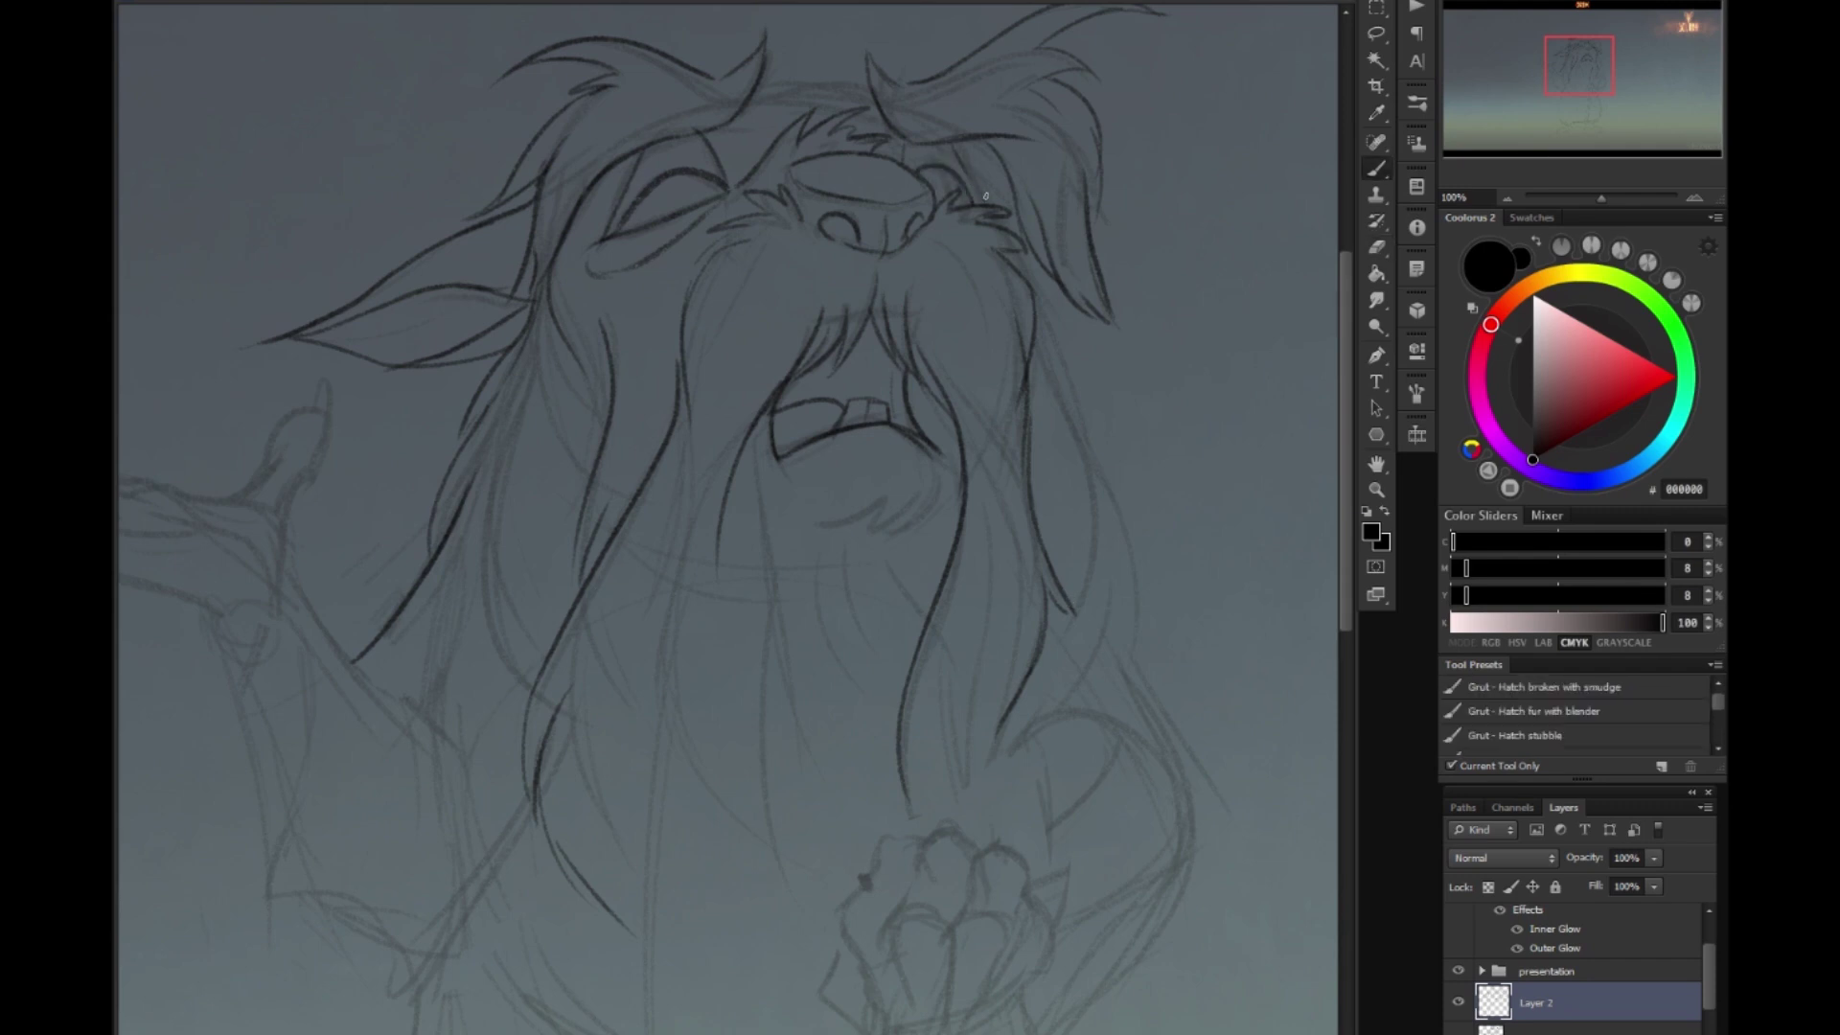
# Draw the outer hair edge and the bent upper arm contour of the creature's staff-holding side.
pyautogui.moveTo(1070, 329); pyautogui.dragTo(1196, 770)
pyautogui.moveTo(1196, 770); pyautogui.dragTo(1144, 564)
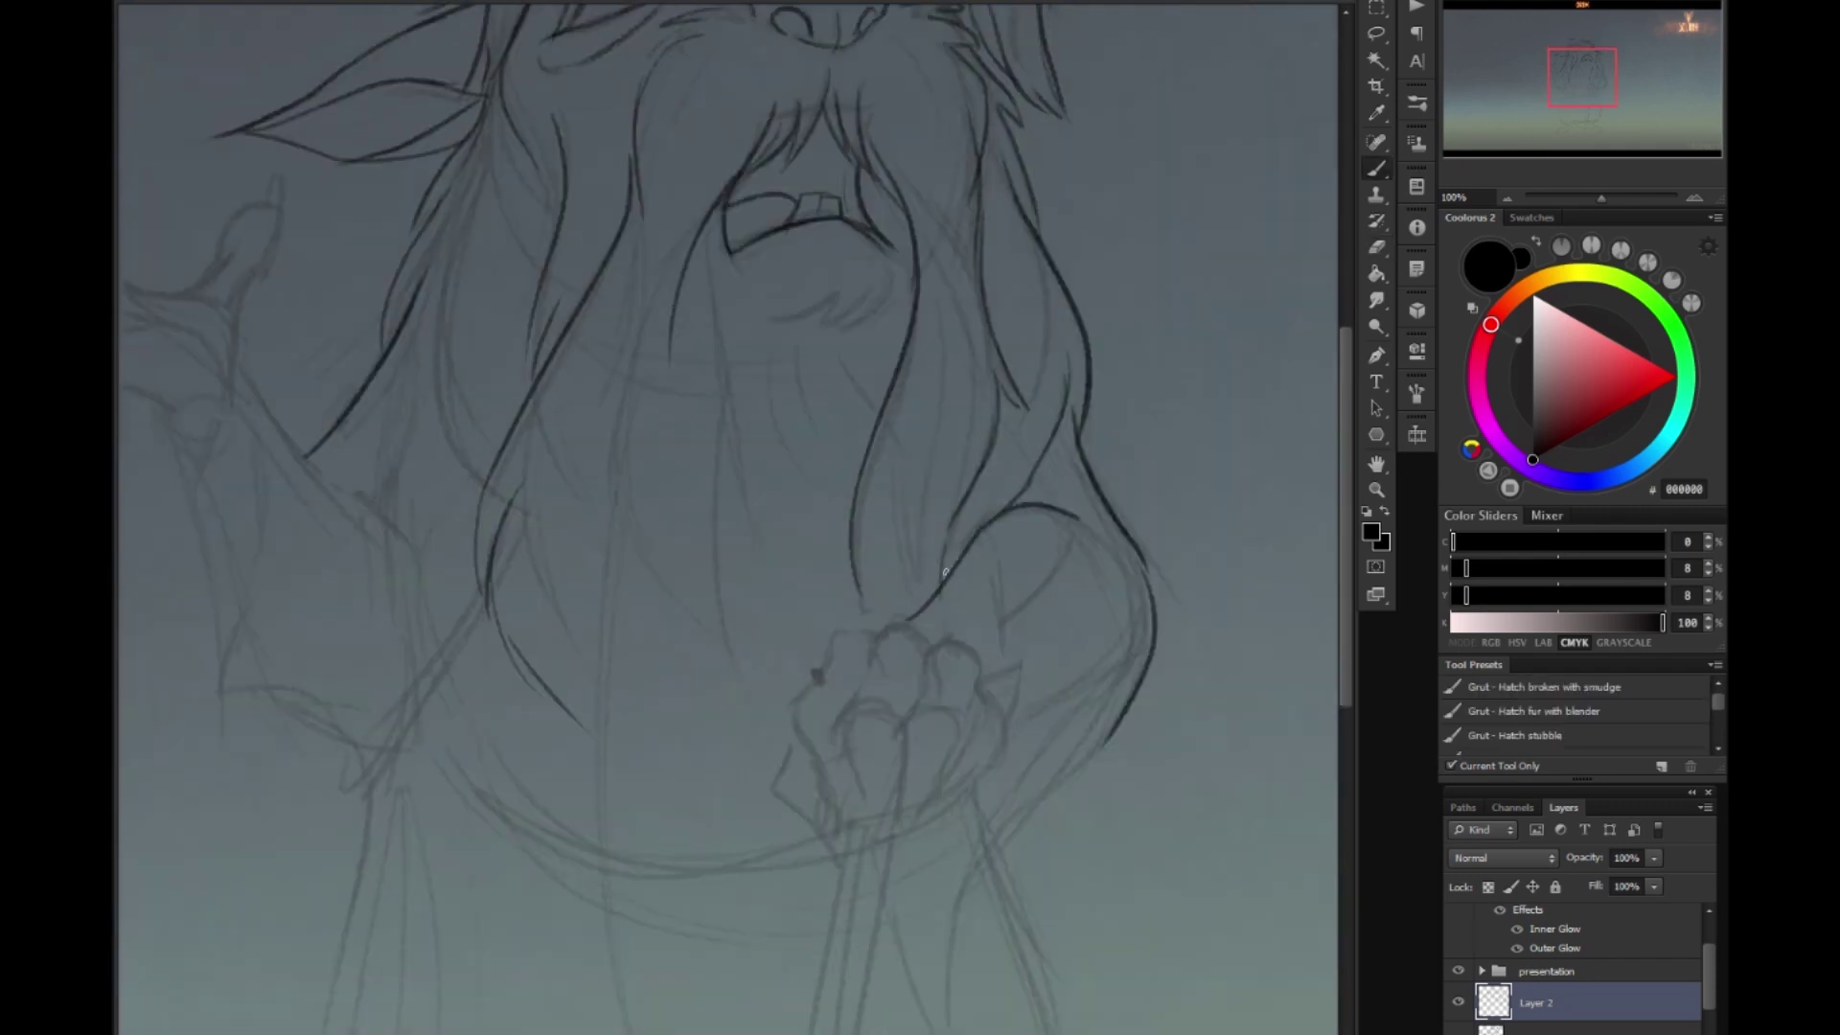
pyautogui.moveTo(947, 533); pyautogui.dragTo(1058, 753)
# Sketch long tapering beard strands with pointed tips and a tuft of fur on the chin.
pyautogui.moveTo(877, 544); pyautogui.dragTo(996, 510)
pyautogui.moveTo(808, 544); pyautogui.dragTo(834, 886)
pyautogui.moveTo(714, 613); pyautogui.dragTo(734, 802)
pyautogui.moveTo(825, 613); pyautogui.dragTo(824, 728)
# Draw the knobbly hand gripping the staff, with bony knuckles, wrinkled finger joints and pointed claws.
pyautogui.moveTo(1006, 578); pyautogui.dragTo(966, 604)
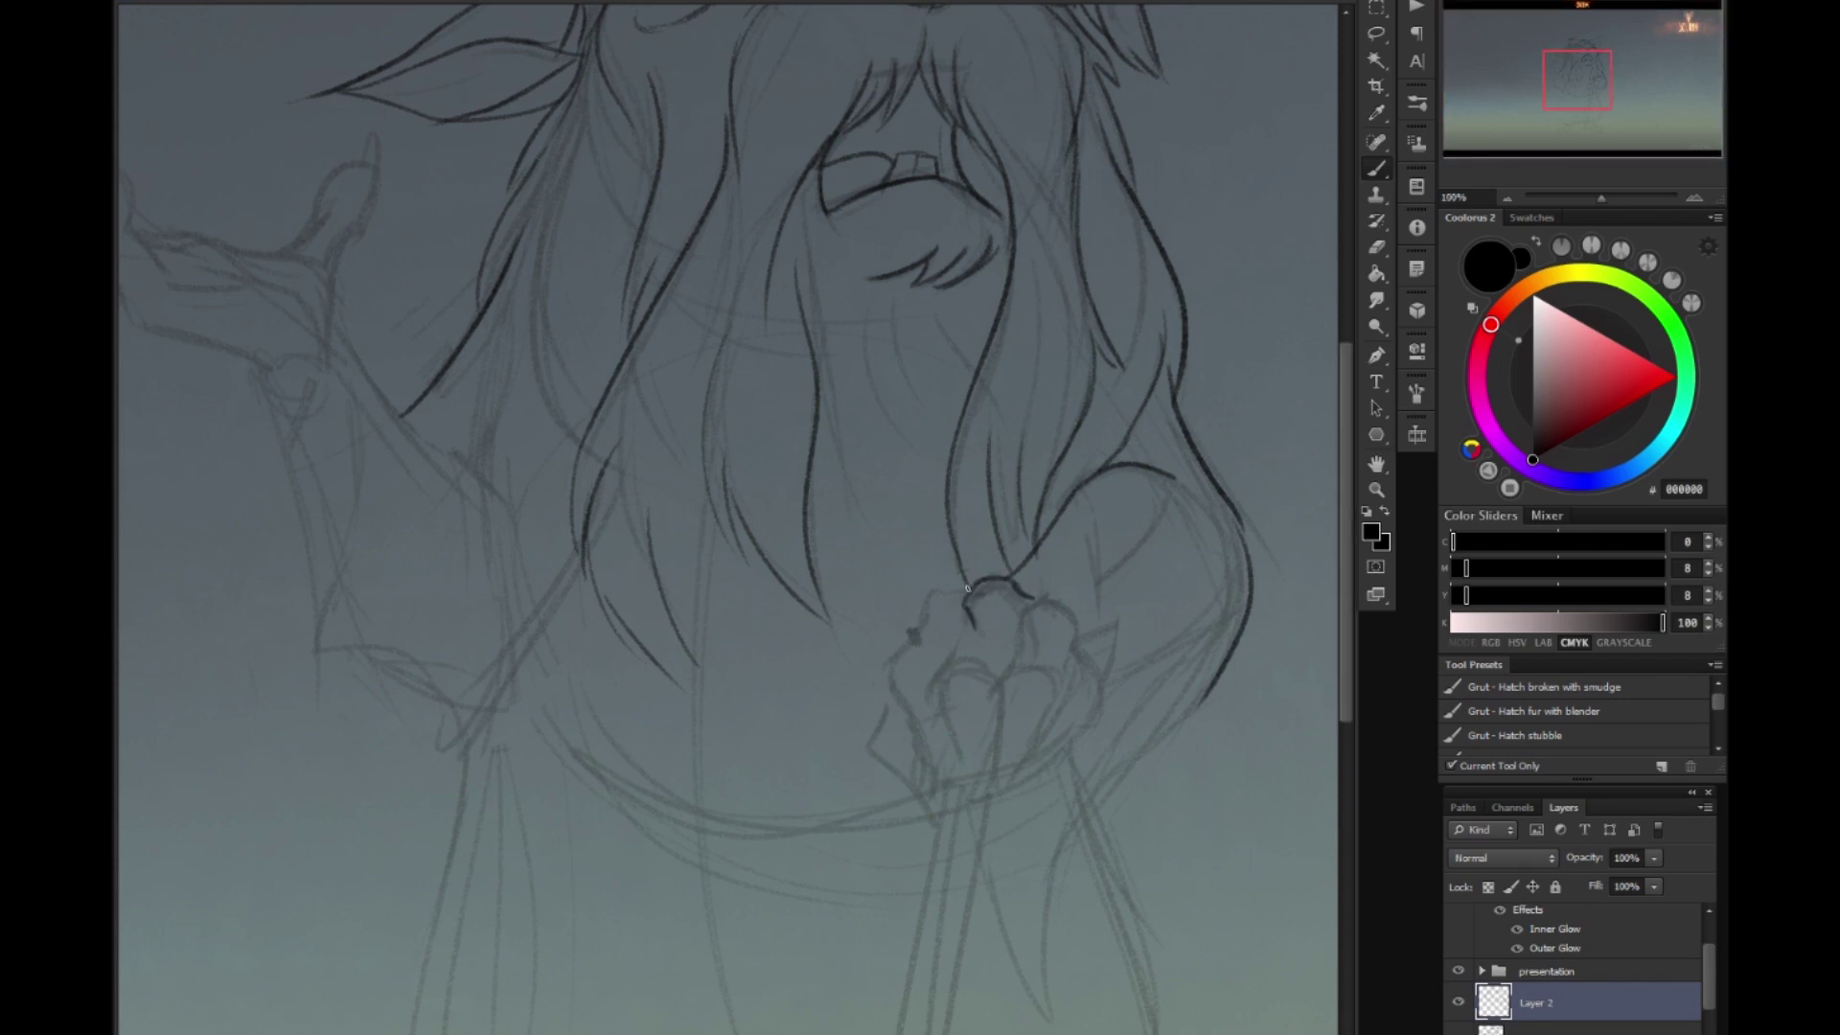
pyautogui.moveTo(987, 729)
pyautogui.mouseDown()
pyautogui.moveTo(957, 814)
pyautogui.moveTo(978, 836)
pyautogui.mouseUp()
pyautogui.moveTo(889, 707); pyautogui.dragTo(868, 762)
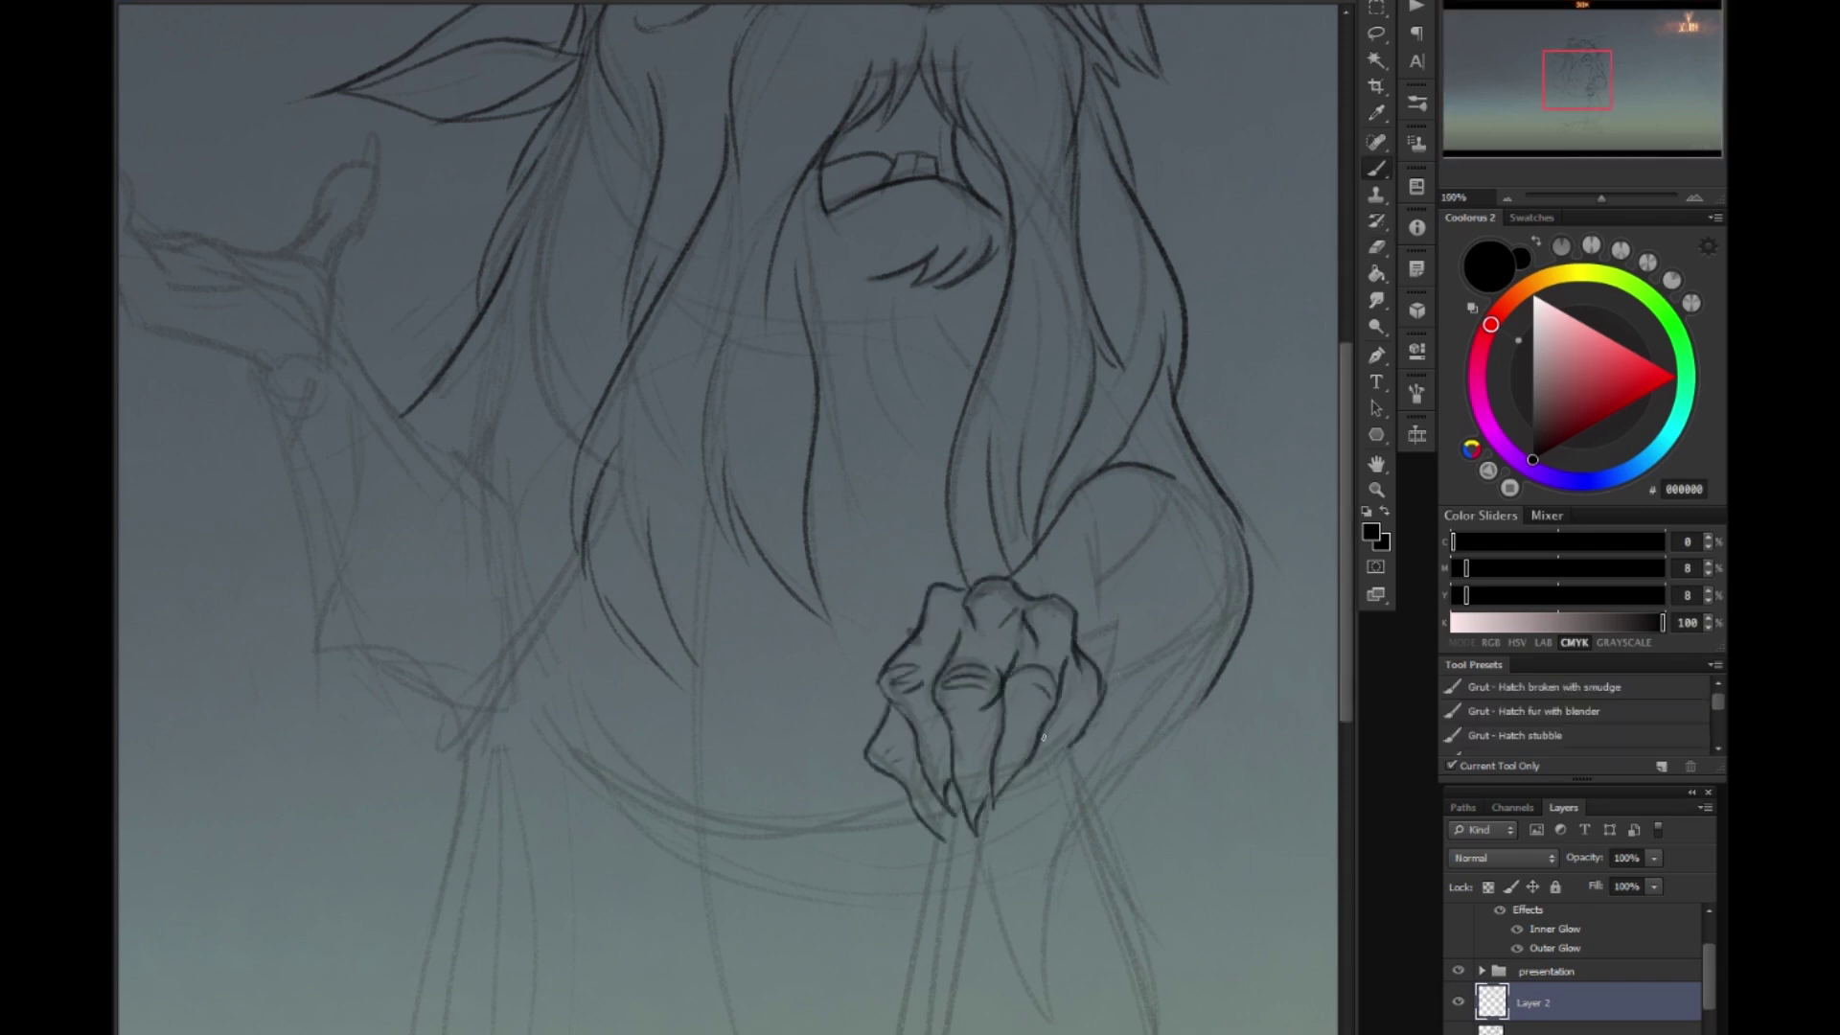
pyautogui.moveTo(1041, 778)
pyautogui.mouseDown()
pyautogui.moveTo(1056, 597)
pyautogui.moveTo(981, 578)
pyautogui.moveTo(926, 640)
pyautogui.mouseUp()
pyautogui.moveTo(897, 573); pyautogui.dragTo(880, 625)
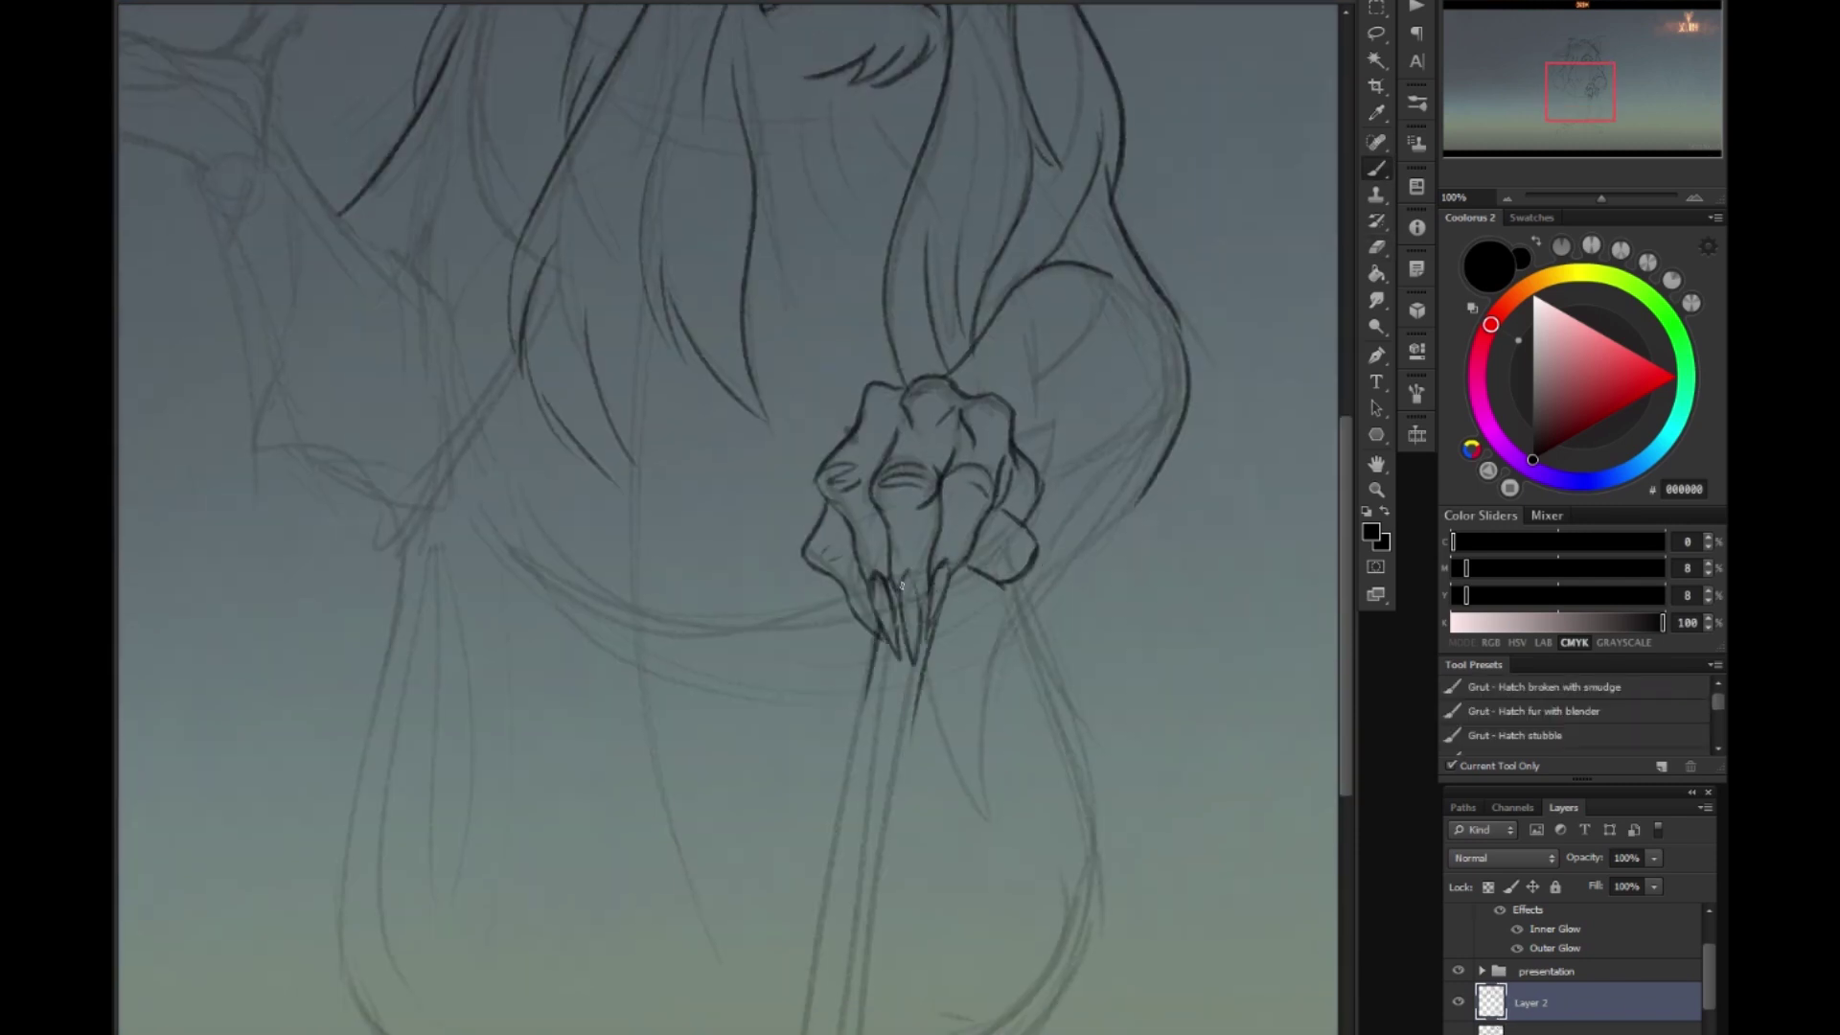
pyautogui.moveTo(1014, 711); pyautogui.dragTo(987, 827)
pyautogui.moveTo(988, 460); pyautogui.dragTo(983, 690)
# Add curved fur strands on the throat beneath the chin.
pyautogui.moveTo(891, 288); pyautogui.dragTo(929, 412)
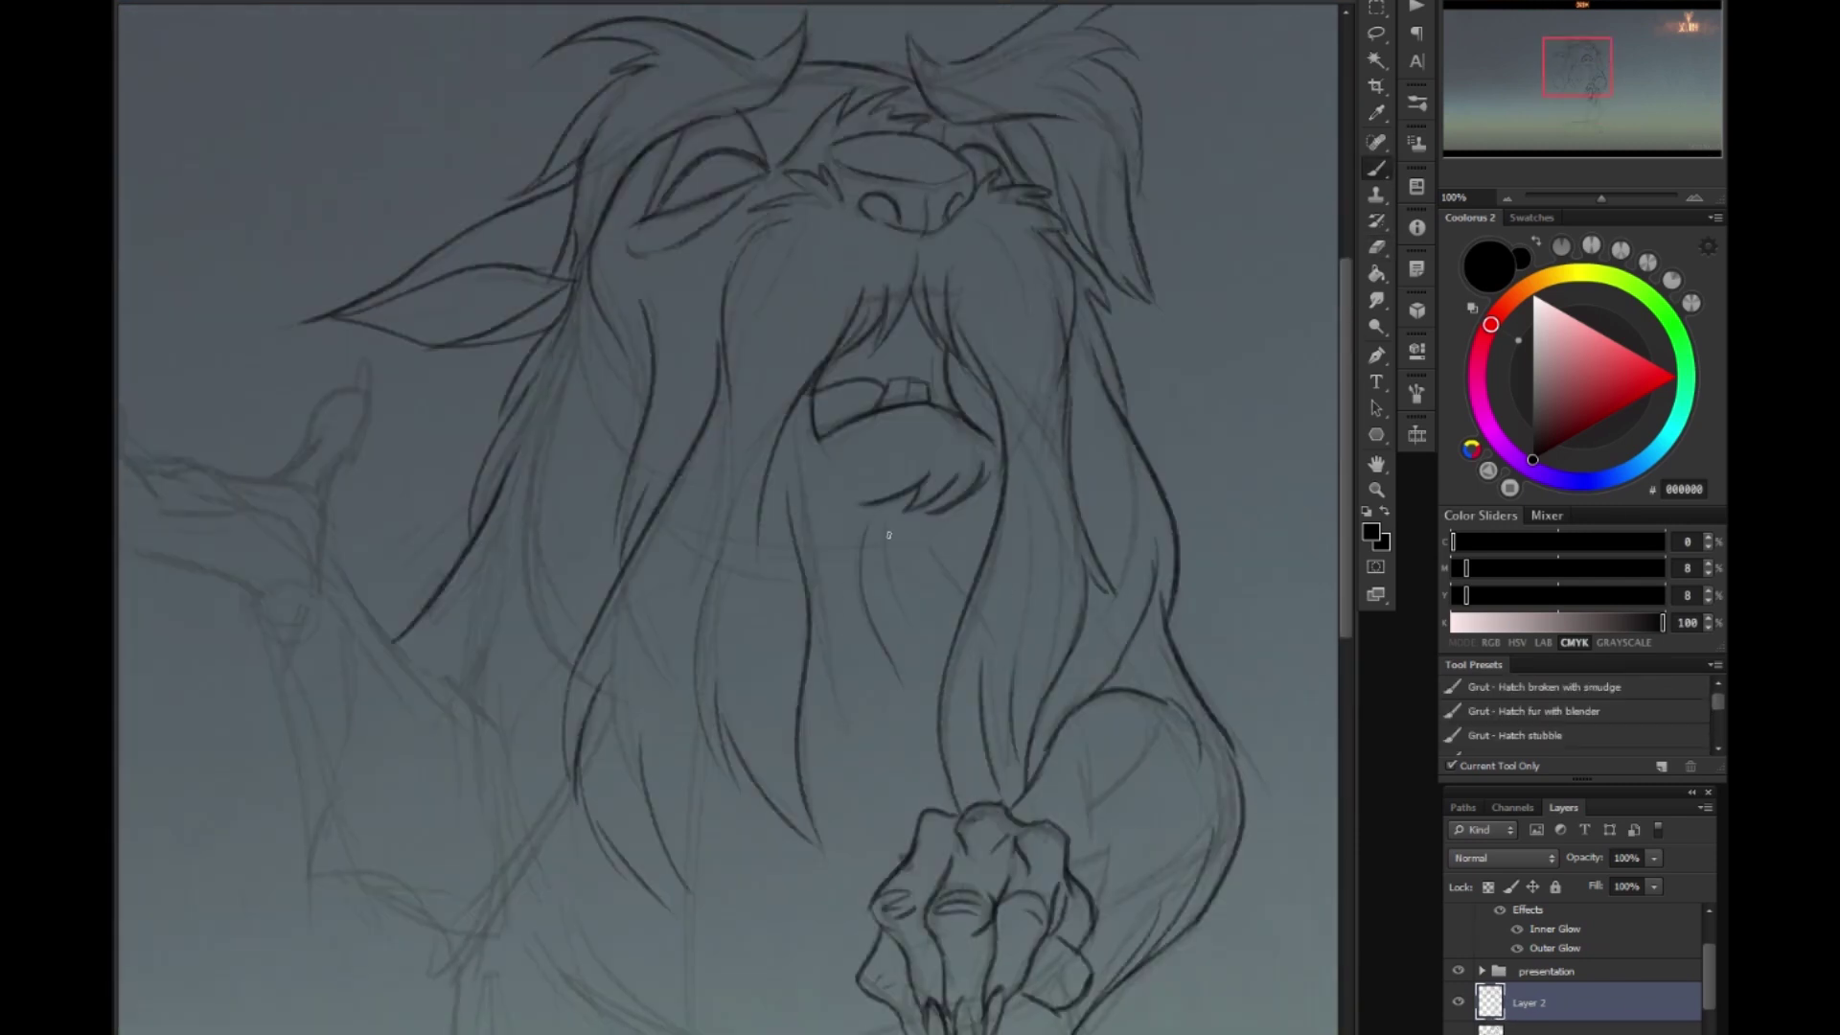
pyautogui.moveTo(796, 239); pyautogui.dragTo(871, 372)
pyautogui.moveTo(859, 614); pyautogui.dragTo(1000, 482)
# Draw the raised arm with its open palm, clawed fingers, thumb and ragged fur at the wrist and elbow.
pyautogui.moveTo(738, 432); pyautogui.dragTo(714, 652)
pyautogui.moveTo(714, 652); pyautogui.dragTo(833, 457)
pyautogui.moveTo(705, 468); pyautogui.dragTo(800, 618)
pyautogui.moveTo(580, 450); pyautogui.dragTo(585, 714)
pyautogui.moveTo(662, 676); pyautogui.dragTo(647, 767)
pyautogui.moveTo(582, 499); pyautogui.dragTo(379, 170)
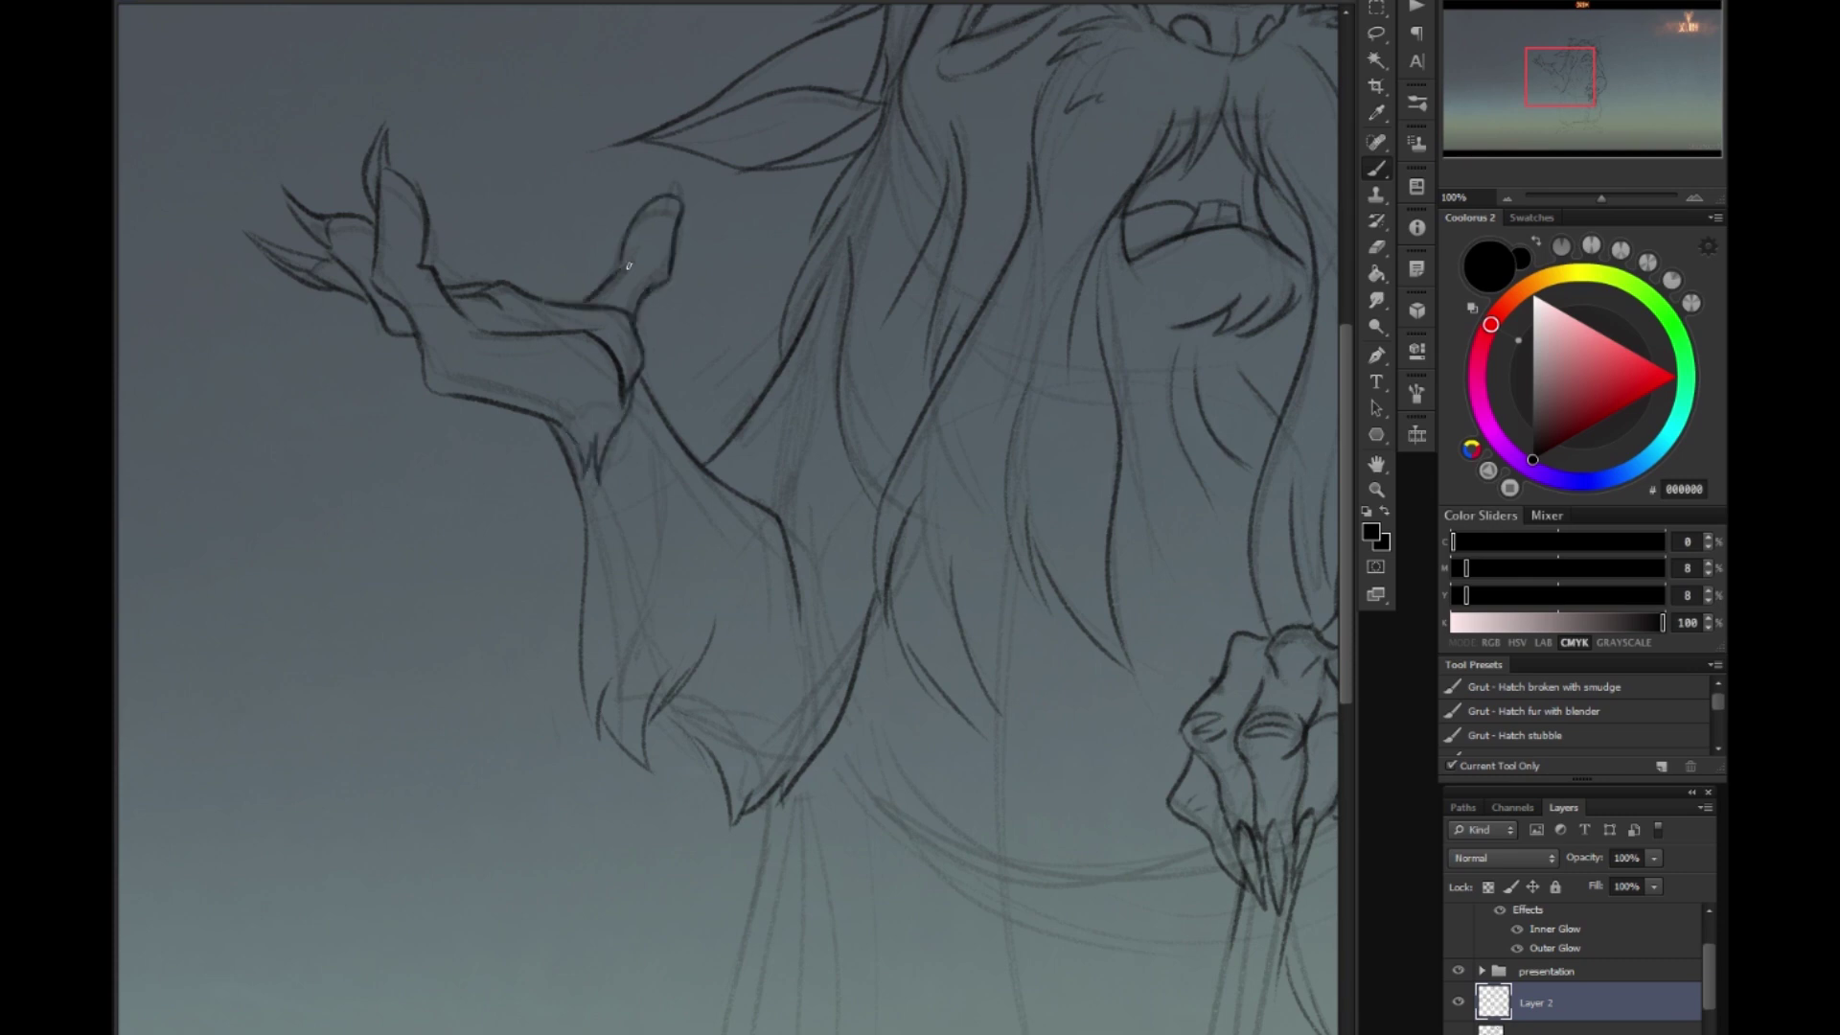
# Draw the rounded lower body and its wavy bottom edge, with pointed fur hanging below the staff arm.
pyautogui.scroll(-5, 974, 552)
pyautogui.hscroll(5, 974, 551)
pyautogui.moveTo(1016, 273); pyautogui.dragTo(949, 503)
pyautogui.scroll(-4, 920, 493)
pyautogui.hscroll(-5, 920, 494)
pyautogui.moveTo(508, 211); pyautogui.dragTo(450, 738)
pyautogui.moveTo(403, 288)
pyautogui.mouseDown()
pyautogui.moveTo(575, 777)
pyautogui.moveTo(1093, 728)
pyautogui.mouseUp()
pyautogui.moveTo(1093, 729); pyautogui.dragTo(792, 730)
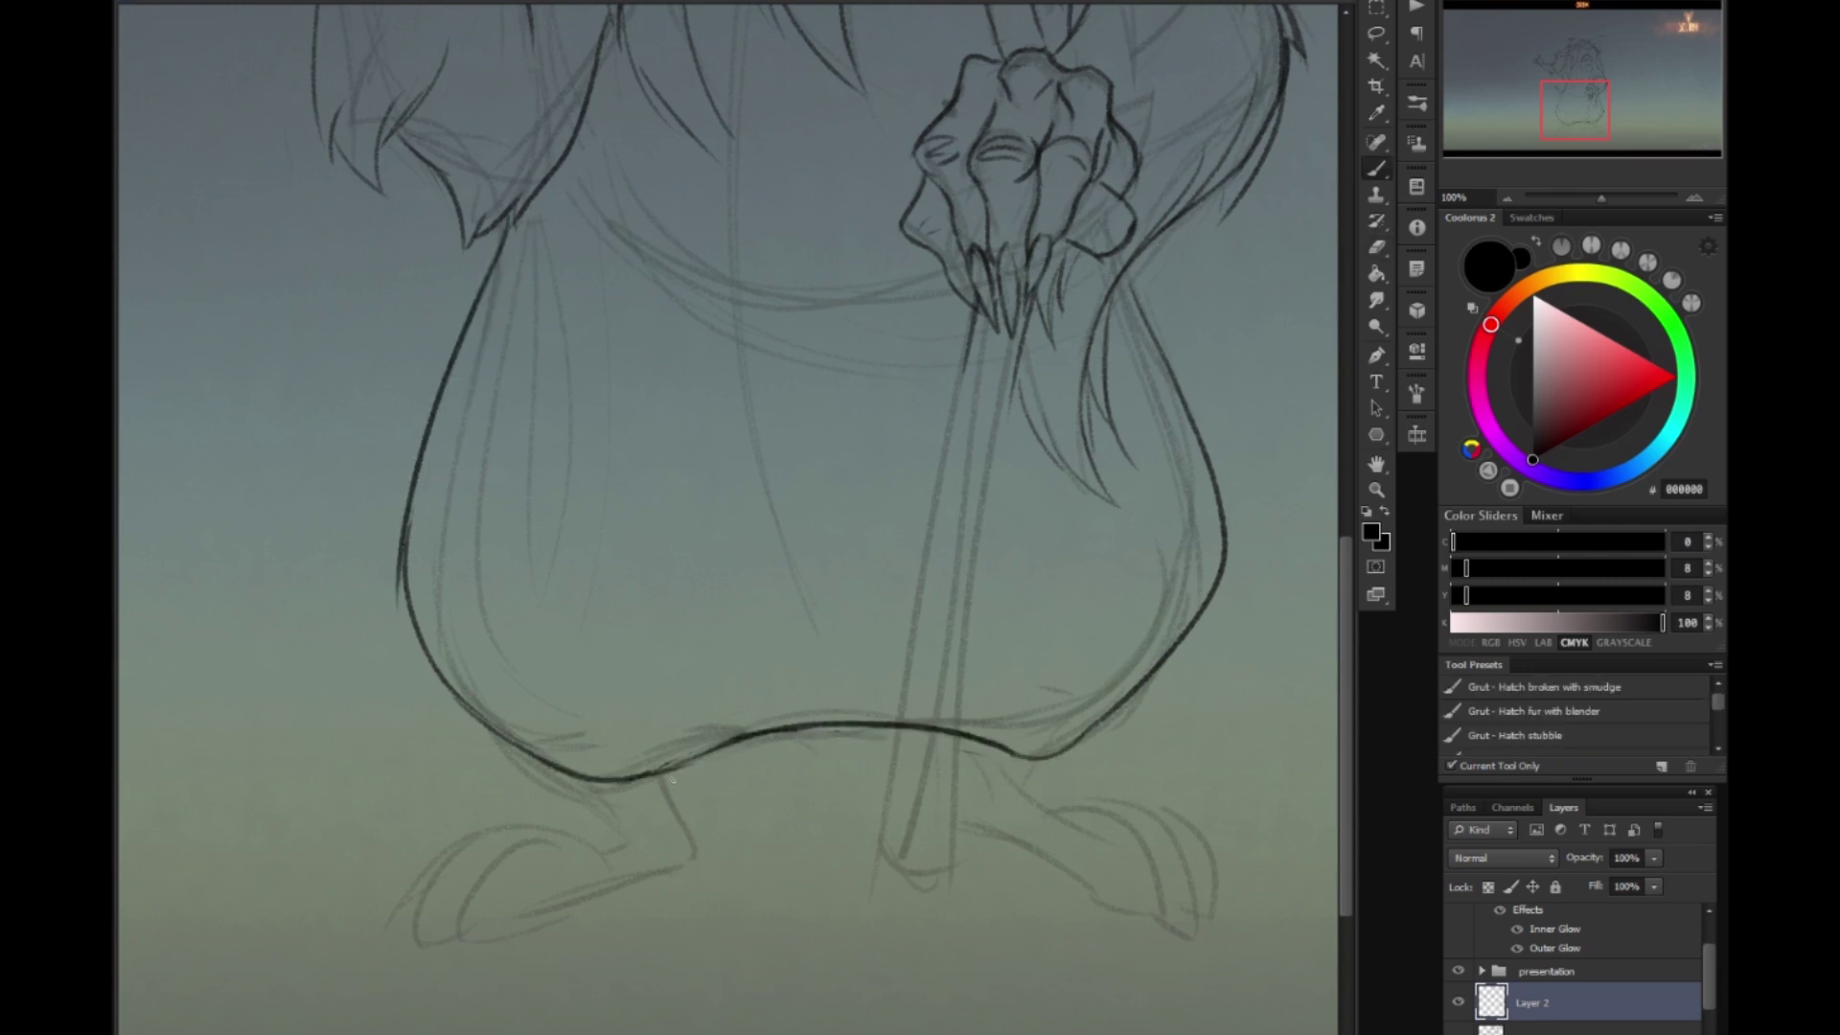
# Draw the ankle and clawed foot below the raised-arm side of the body.
pyautogui.moveTo(625, 830); pyautogui.dragTo(599, 854)
pyautogui.moveTo(717, 853); pyautogui.dragTo(593, 916)
pyautogui.moveTo(561, 845); pyautogui.dragTo(484, 952)
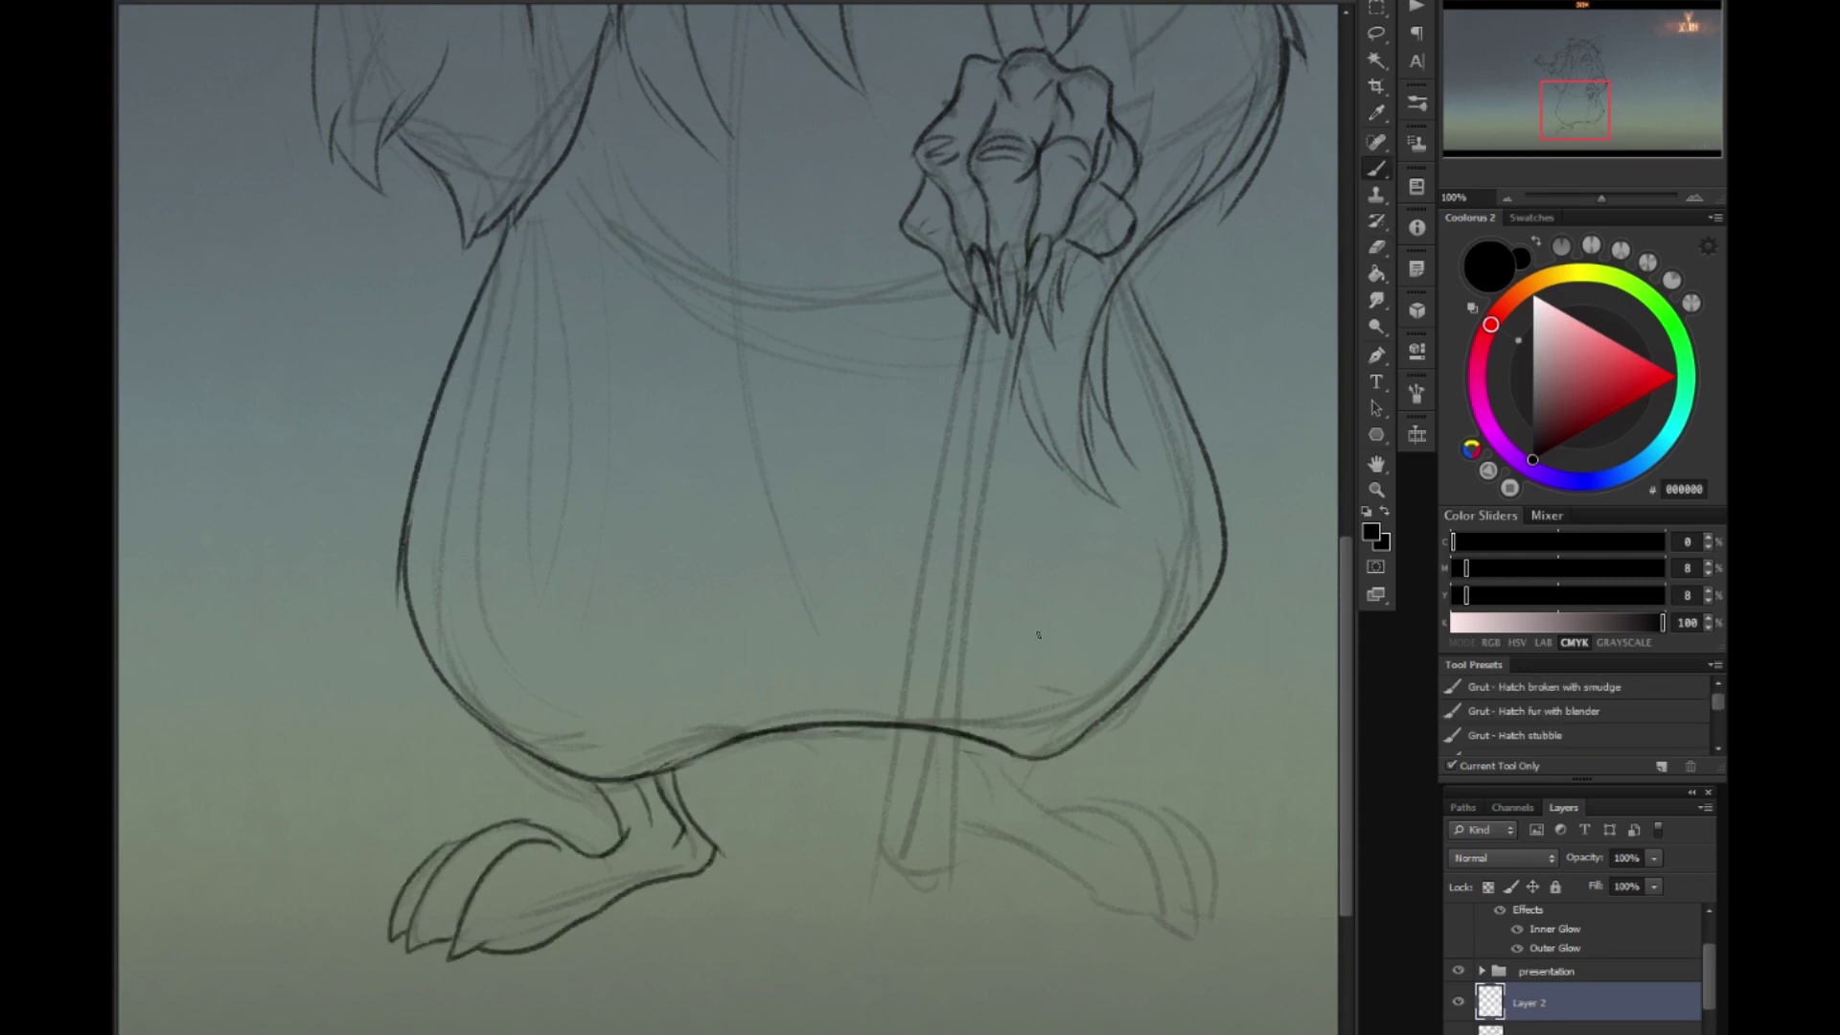
# Draw both edges of the wooden staff from the gripping hand down to its split, rounded base.
pyautogui.scroll(-5, 1038, 635)
pyautogui.hscroll(5, 1038, 635)
pyautogui.moveTo(796, 144); pyautogui.dragTo(705, 709)
pyautogui.moveTo(843, 134); pyautogui.dragTo(771, 724)
pyautogui.moveTo(714, 666); pyautogui.dragTo(759, 724)
# Draw the second clawed foot beside the base of the staff.
pyautogui.moveTo(810, 575); pyautogui.dragTo(867, 632)
pyautogui.moveTo(784, 652); pyautogui.dragTo(985, 760)
pyautogui.moveTo(896, 635); pyautogui.dragTo(1009, 772)
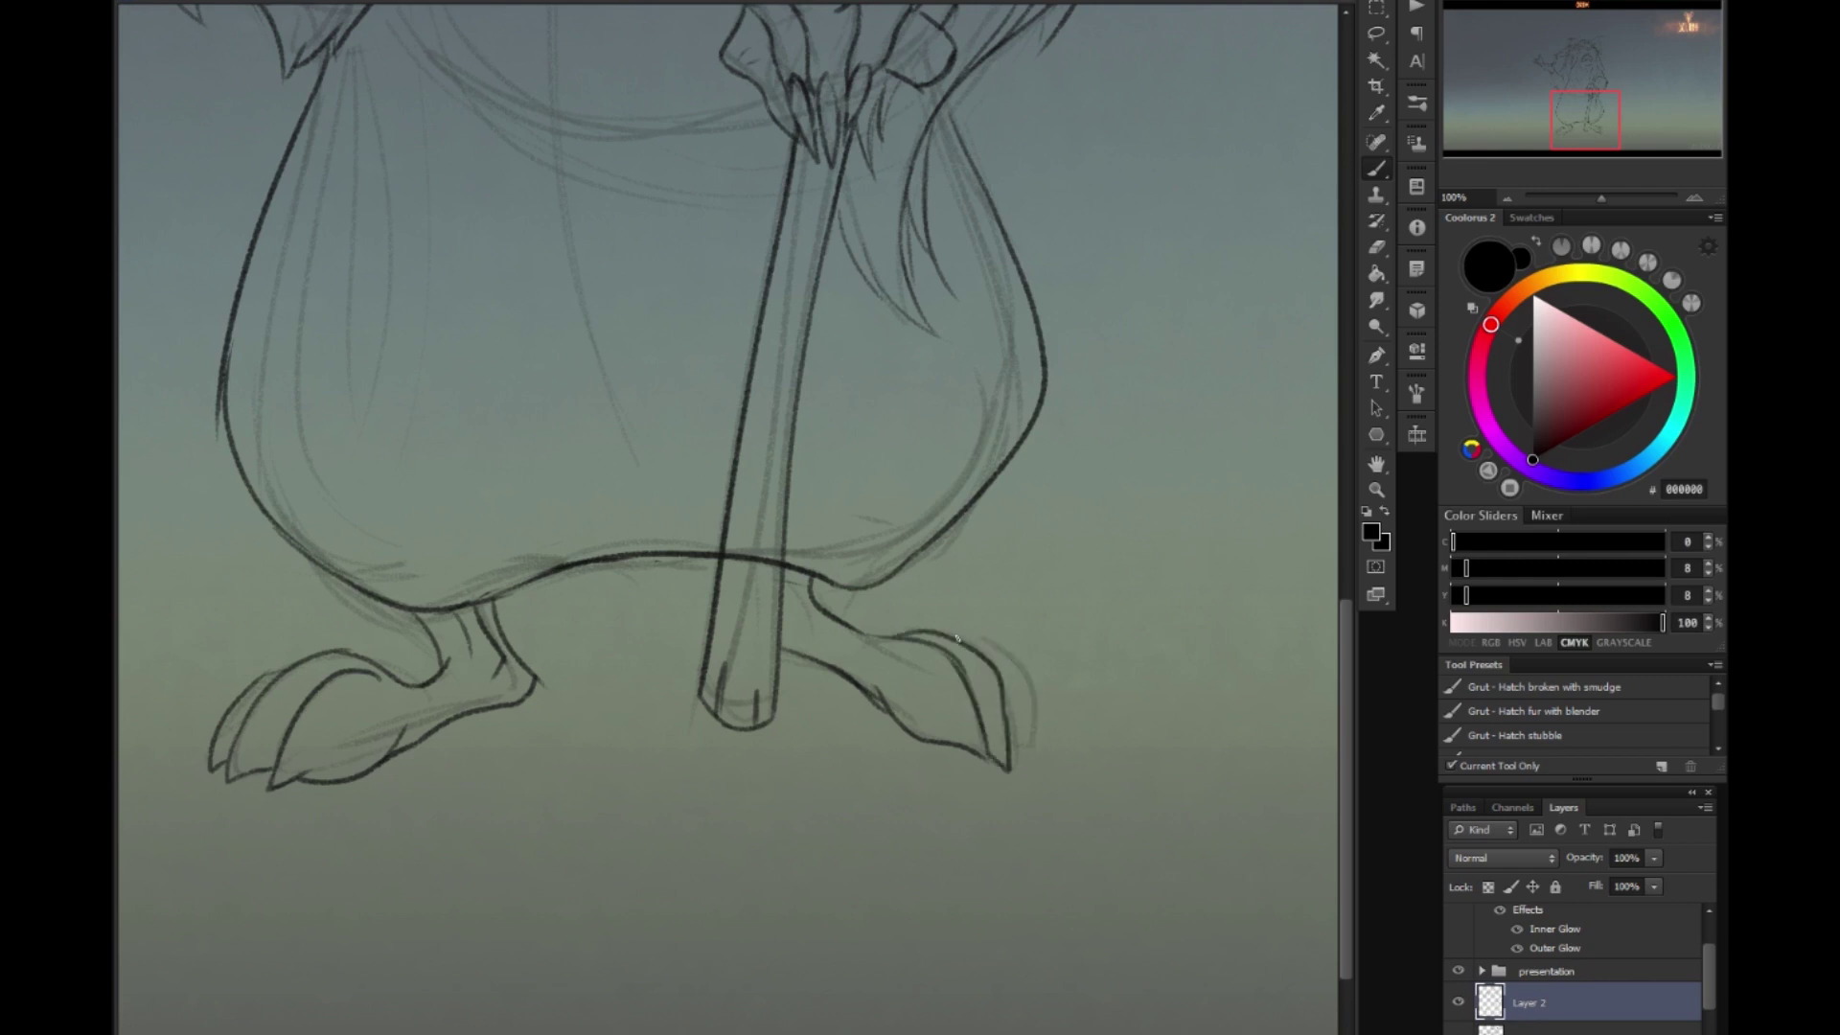
# Check the whole figure mirrored and draw a long thin tail trailing out behind the body.
pyautogui.hotkey('ctrl', '0')
pyautogui.press('h')
pyautogui.press('h')
pyautogui.moveTo(633, 826); pyautogui.dragTo(391, 813)
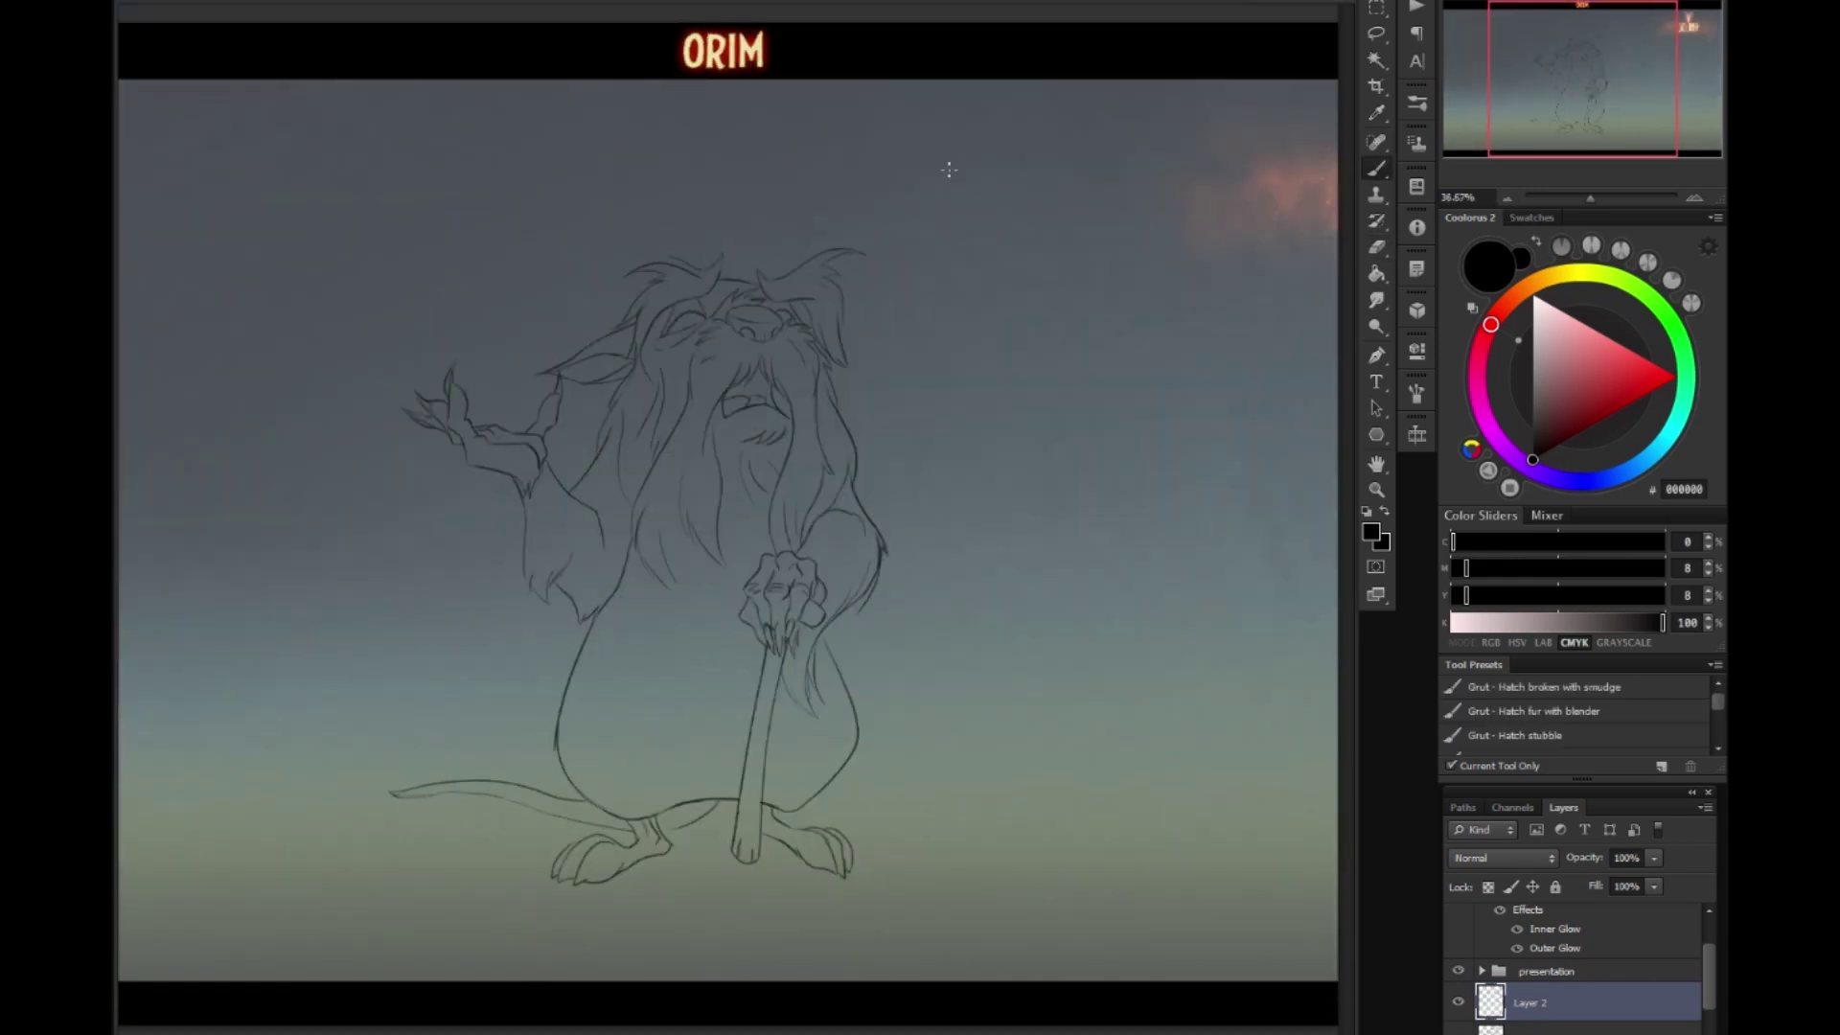
# Refine the swept brow tufts and add more pointed teeth in the open mouth.
pyautogui.moveTo(684, 264); pyautogui.dragTo(1113, 174)
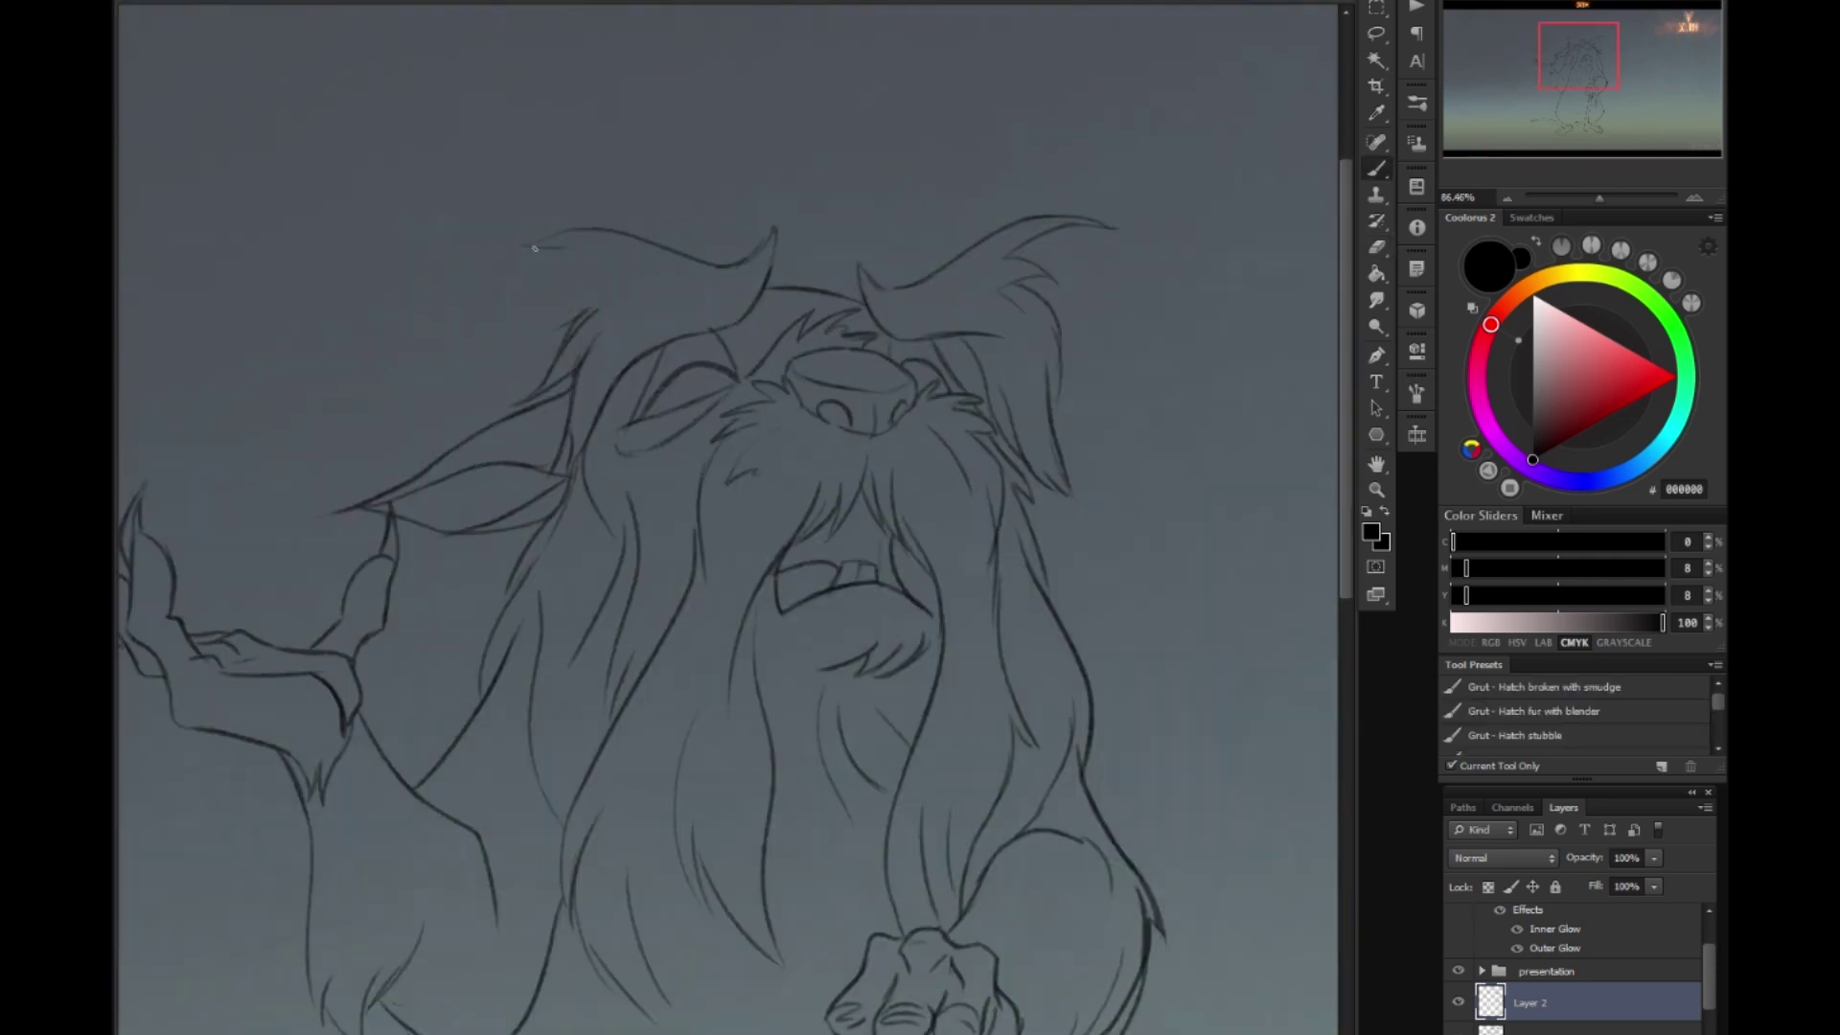
pyautogui.moveTo(1054, 393); pyautogui.dragTo(890, 570)
pyautogui.hotkey('ctrl', '0')
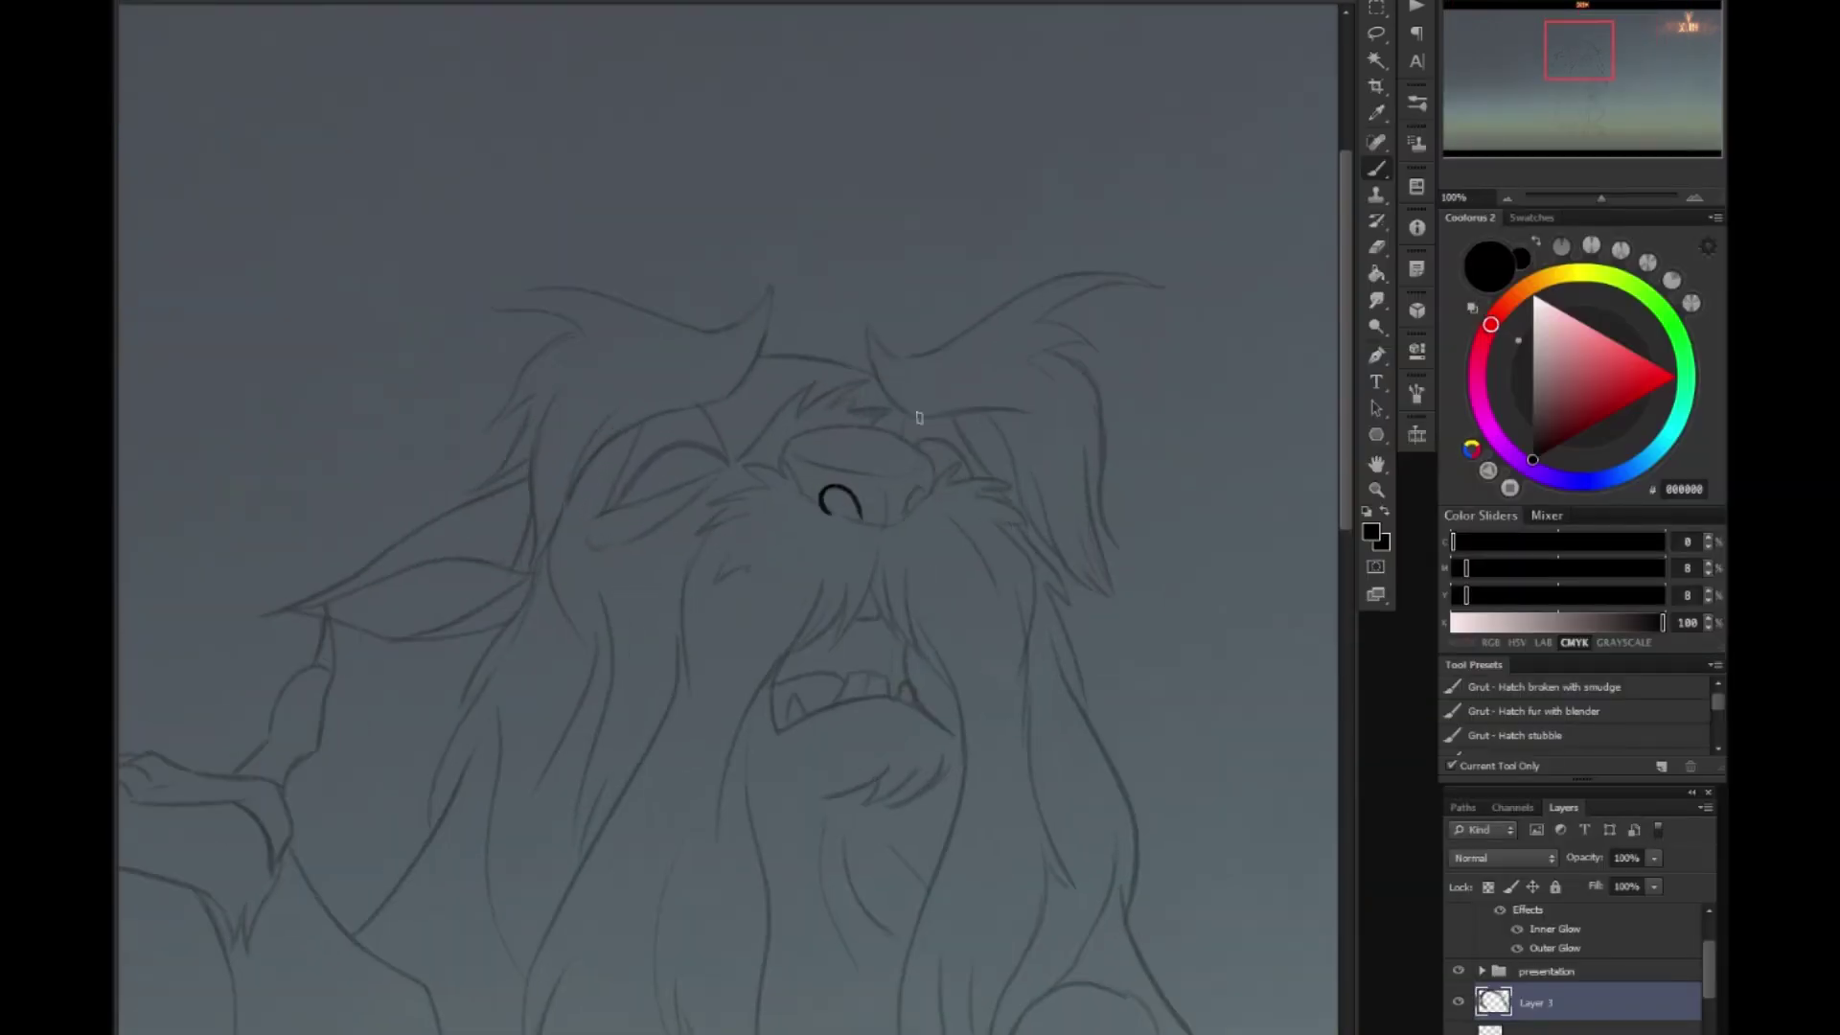
# On Layer 3, ink the nose, the closed eye on the ear side and the furry muzzle edge.
pyautogui.moveTo(792, 440)
pyautogui.mouseDown()
pyautogui.moveTo(935, 484)
pyautogui.moveTo(896, 414)
pyautogui.mouseUp()
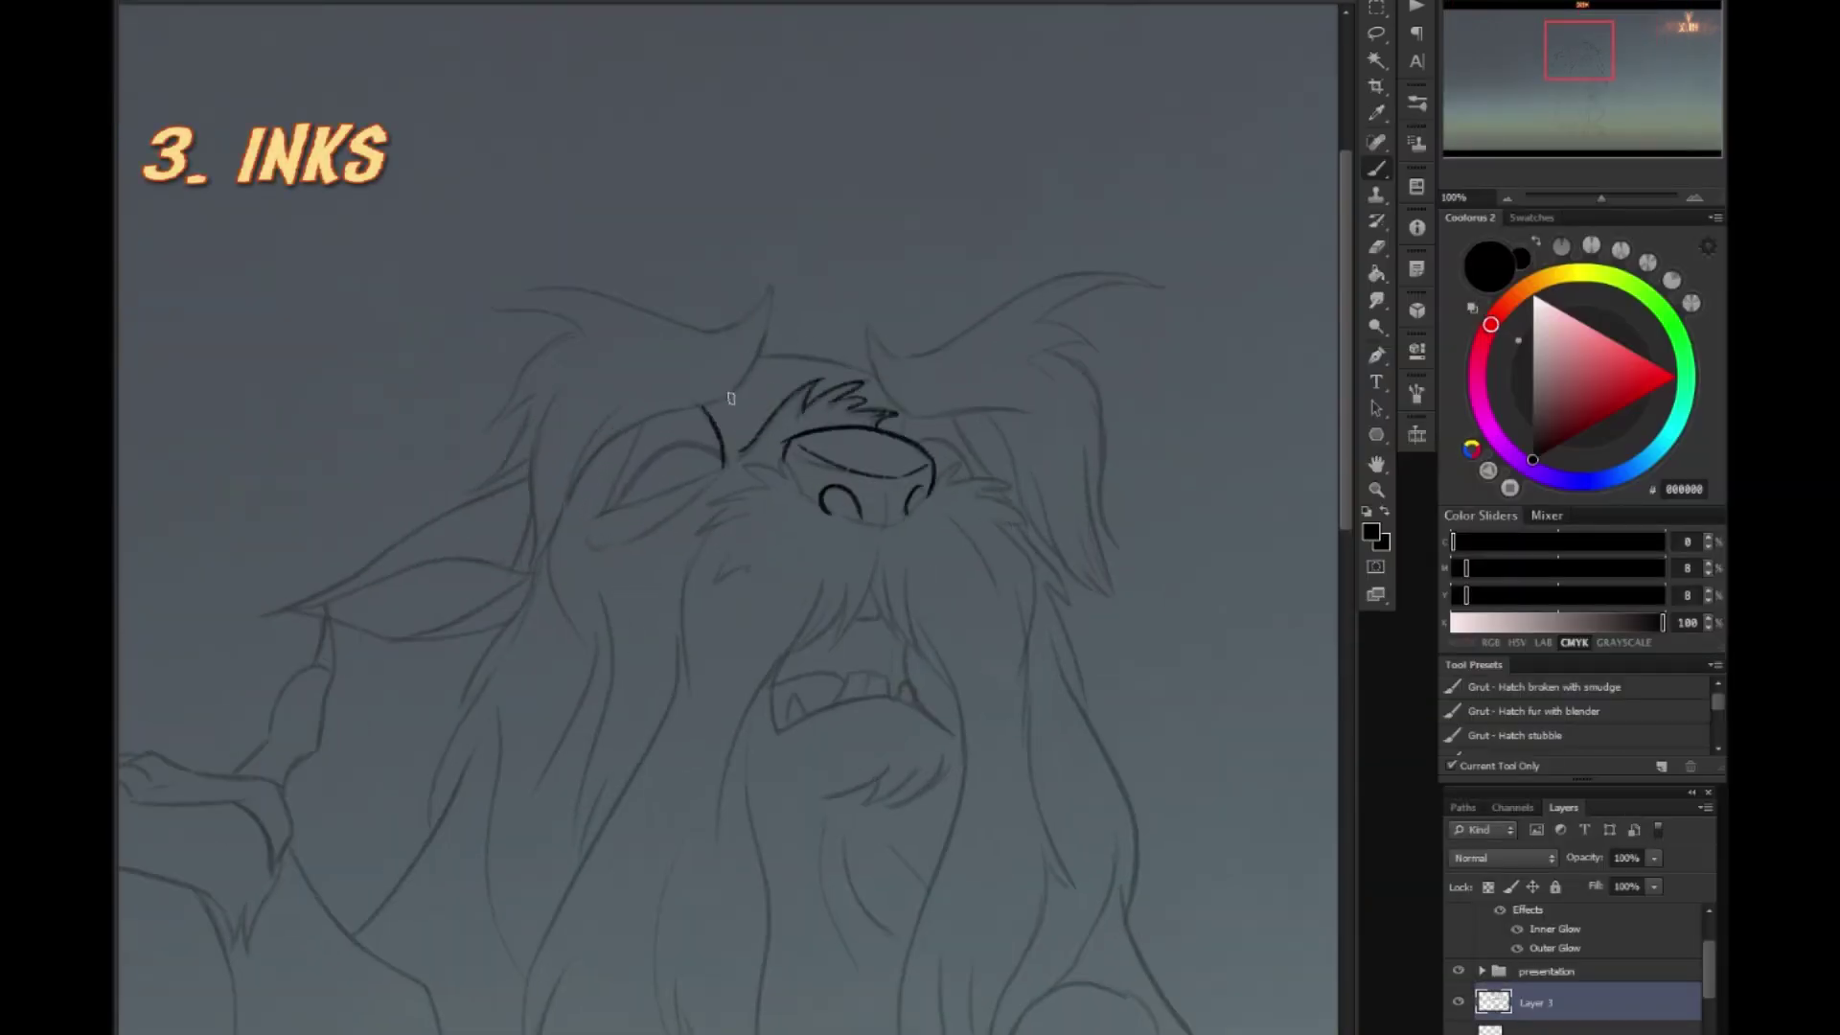
pyautogui.moveTo(722, 412)
pyautogui.mouseDown()
pyautogui.moveTo(602, 508)
pyautogui.moveTo(726, 464)
pyautogui.mouseUp()
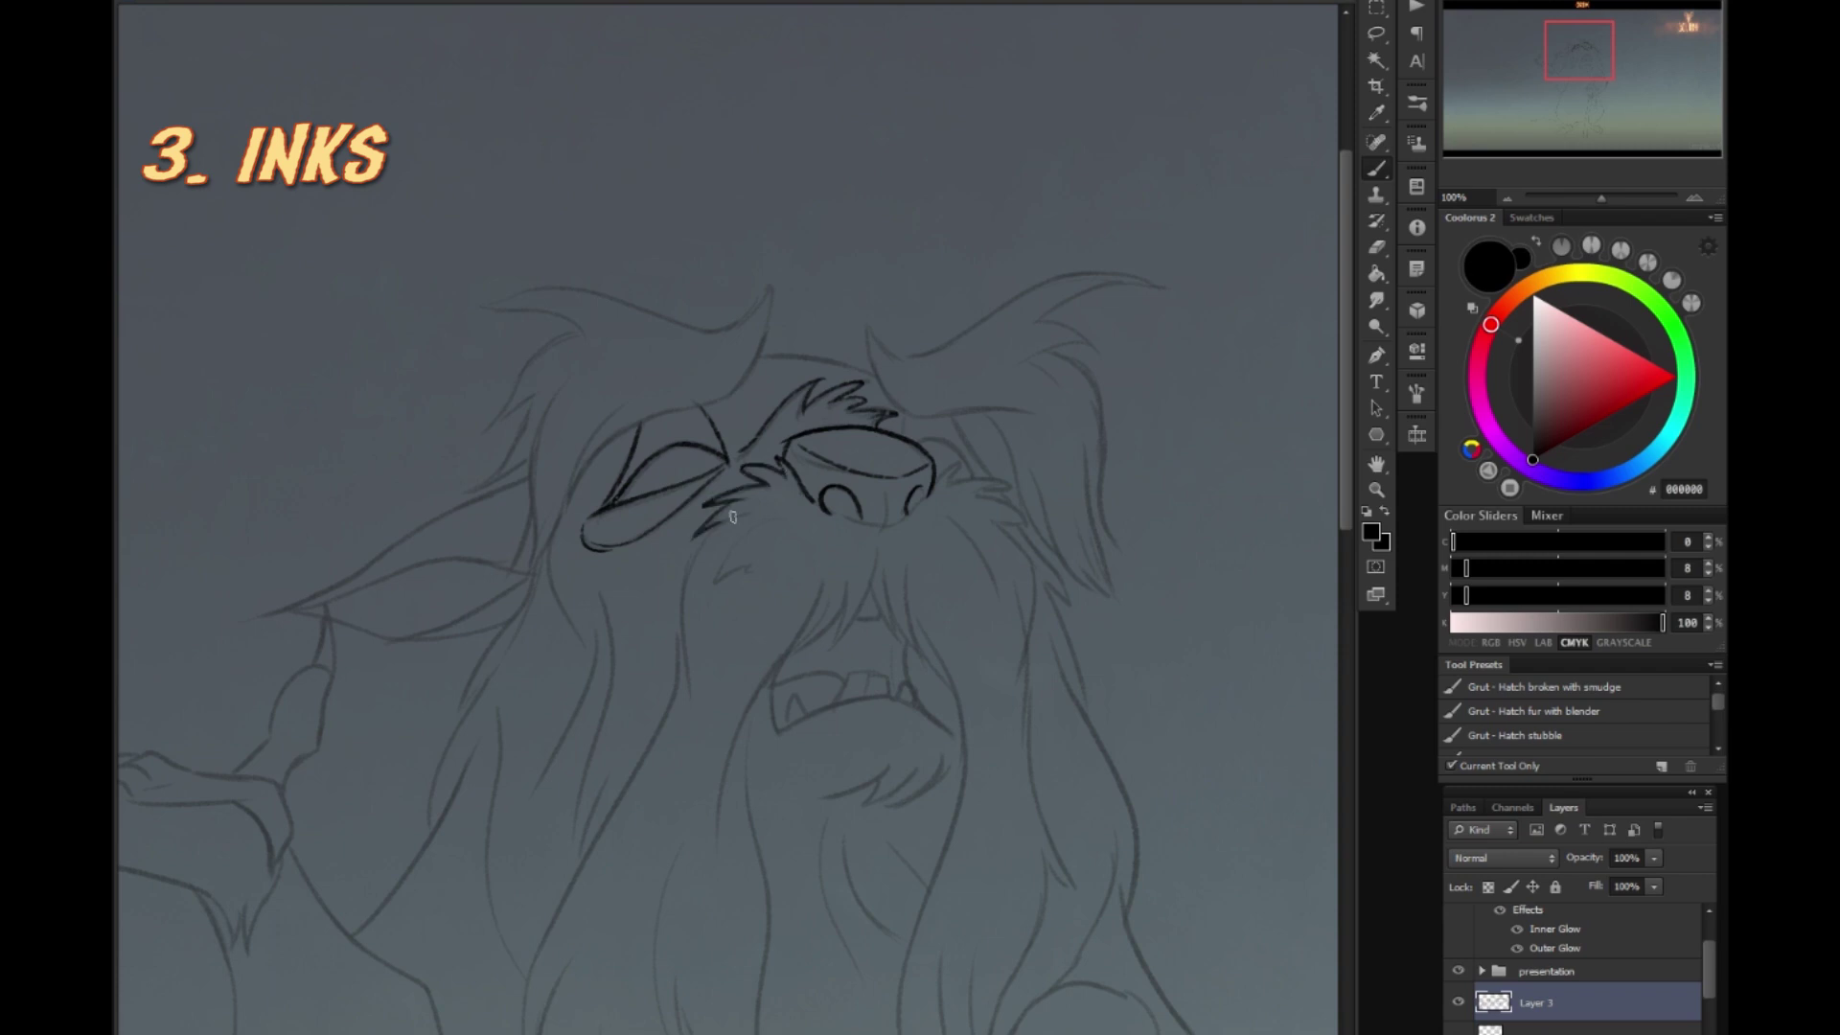
pyautogui.moveTo(688, 600); pyautogui.dragTo(684, 733)
pyautogui.moveTo(815, 606); pyautogui.dragTo(718, 818)
pyautogui.moveTo(863, 580); pyautogui.dragTo(774, 670)
pyautogui.moveTo(843, 587); pyautogui.dragTo(797, 662)
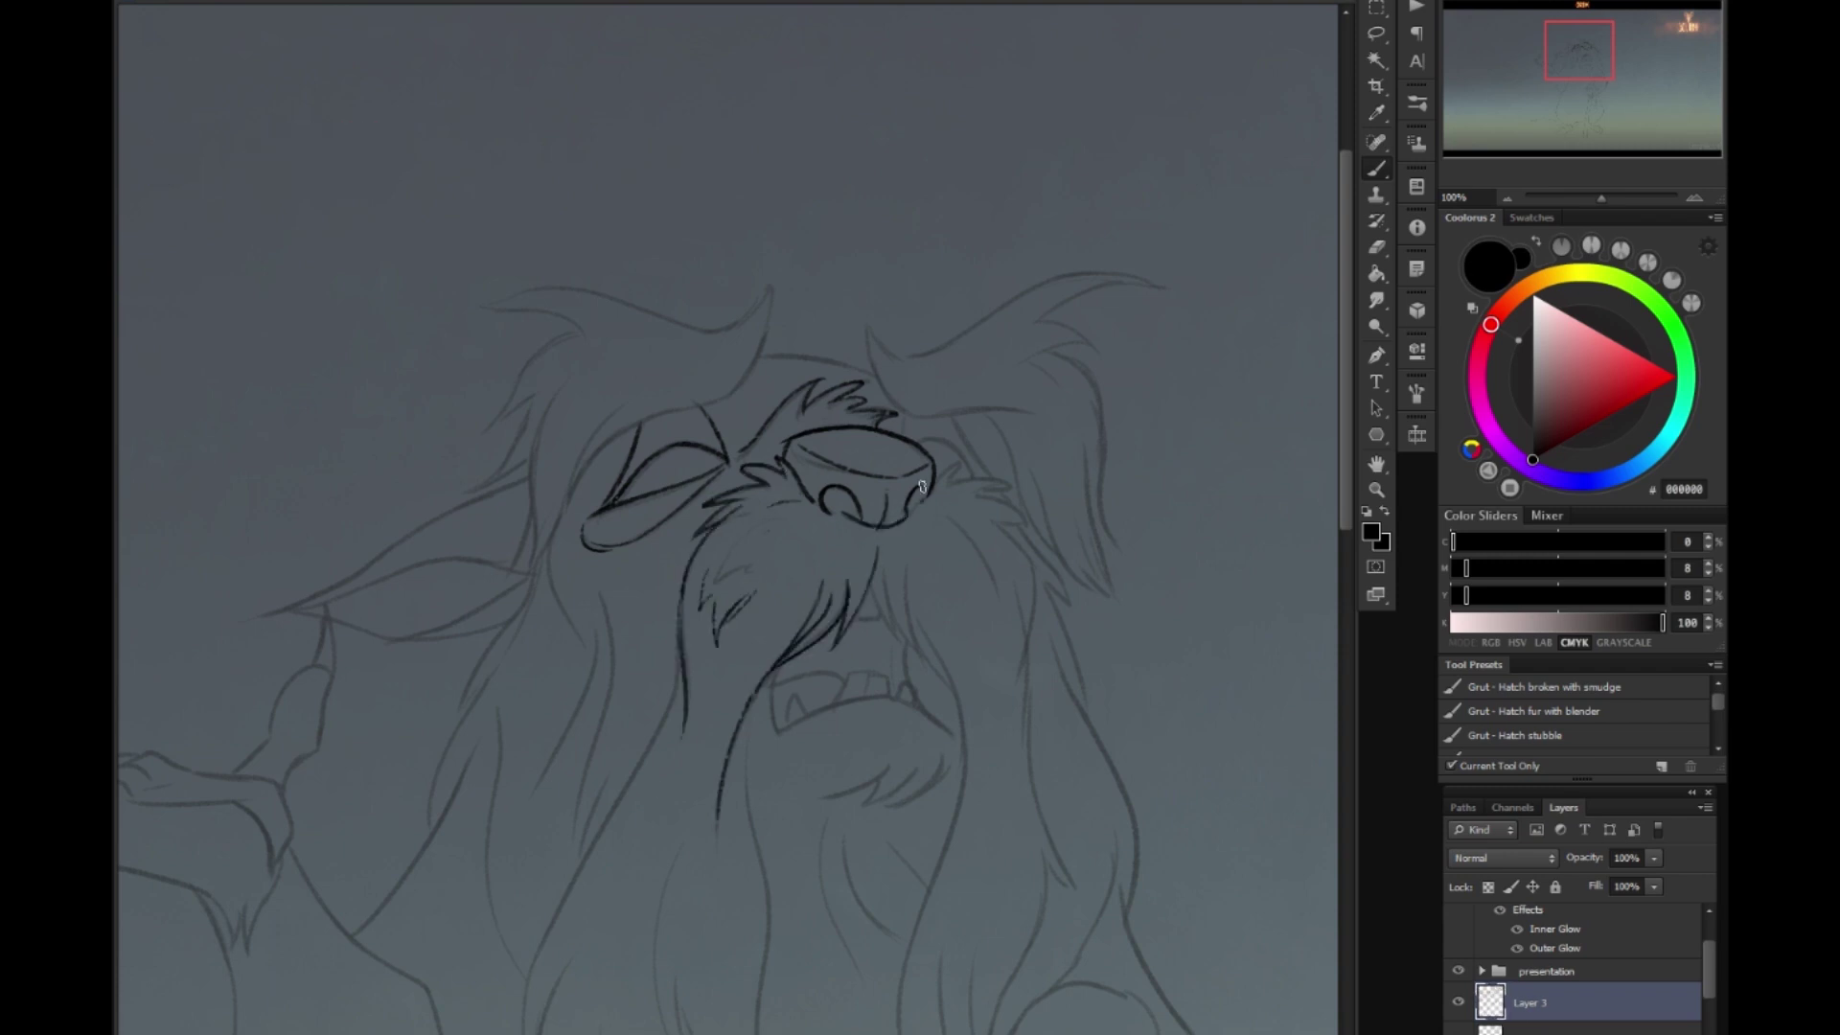
# Ink the cheek fur on the far side of the nose, the forehead line and the brow tuft above the ear.
pyautogui.moveTo(966, 462); pyautogui.dragTo(1030, 525)
pyautogui.moveTo(1001, 519); pyautogui.dragTo(1036, 609)
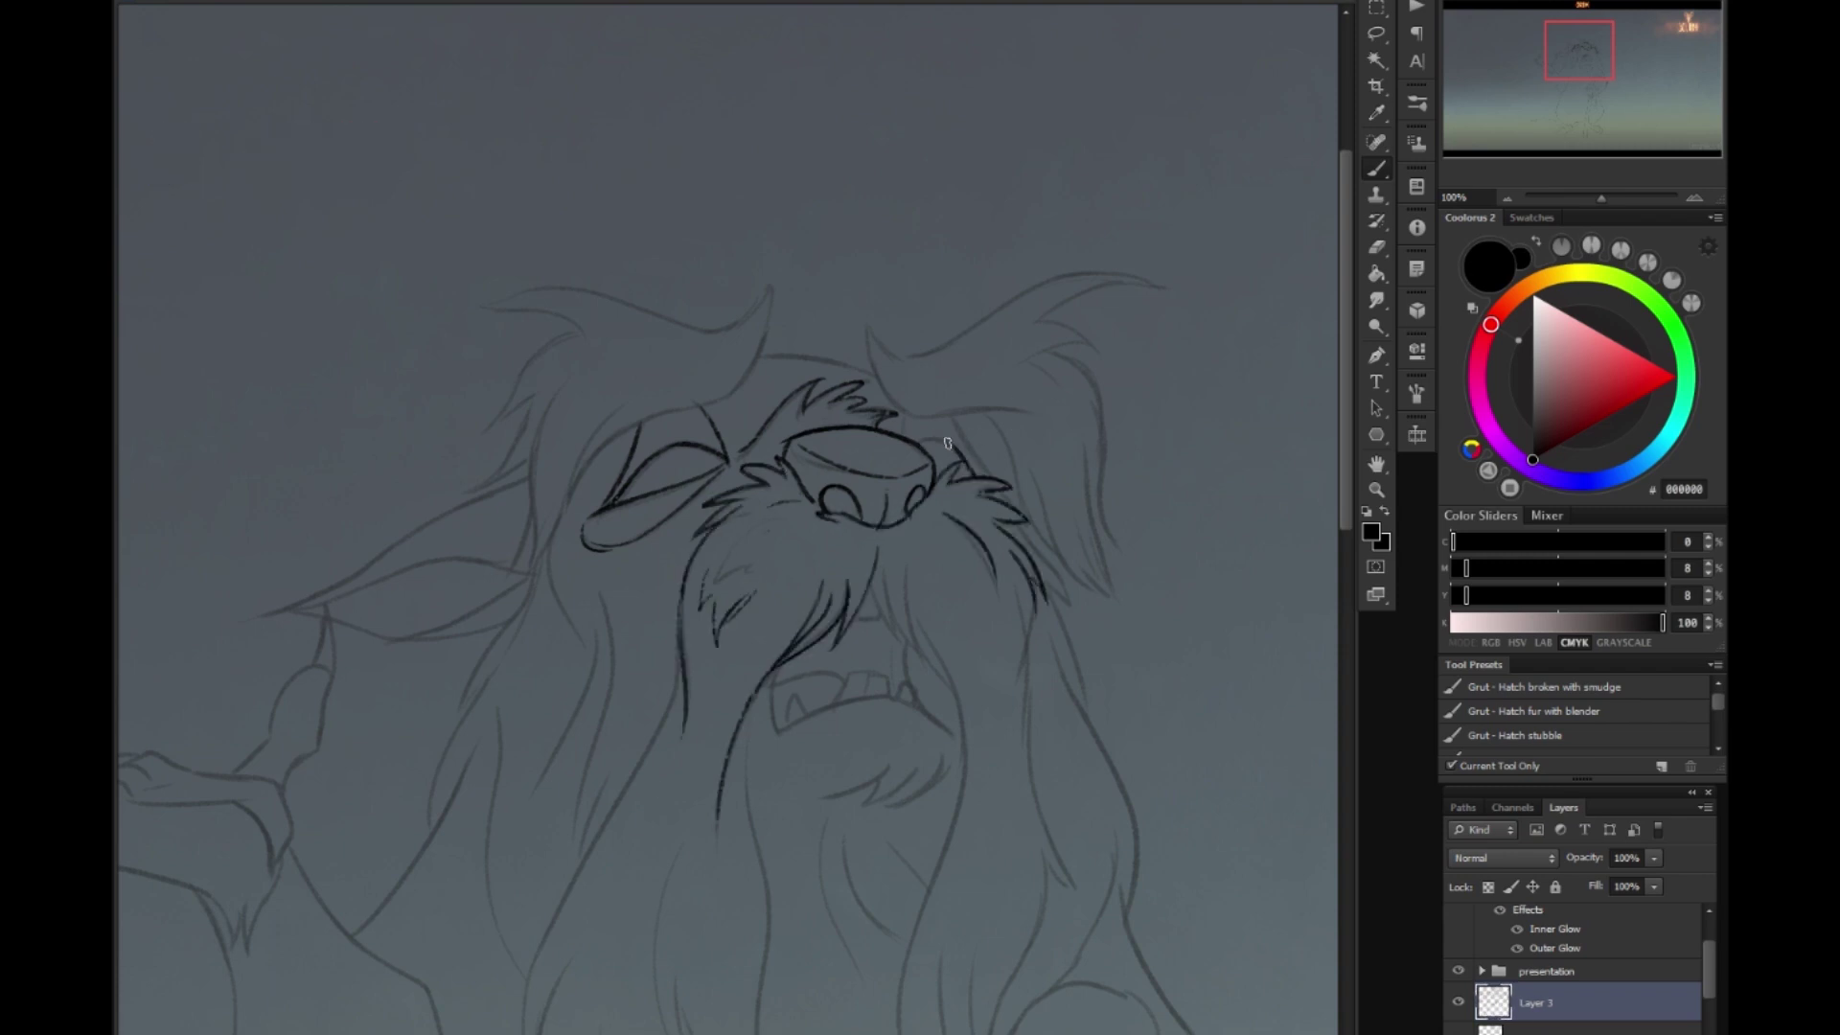
pyautogui.moveTo(875, 377); pyautogui.dragTo(759, 355)
pyautogui.moveTo(772, 285); pyautogui.dragTo(575, 489)
pyautogui.moveTo(633, 394); pyautogui.dragTo(523, 570)
pyautogui.moveTo(535, 403); pyautogui.dragTo(459, 484)
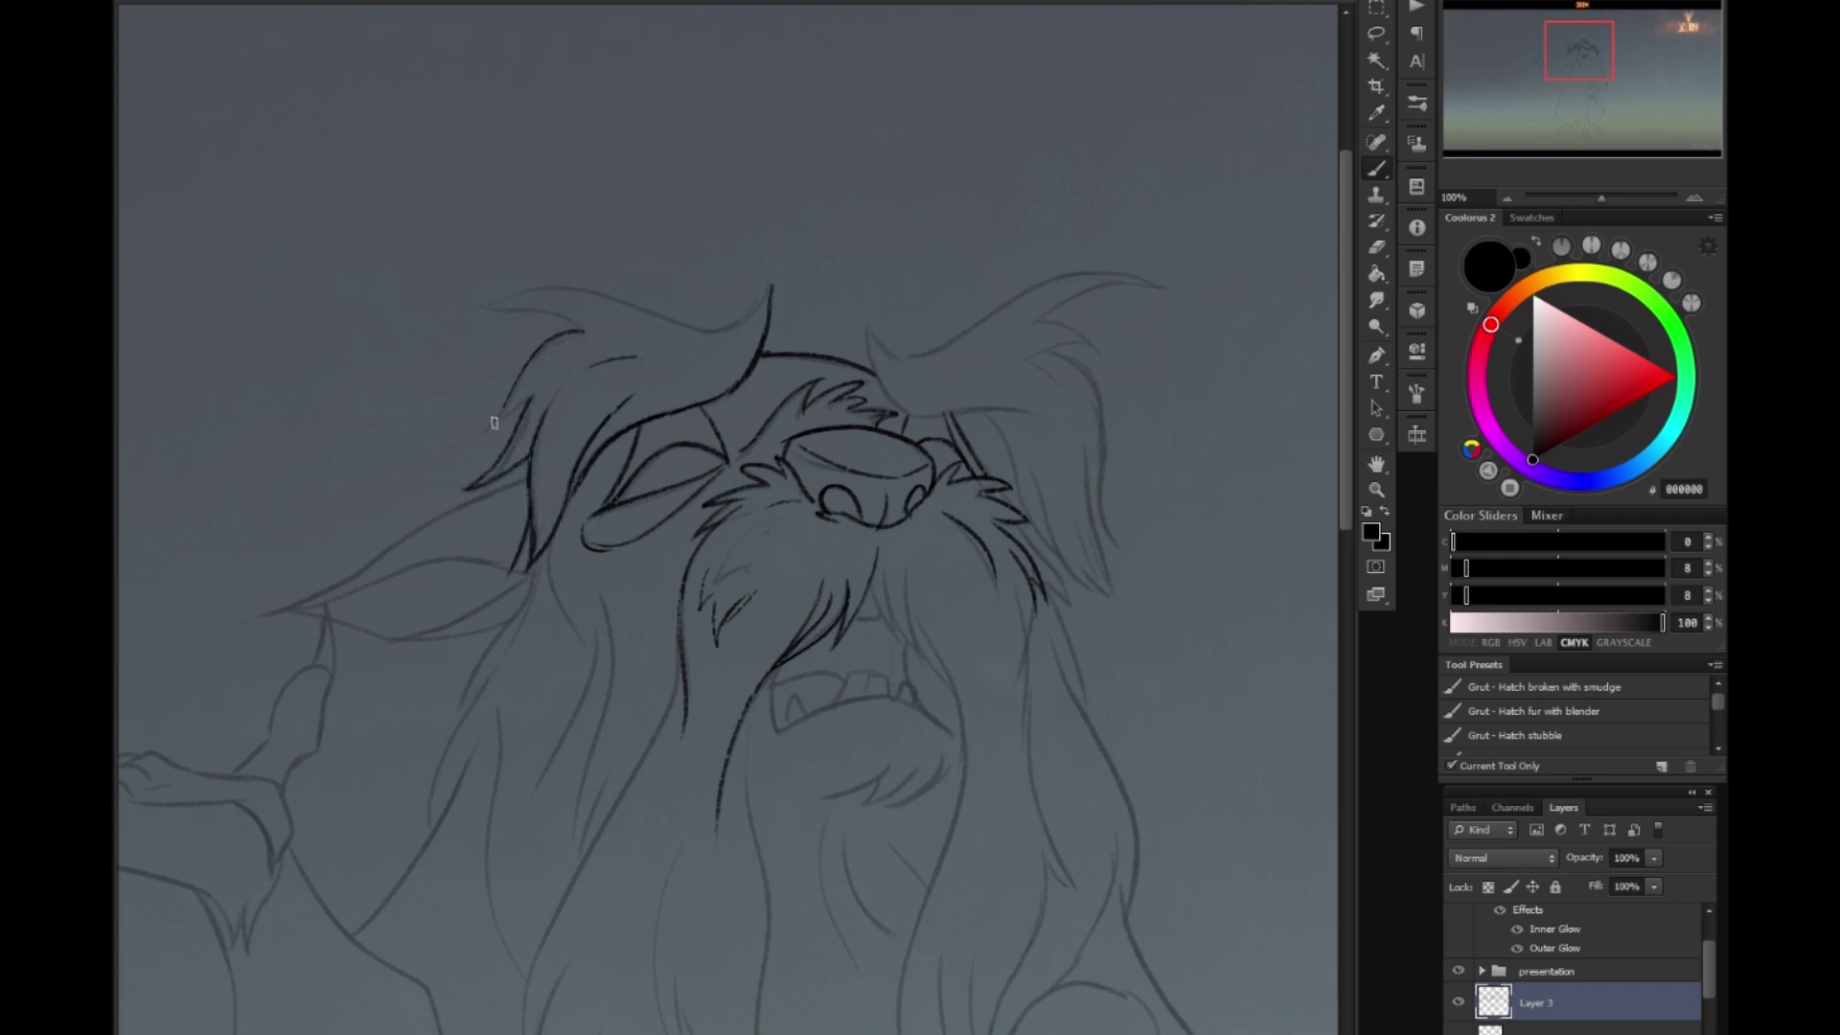
# Rotate the canvas to ink the long brow tips and the second brow tuft hanging beside the face.
pyautogui.press('r')
pyautogui.moveTo(842, 677); pyautogui.dragTo(1000, 332)
pyautogui.moveTo(683, 11); pyautogui.dragTo(599, 316)
pyautogui.moveTo(719, 287)
pyautogui.mouseDown()
pyautogui.moveTo(896, 222)
pyautogui.moveTo(1035, 666)
pyautogui.mouseUp()
pyautogui.press('r')
pyautogui.moveTo(1092, 402); pyautogui.dragTo(1127, 558)
pyautogui.moveTo(1079, 433); pyautogui.dragTo(1133, 616)
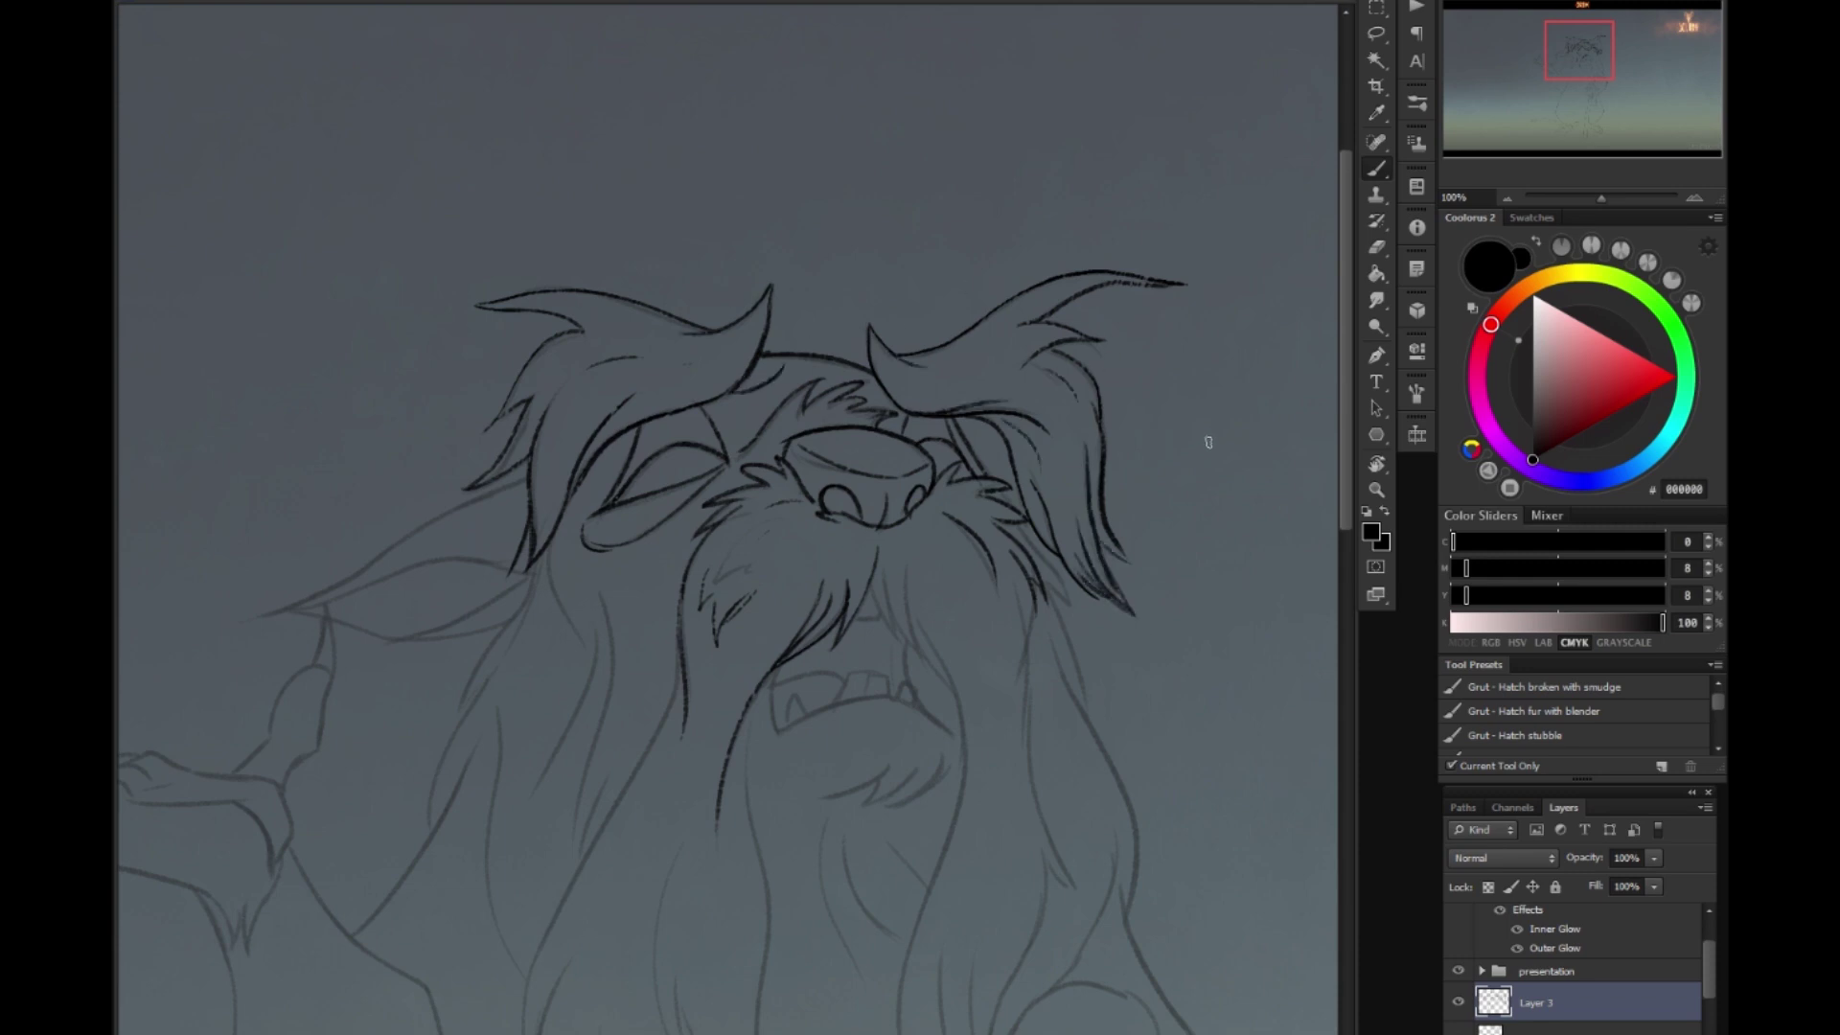
# Ink the pointed ear and the hair falling directly beneath it.
pyautogui.moveTo(583, 652); pyautogui.dragTo(542, 811)
pyautogui.moveTo(541, 550); pyautogui.dragTo(465, 731)
pyautogui.moveTo(575, 671); pyautogui.dragTo(949, 517)
pyautogui.moveTo(747, 497)
pyautogui.mouseDown()
pyautogui.moveTo(987, 427)
pyautogui.moveTo(894, 509)
pyautogui.mouseUp()
pyautogui.moveTo(1021, 483); pyautogui.dragTo(814, 402)
# Ink the side hair and cheek strands running down to the shoulder of the raised arm.
pyautogui.moveTo(1002, 717); pyautogui.dragTo(1001, 525)
pyautogui.moveTo(889, 357); pyautogui.dragTo(863, 592)
pyautogui.moveTo(861, 388); pyautogui.dragTo(730, 573)
pyautogui.moveTo(1059, 302); pyautogui.dragTo(992, 452)
pyautogui.moveTo(1040, 359); pyautogui.dragTo(905, 719)
# Ink the long beard locks on the raised-arm side, finishing them with layered pointed tips.
pyautogui.moveTo(1006, 552); pyautogui.dragTo(962, 418)
pyautogui.moveTo(1011, 340); pyautogui.dragTo(992, 513)
pyautogui.moveTo(937, 527); pyautogui.dragTo(1021, 727)
pyautogui.moveTo(1075, 260); pyautogui.dragTo(1119, 635)
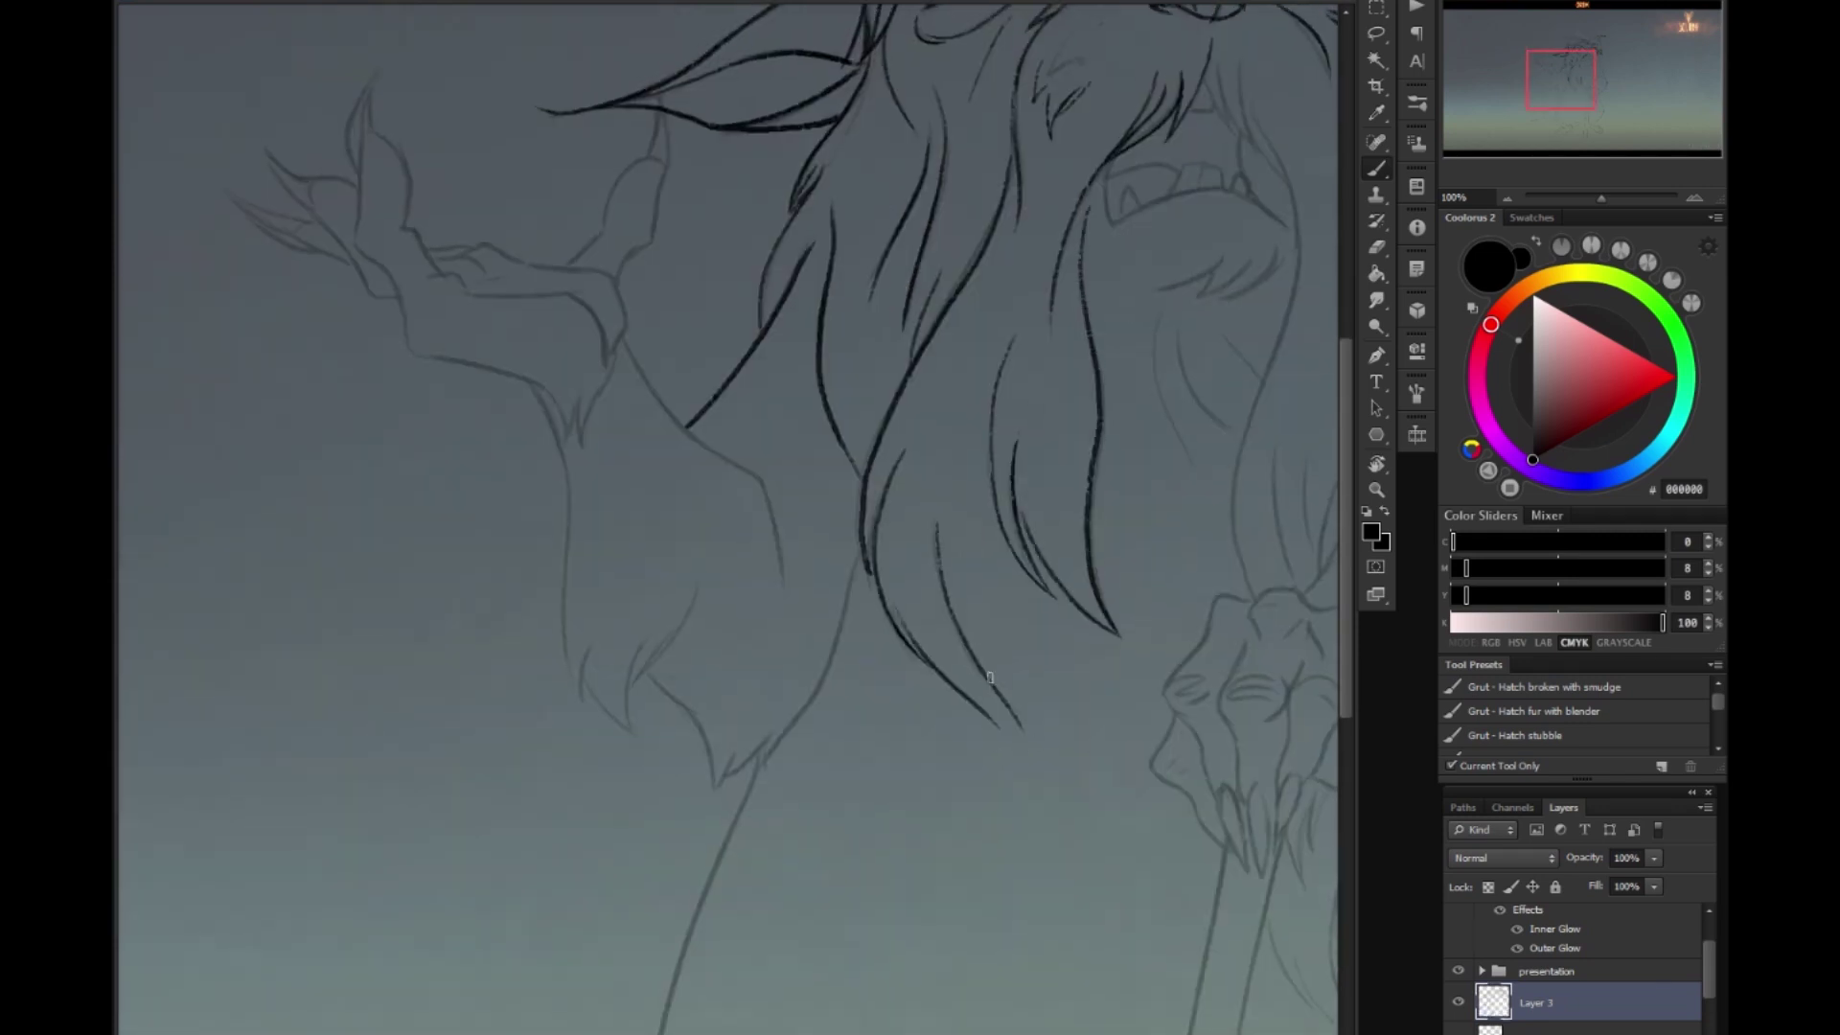
pyautogui.moveTo(1019, 505)
pyautogui.mouseDown()
pyautogui.moveTo(1084, 596)
pyautogui.moveTo(911, 556)
pyautogui.mouseUp()
pyautogui.moveTo(1117, 307); pyautogui.dragTo(1111, 436)
# Ink the open mouth with its teeth, the opposite moustache lock and the chin fur.
pyautogui.moveTo(982, 305); pyautogui.dragTo(993, 367)
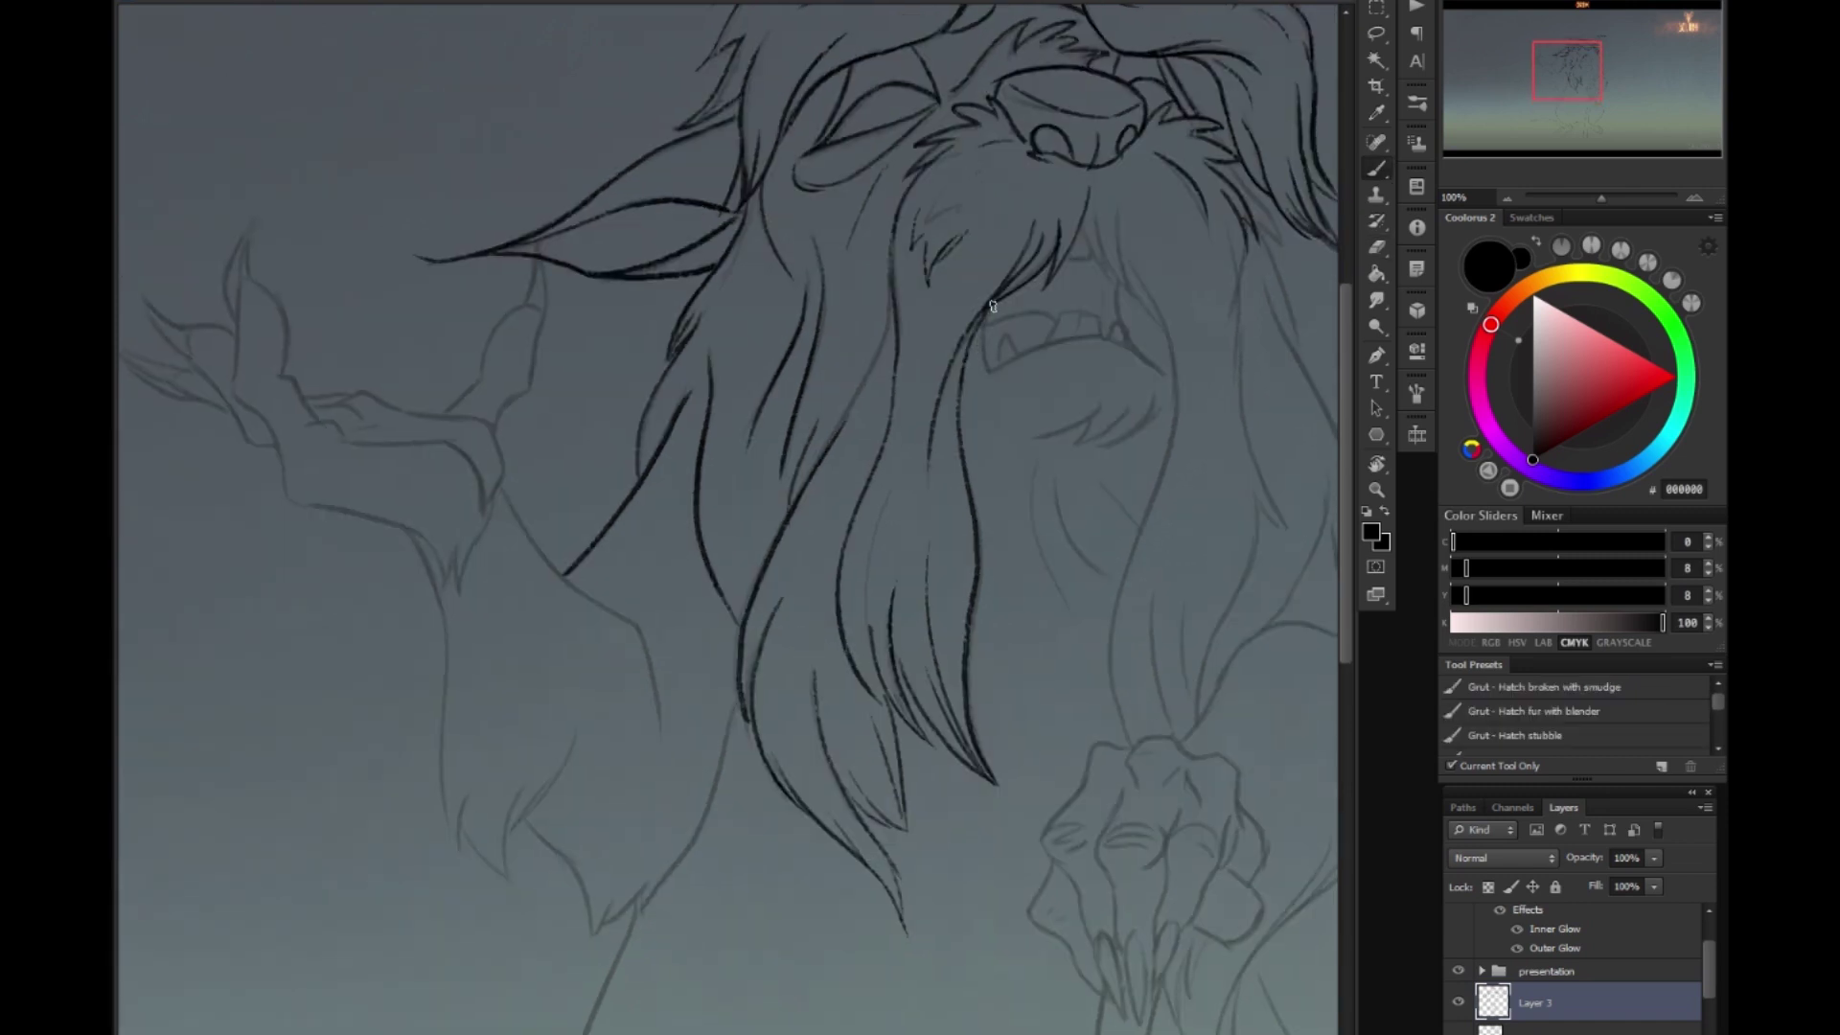
pyautogui.moveTo(1113, 288); pyautogui.dragTo(1139, 717)
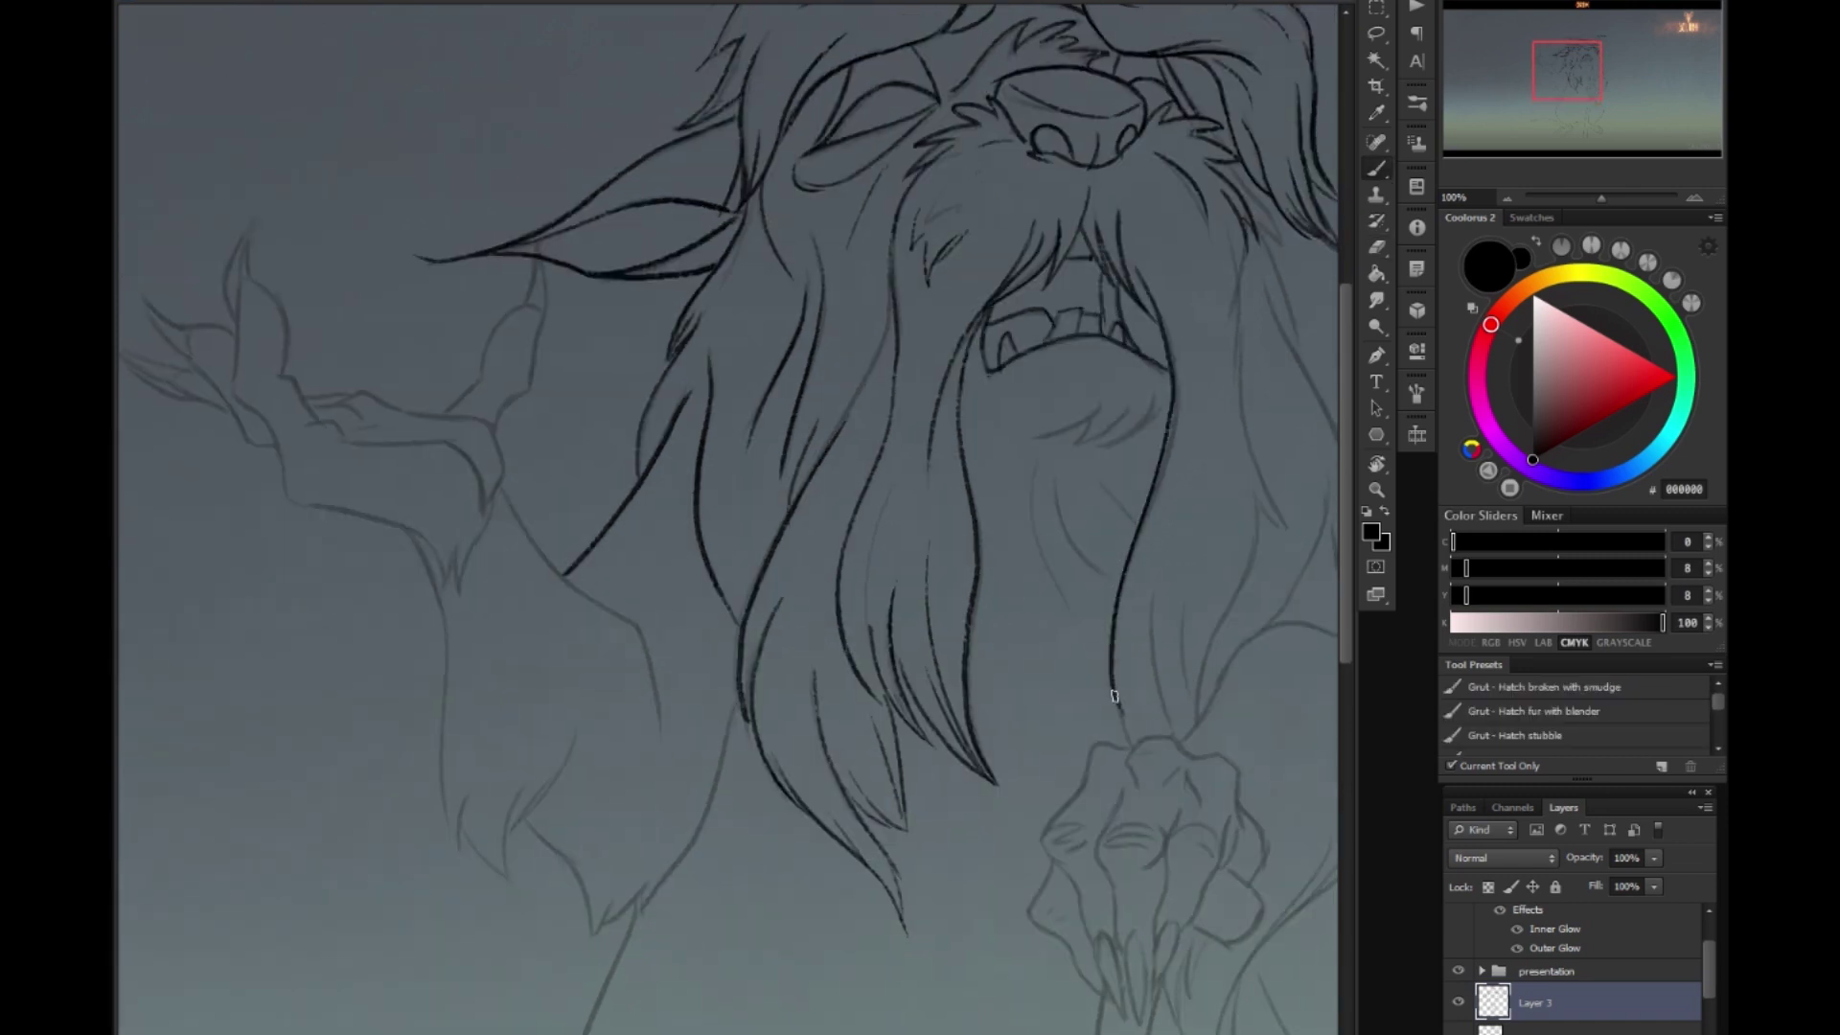
pyautogui.moveTo(1222, 241); pyautogui.dragTo(934, 233)
pyautogui.moveTo(949, 580); pyautogui.dragTo(896, 728)
# Ink the outer hair, the bent arm contour and the fur below the forearm on the staff side.
pyautogui.moveTo(959, 168)
pyautogui.mouseDown()
pyautogui.moveTo(1059, 561)
pyautogui.moveTo(1141, 748)
pyautogui.mouseUp()
pyautogui.moveTo(1000, 625); pyautogui.dragTo(1007, 443)
pyautogui.moveTo(1080, 697); pyautogui.dragTo(963, 954)
# Ink the clawed hand gripping the staff and both edges of the staff's shaft.
pyautogui.moveTo(848, 575); pyautogui.dragTo(917, 542)
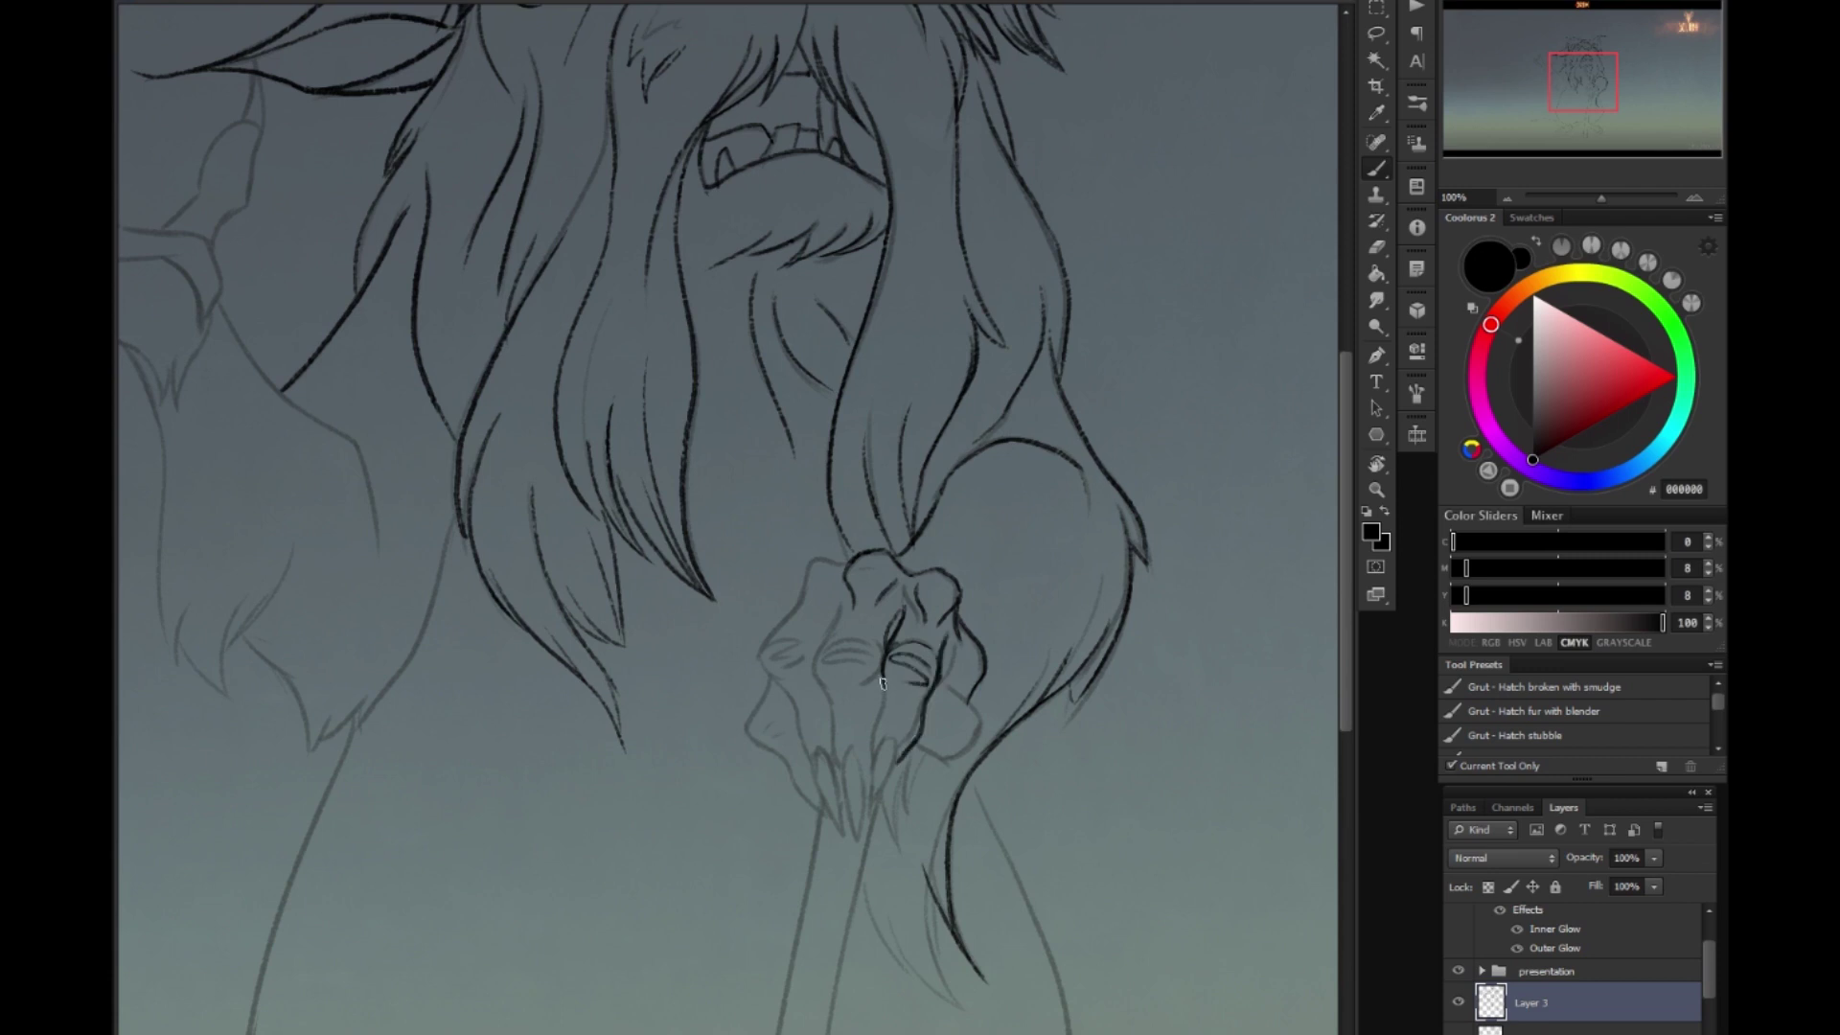
pyautogui.moveTo(775, 637)
pyautogui.mouseDown()
pyautogui.moveTo(839, 761)
pyautogui.moveTo(765, 638)
pyautogui.moveTo(602, 105)
pyautogui.mouseUp()
pyautogui.moveTo(658, 182); pyautogui.dragTo(617, 963)
pyautogui.moveTo(650, 268); pyautogui.dragTo(514, 974)
# Ink the fur hanging beside the staff and the round body contour on that side, redoing the contour stroke.
pyautogui.moveTo(742, 288)
pyautogui.mouseDown()
pyautogui.moveTo(776, 494)
pyautogui.moveTo(834, 556)
pyautogui.mouseUp()
pyautogui.moveTo(844, 326)
pyautogui.mouseDown()
pyautogui.moveTo(926, 508)
pyautogui.moveTo(937, 647)
pyautogui.moveTo(715, 798)
pyautogui.mouseUp()
pyautogui.hotkey('ctrl', 'z')
pyautogui.moveTo(920, 624); pyautogui.dragTo(715, 798)
pyautogui.moveTo(236, 270); pyautogui.dragTo(715, 798)
# Ink the raised arm's upper and lower contours and the ragged fur at its elbow.
pyautogui.moveTo(571, 403); pyautogui.dragTo(729, 652)
pyautogui.moveTo(478, 442); pyautogui.dragTo(533, 767)
pyautogui.moveTo(637, 661); pyautogui.dragTo(583, 823)
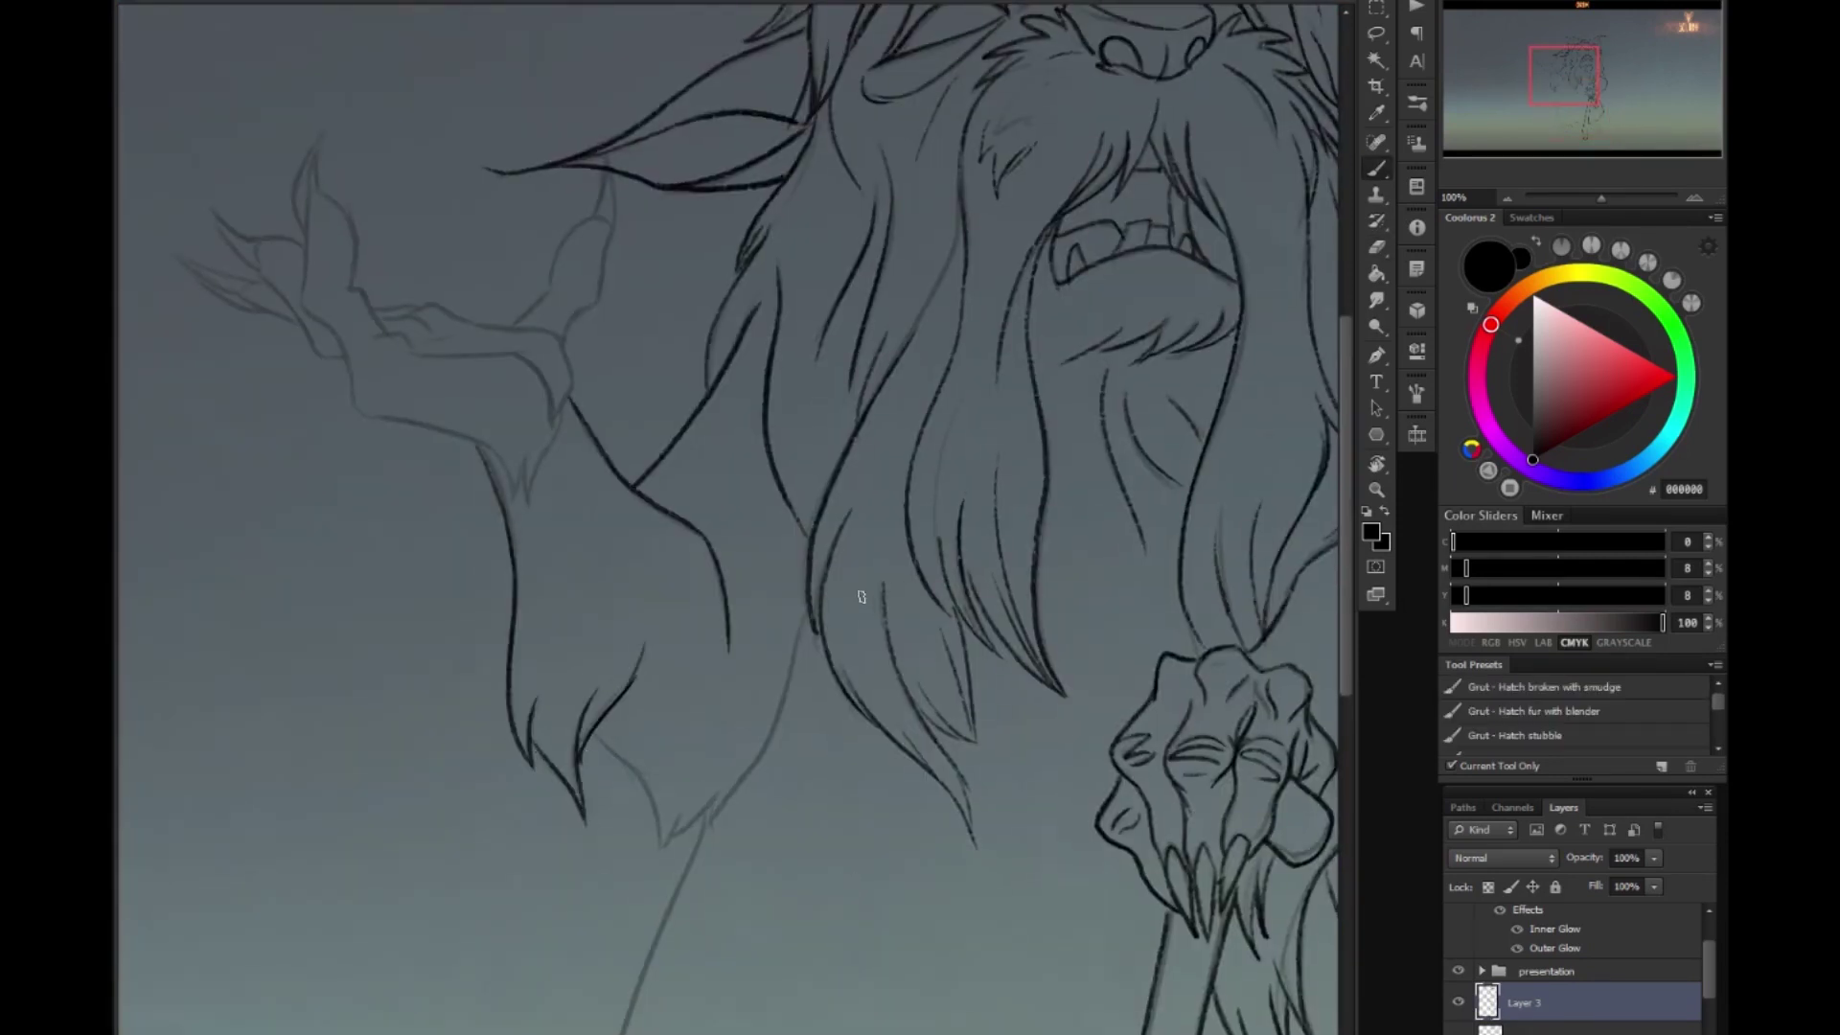
pyautogui.moveTo(775, 733); pyautogui.dragTo(752, 527)
pyautogui.moveTo(783, 410); pyautogui.dragTo(641, 709)
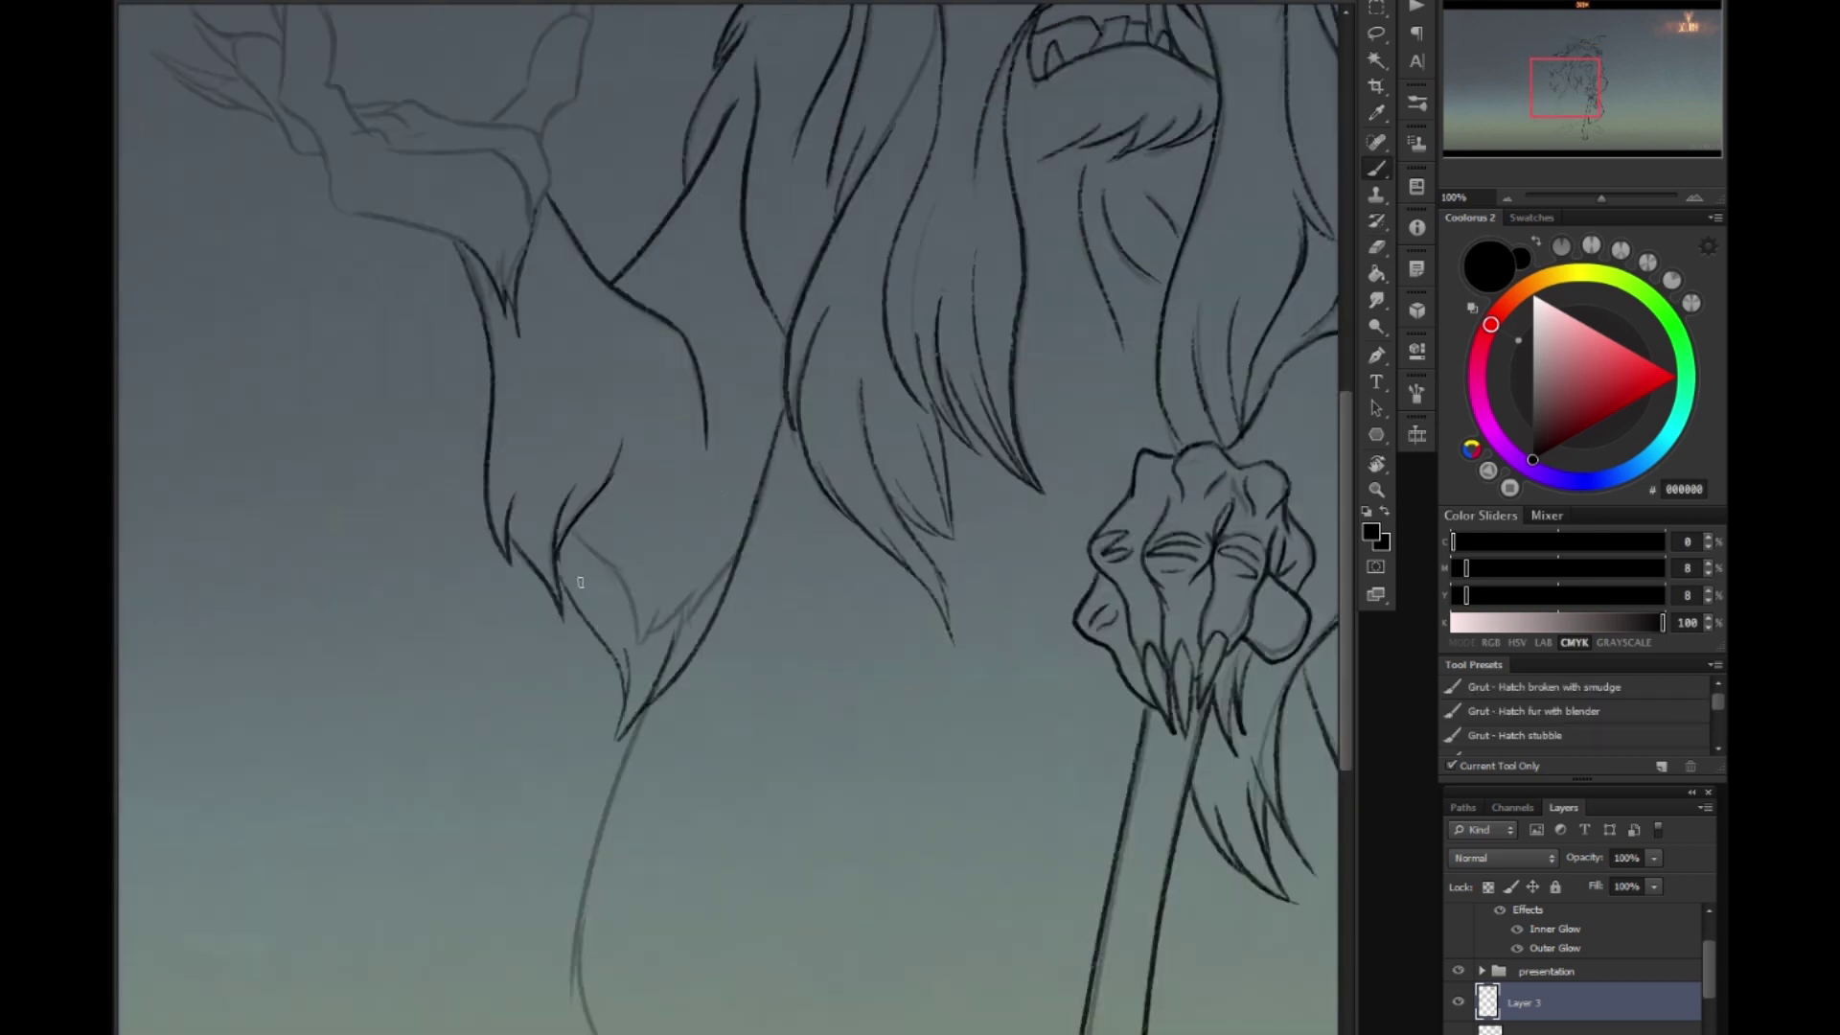
pyautogui.moveTo(610, 621); pyautogui.dragTo(630, 687)
# Ink the body contour below the raised arm, its bottom edge and the clawed foot beneath it.
pyautogui.moveTo(623, 958); pyautogui.dragTo(635, 556)
pyautogui.moveTo(630, 647); pyautogui.dragTo(834, 772)
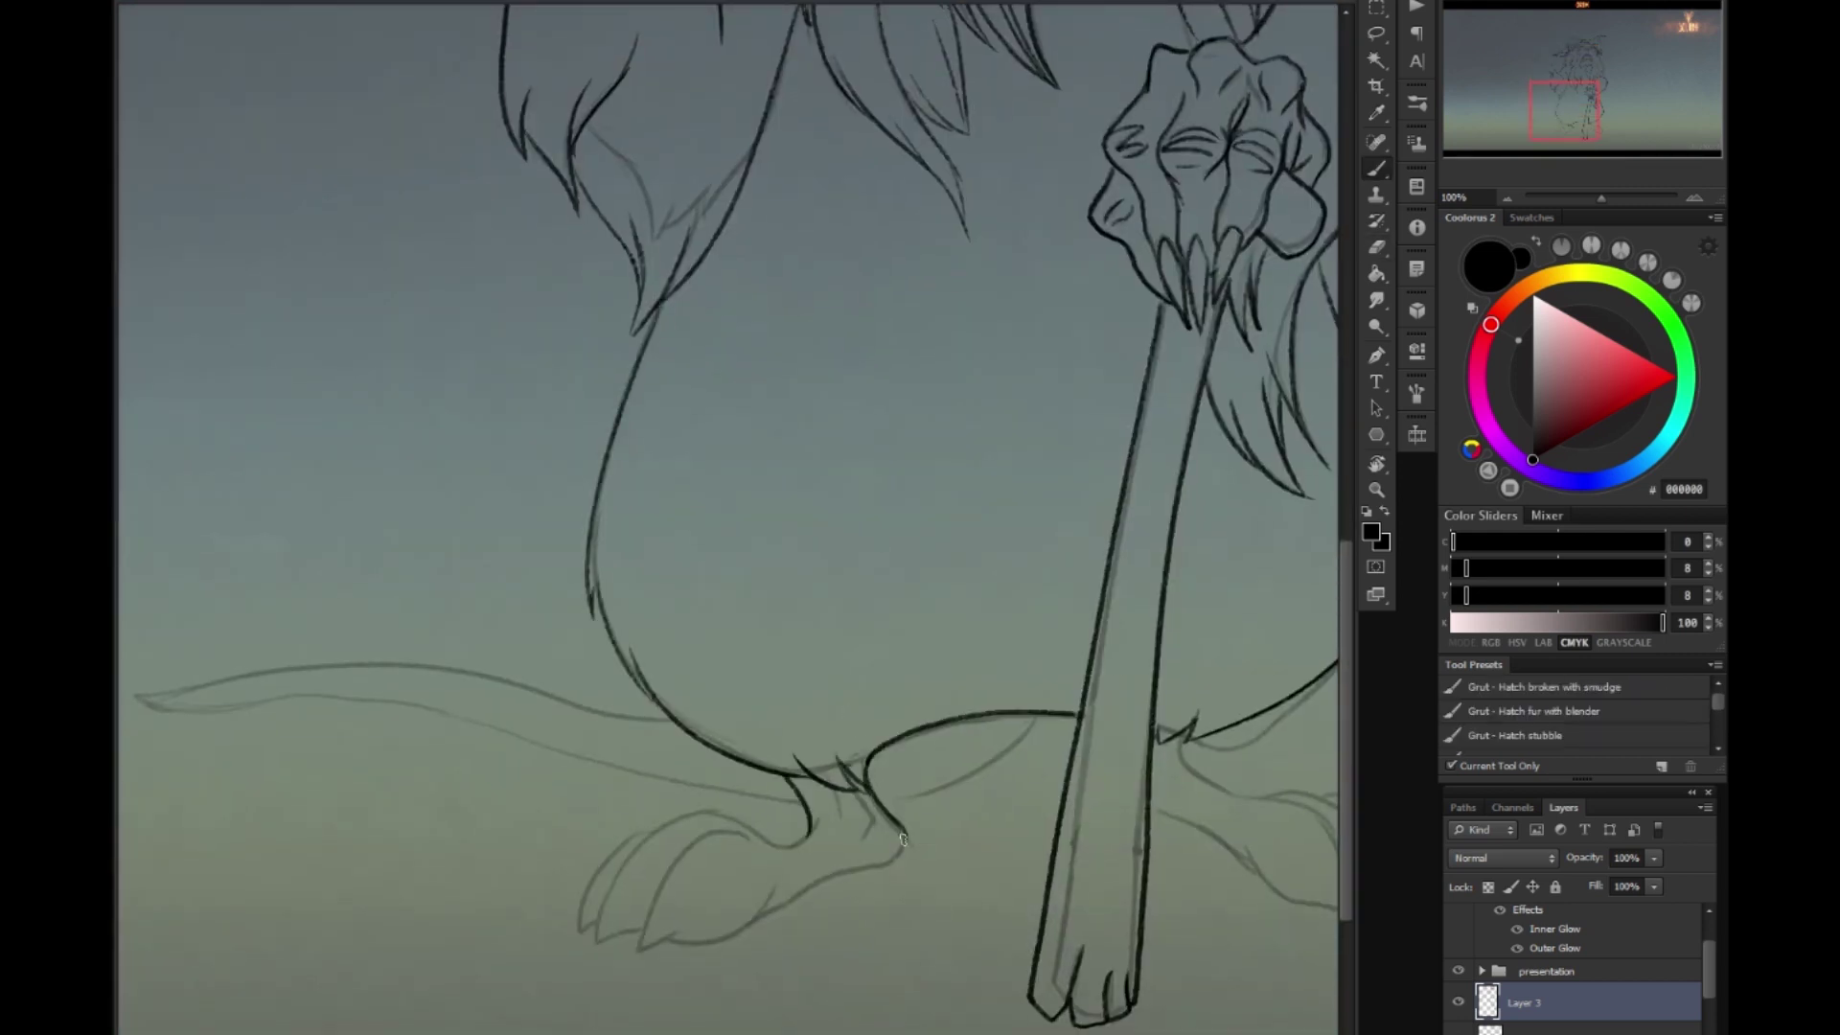
pyautogui.moveTo(901, 839); pyautogui.dragTo(1083, 676)
pyautogui.moveTo(997, 652); pyautogui.dragTo(846, 719)
pyautogui.moveTo(952, 670); pyautogui.dragTo(776, 767)
# Ink the open raised hand with its palm, thumb, curled fingers and pointed claws.
pyautogui.moveTo(1246, 767); pyautogui.dragTo(795, 645)
pyautogui.moveTo(498, 48); pyautogui.dragTo(1064, 1030)
pyautogui.moveTo(894, 287); pyautogui.dragTo(907, 230)
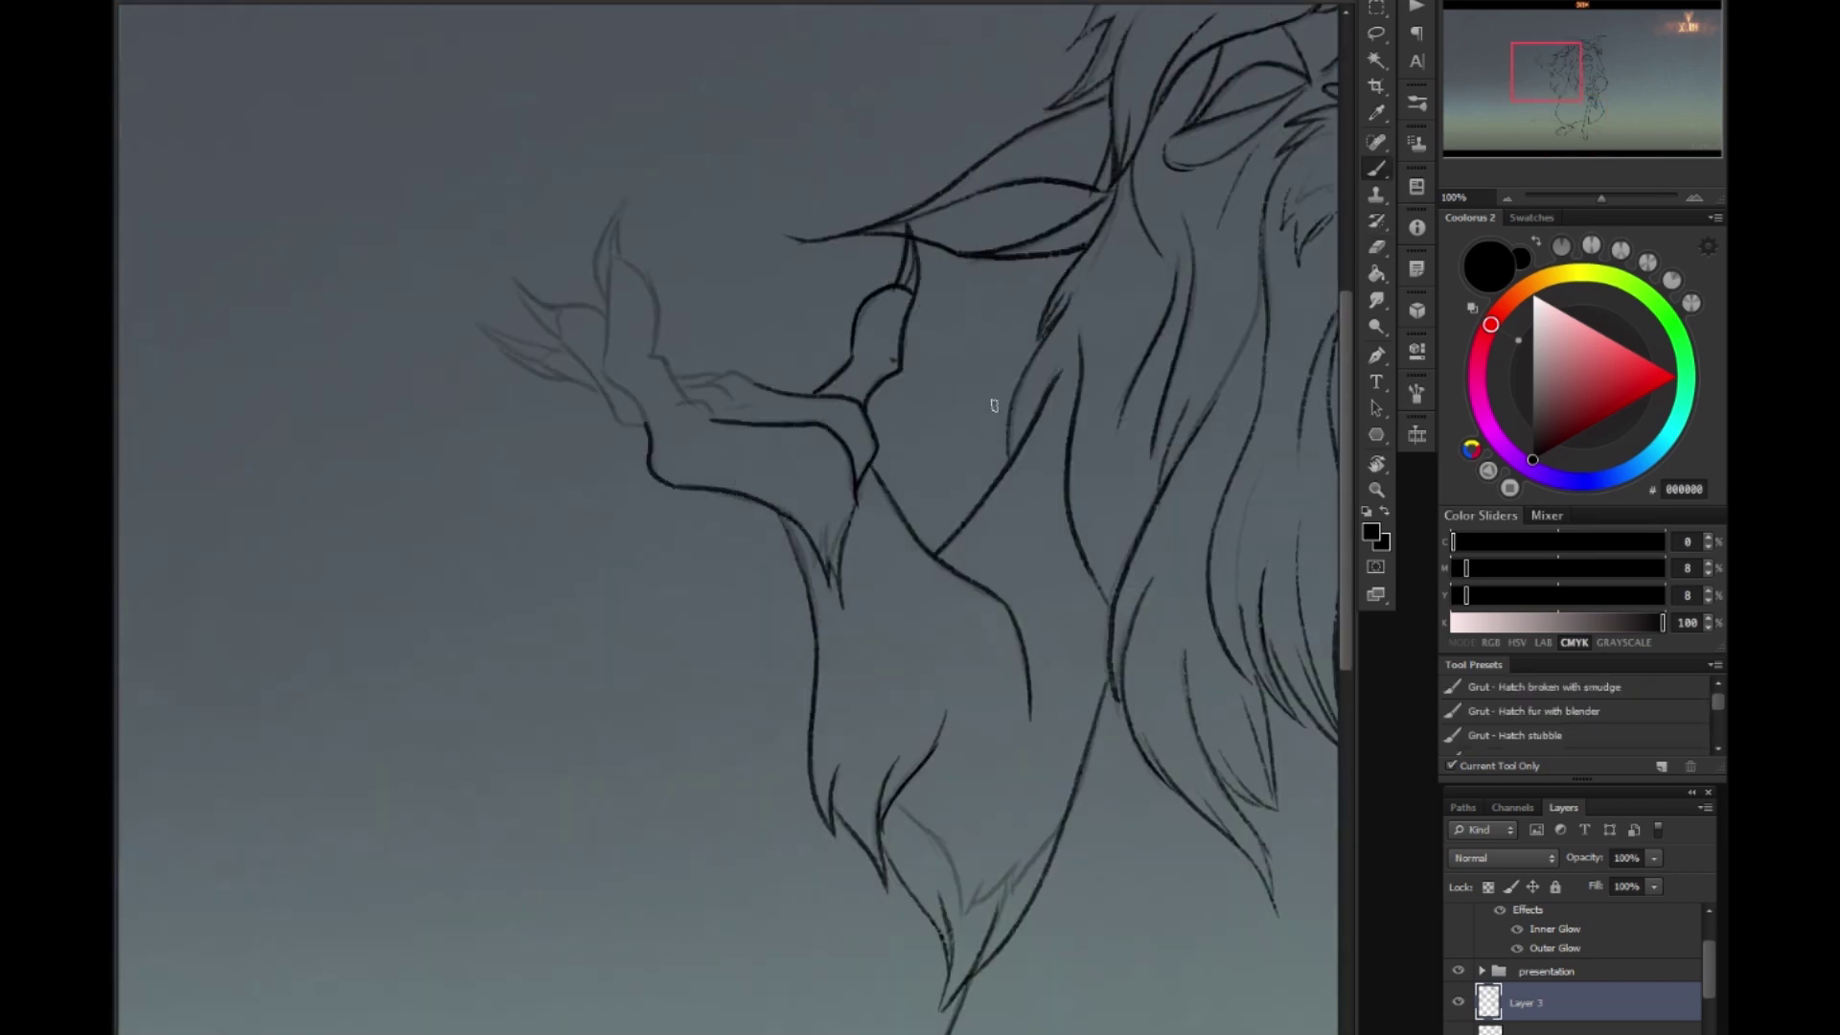
pyautogui.moveTo(994, 406); pyautogui.dragTo(1210, 650)
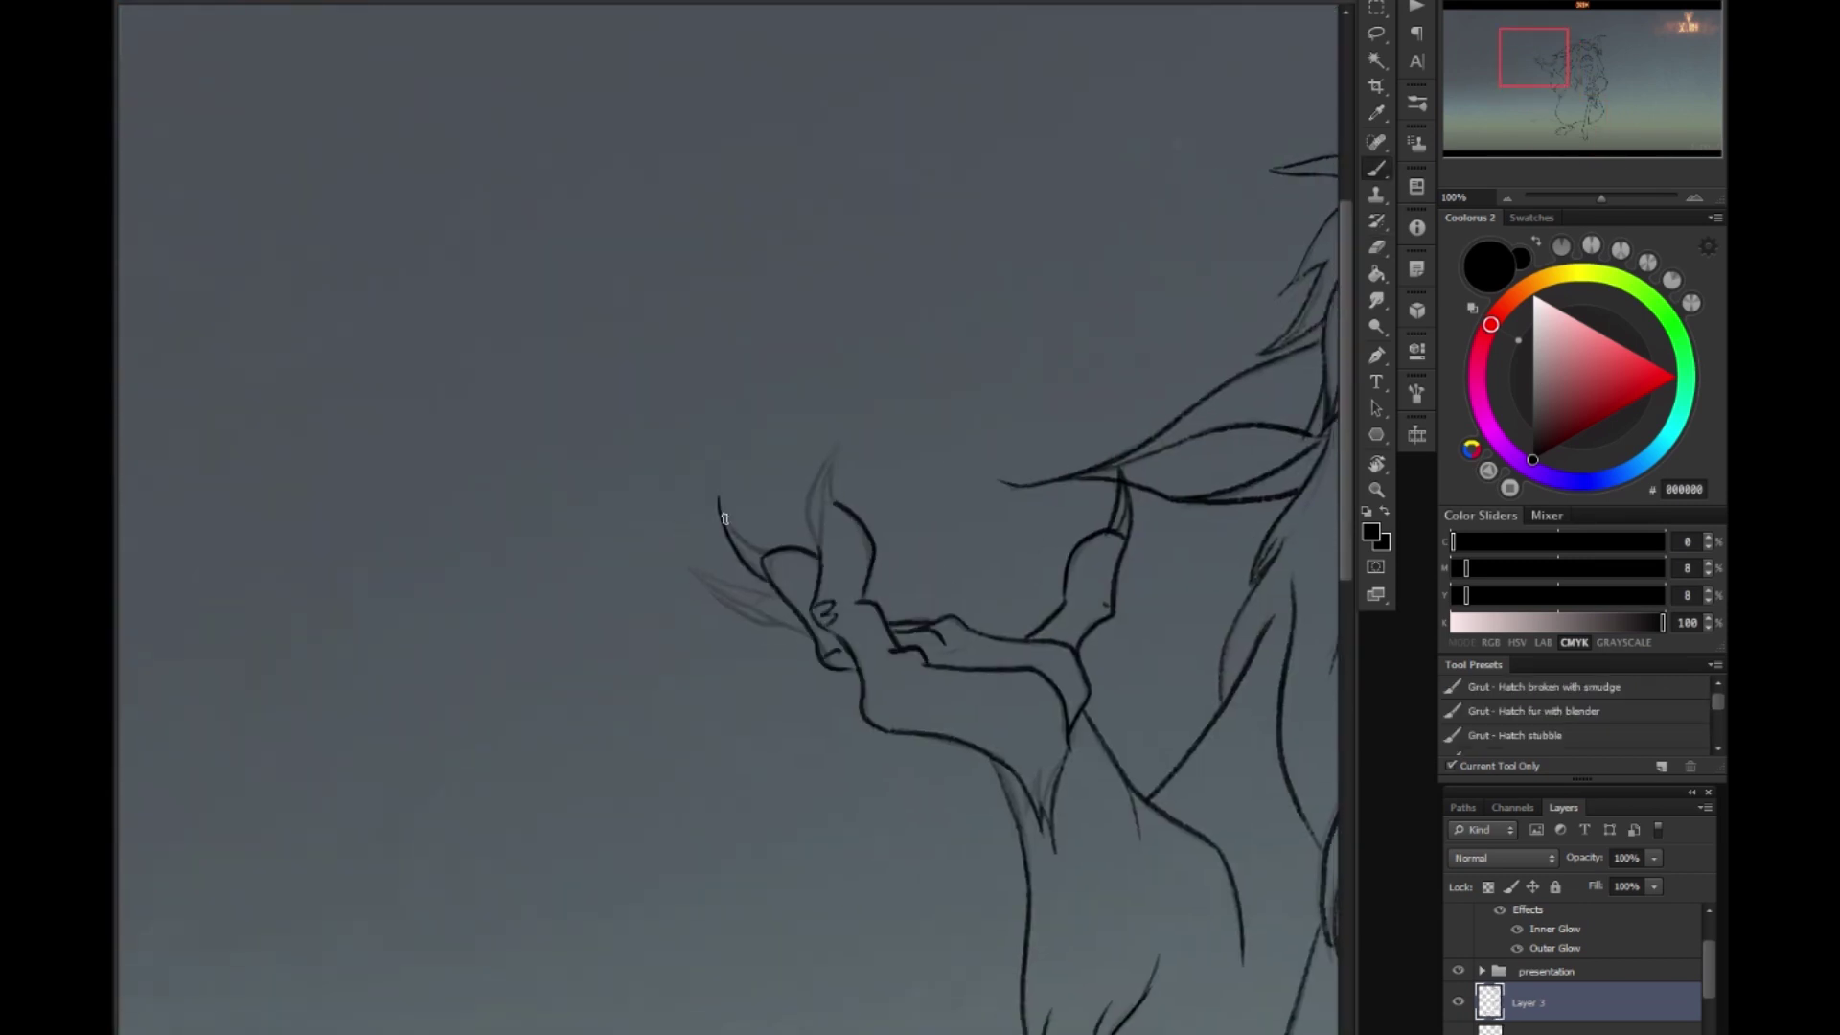
pyautogui.moveTo(753, 602); pyautogui.dragTo(810, 633)
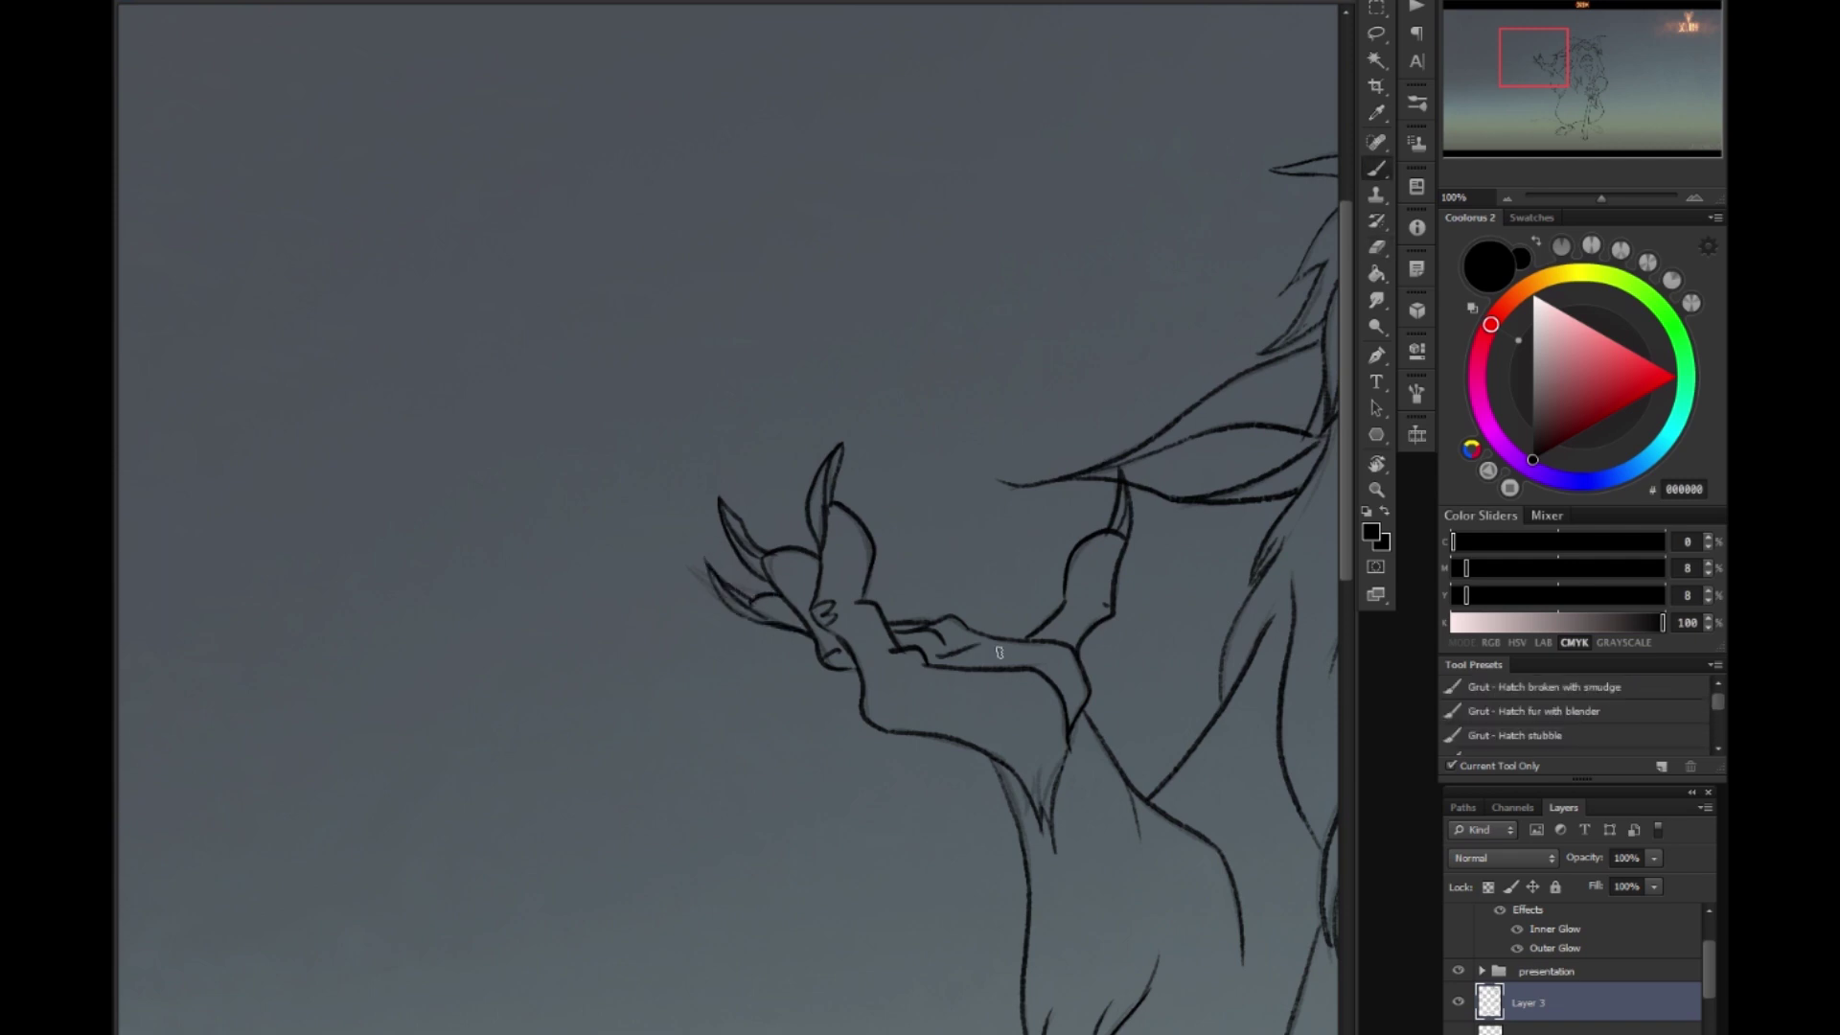
# Add short fur marks to the ear, beard and belly, and ink the second foot beside the staff.
pyautogui.hscroll(8, 970, 725)
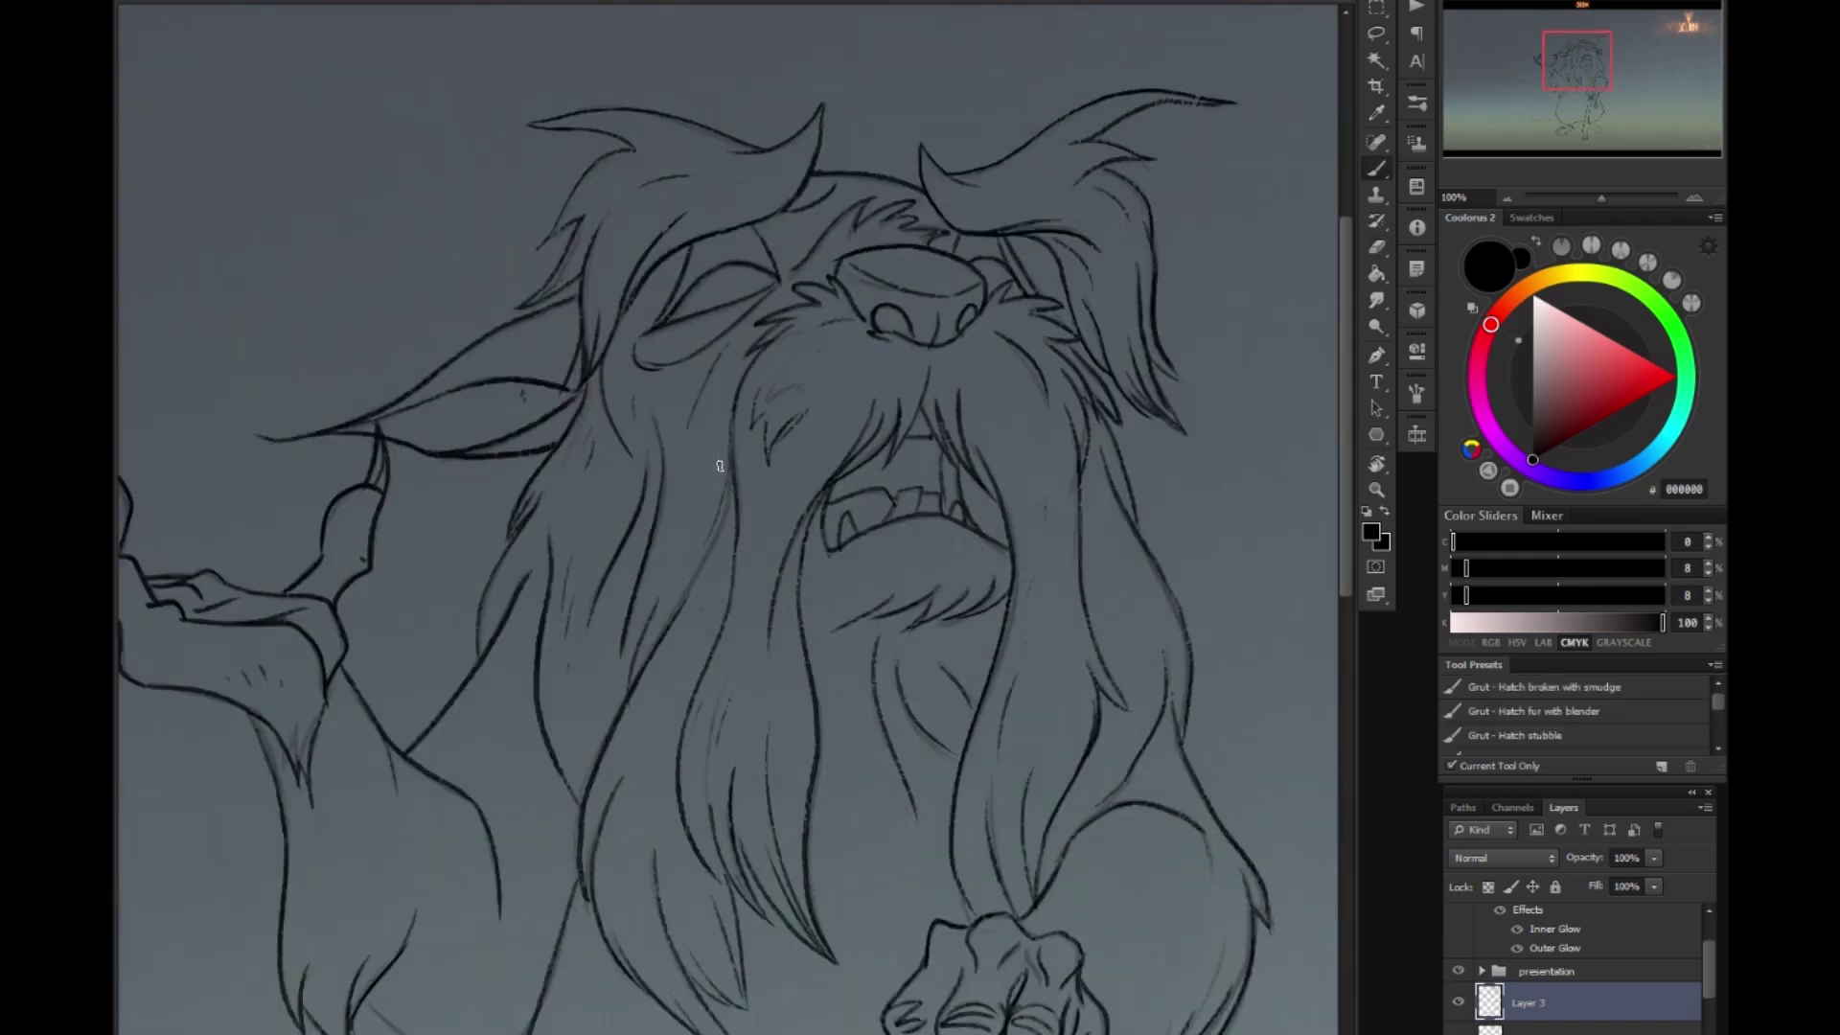
pyautogui.scroll(-3, 767, 604)
pyautogui.scroll(-7, 805, 251)
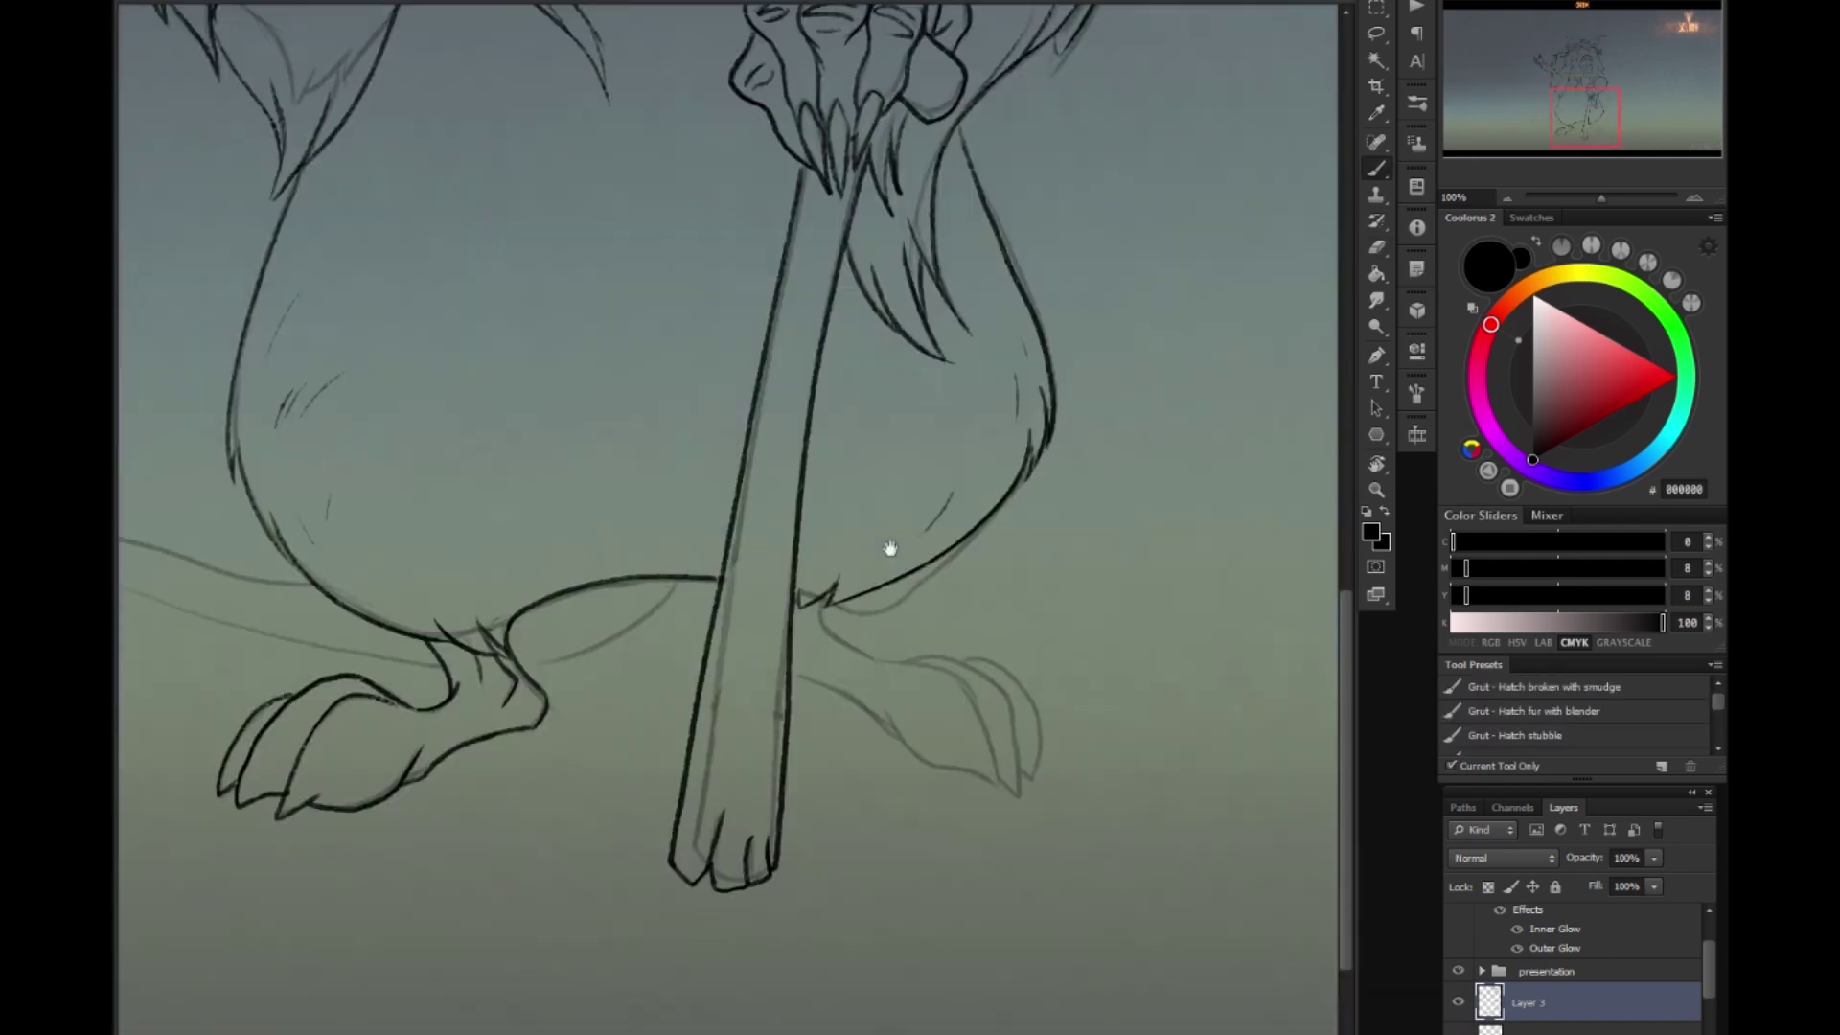
pyautogui.scroll(-2, 1045, 744)
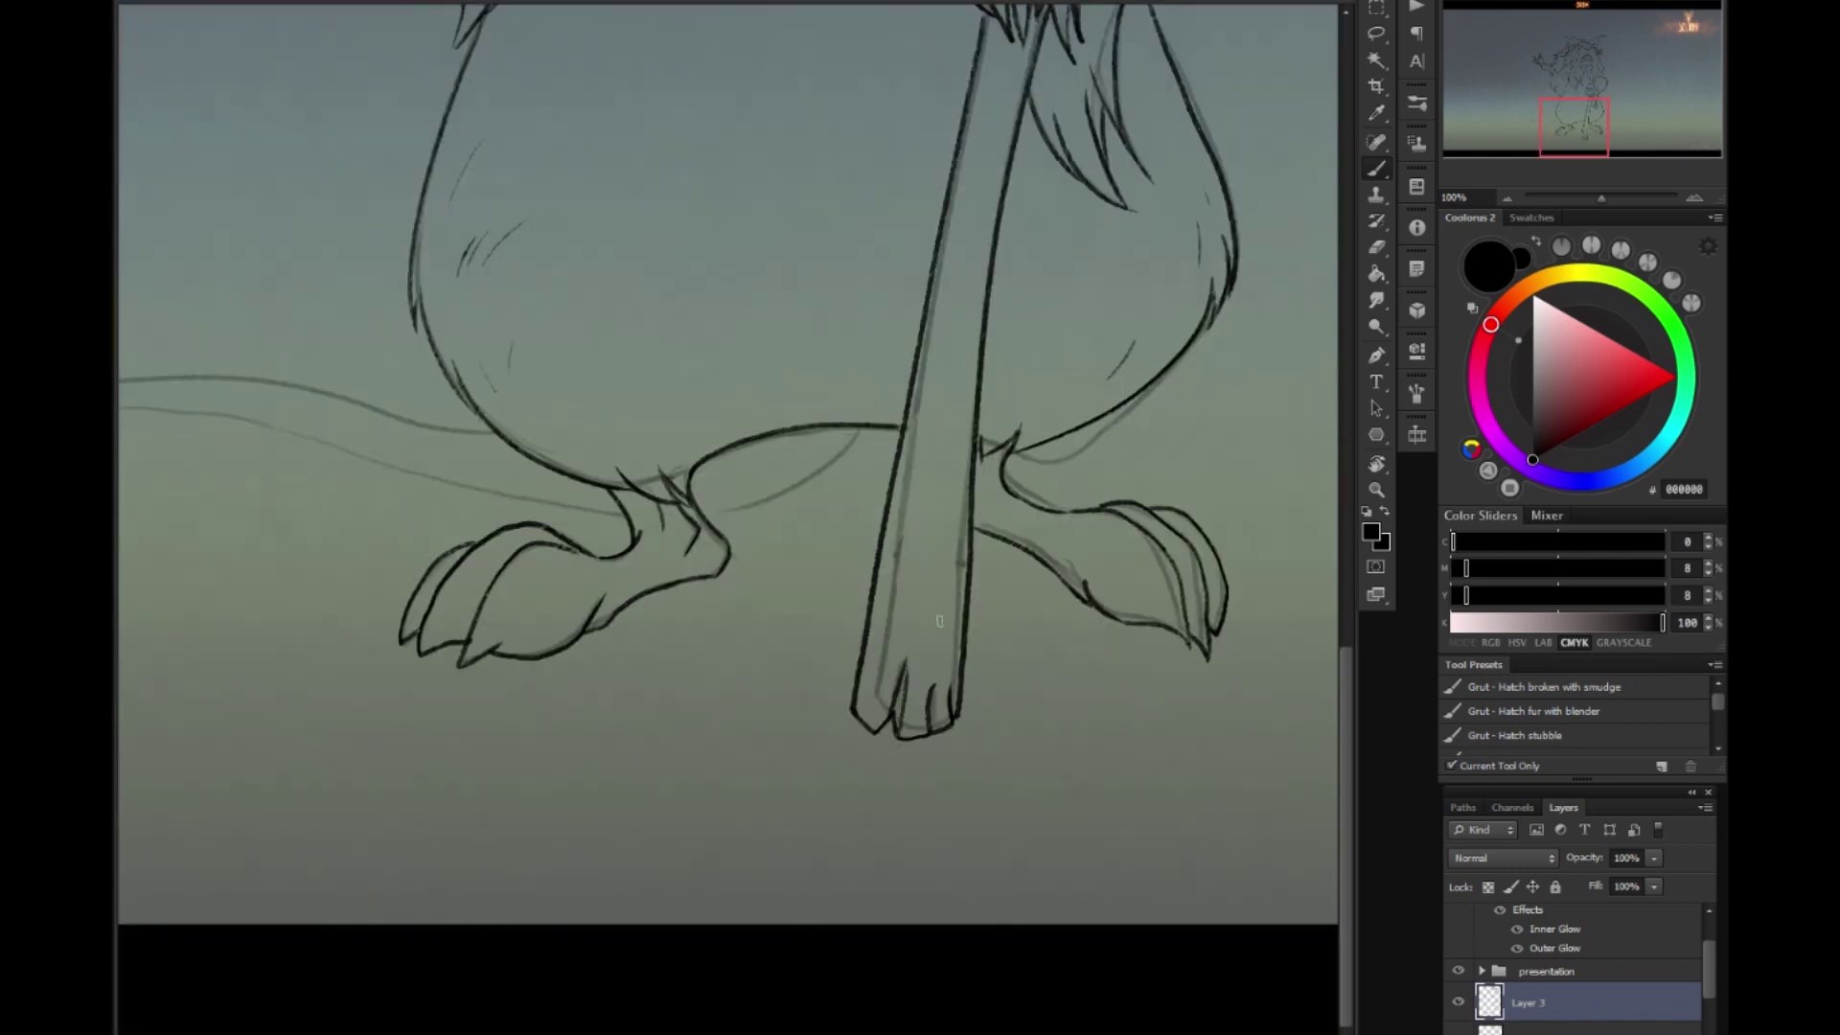
# Ink both edges of the long tail, redoing the upper stroke, and its curve visible behind the legs.
pyautogui.scroll(2, 1045, 744)
pyautogui.hscroll(-8, 767, 575)
pyautogui.moveTo(1081, 537); pyautogui.dragTo(438, 374)
pyautogui.hotkey('ctrl', 'z')
pyautogui.moveTo(514, 494); pyautogui.dragTo(1078, 542)
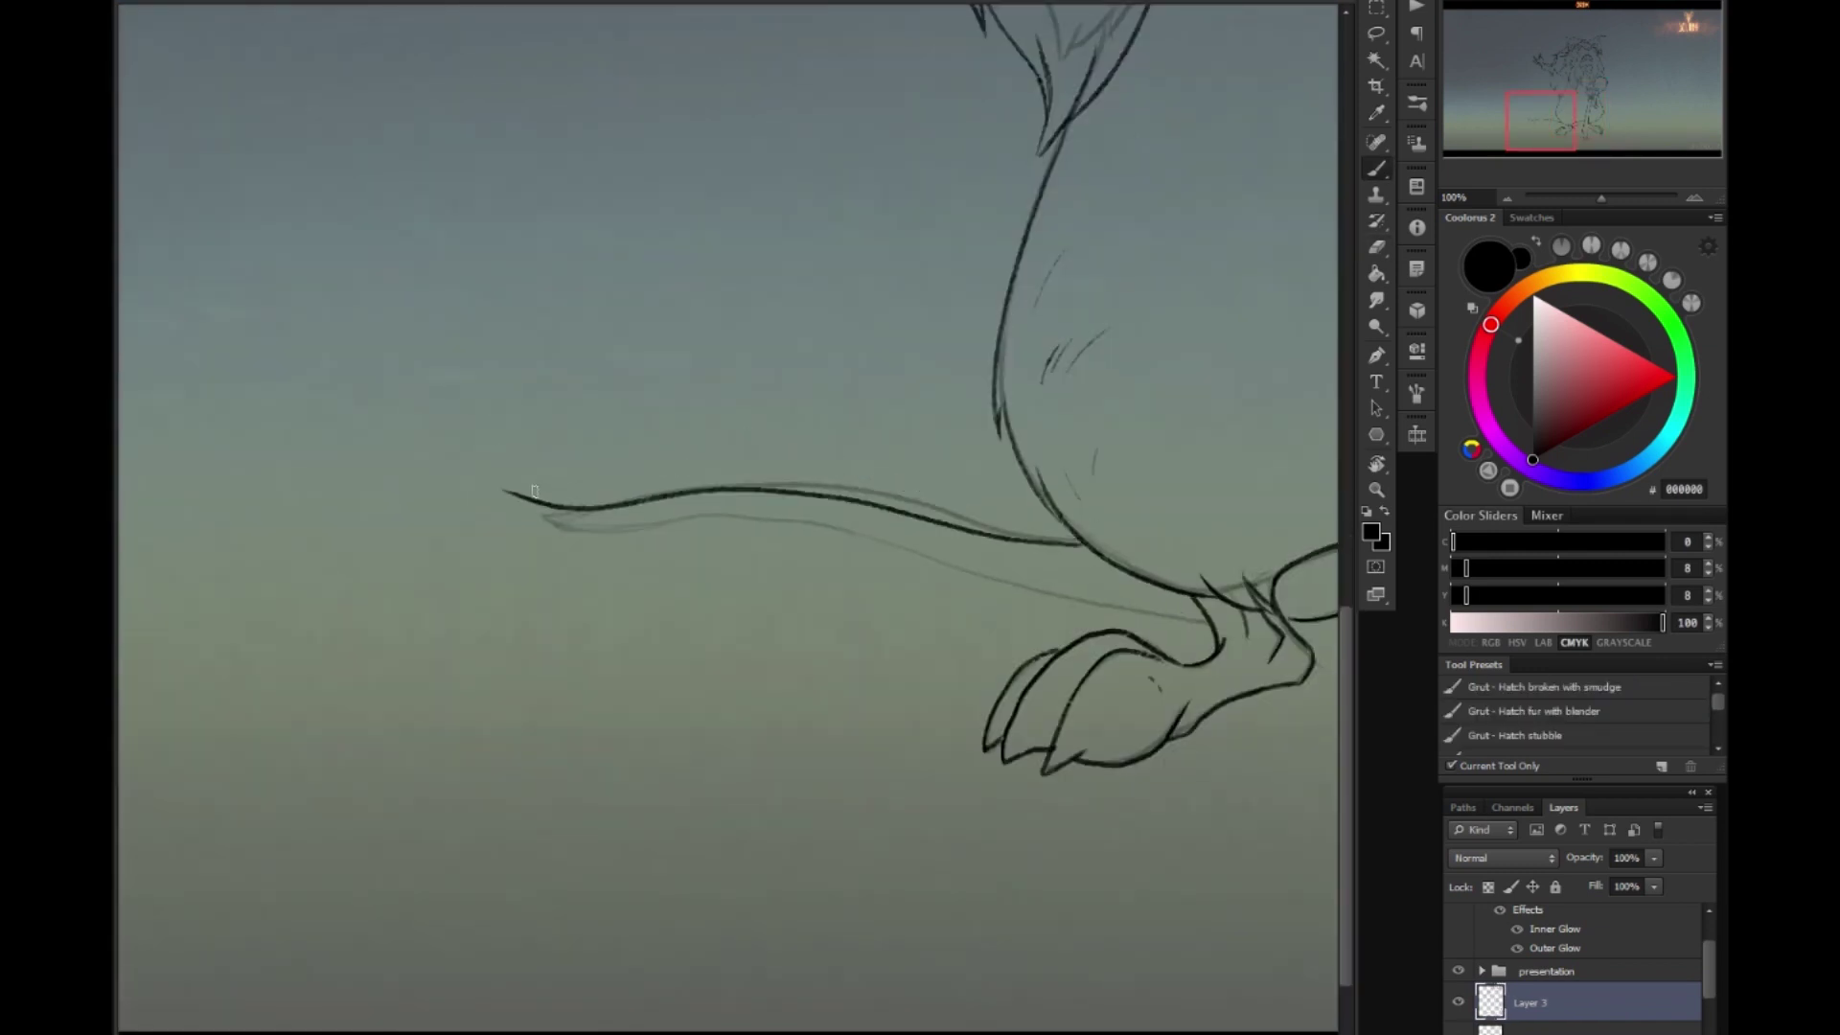
pyautogui.hscroll(3, 767, 537)
pyautogui.hscroll(3, 988, 586)
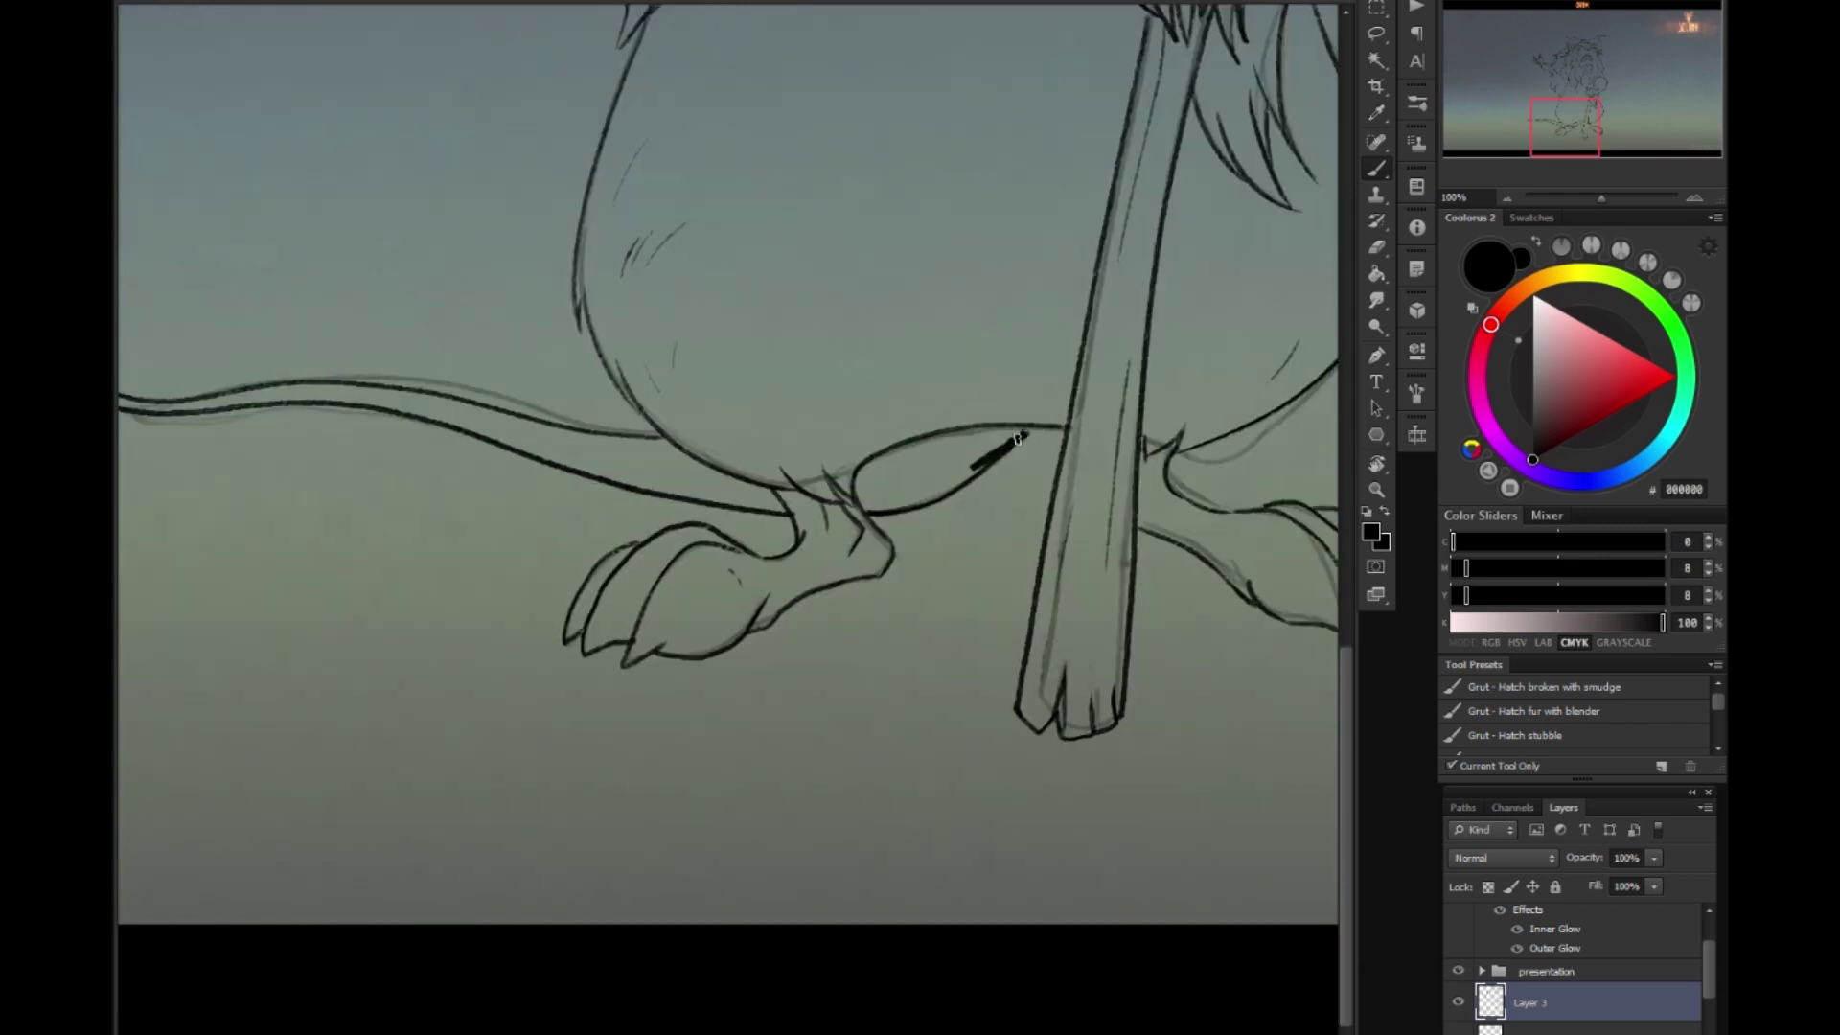
# Add loose fur strands across the throat, chest and belly beneath the beard.
pyautogui.scroll(6, 941, 625)
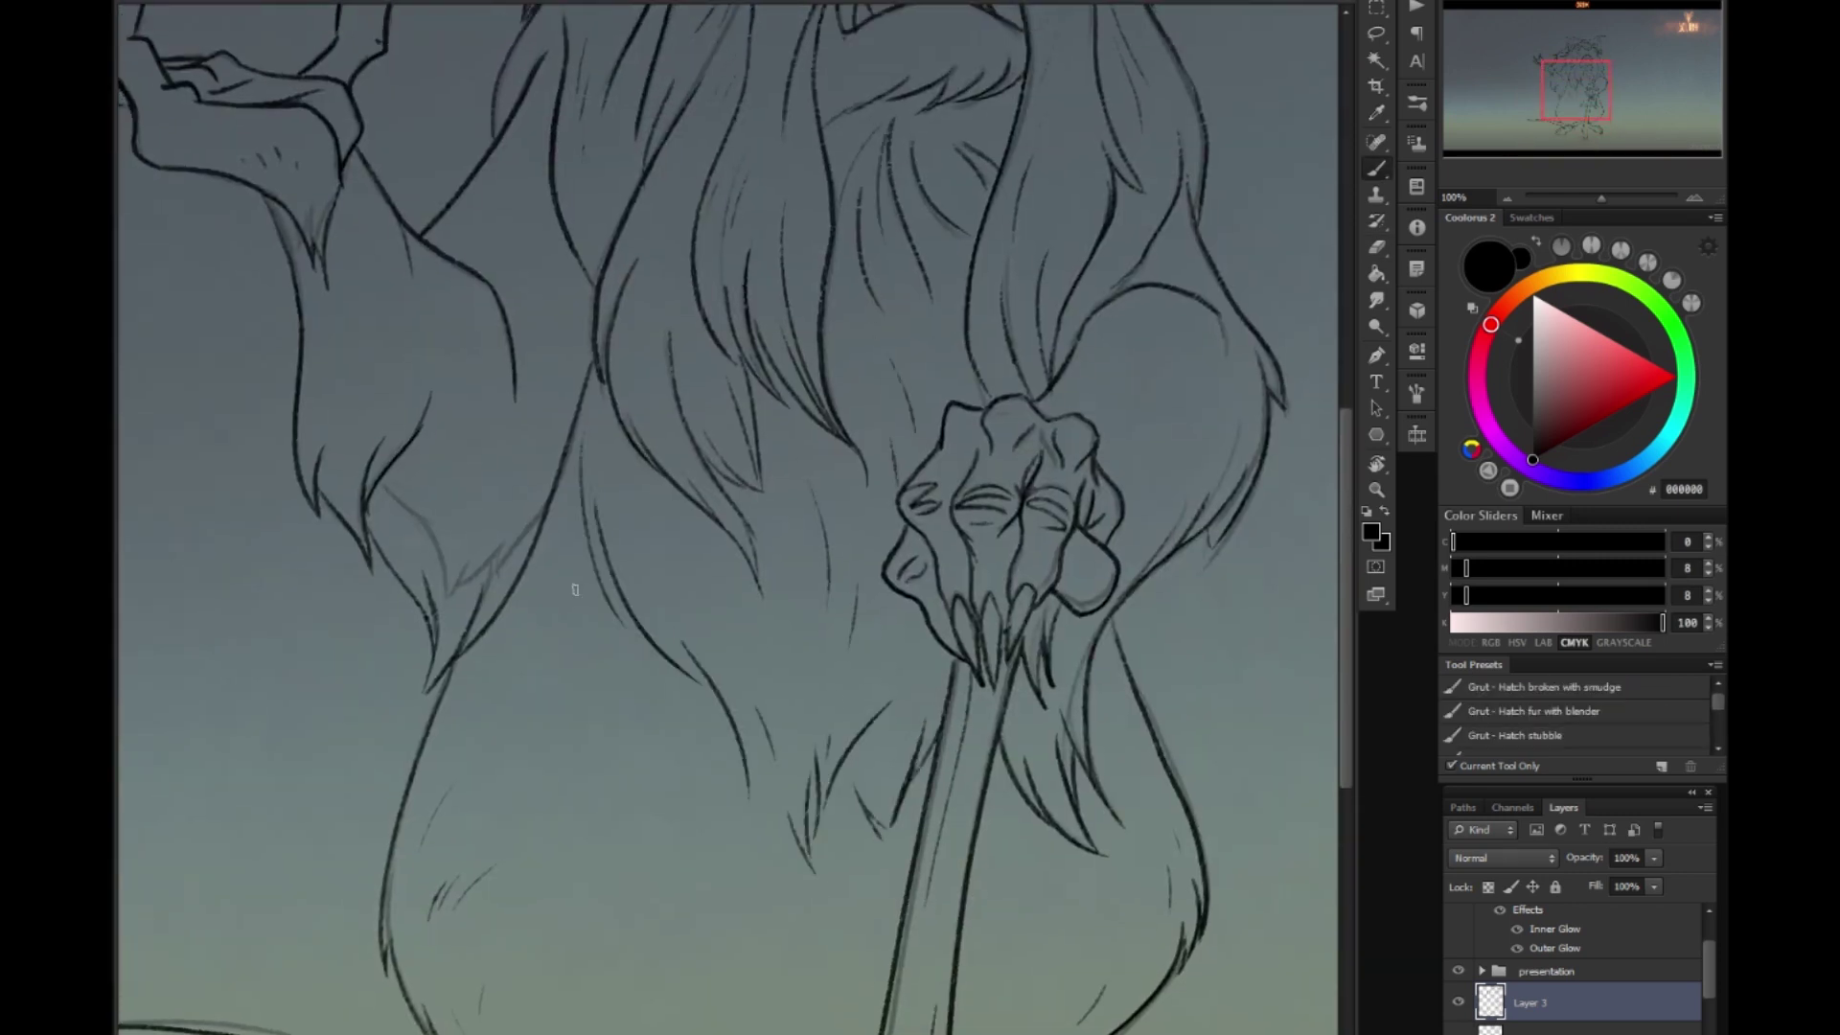
pyautogui.scroll(-3, 757, 647)
pyautogui.scroll(10, 1182, 185)
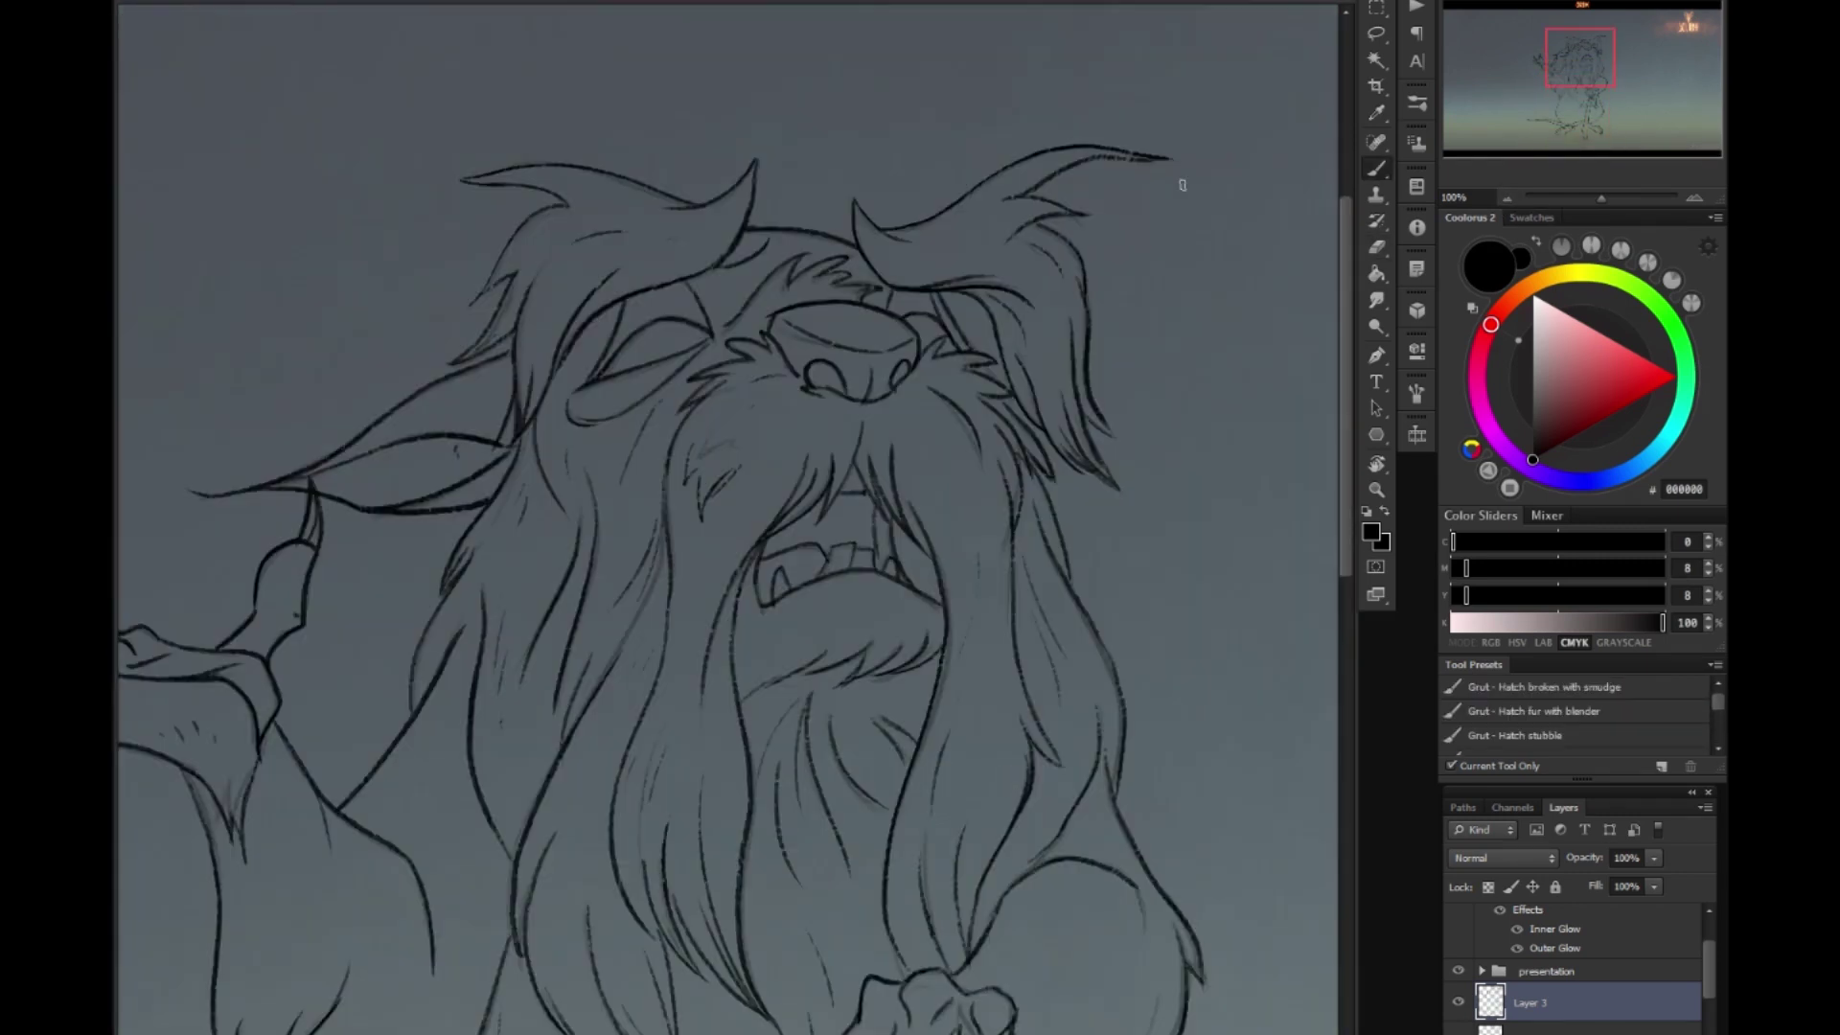
# Add fine ink strokes to the creature's fur on a new layer and flip the canvas horizontally.
pyautogui.hscroll(3, 1054, 383)
pyautogui.scroll(1, 1054, 383)
pyautogui.hotkey('ctrl', 'shift', 'alt', 'n')
pyautogui.moveTo(753, 401)
pyautogui.mouseDown()
pyautogui.moveTo(961, 532)
pyautogui.moveTo(815, 594)
pyautogui.mouseUp()
pyautogui.press('e')
pyautogui.hotkey('ctrl', '0')
pyautogui.hotkey('ctrl', 'shift', 'h')
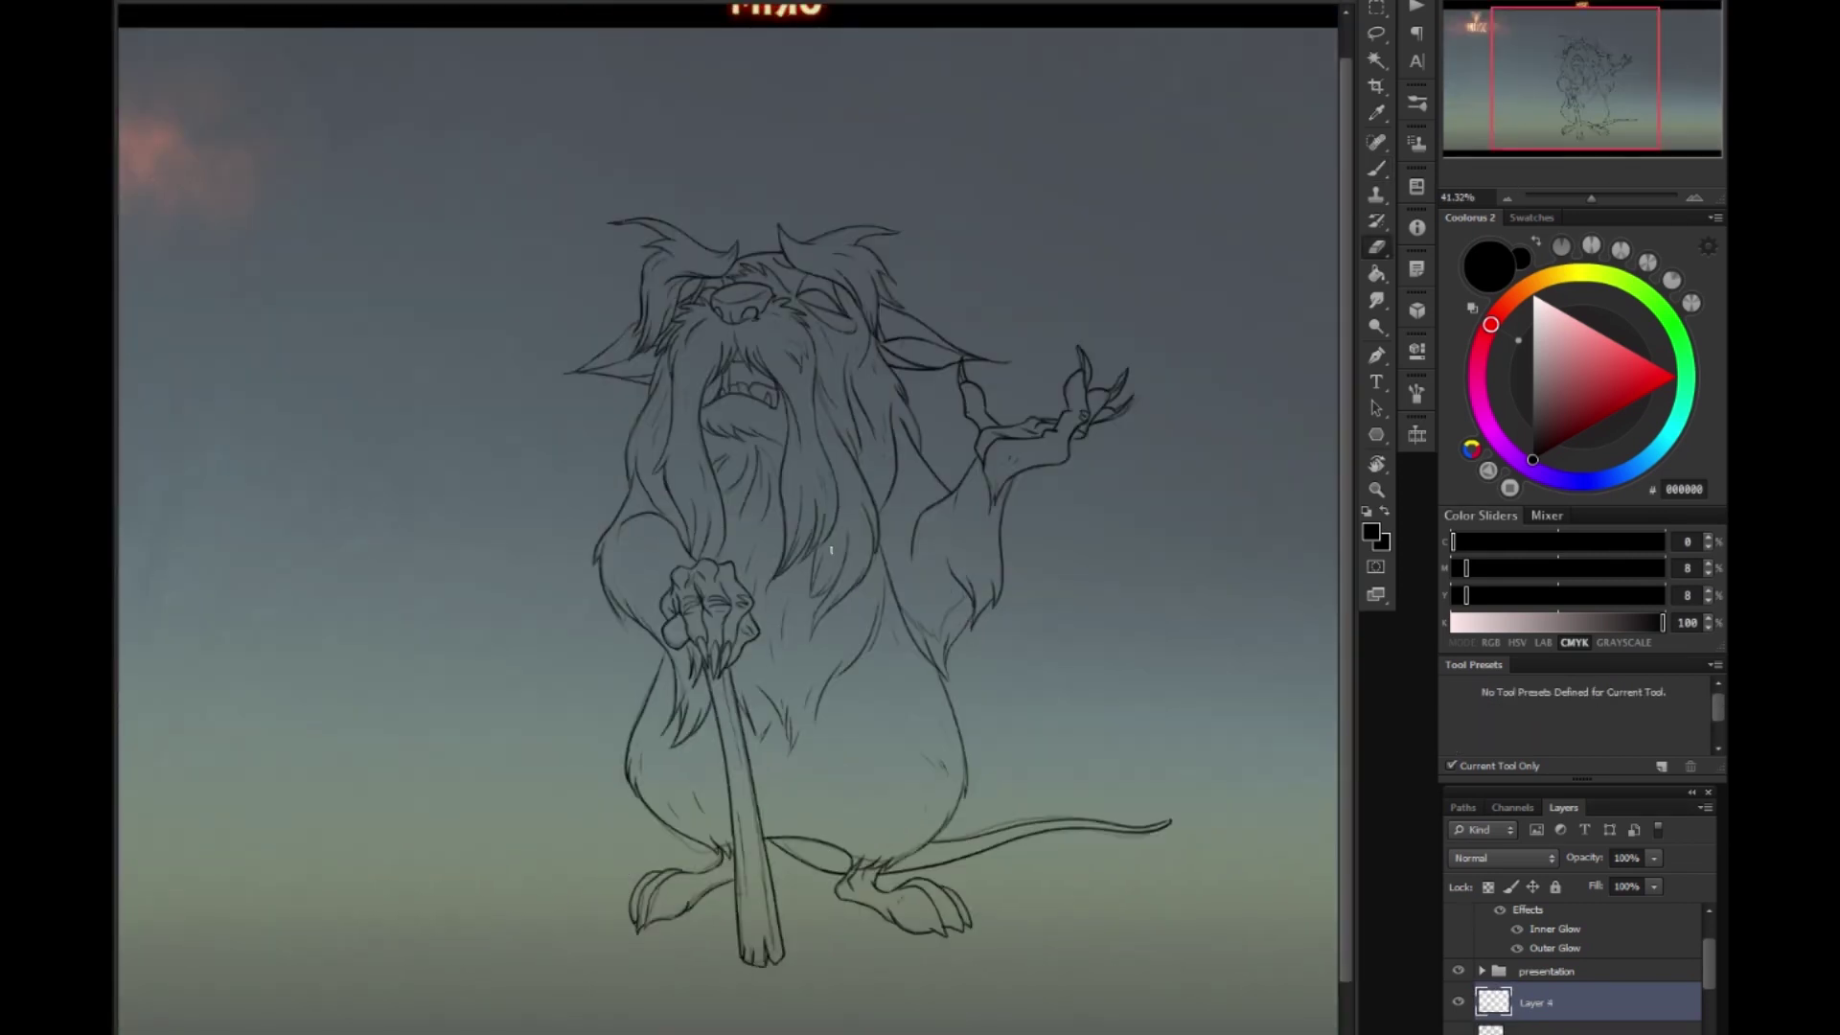
# Ink the missing fur tips of the left brow tuft and the upper edge of the left ear.
pyautogui.scroll(3, 537, 151)
pyautogui.moveTo(1534, 1003); pyautogui.dragTo(1618, 1012)
pyautogui.click(1618, 1011)
pyautogui.press('b')
pyautogui.moveTo(589, 153); pyautogui.dragTo(724, 191)
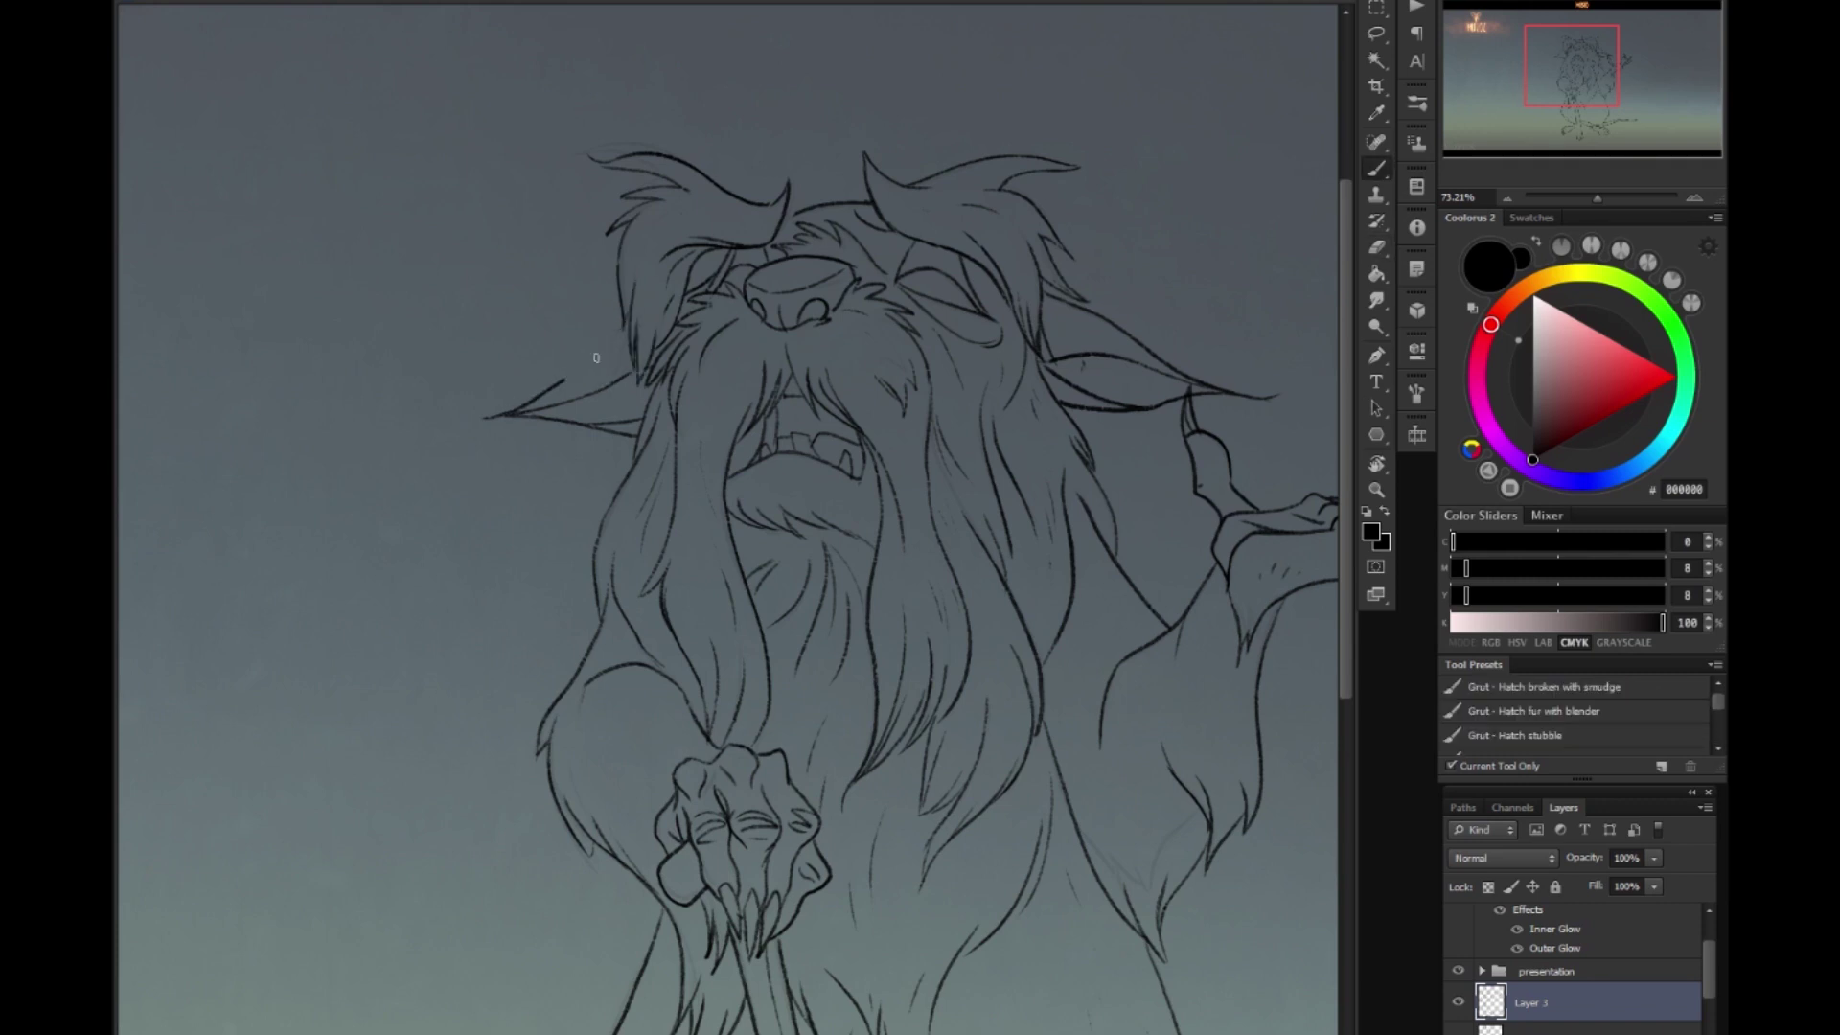
pyautogui.moveTo(595, 358); pyautogui.dragTo(630, 334)
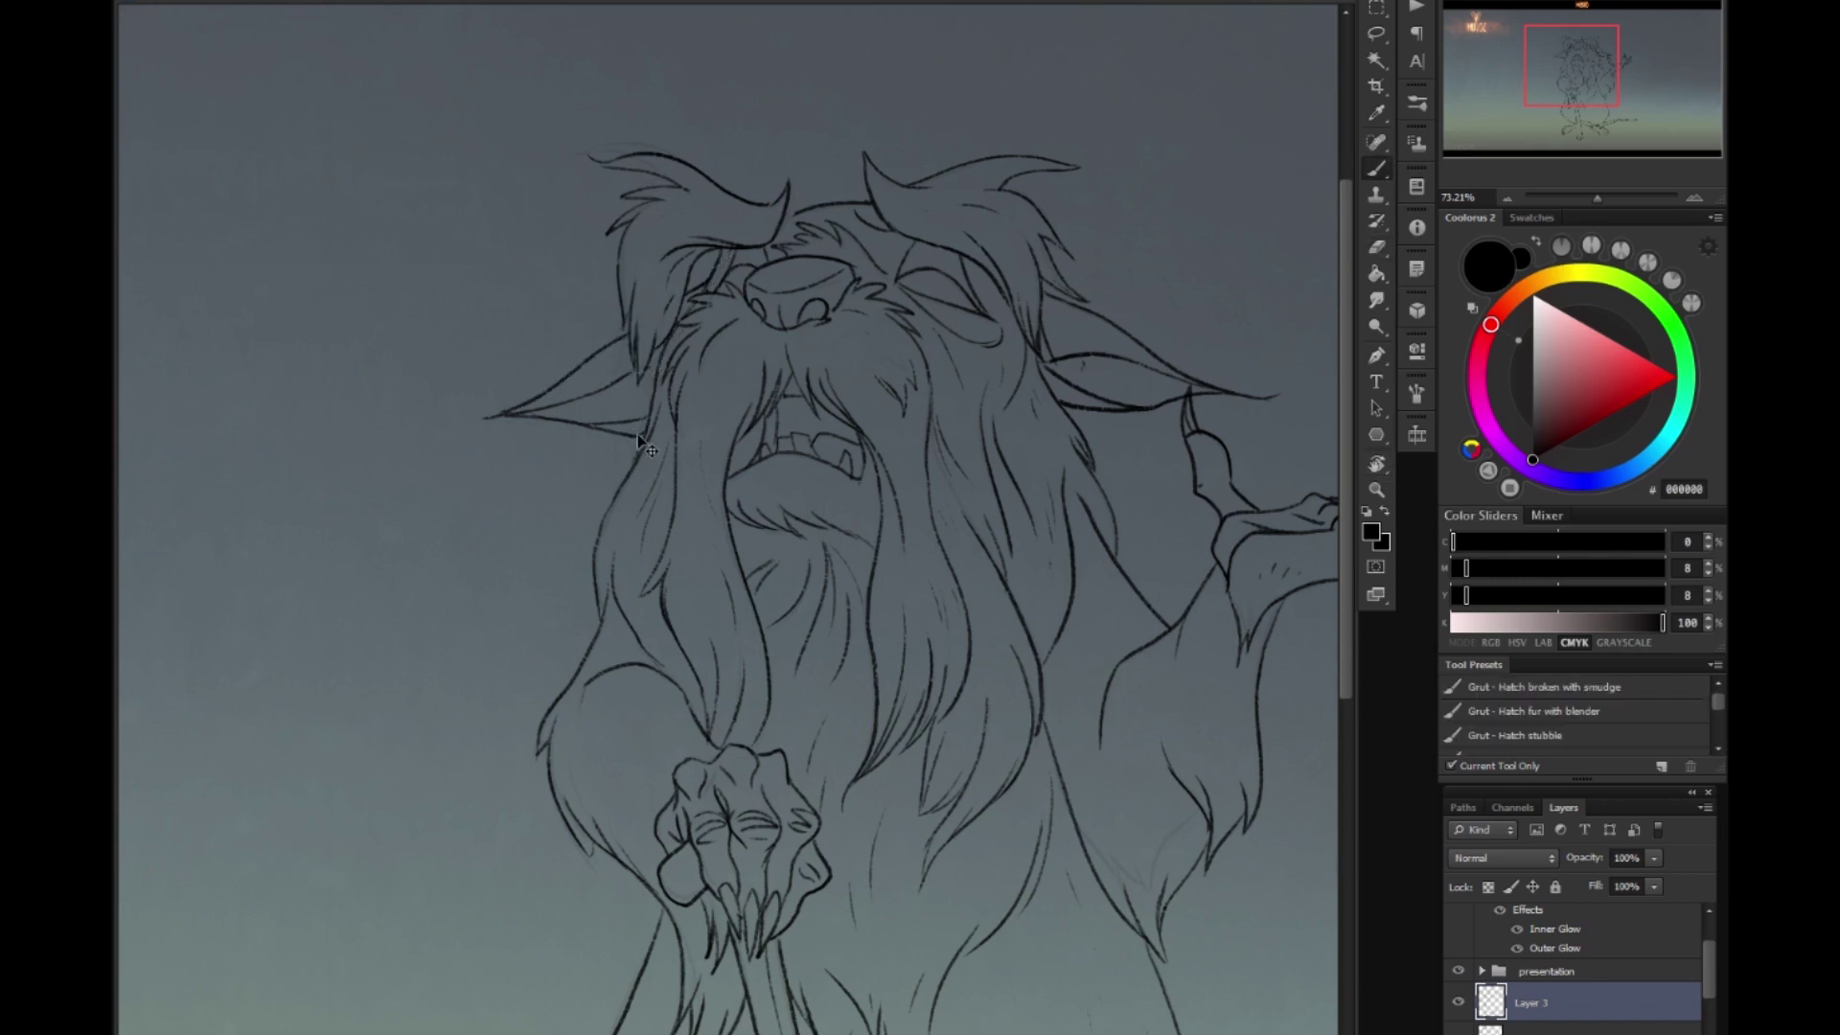
pyautogui.hscroll(3, 969, 297)
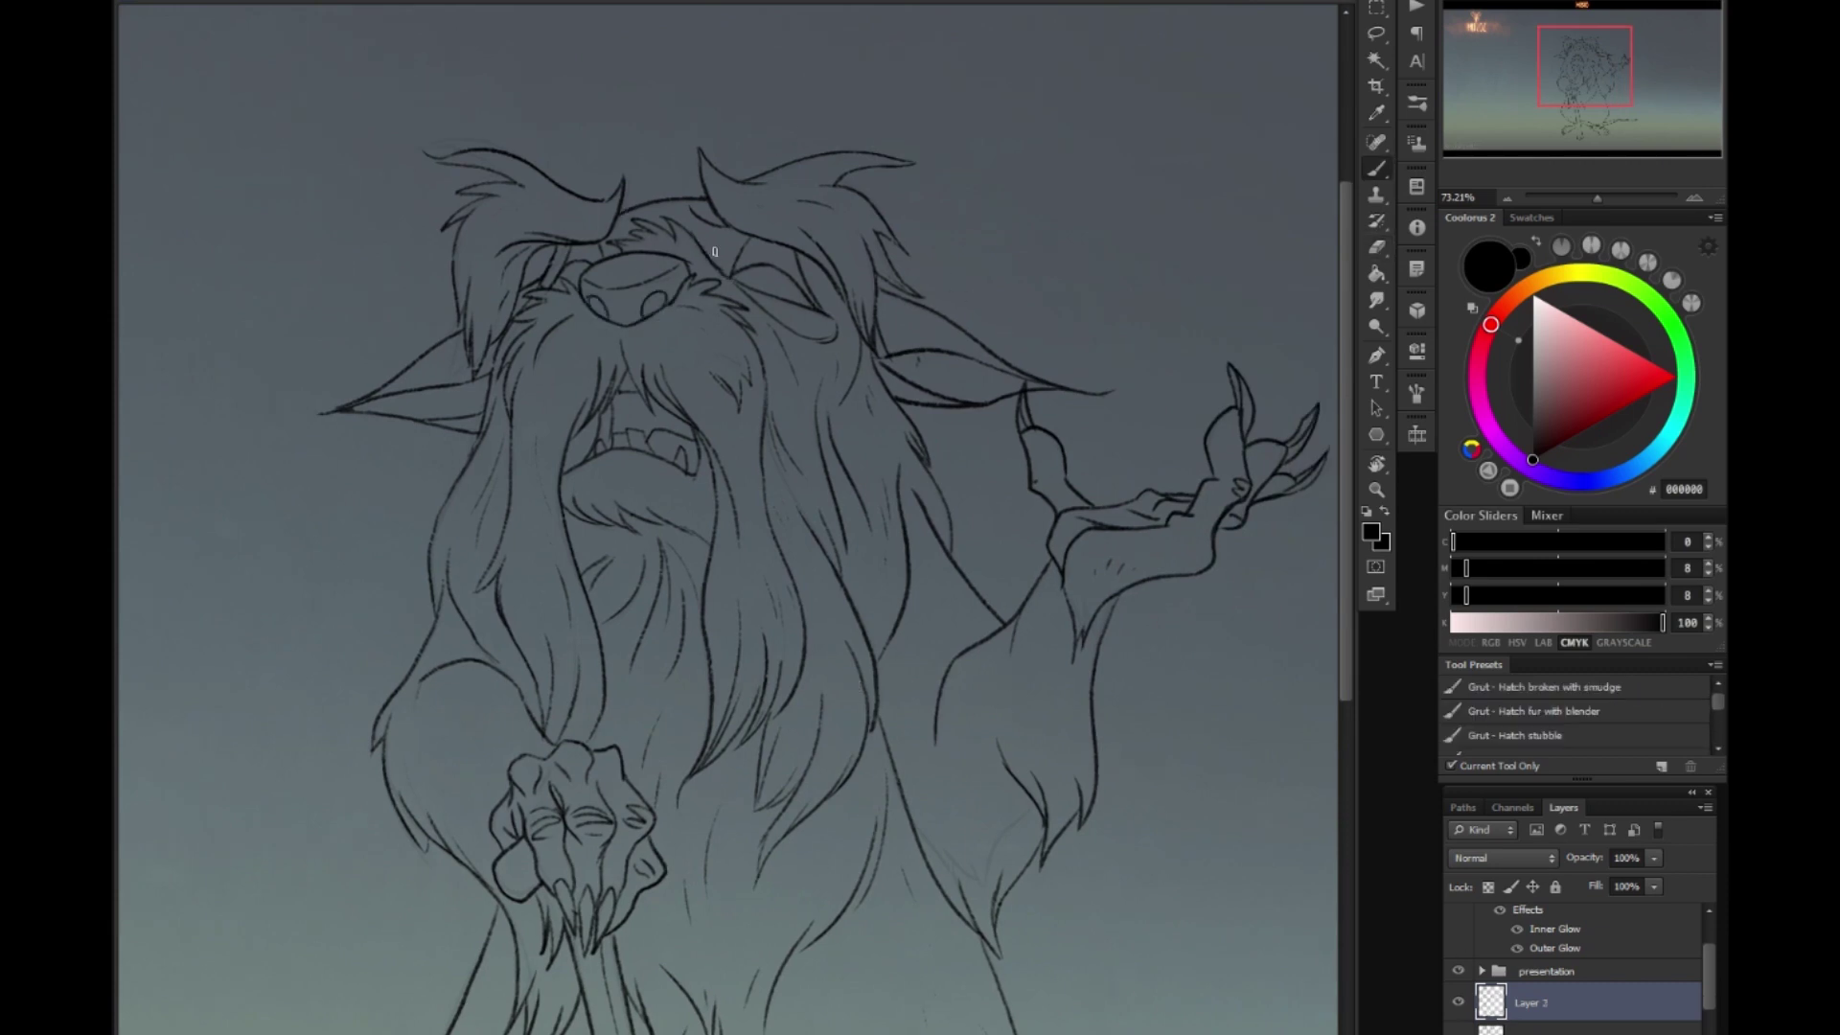
pyautogui.scroll(-5, 544, 412)
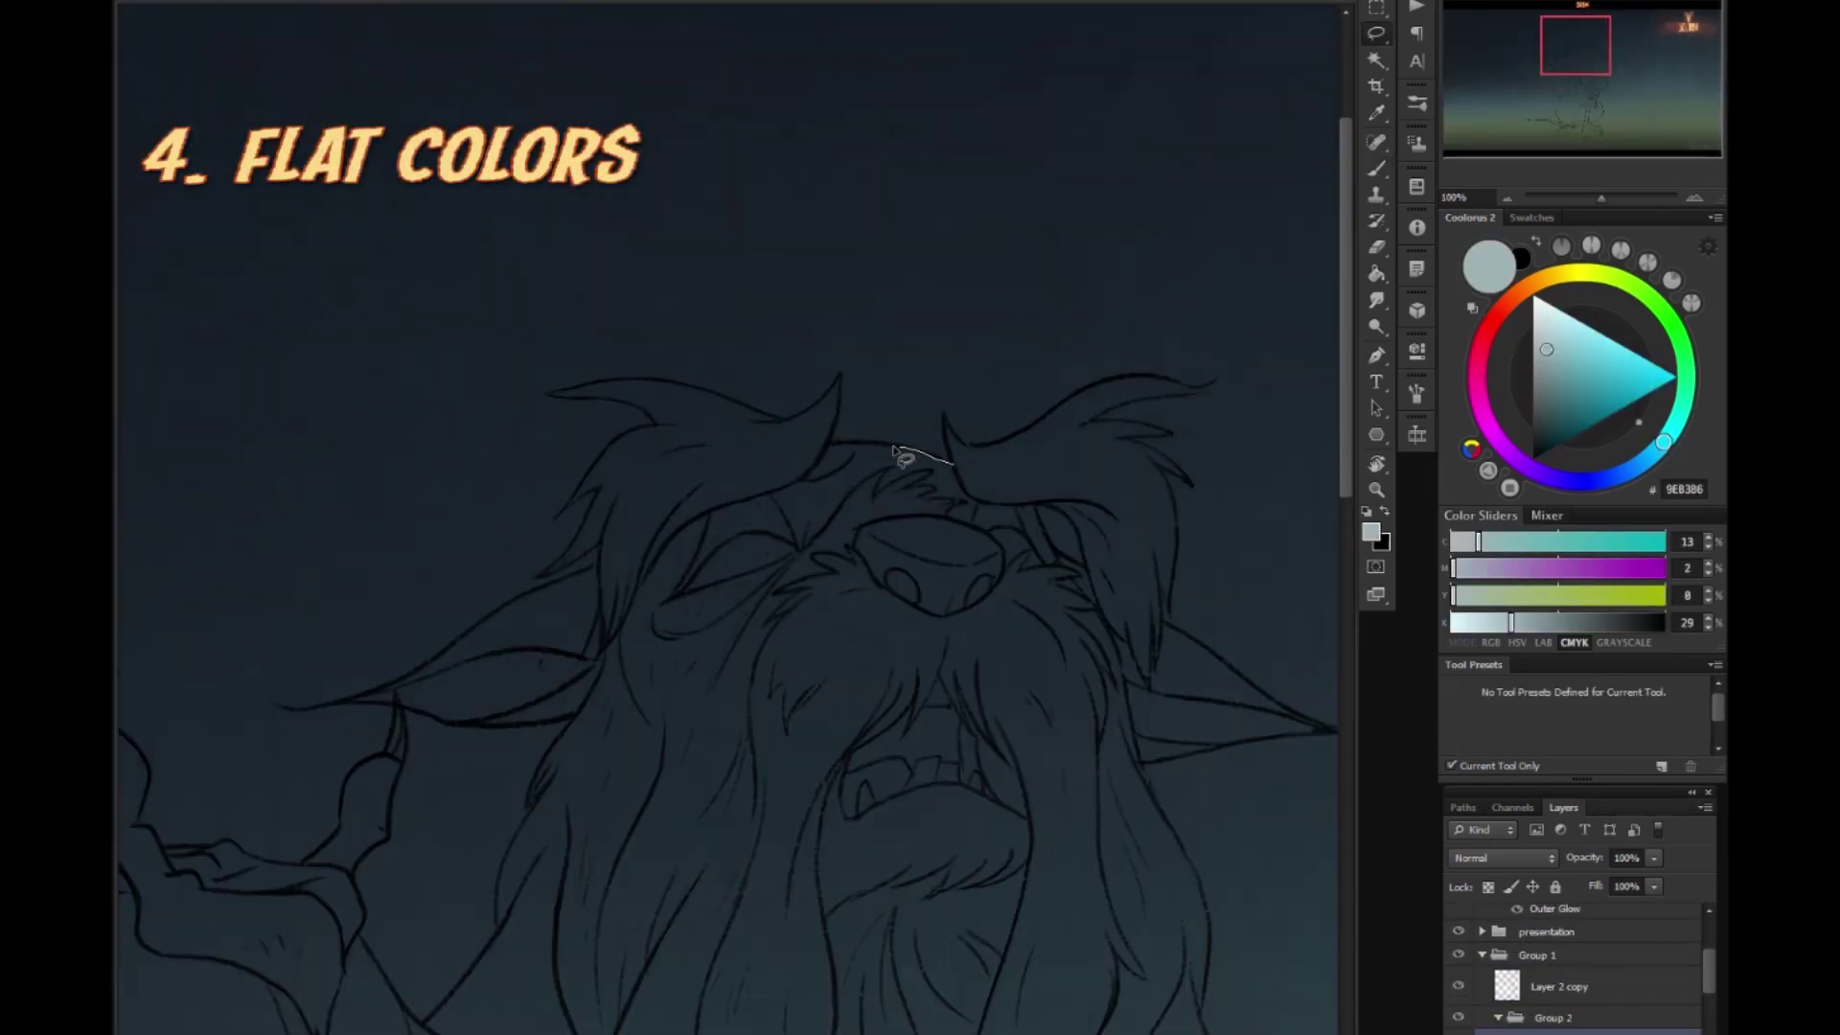
# Select the creature's whole silhouette freehand beneath the line art and fill it with pale blue-grey.
pyautogui.moveTo(901, 457)
pyautogui.mouseDown()
pyautogui.moveTo(842, 378)
pyautogui.moveTo(676, 389)
pyautogui.moveTo(623, 436)
pyautogui.moveTo(541, 580)
pyautogui.moveTo(968, 491)
pyautogui.moveTo(810, 594)
pyautogui.moveTo(843, 623)
pyautogui.moveTo(817, 738)
pyautogui.moveTo(670, 682)
pyautogui.moveTo(607, 731)
pyautogui.moveTo(547, 608)
pyautogui.moveTo(490, 686)
pyautogui.moveTo(508, 738)
pyautogui.moveTo(616, 863)
pyautogui.moveTo(738, 587)
pyautogui.moveTo(764, 769)
pyautogui.moveTo(632, 662)
pyautogui.moveTo(707, 867)
pyautogui.moveTo(986, 624)
pyautogui.moveTo(762, 637)
pyautogui.moveTo(953, 851)
pyautogui.moveTo(633, 594)
pyautogui.moveTo(677, 658)
pyautogui.moveTo(751, 529)
pyautogui.moveTo(729, 805)
pyautogui.moveTo(527, 589)
pyautogui.moveTo(526, 645)
pyautogui.moveTo(623, 868)
pyautogui.moveTo(662, 766)
pyautogui.moveTo(537, 546)
pyautogui.moveTo(676, 566)
pyautogui.mouseUp()
pyautogui.hotkey('alt', 'BackSpace')
pyautogui.moveTo(704, 644)
pyautogui.mouseDown()
pyautogui.moveTo(935, 535)
pyautogui.moveTo(987, 537)
pyautogui.moveTo(934, 627)
pyautogui.moveTo(848, 628)
pyautogui.moveTo(719, 369)
pyautogui.moveTo(819, 594)
pyautogui.moveTo(707, 616)
pyautogui.moveTo(1074, 613)
pyautogui.moveTo(983, 536)
pyautogui.moveTo(959, 604)
pyautogui.moveTo(1045, 635)
pyautogui.moveTo(862, 436)
pyautogui.moveTo(987, 662)
pyautogui.moveTo(1170, 434)
pyautogui.moveTo(872, 634)
pyautogui.moveTo(1039, 608)
pyautogui.moveTo(944, 465)
pyautogui.mouseUp()
pyautogui.press('h')
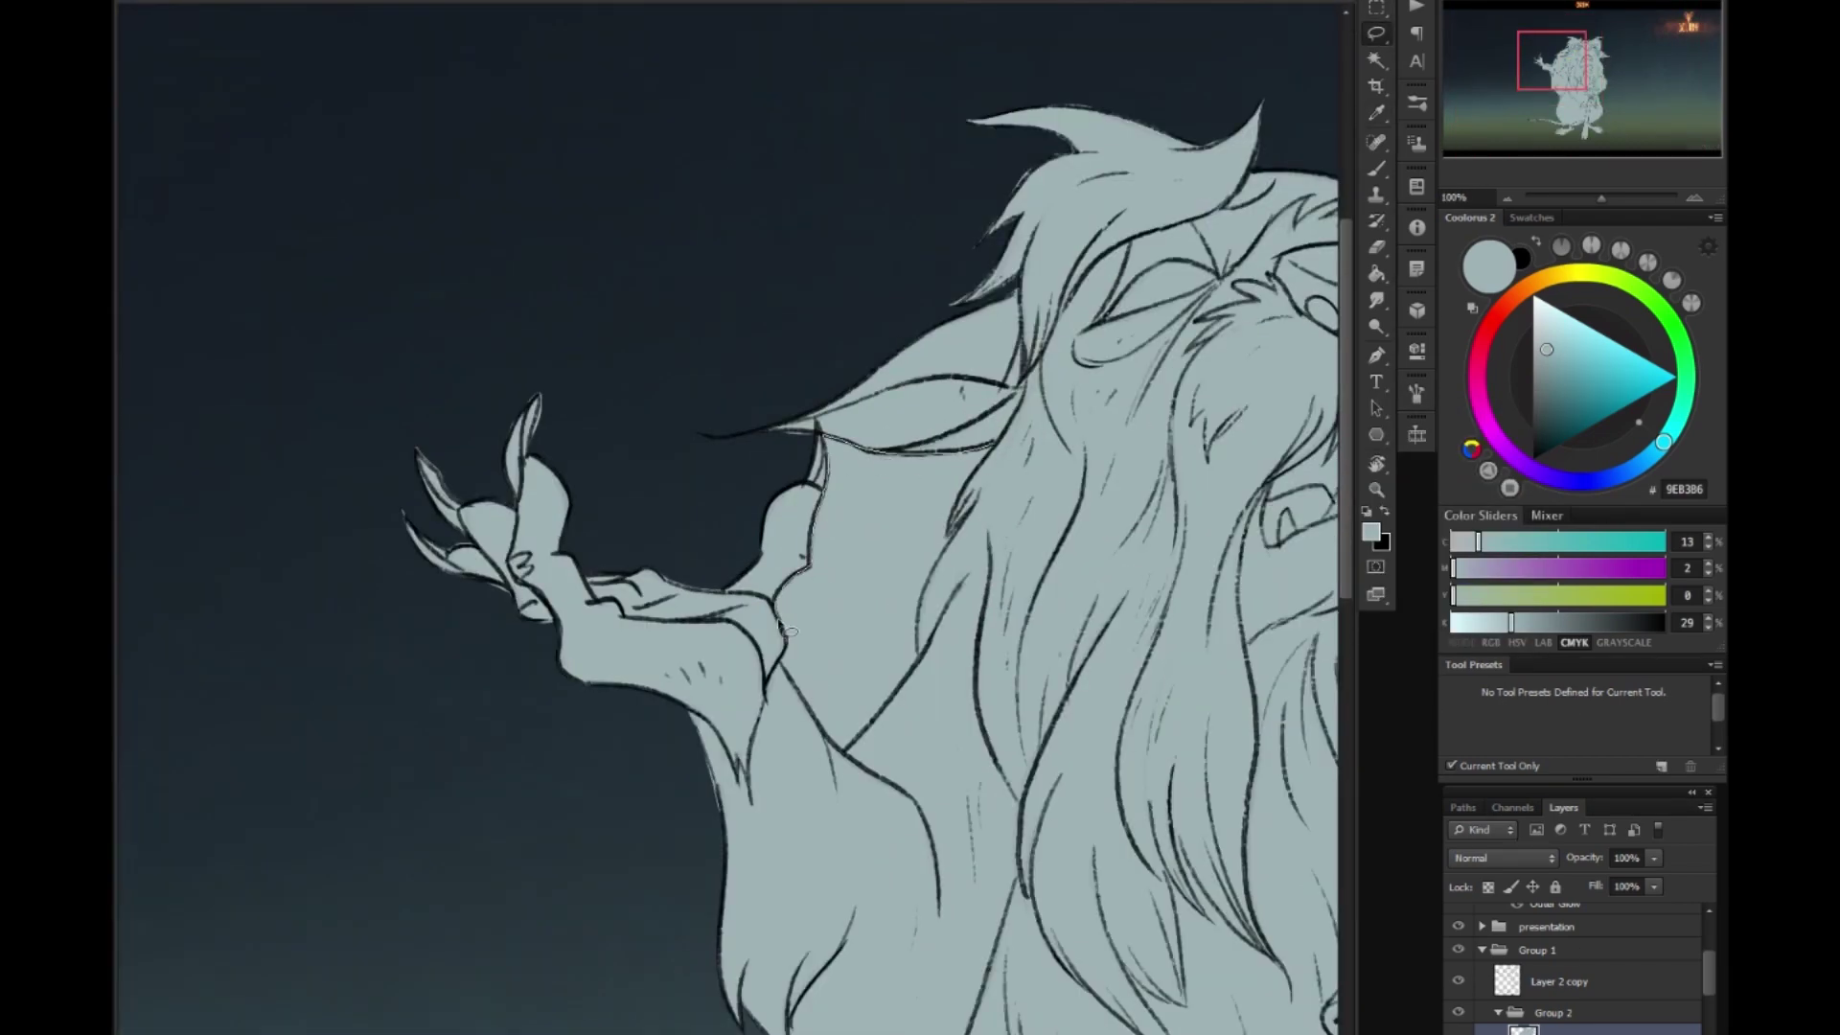
pyautogui.moveTo(928, 650)
pyautogui.mouseDown()
pyautogui.moveTo(963, 451)
pyautogui.moveTo(863, 834)
pyautogui.moveTo(688, 454)
pyautogui.mouseUp()
pyautogui.press('h')
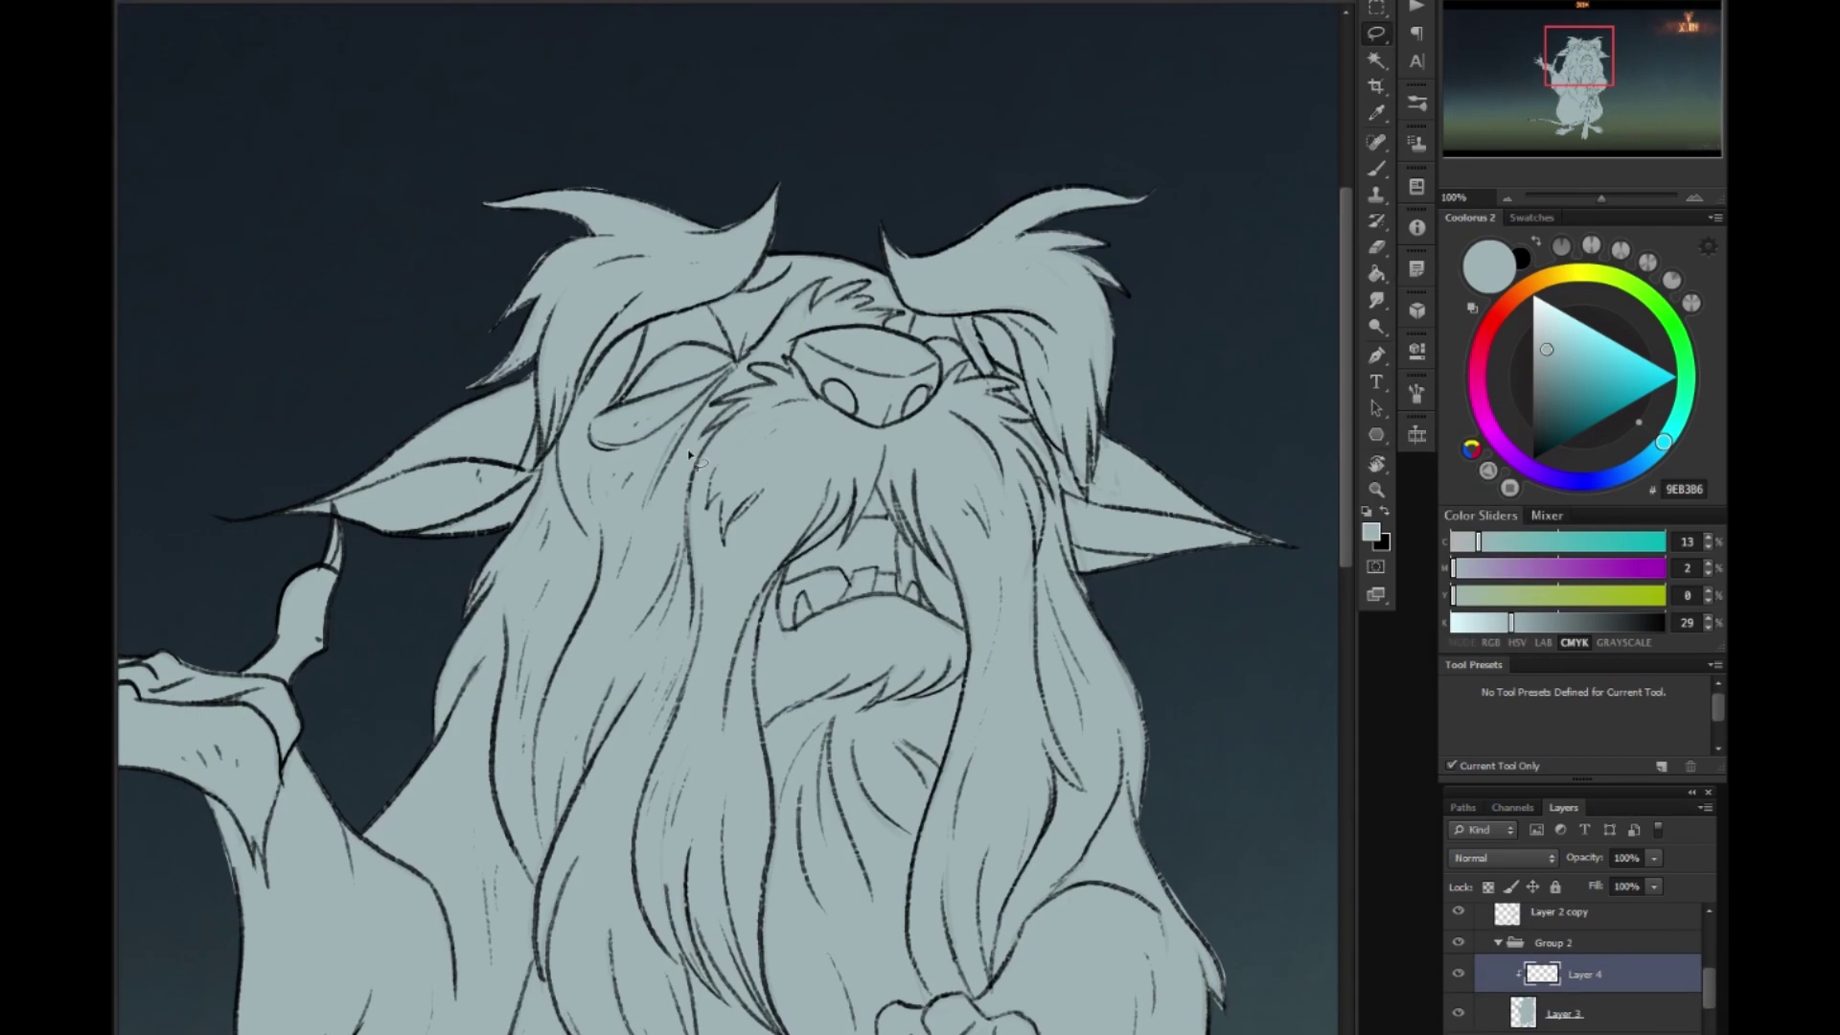
# Select the eye patches and nose on a clipped layer and fill them with dark purple-grey.
pyautogui.moveTo(640, 347); pyautogui.dragTo(717, 408)
pyautogui.moveTo(901, 319); pyautogui.dragTo(906, 324)
pyautogui.hotkey('alt', 'BackSpace')
pyautogui.hotkey('ctrl', 'd')
pyautogui.hotkey('alt', '[')
pyautogui.hotkey('alt', ']')
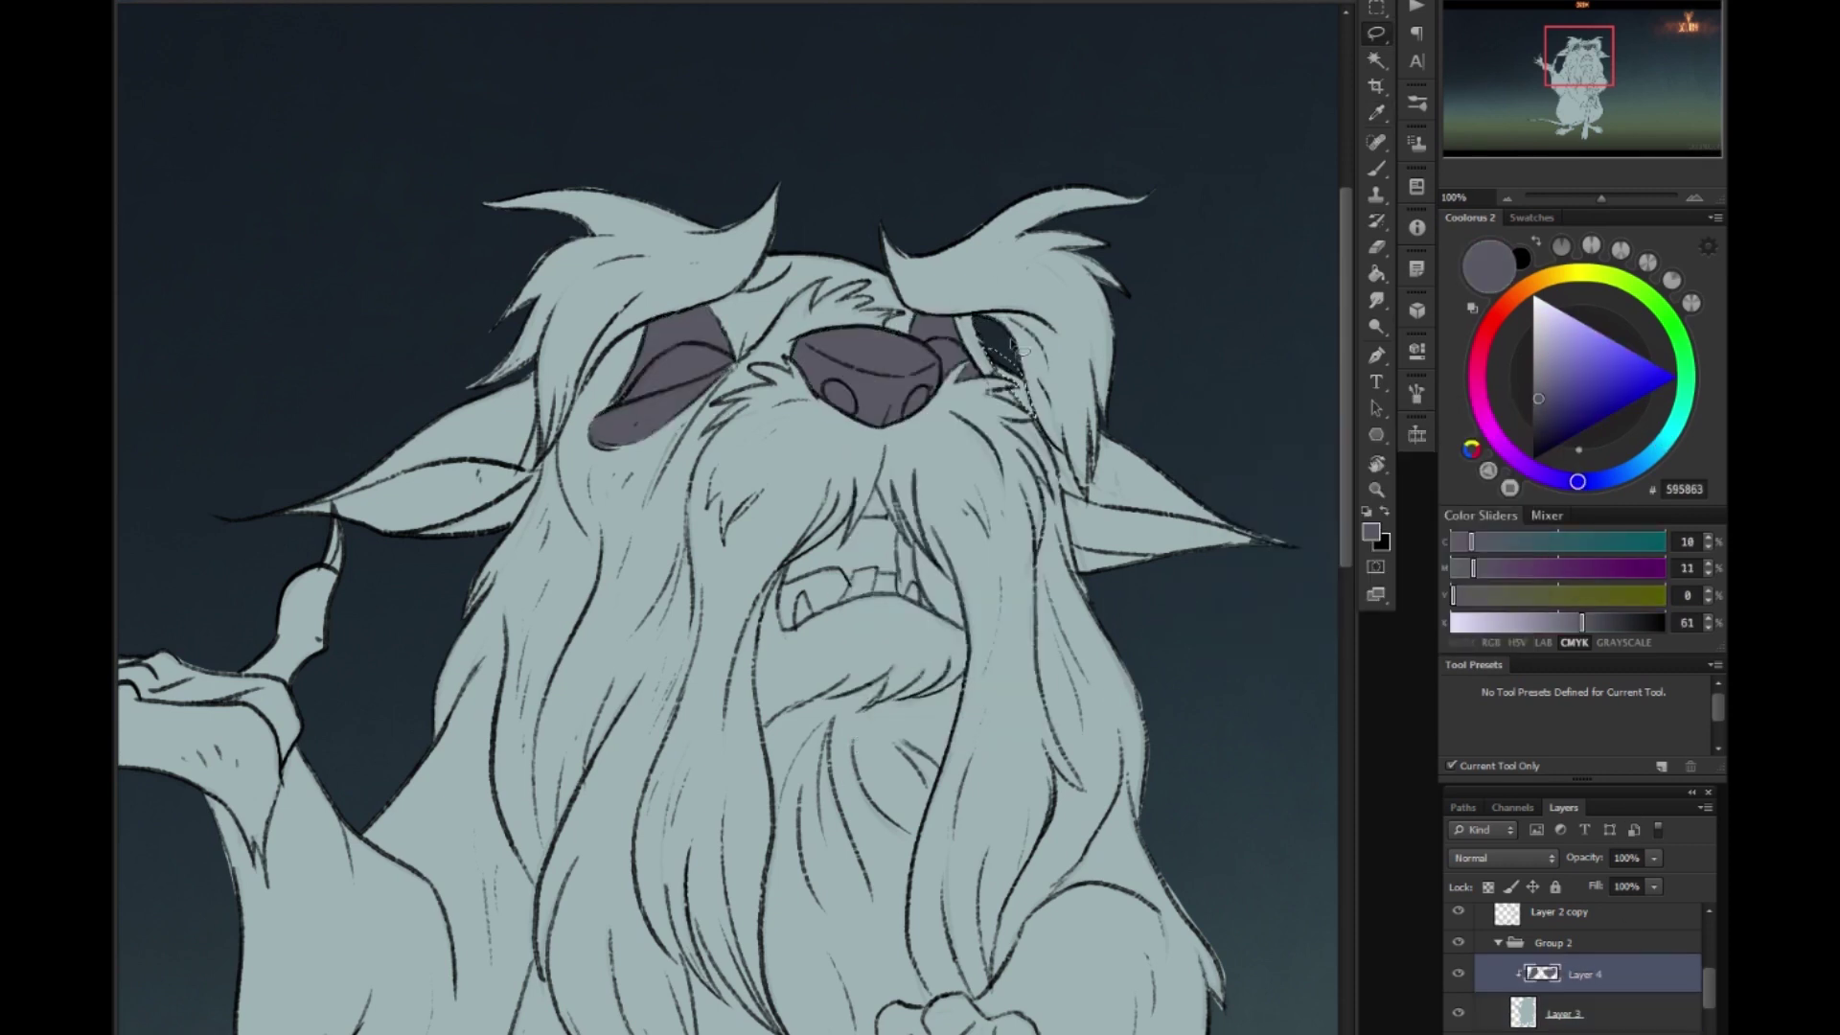
# Select the ears, mouth, hands, tail and feet and fill them with muted red on a new clipped layer.
pyautogui.moveTo(1165, 522)
pyautogui.mouseDown()
pyautogui.moveTo(1304, 546)
pyautogui.moveTo(786, 618)
pyautogui.moveTo(867, 484)
pyautogui.mouseUp()
pyautogui.hscroll(-3, 821, 375)
pyautogui.moveTo(821, 374)
pyautogui.mouseDown()
pyautogui.moveTo(534, 320)
pyautogui.moveTo(1048, 699)
pyautogui.moveTo(308, 473)
pyautogui.mouseUp()
pyautogui.scroll(-5, 916, 619)
pyautogui.scroll(-4, 788, 652)
pyautogui.moveTo(788, 652)
pyautogui.mouseDown()
pyautogui.moveTo(868, 671)
pyautogui.moveTo(949, 618)
pyautogui.mouseUp()
pyautogui.scroll(-5, 915, 825)
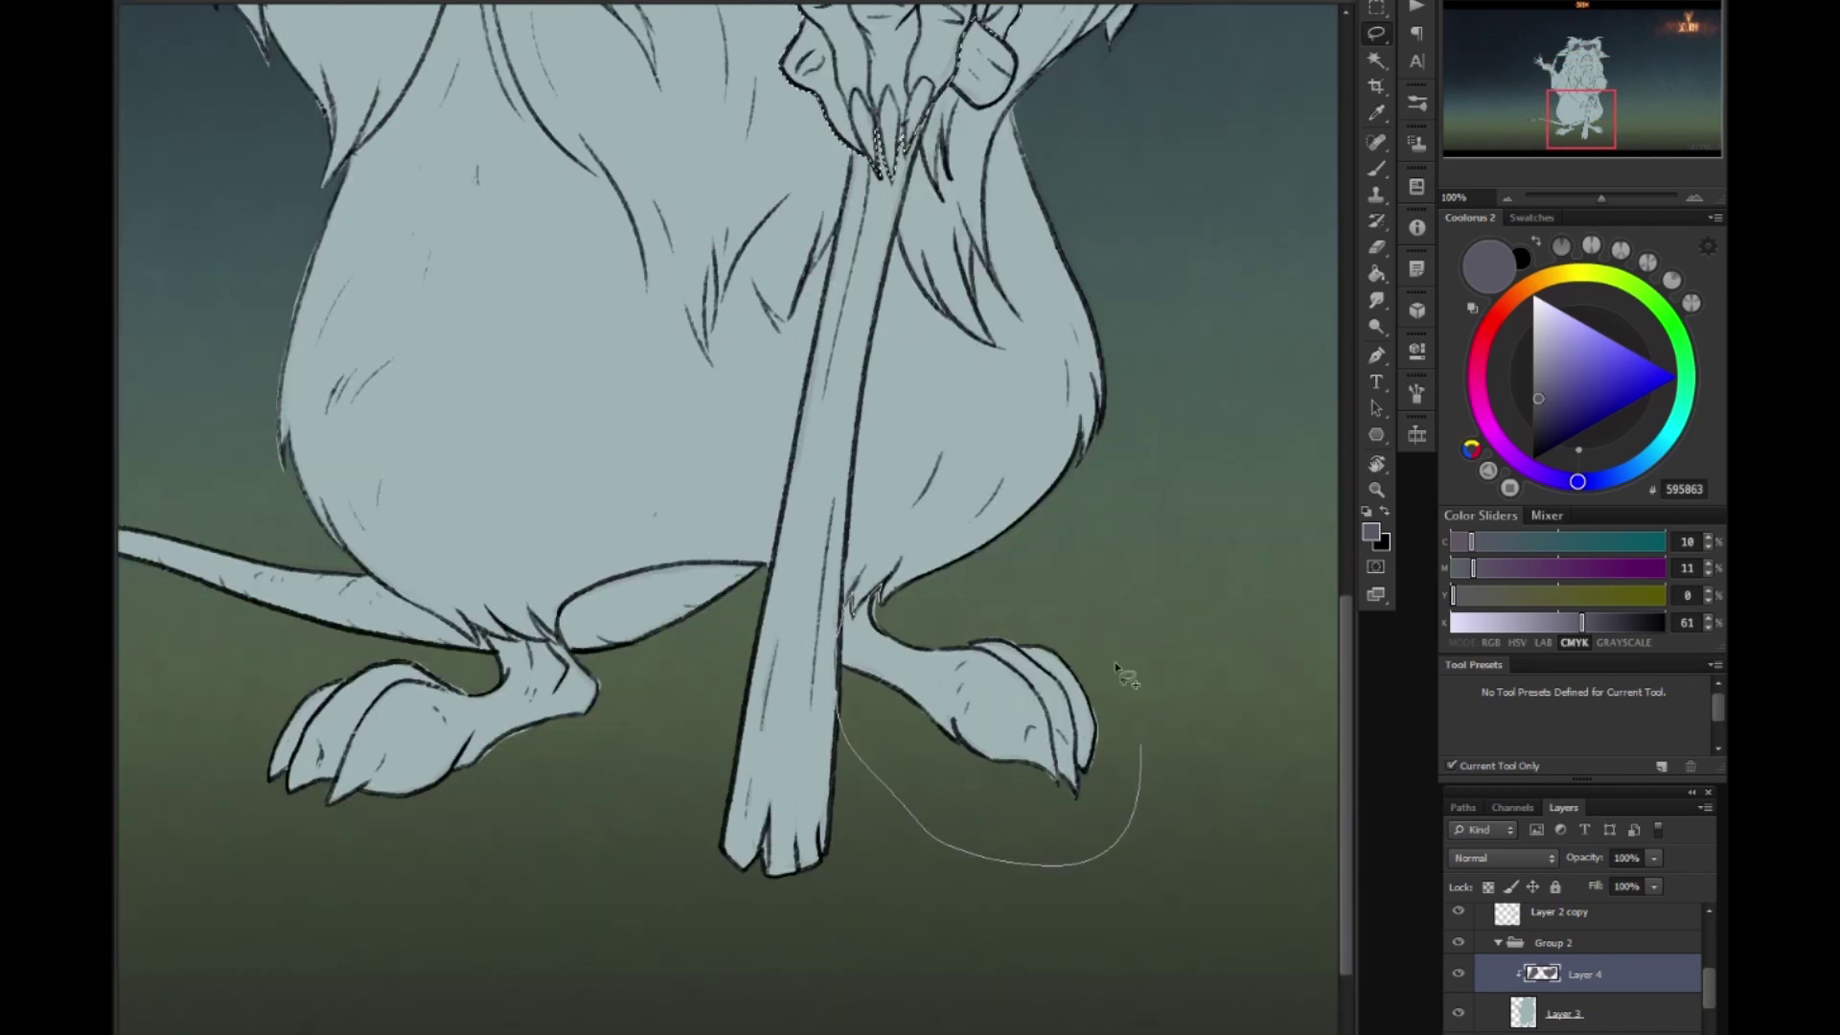
pyautogui.hscroll(-3, 916, 824)
pyautogui.moveTo(916, 820)
pyautogui.mouseDown()
pyautogui.moveTo(607, 484)
pyautogui.moveTo(867, 614)
pyautogui.mouseUp()
pyautogui.scroll(8, 870, 614)
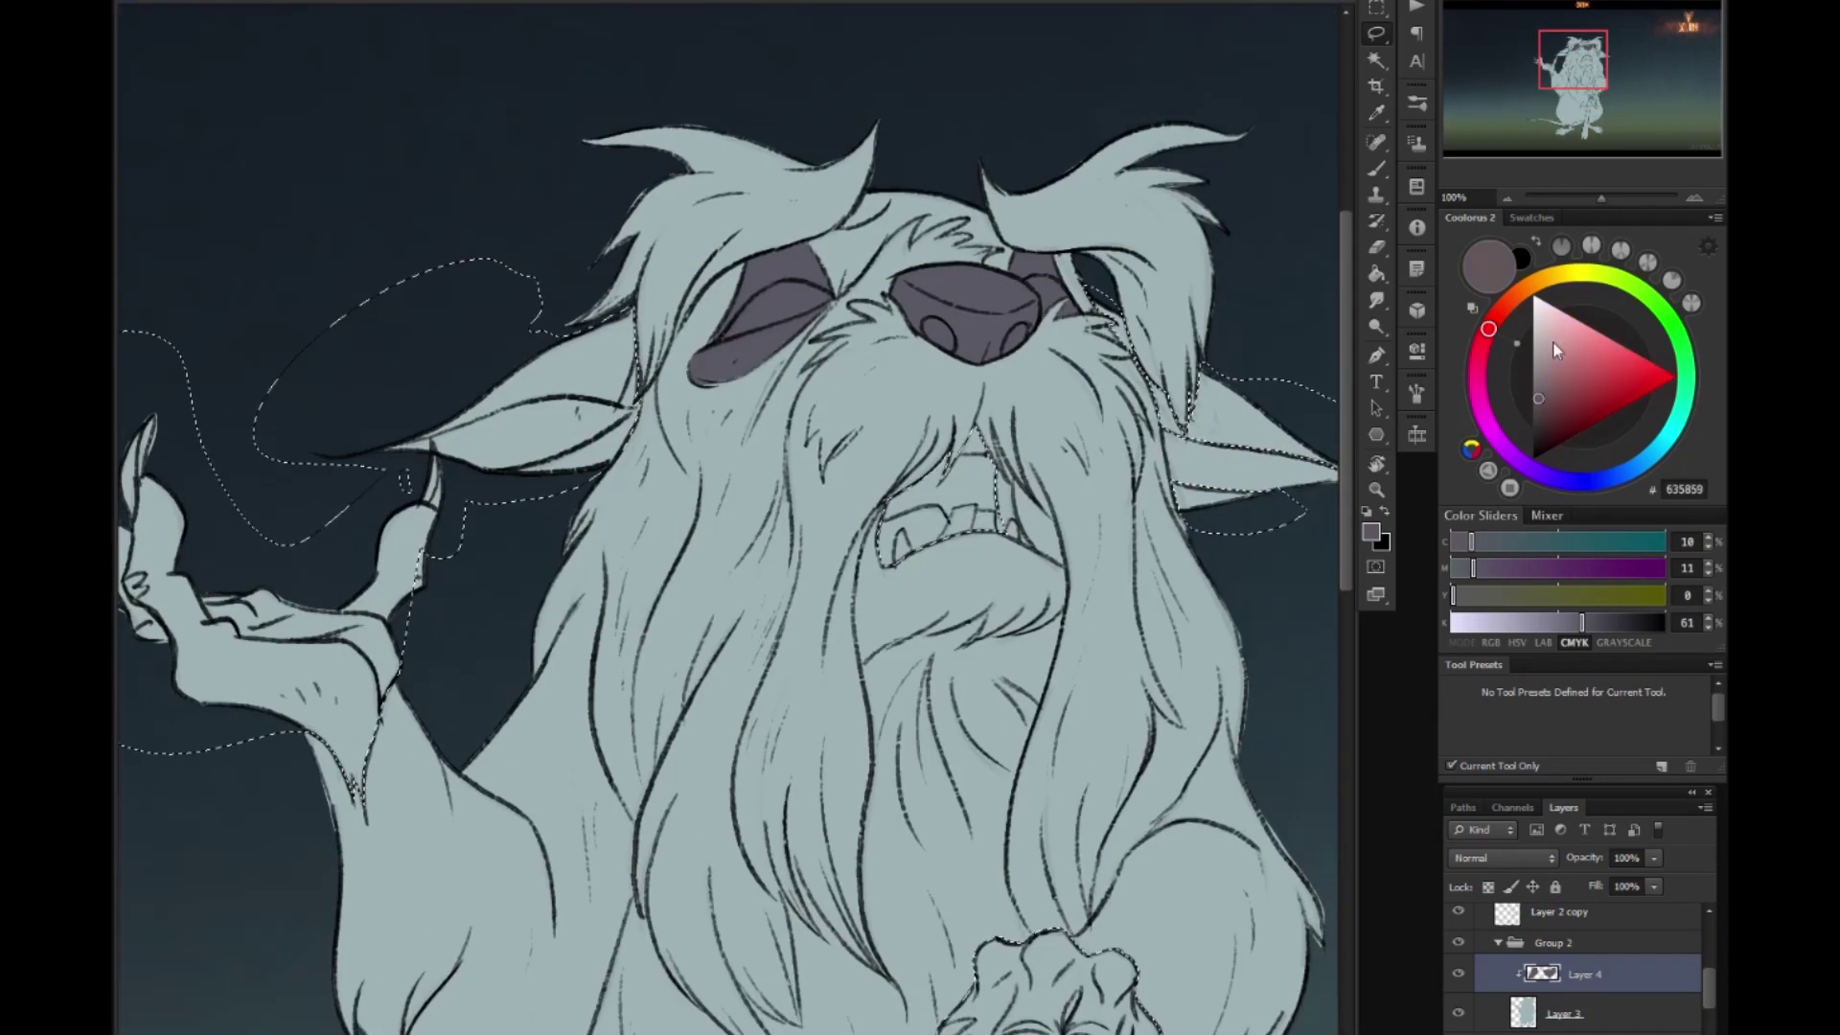
pyautogui.click(1501, 336)
pyautogui.click(1579, 372)
pyautogui.rightClick(1073, 388)
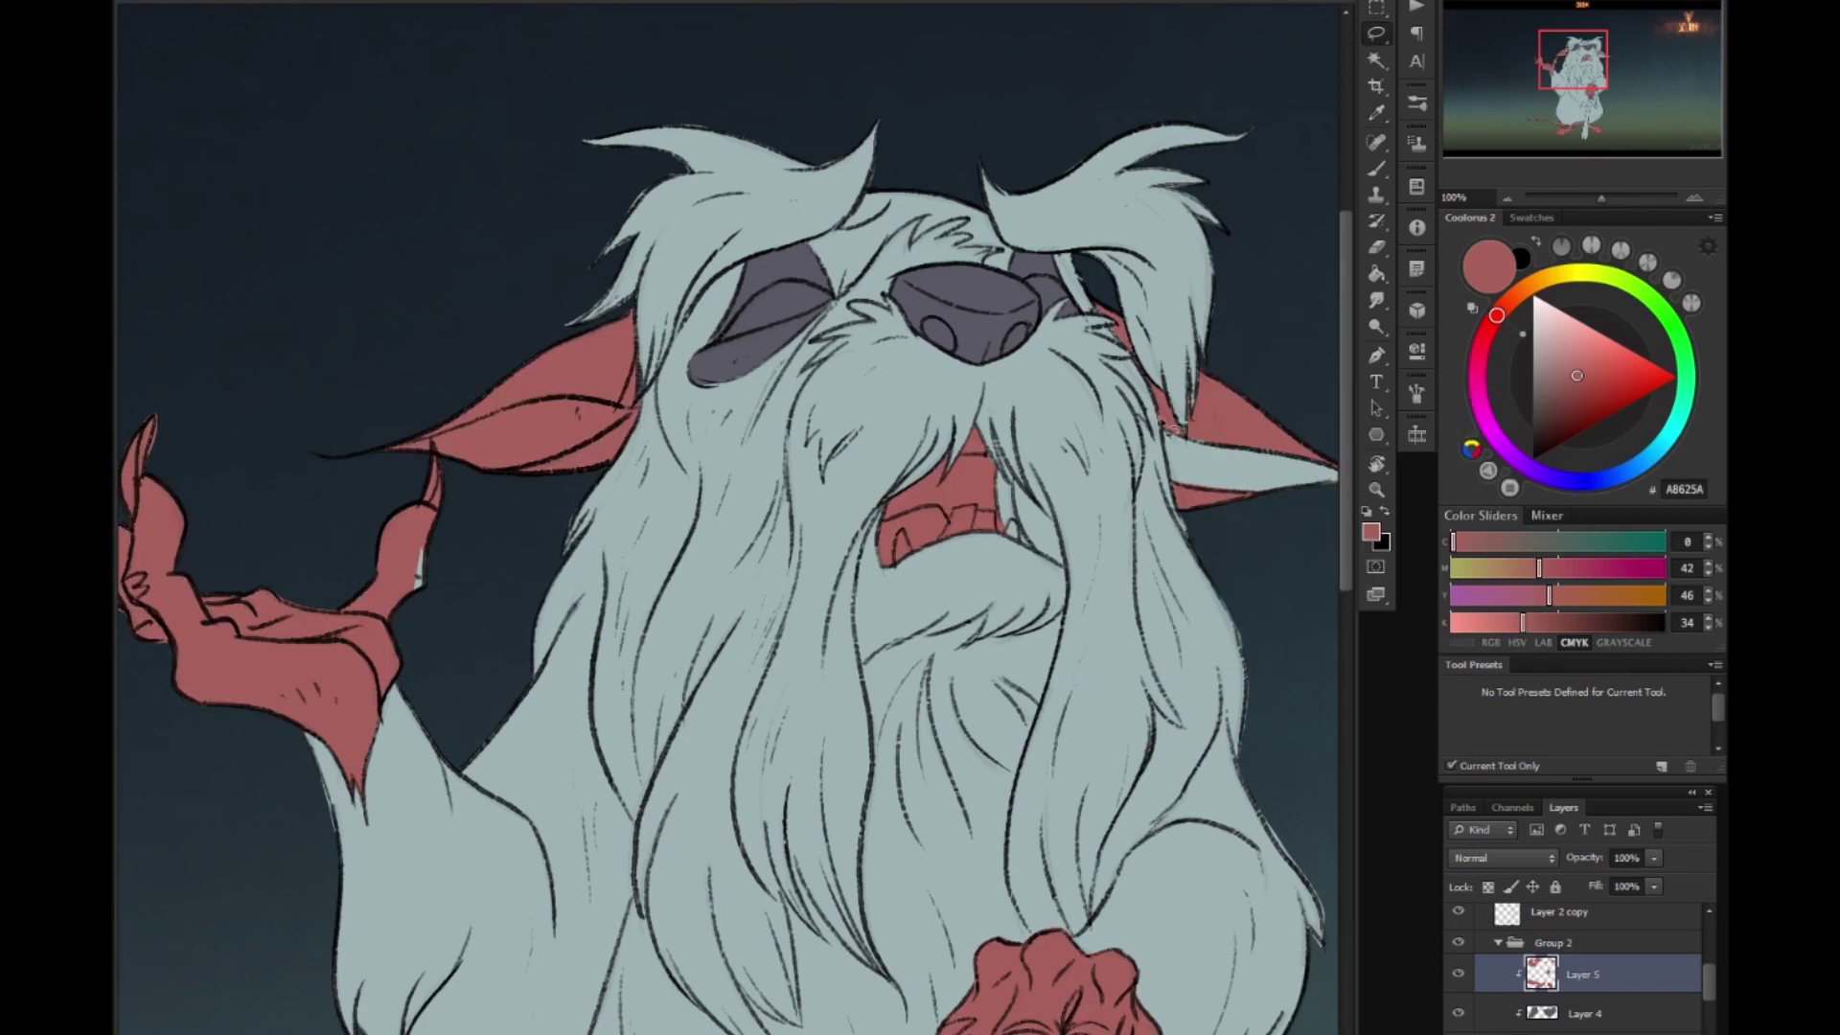
pyautogui.scroll(-1, 1163, 424)
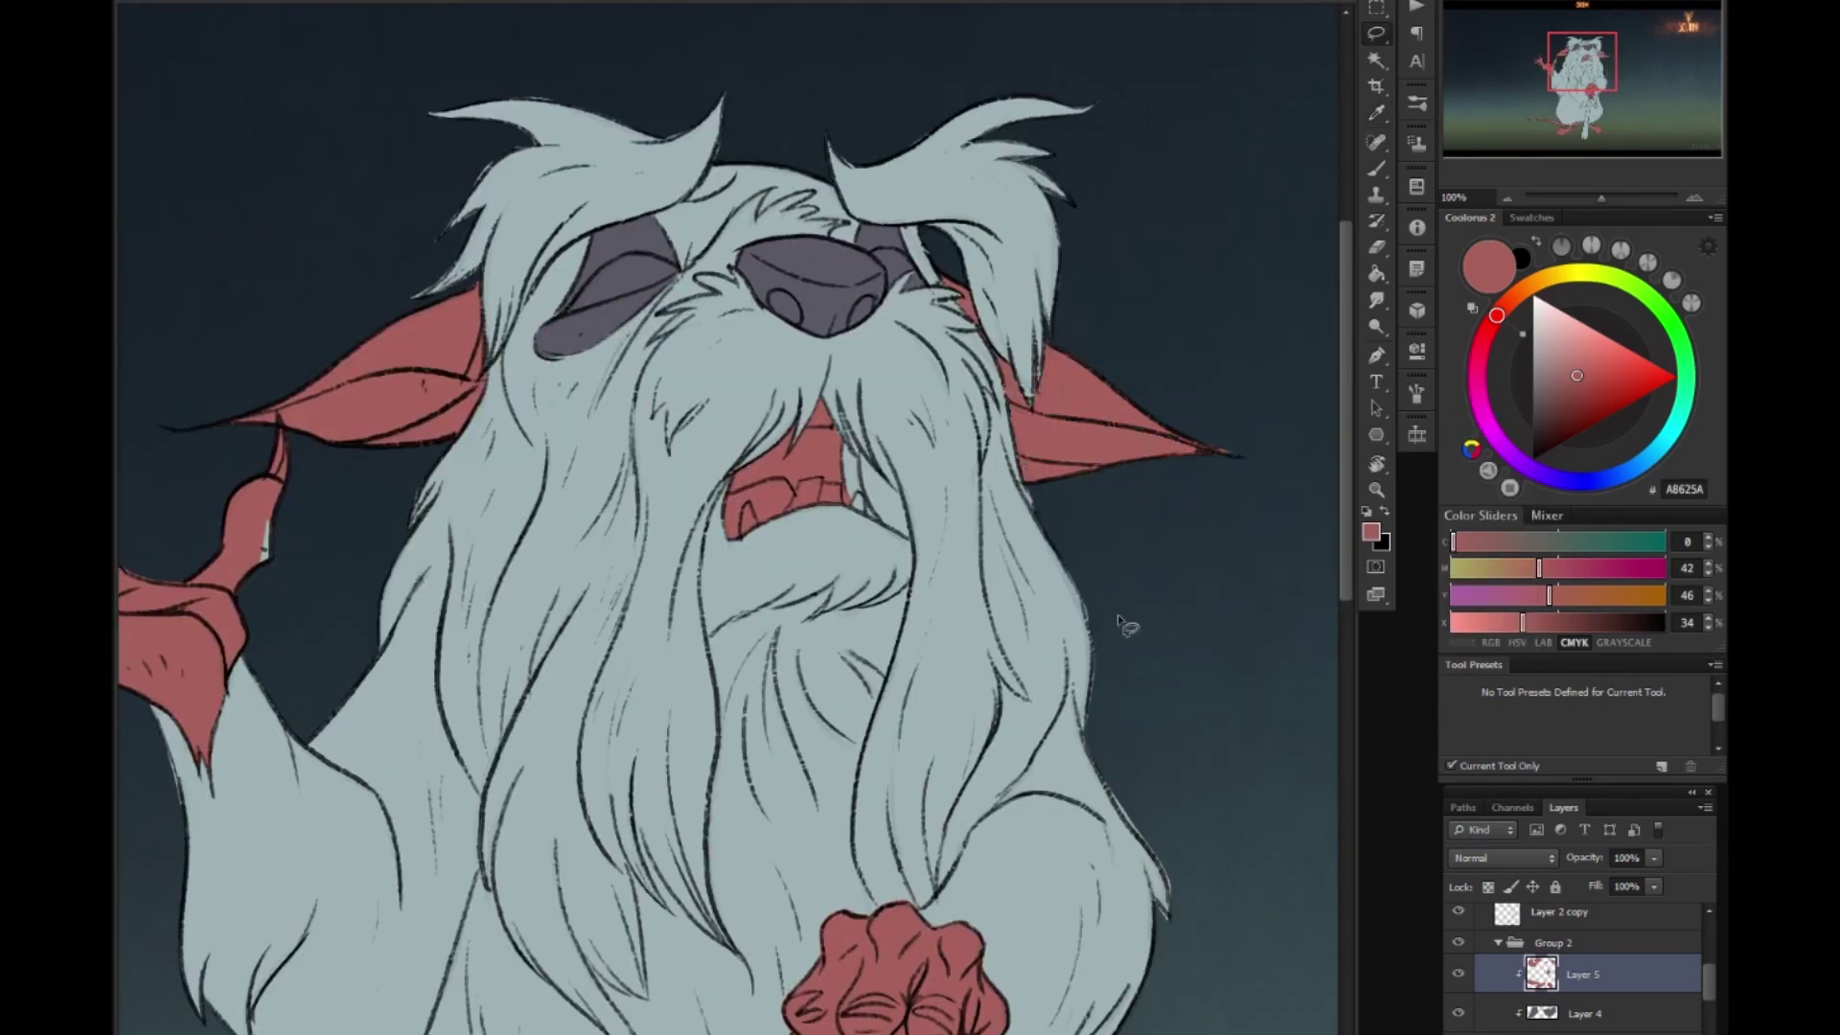
# Recolour the mouth interior dark maroon, the nose muted red and the tongue dusky red, merging the colour layers.
pyautogui.hscroll(-3, 1163, 424)
pyautogui.rightClick(1157, 423)
pyautogui.click(1234, 614)
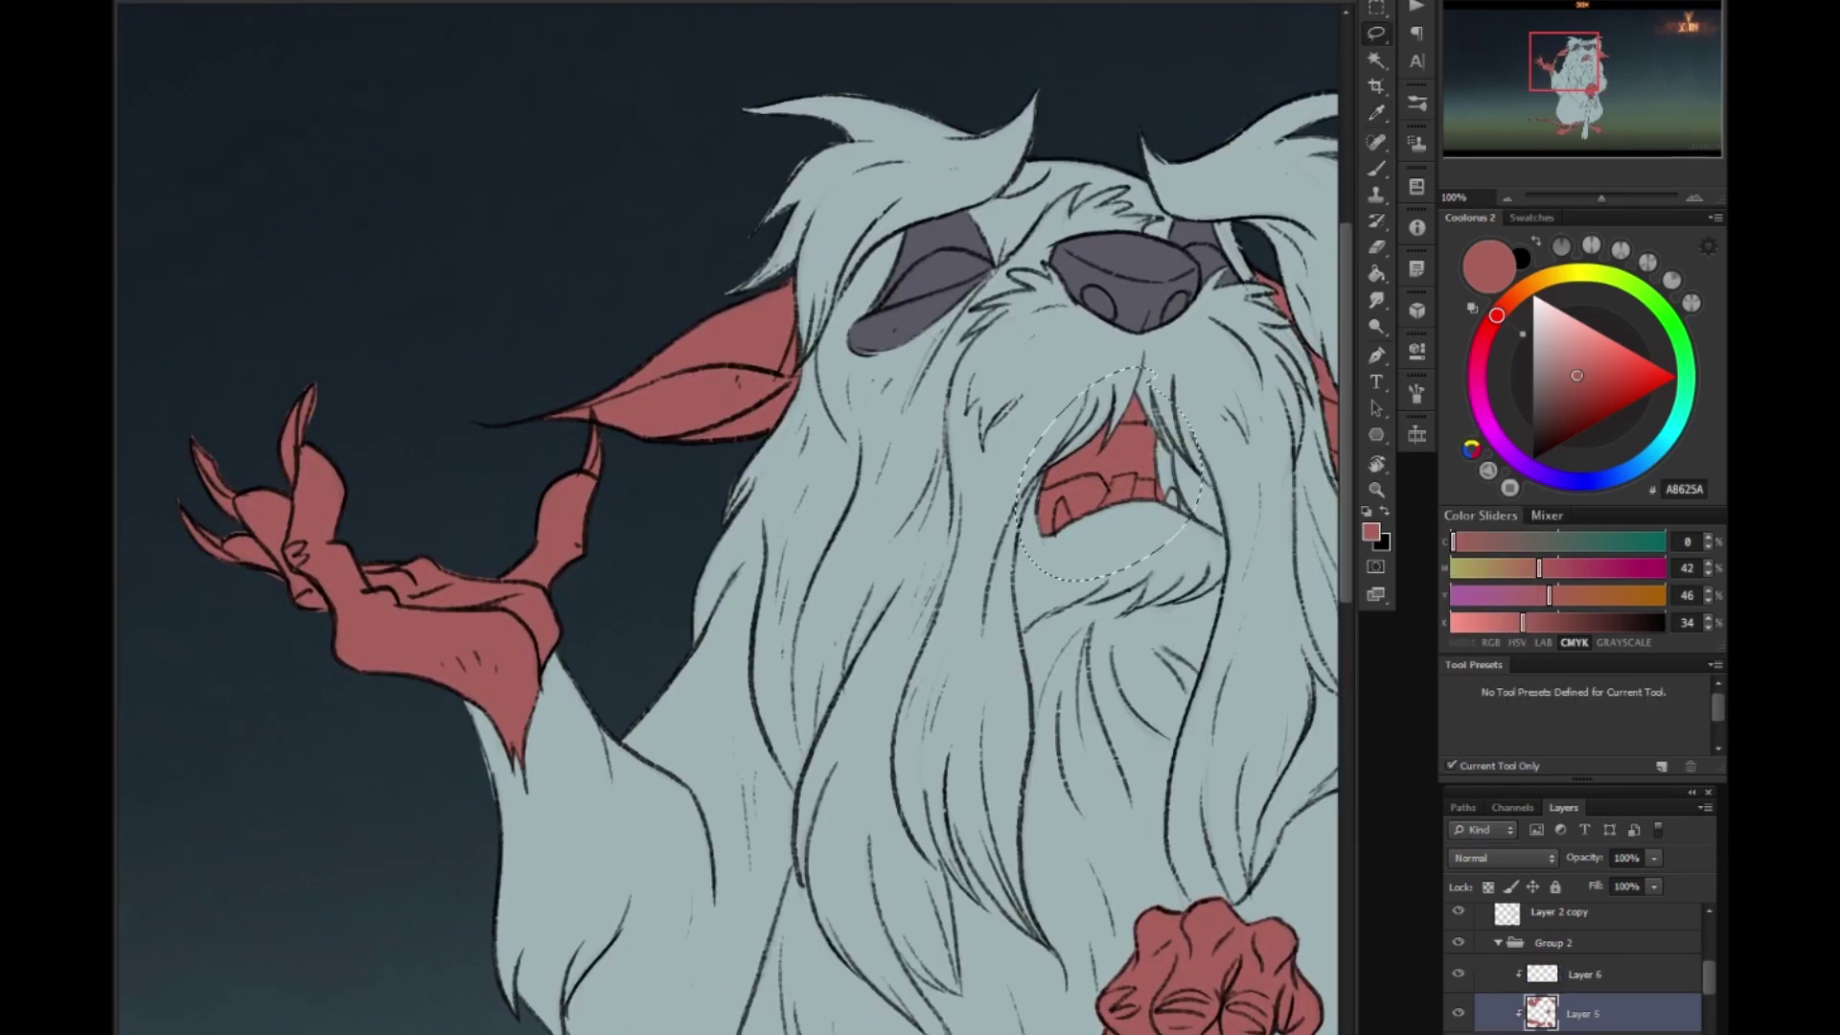
pyautogui.rightClick(1161, 288)
pyautogui.click(1222, 469)
pyautogui.press('b')
pyautogui.click(1583, 967)
pyautogui.hotkey('ctrl', 'e')
pyautogui.click(1541, 426)
pyautogui.hotkey('alt', 'BackSpace')
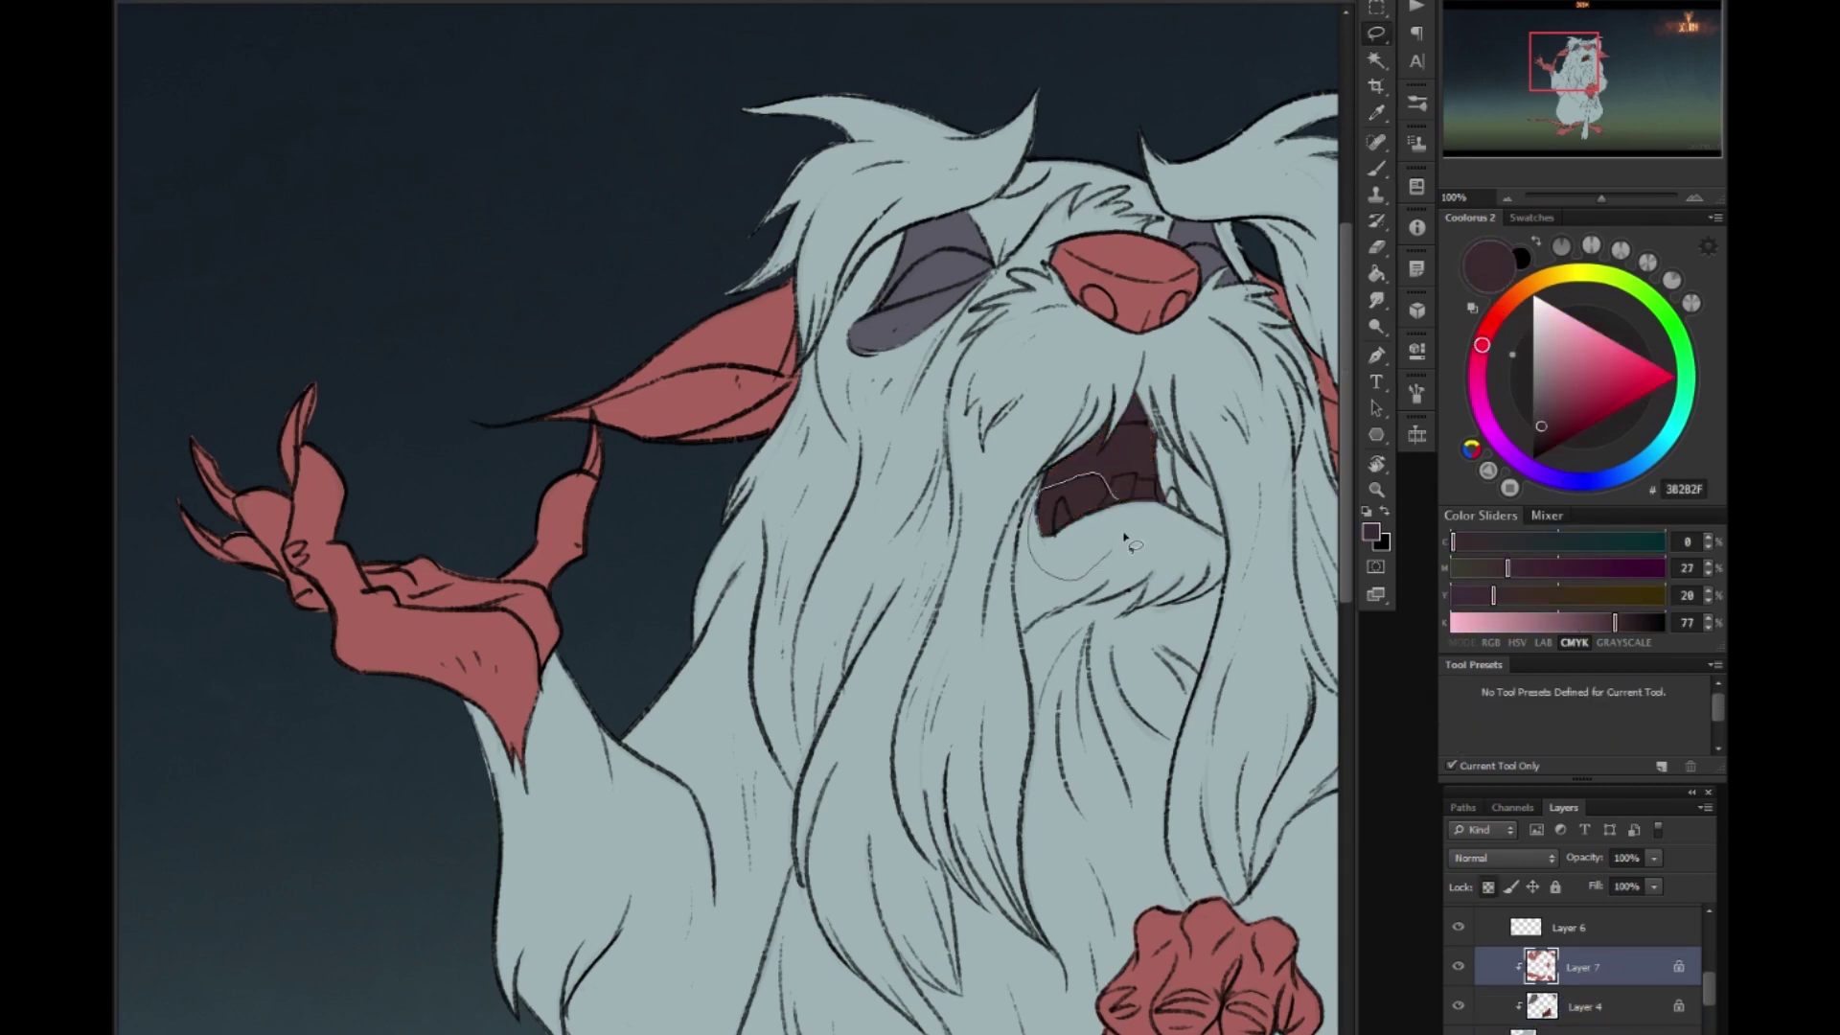
pyautogui.click(1490, 336)
pyautogui.hotkey('alt', 'BackSpace')
# Select the outer parts of both ears on a new clipped layer and paint them dark purple.
pyautogui.hotkey('ctrl', 'shift', 'alt', 'n')
pyautogui.press('l')
pyautogui.moveTo(803, 295)
pyautogui.mouseDown()
pyautogui.moveTo(403, 422)
pyautogui.moveTo(115, 484)
pyautogui.moveTo(1045, 553)
pyautogui.moveTo(1240, 624)
pyautogui.mouseUp()
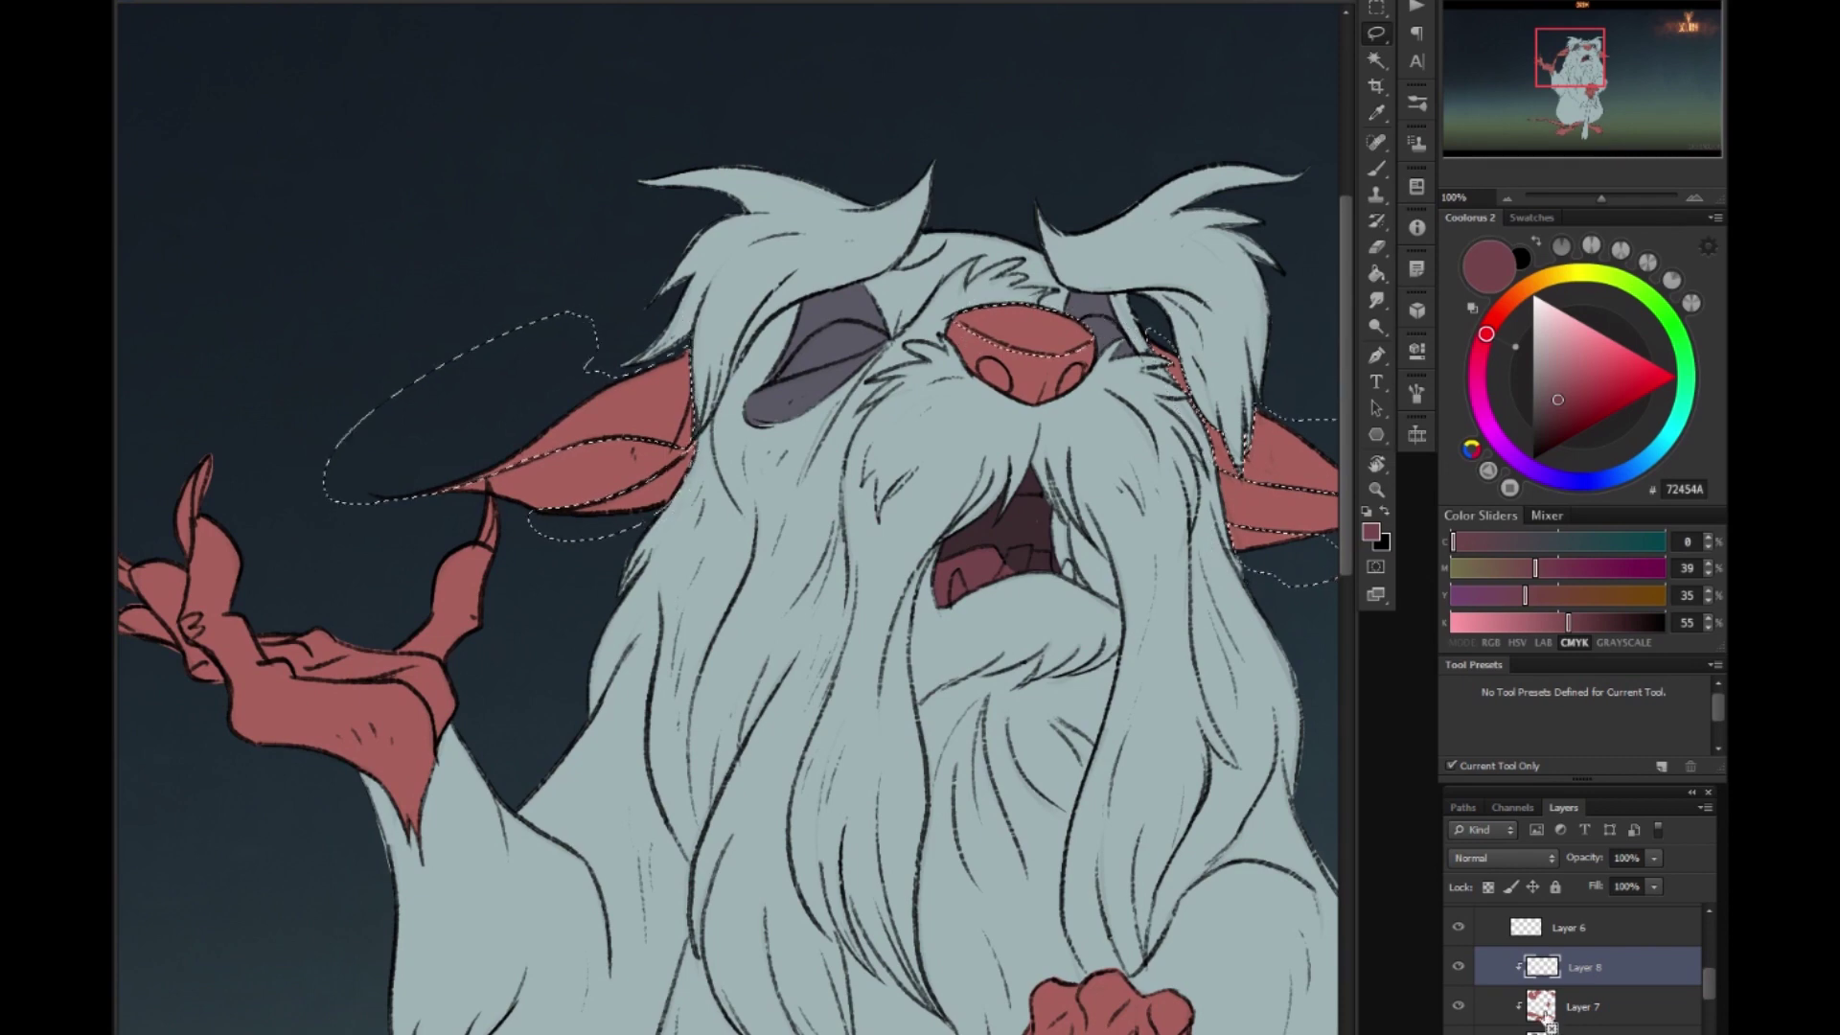
pyautogui.press('b')
pyautogui.click(1527, 467)
pyautogui.click(1541, 419)
pyautogui.moveTo(671, 393); pyautogui.dragTo(432, 479)
pyautogui.moveTo(1289, 518)
pyautogui.mouseDown()
pyautogui.moveTo(1254, 249)
pyautogui.moveTo(1255, 422)
pyautogui.mouseUp()
# Shade the hands, feet and nose with dusky red and darken the nostrils.
pyautogui.moveTo(649, 635); pyautogui.dragTo(917, 702)
pyautogui.moveTo(346, 604); pyautogui.dragTo(403, 575)
pyautogui.moveTo(547, 767); pyautogui.dragTo(652, 729)
pyautogui.moveTo(1054, 958); pyautogui.dragTo(788, 575)
pyautogui.moveTo(969, 671); pyautogui.dragTo(1141, 575)
pyautogui.moveTo(997, 767)
pyautogui.mouseDown()
pyautogui.moveTo(1120, 613)
pyautogui.moveTo(968, 729)
pyautogui.mouseUp()
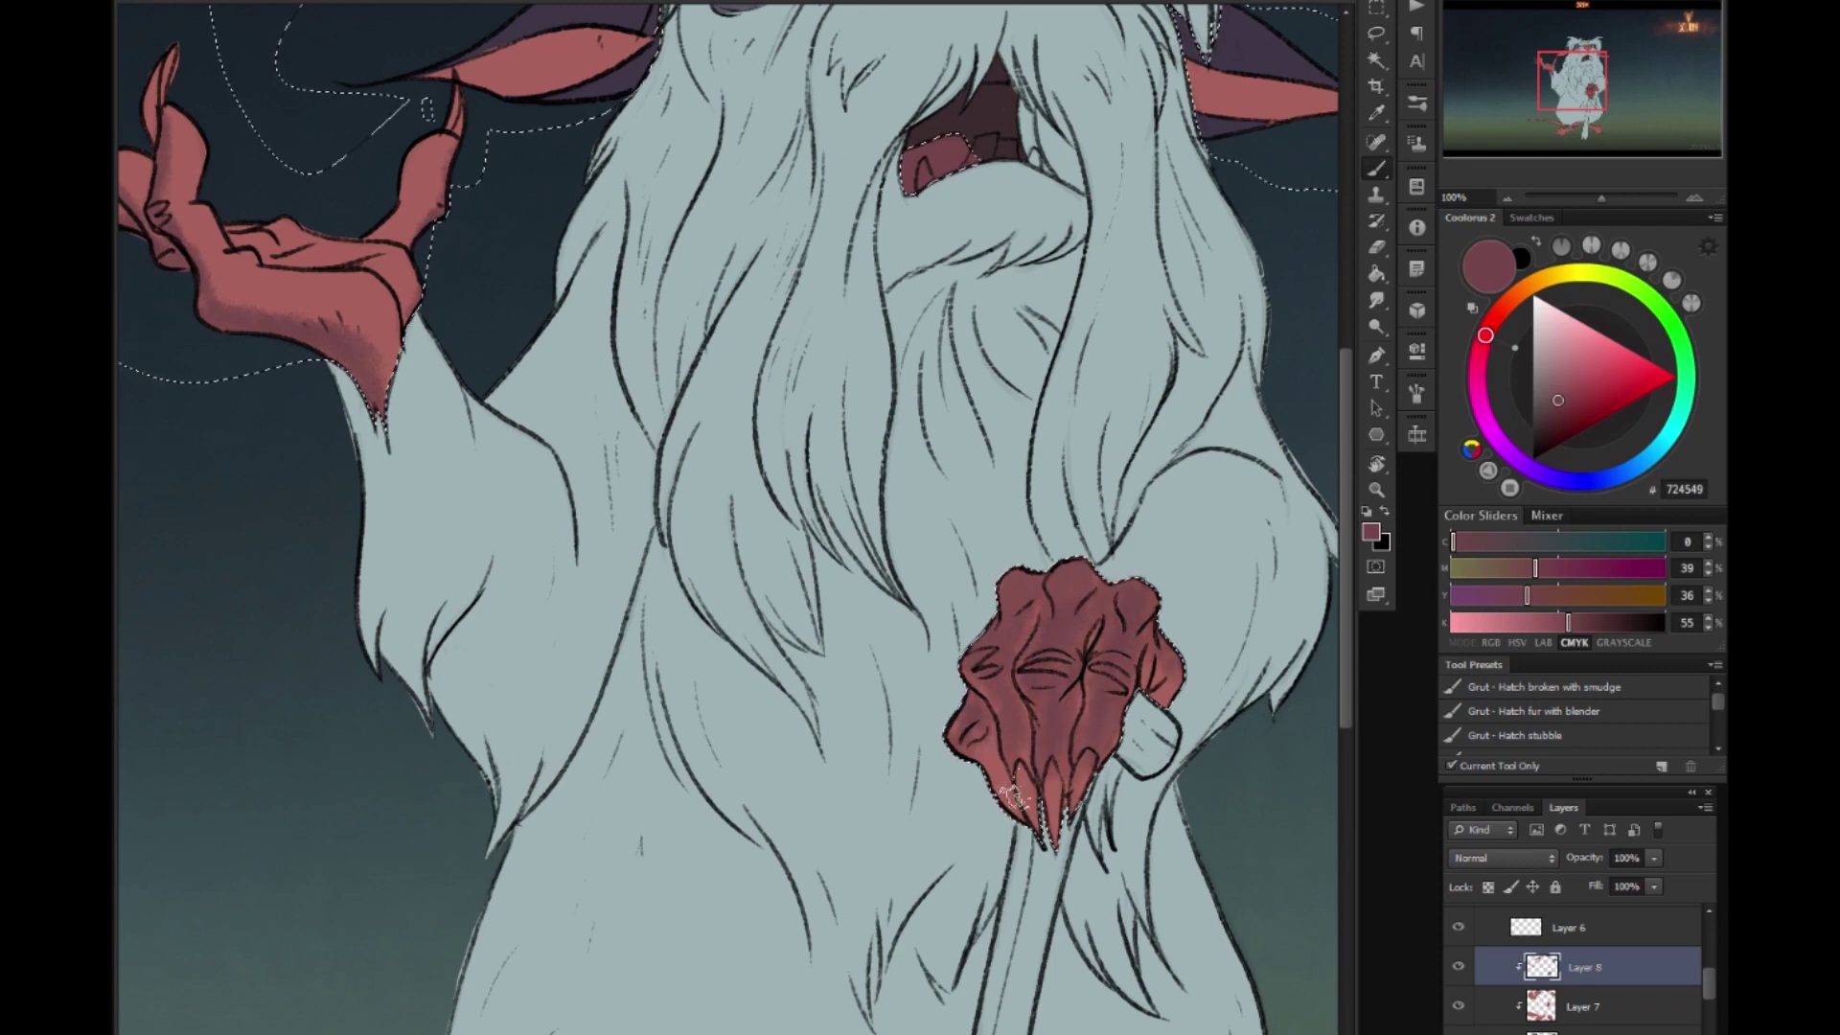
pyautogui.moveTo(1102, 958); pyautogui.dragTo(959, 576)
pyautogui.moveTo(1103, 911); pyautogui.dragTo(968, 517)
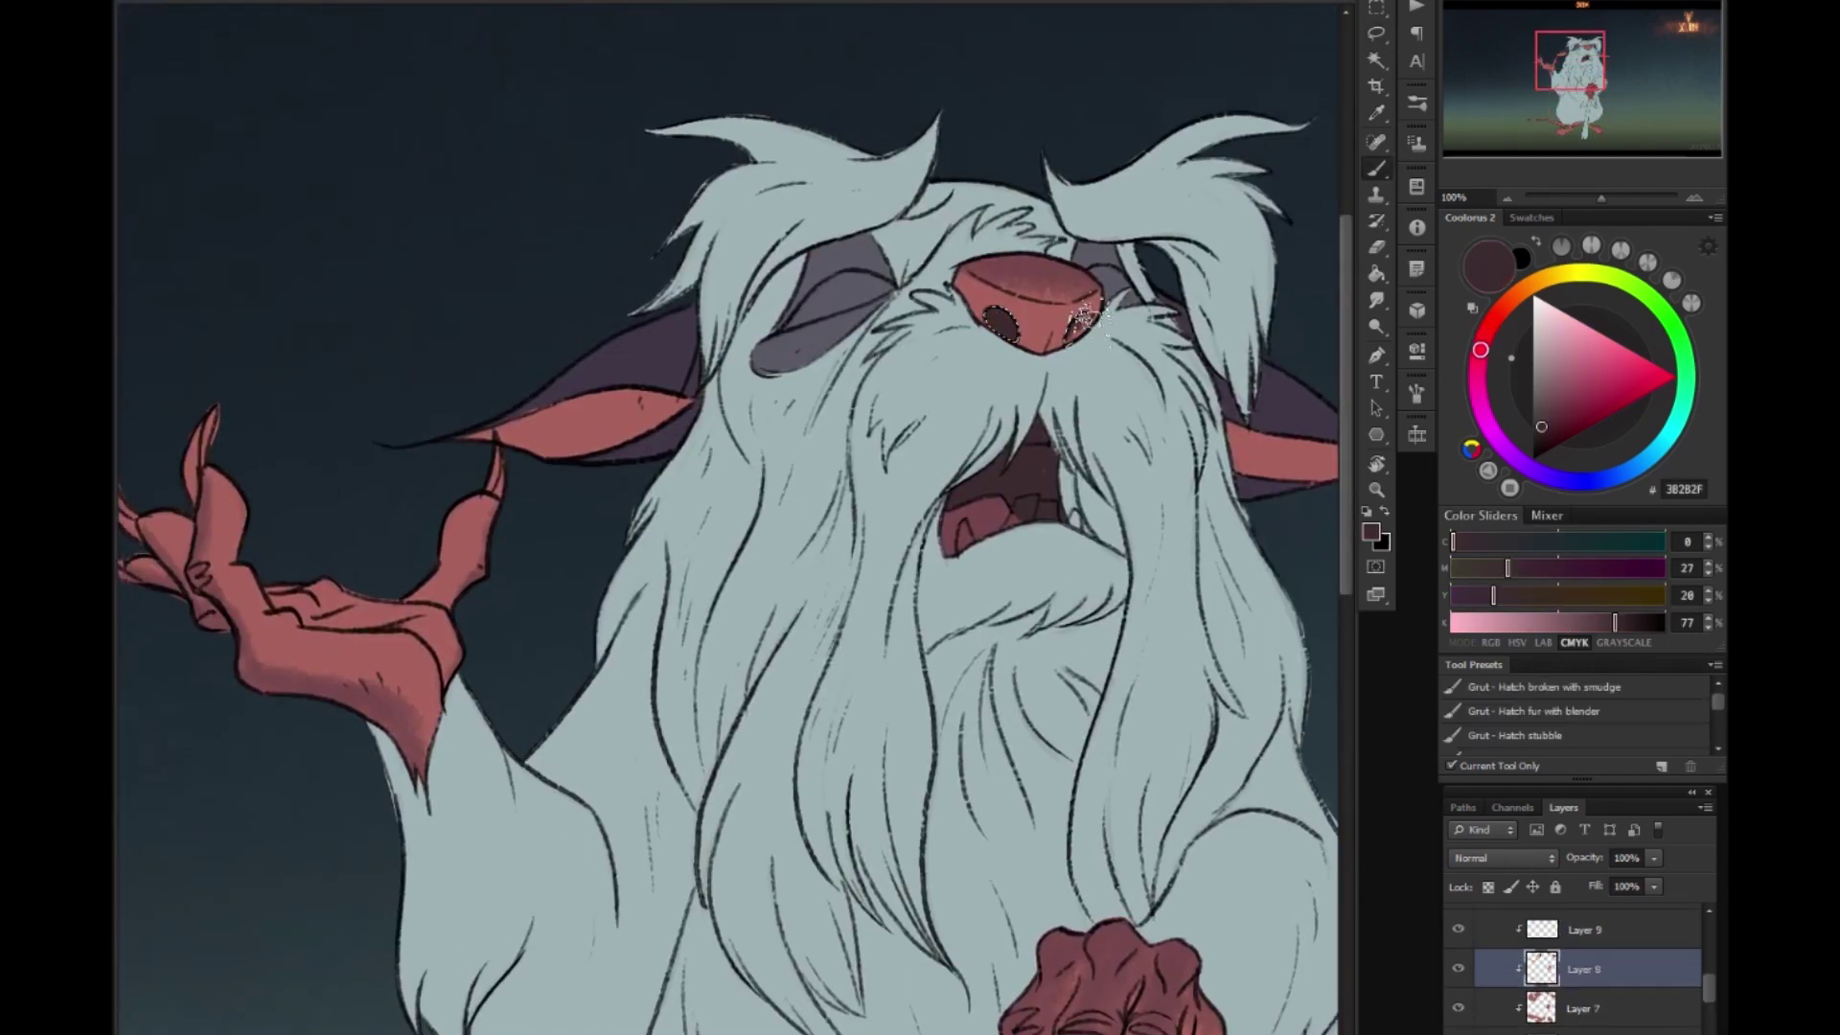
# Select the claws and teeth on a separate clipped layer and colour them grey-beige.
pyautogui.hotkey('alt', ']')
pyautogui.press('l')
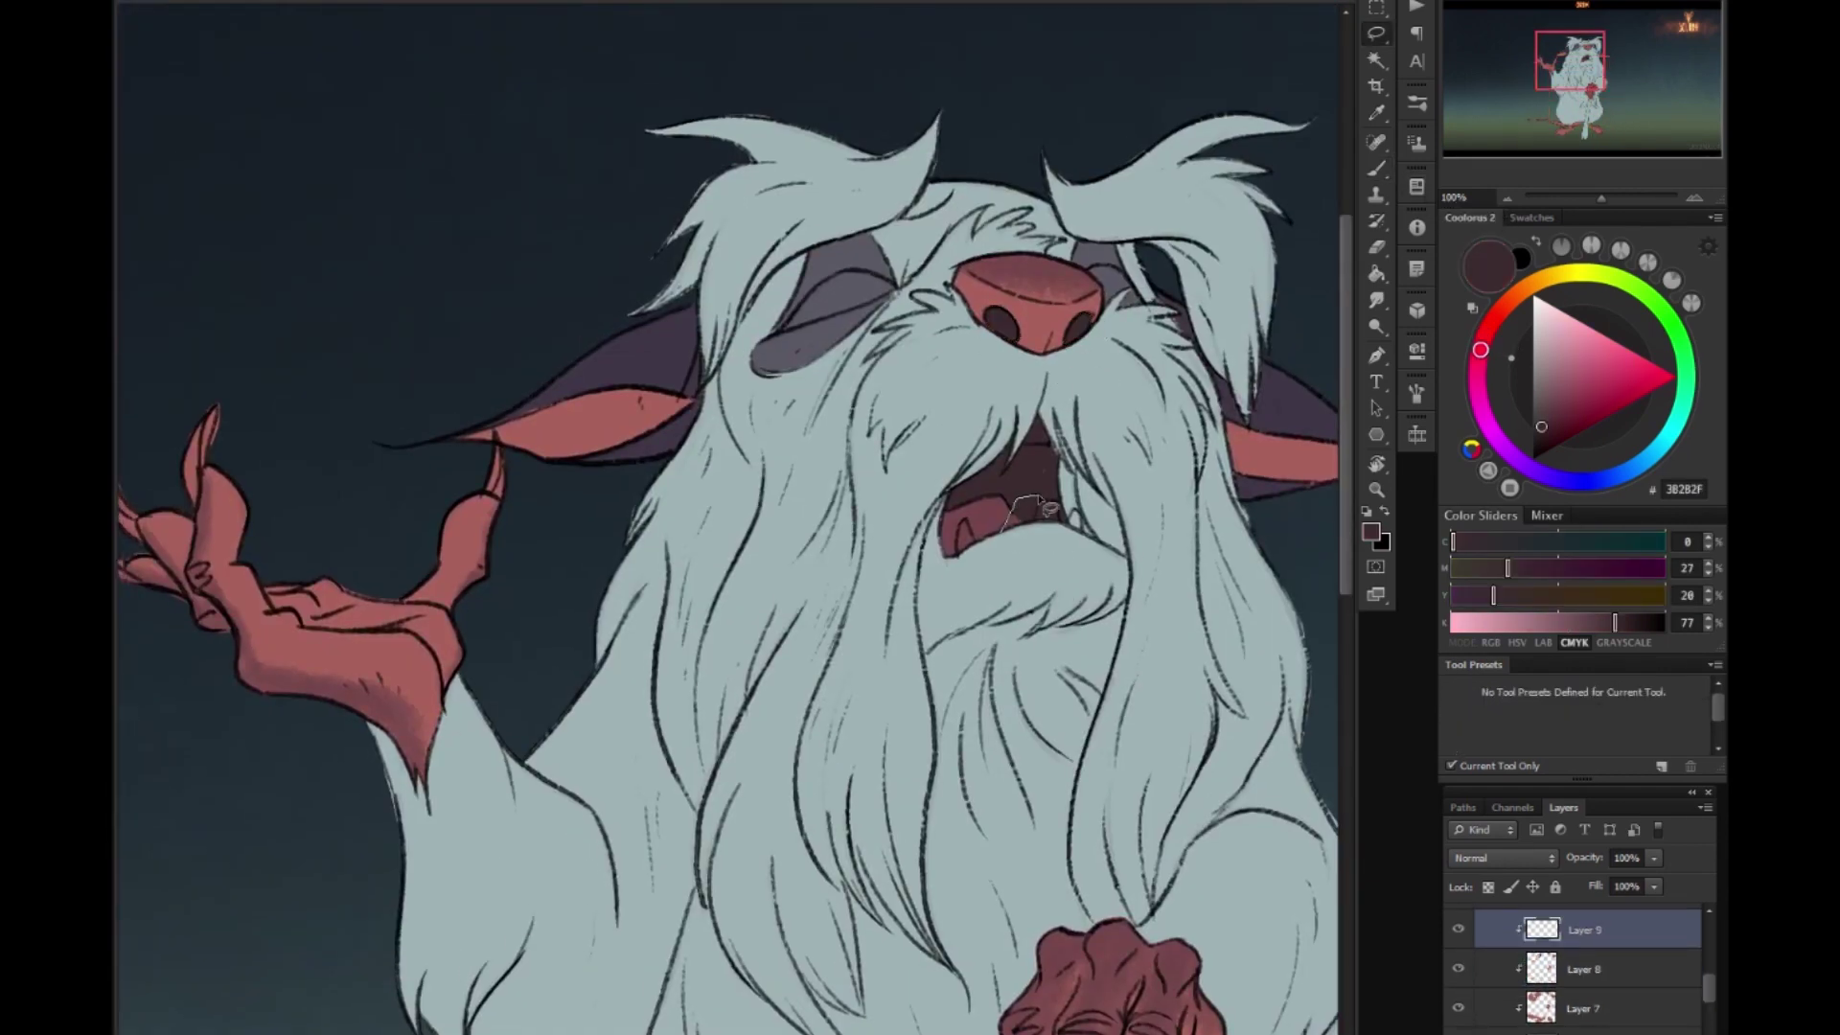
pyautogui.moveTo(494, 434); pyautogui.dragTo(697, 525)
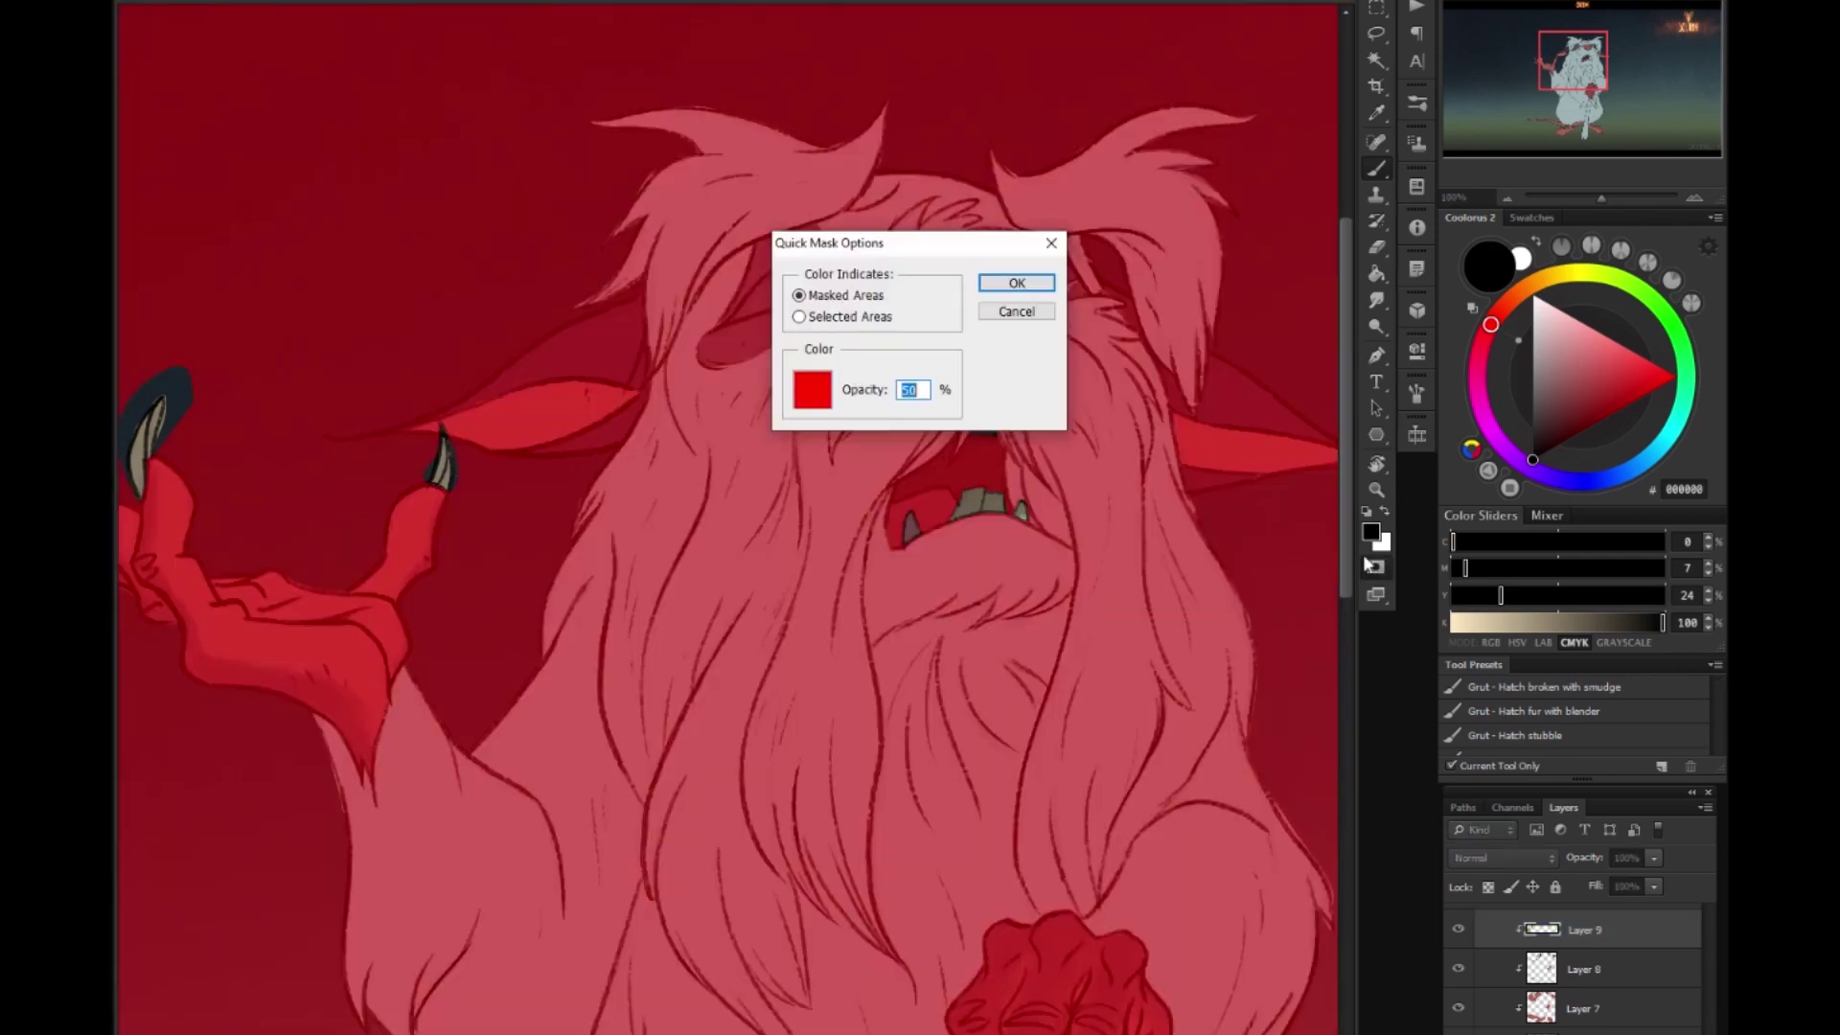
pyautogui.moveTo(822, 222)
pyautogui.mouseDown()
pyautogui.moveTo(770, 489)
pyautogui.moveTo(817, 671)
pyautogui.moveTo(880, 248)
pyautogui.moveTo(934, 158)
pyautogui.mouseUp()
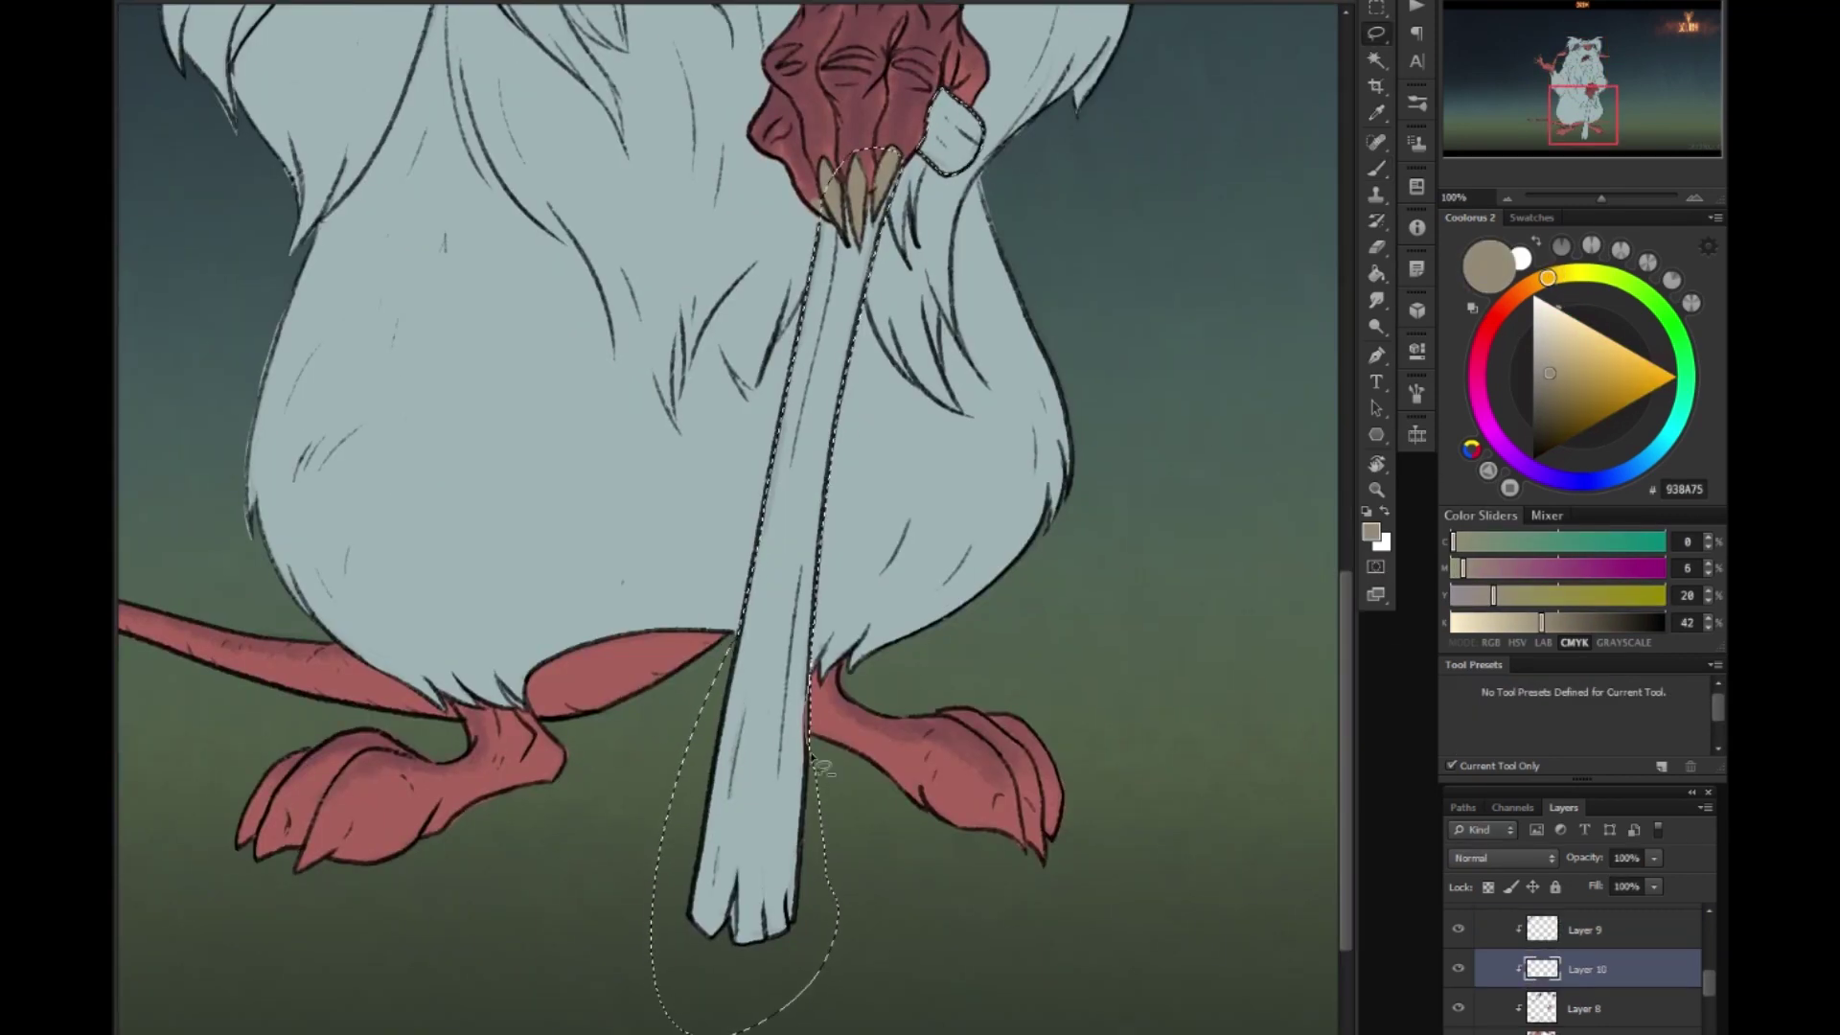
# Paint the selected staff dark brown on its own clipped layer.
pyautogui.press('e')
pyautogui.scroll(-1, 1555, 1002)
pyautogui.click(1553, 404)
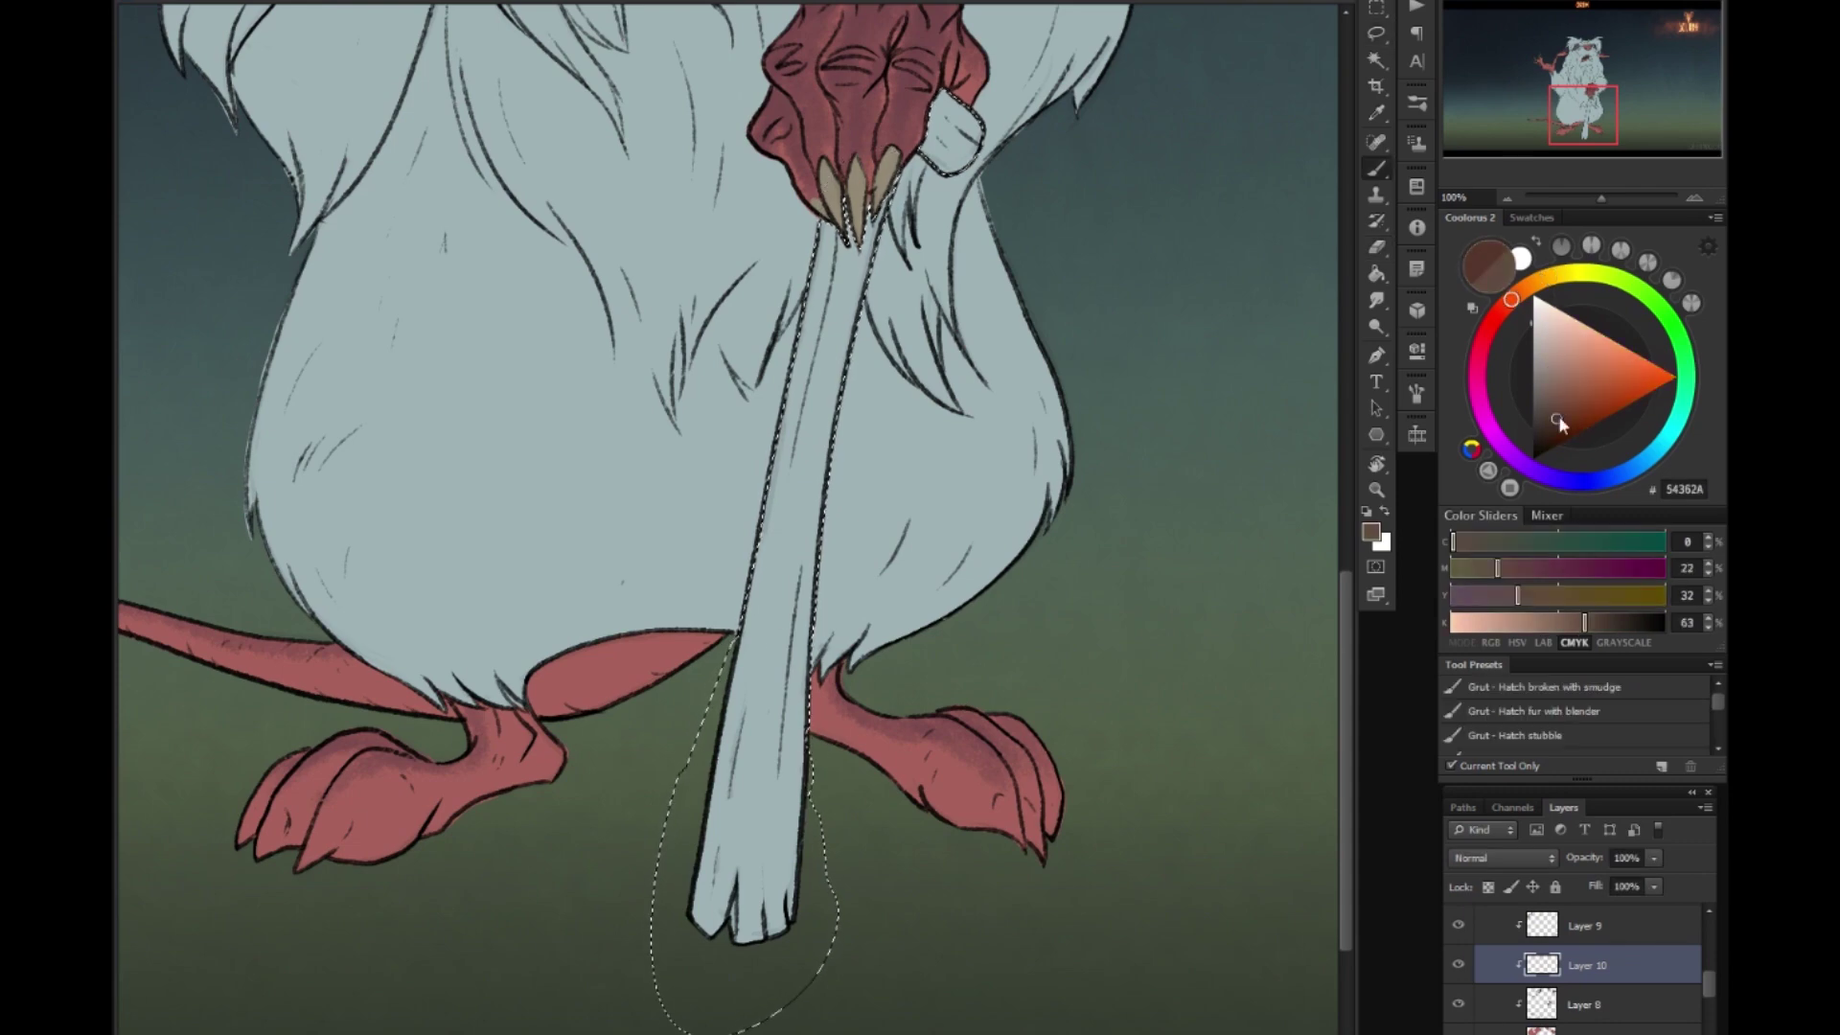
pyautogui.moveTo(757, 283); pyautogui.dragTo(794, 275)
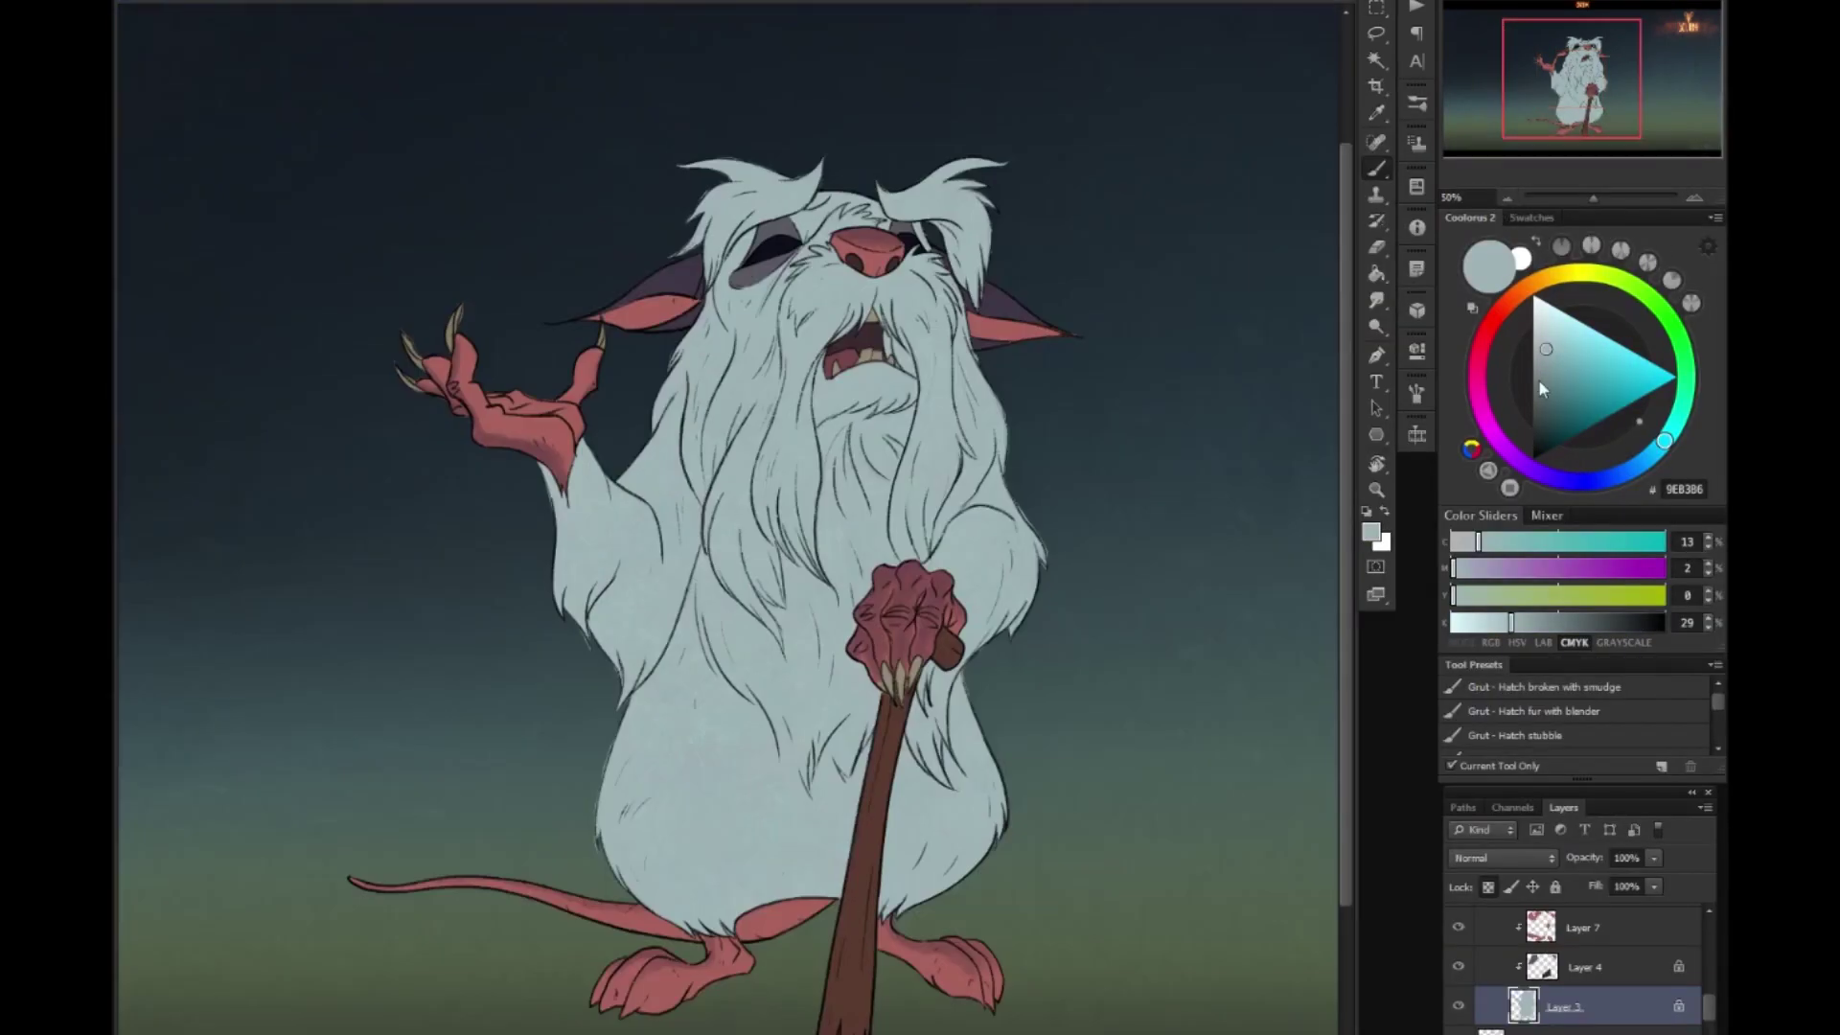
# Adjust the hue of the selected eye patches with Hue/Saturation.
pyautogui.click(1491, 925)
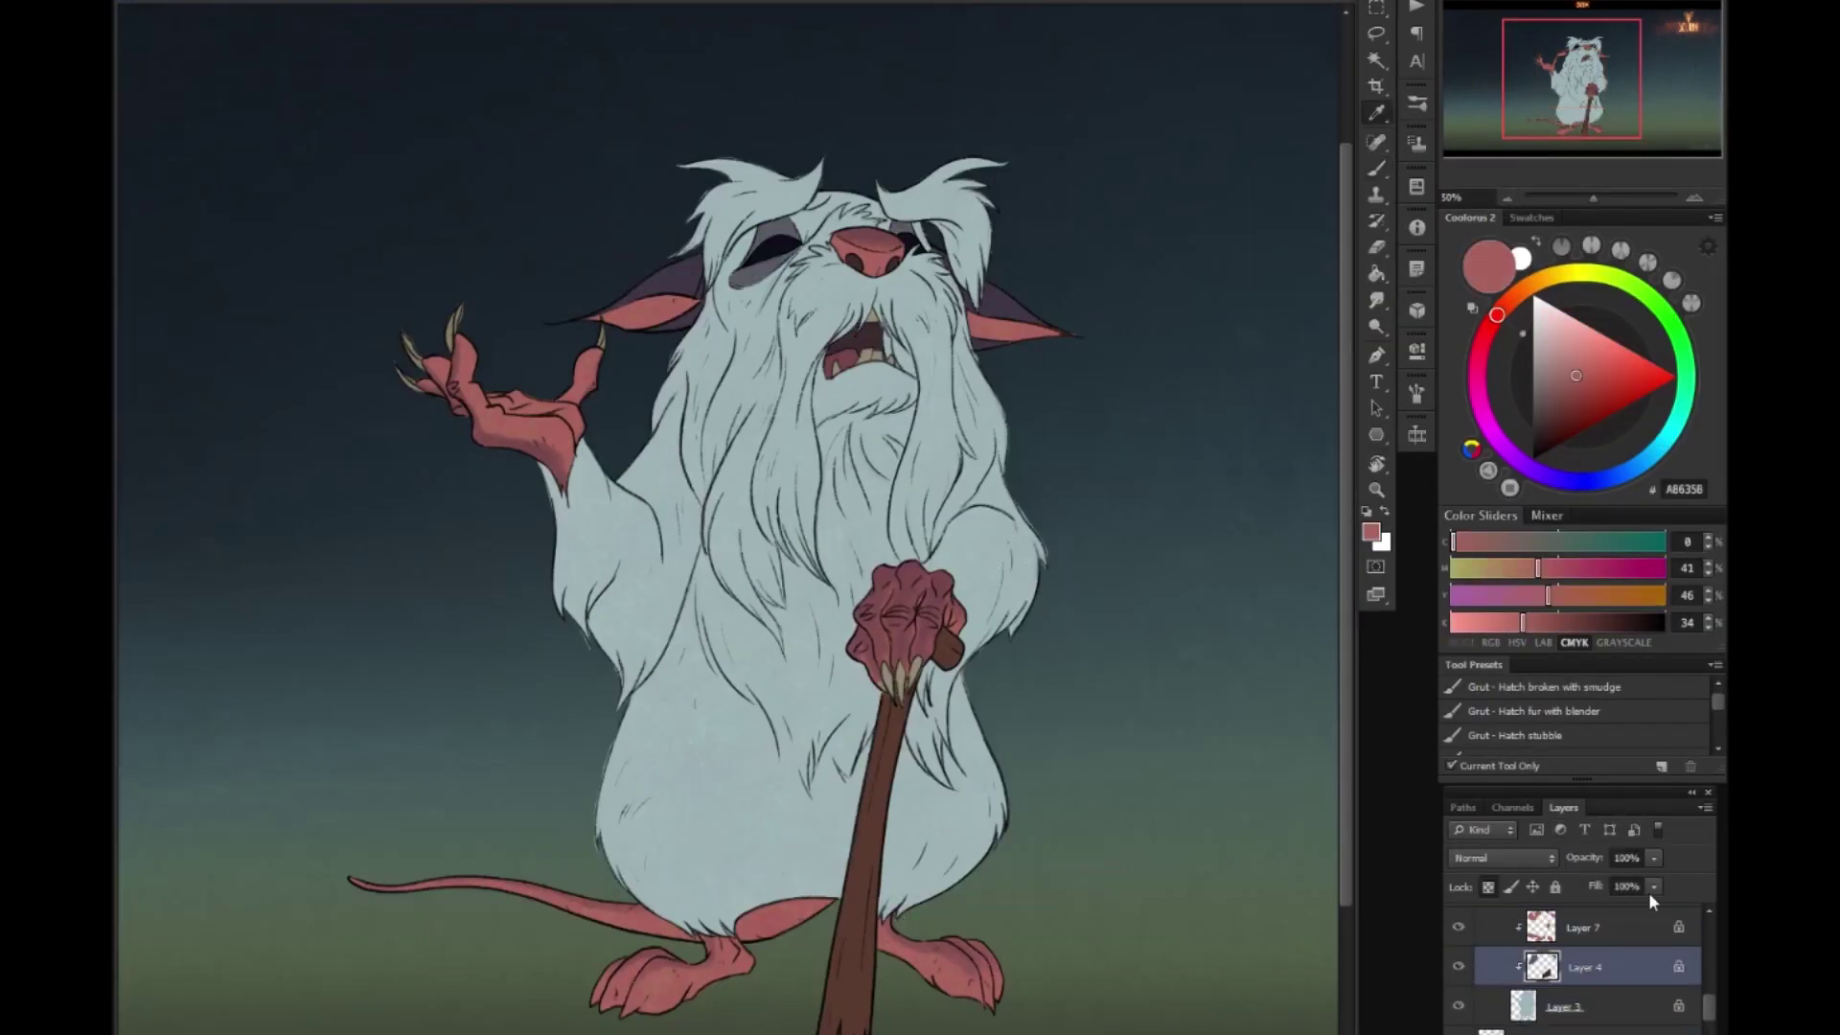
pyautogui.hotkey('ctrl', 'u')
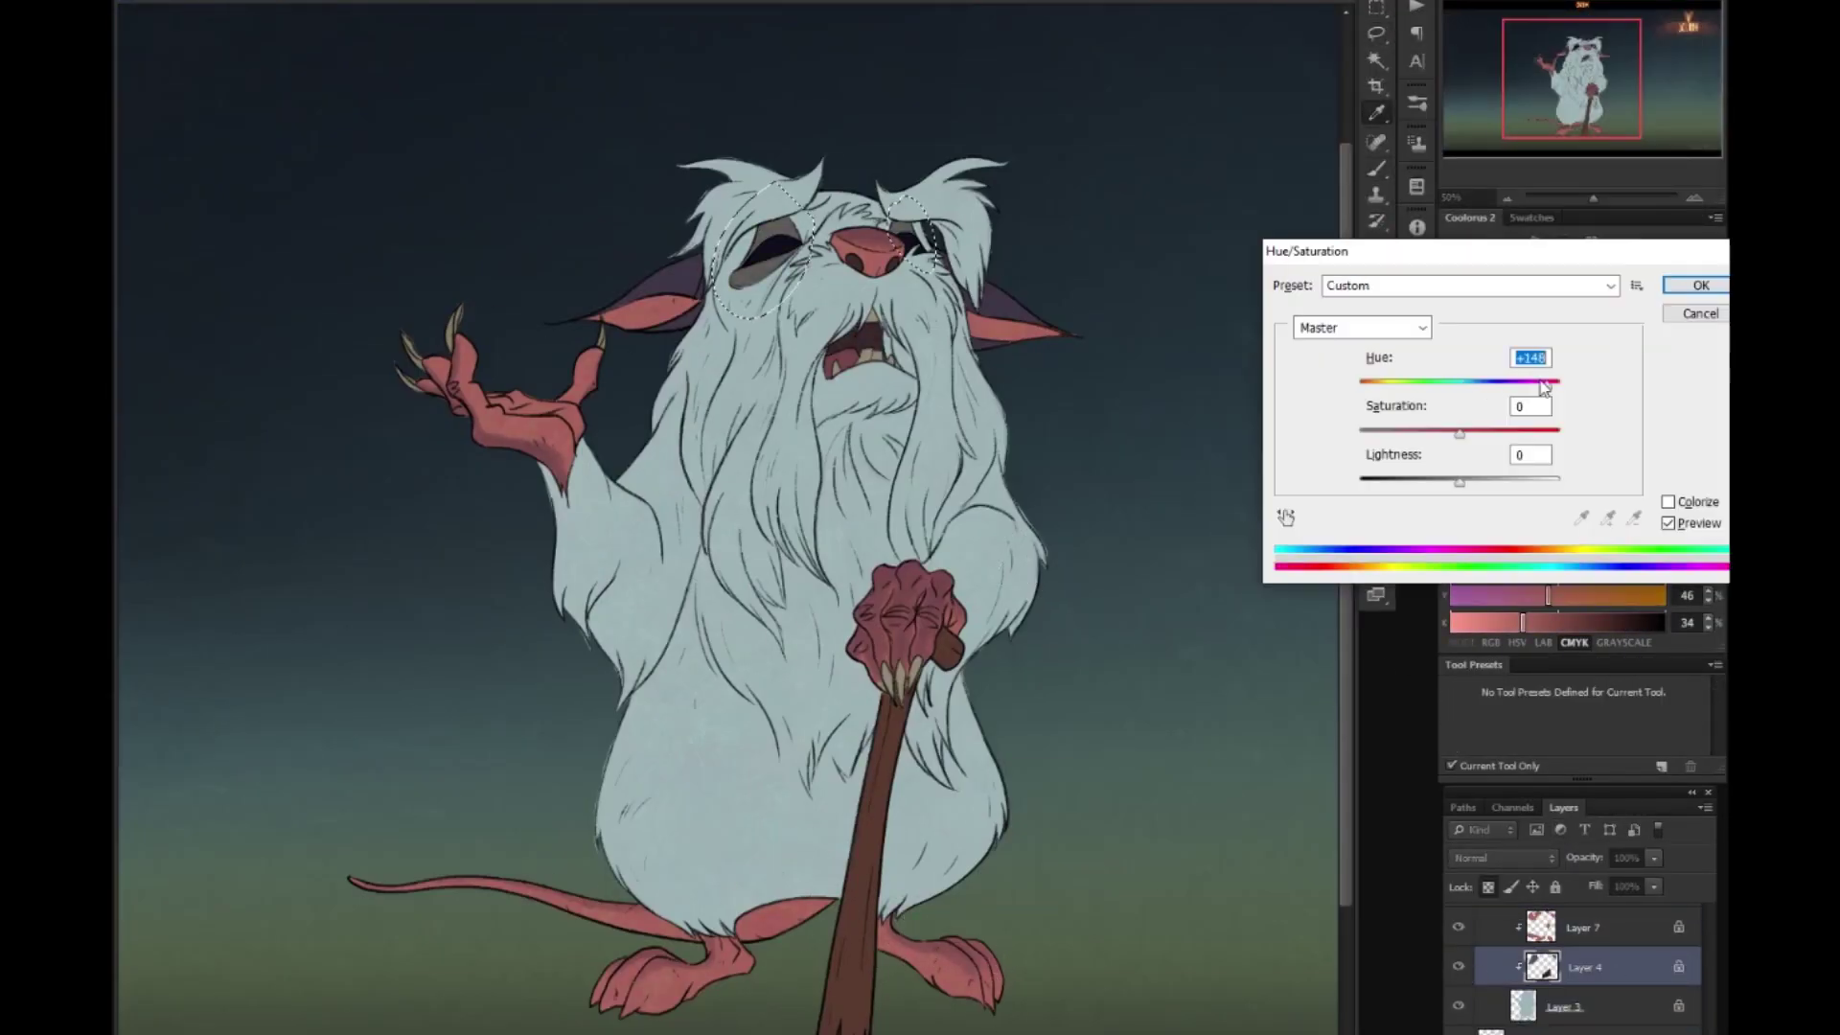
pyautogui.press('Tab')
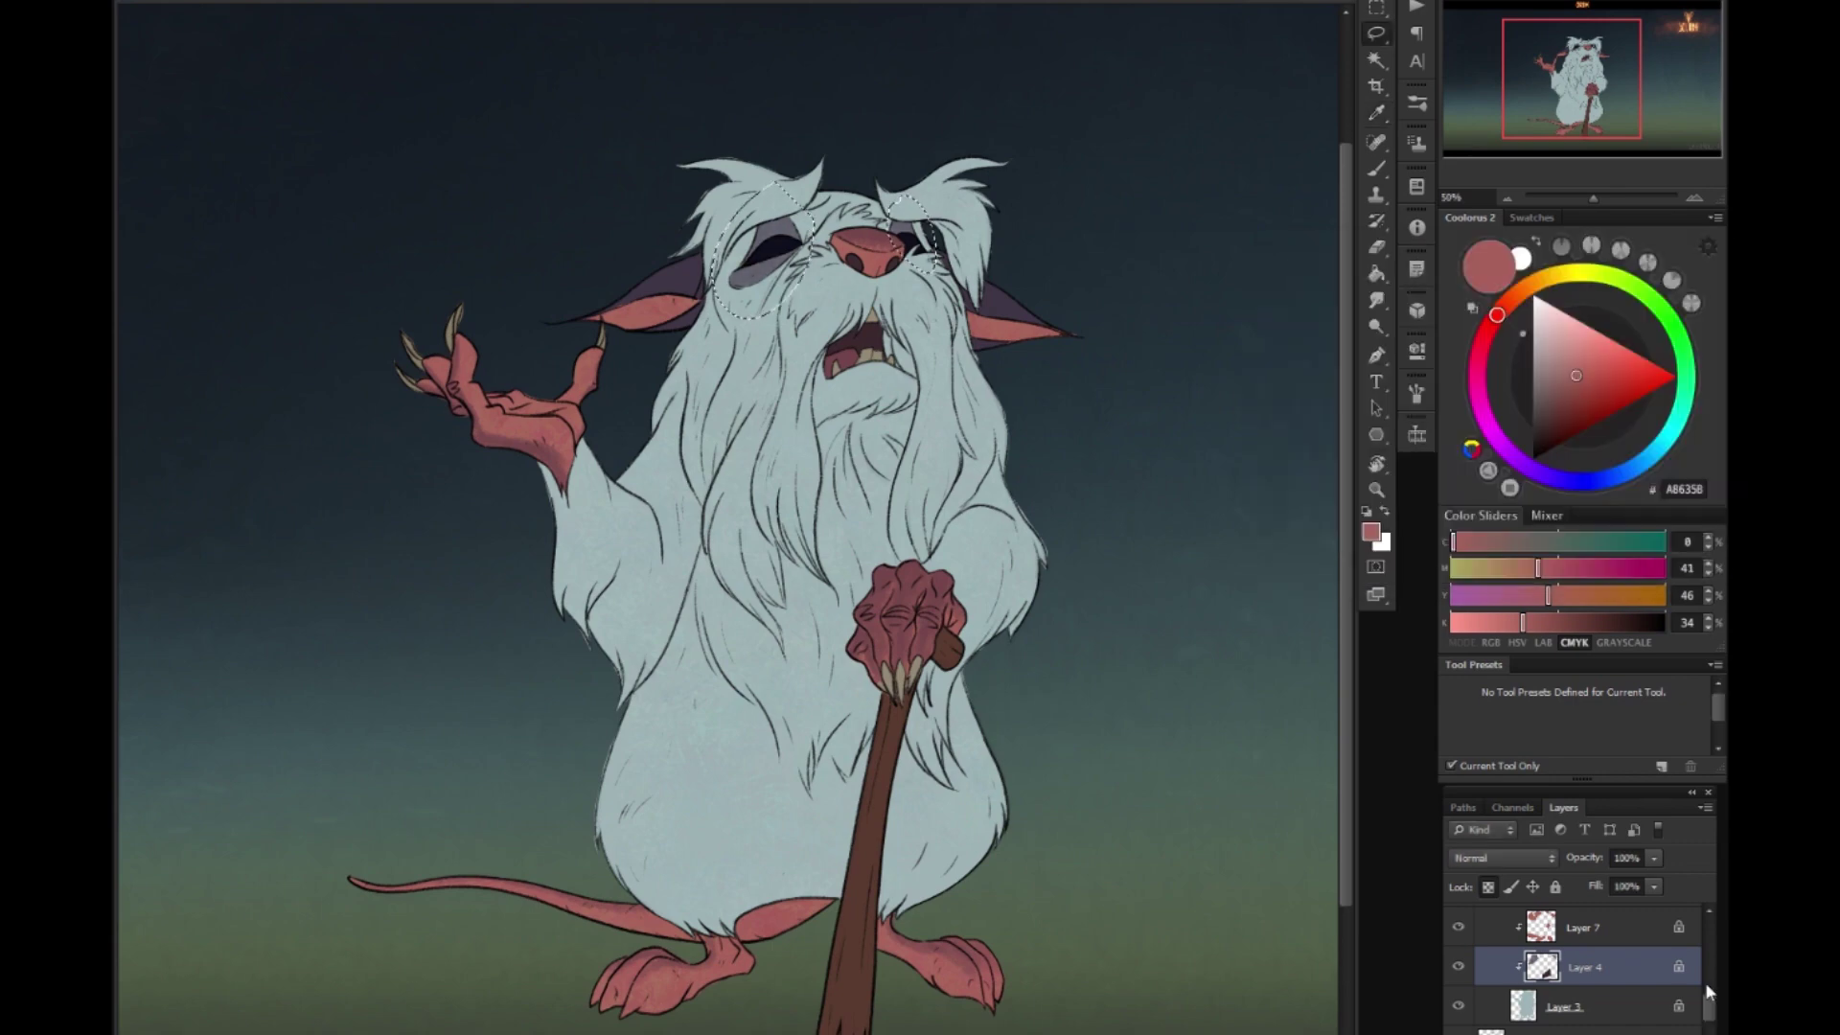
# Create a clipped layer above the colour group and fill a rectangular selection around the whole creature with dark navy.
pyautogui.hotkey('ctrl', '+')
pyautogui.hotkey('ctrl', '+')
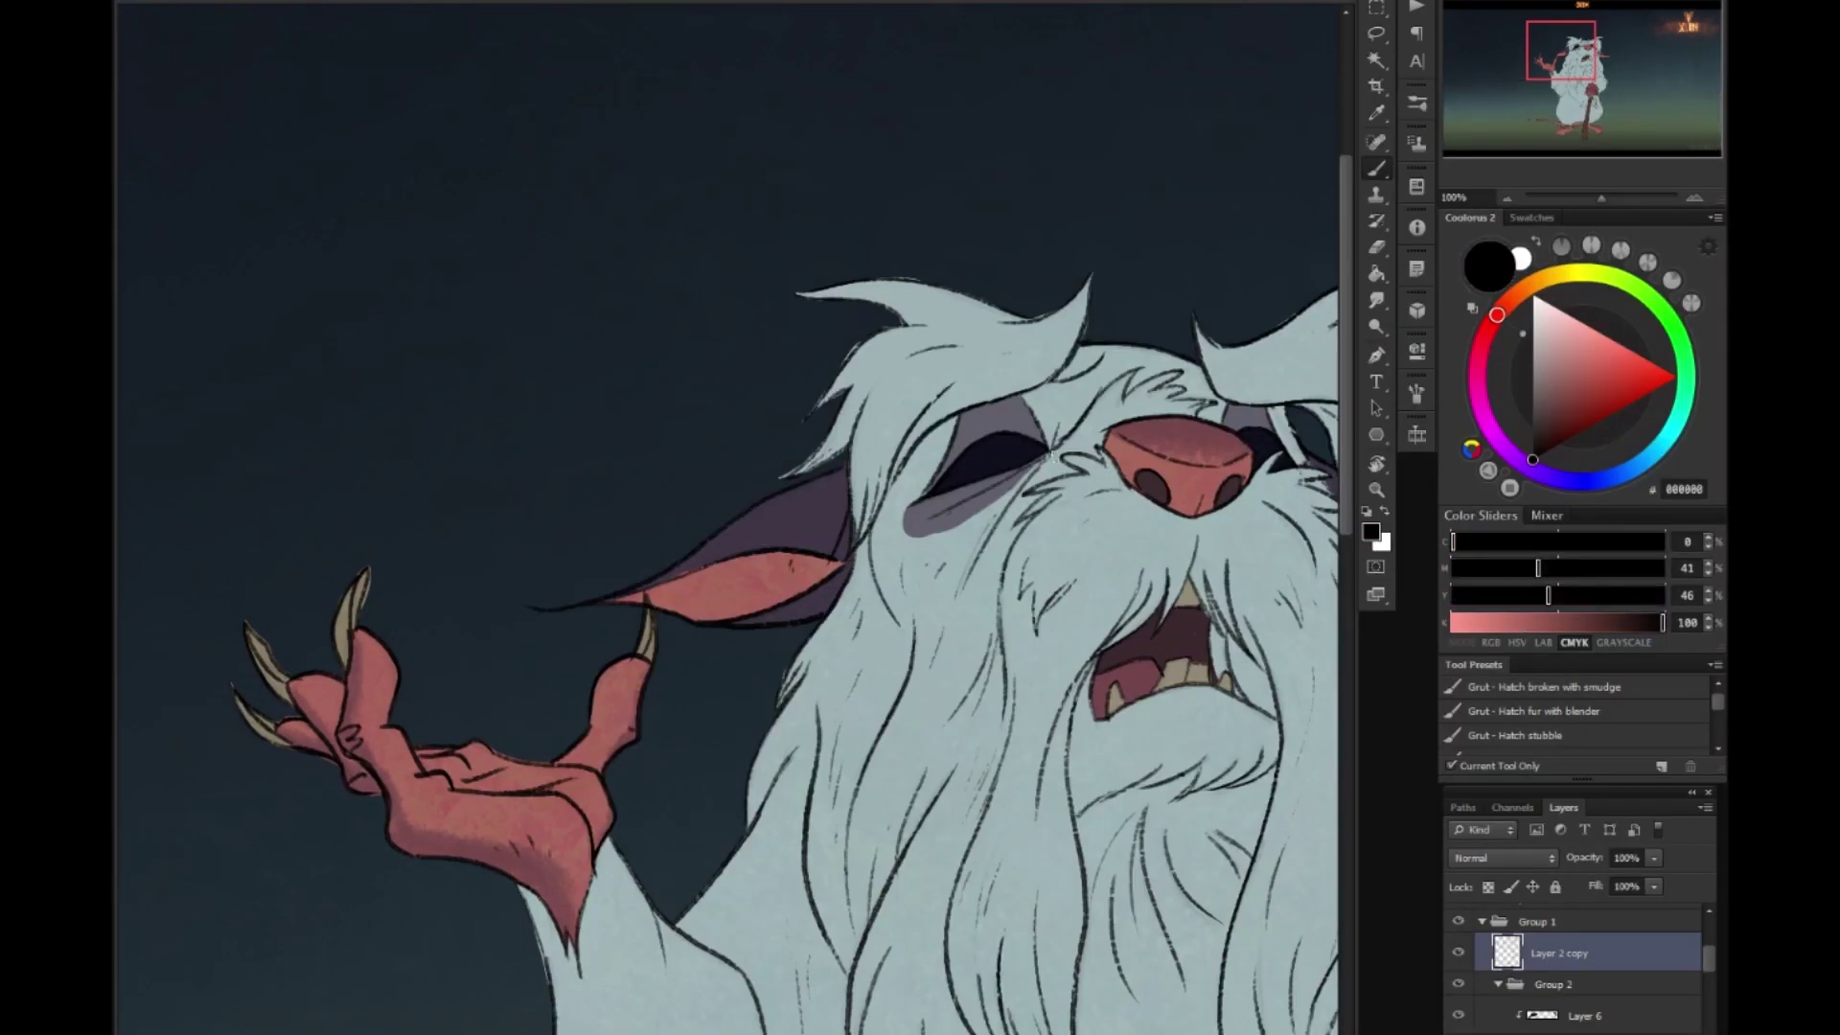
pyautogui.press('e')
pyautogui.scroll(-3, 729, 518)
pyautogui.scroll(-1, 1575, 1030)
pyautogui.hotkey('ctrl', 'shift', 'alt', 'n')
pyautogui.press('m')
pyautogui.moveTo(292, 126); pyautogui.dragTo(1105, 1004)
pyautogui.click(1627, 471)
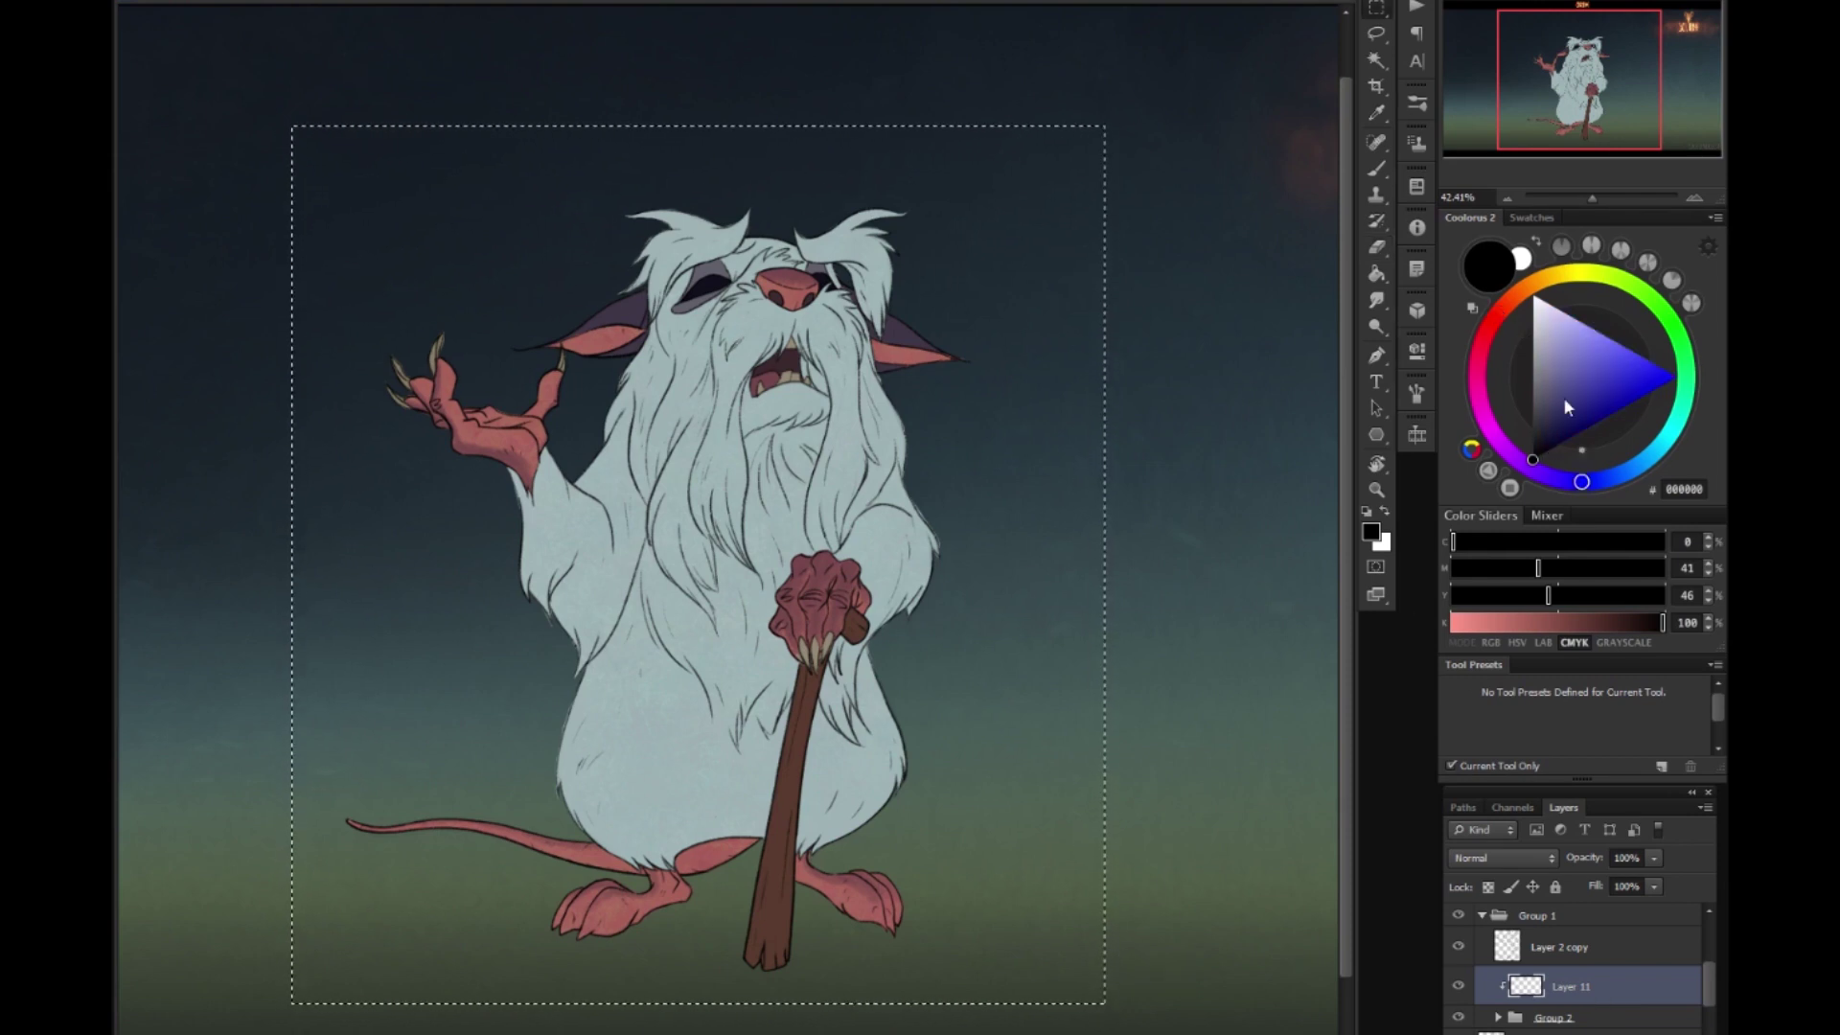
pyautogui.click(1541, 442)
pyautogui.hotkey('alt', 'BackSpace')
# Set the navy shadow layer to Multiply at 29% opacity and give it a layer mask.
pyautogui.click(1503, 858)
pyautogui.click(1481, 407)
pyautogui.moveTo(1596, 857); pyautogui.dragTo(1580, 880)
pyautogui.scroll(2, 728, 518)
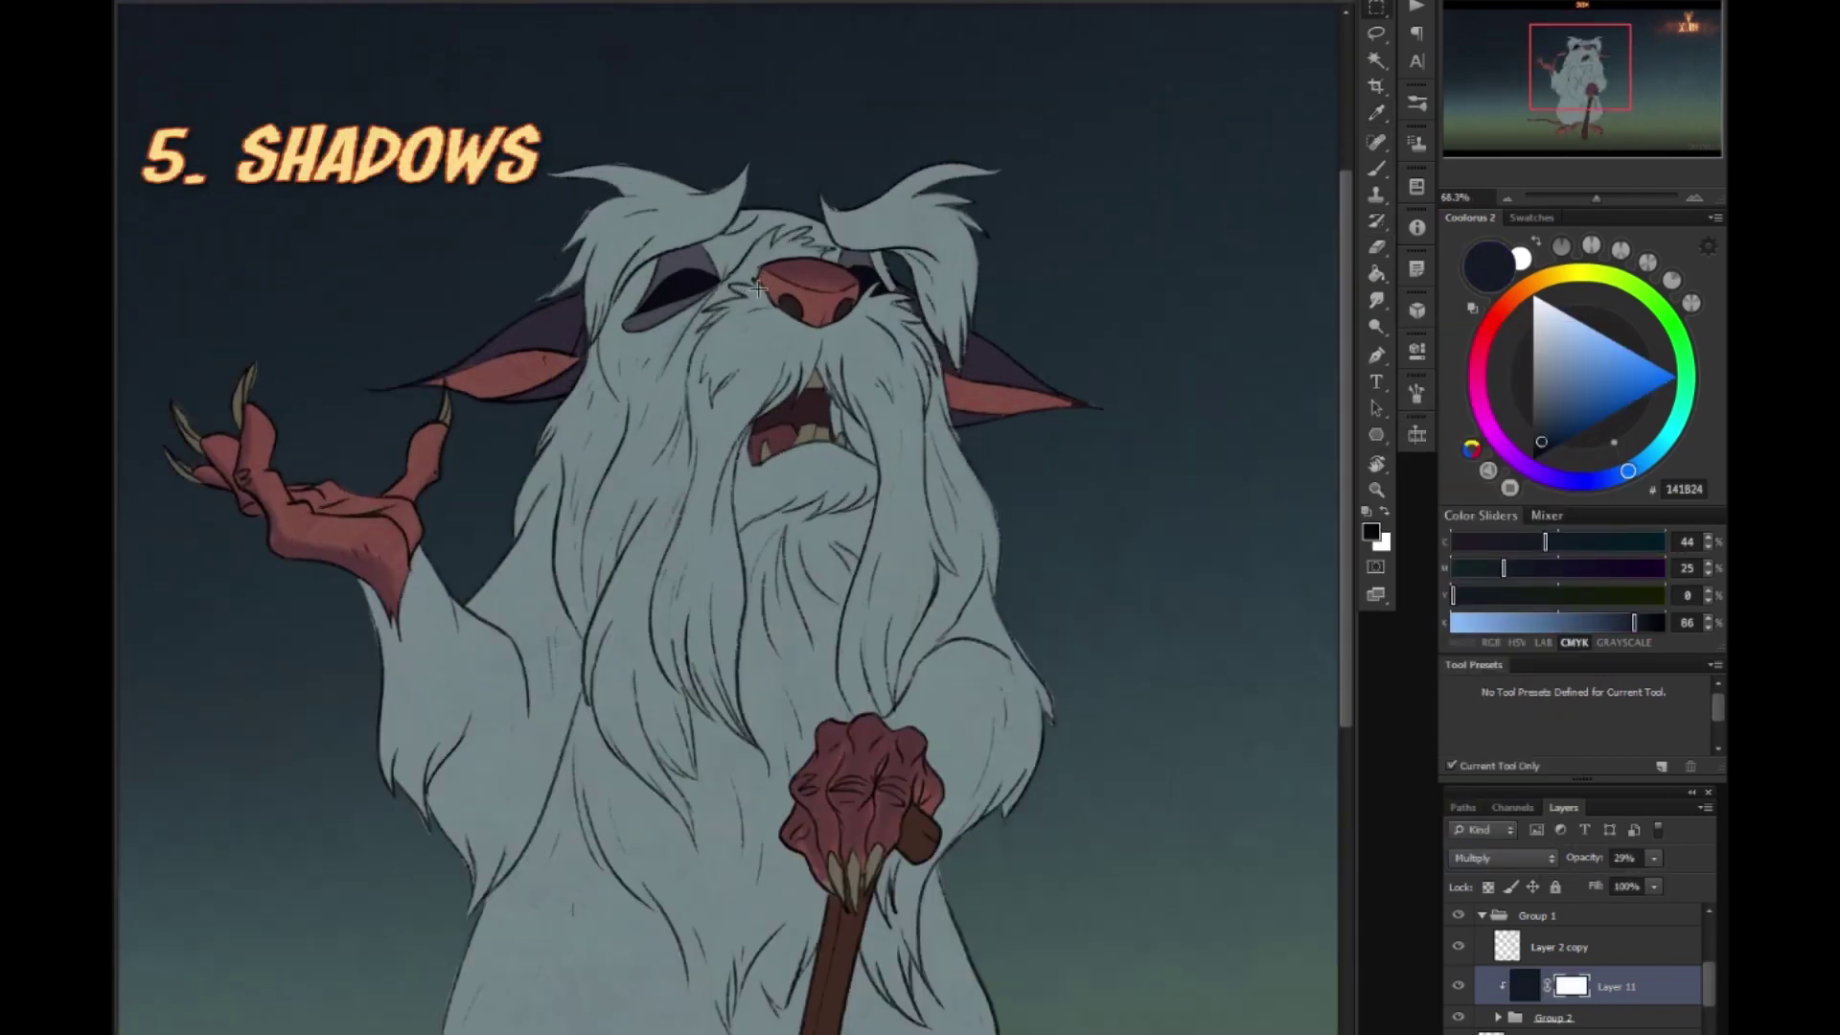
# Paint black on the shadow layer's mask to reveal lit fur on both brow tufts and the forehead.
pyautogui.press('b')
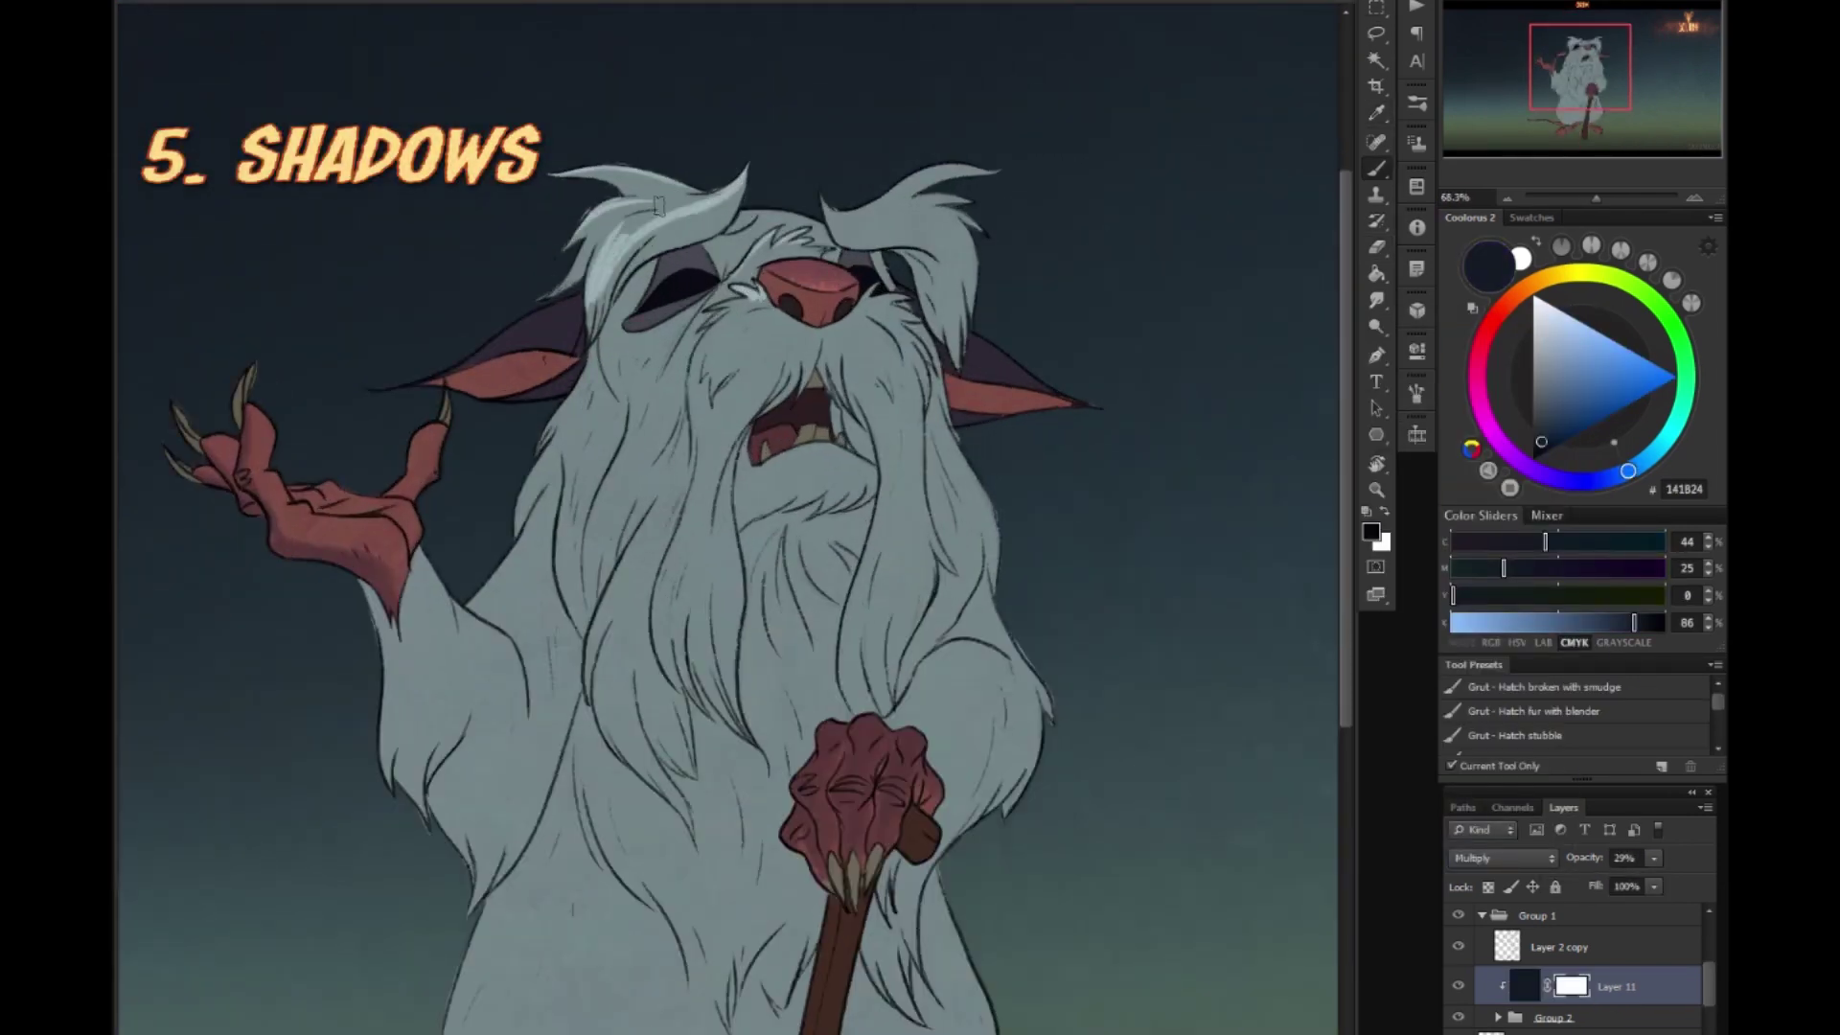
pyautogui.moveTo(641, 212); pyautogui.dragTo(643, 226)
pyautogui.keyDown('alt'); pyautogui.click(864, 206); pyautogui.keyUp('alt')
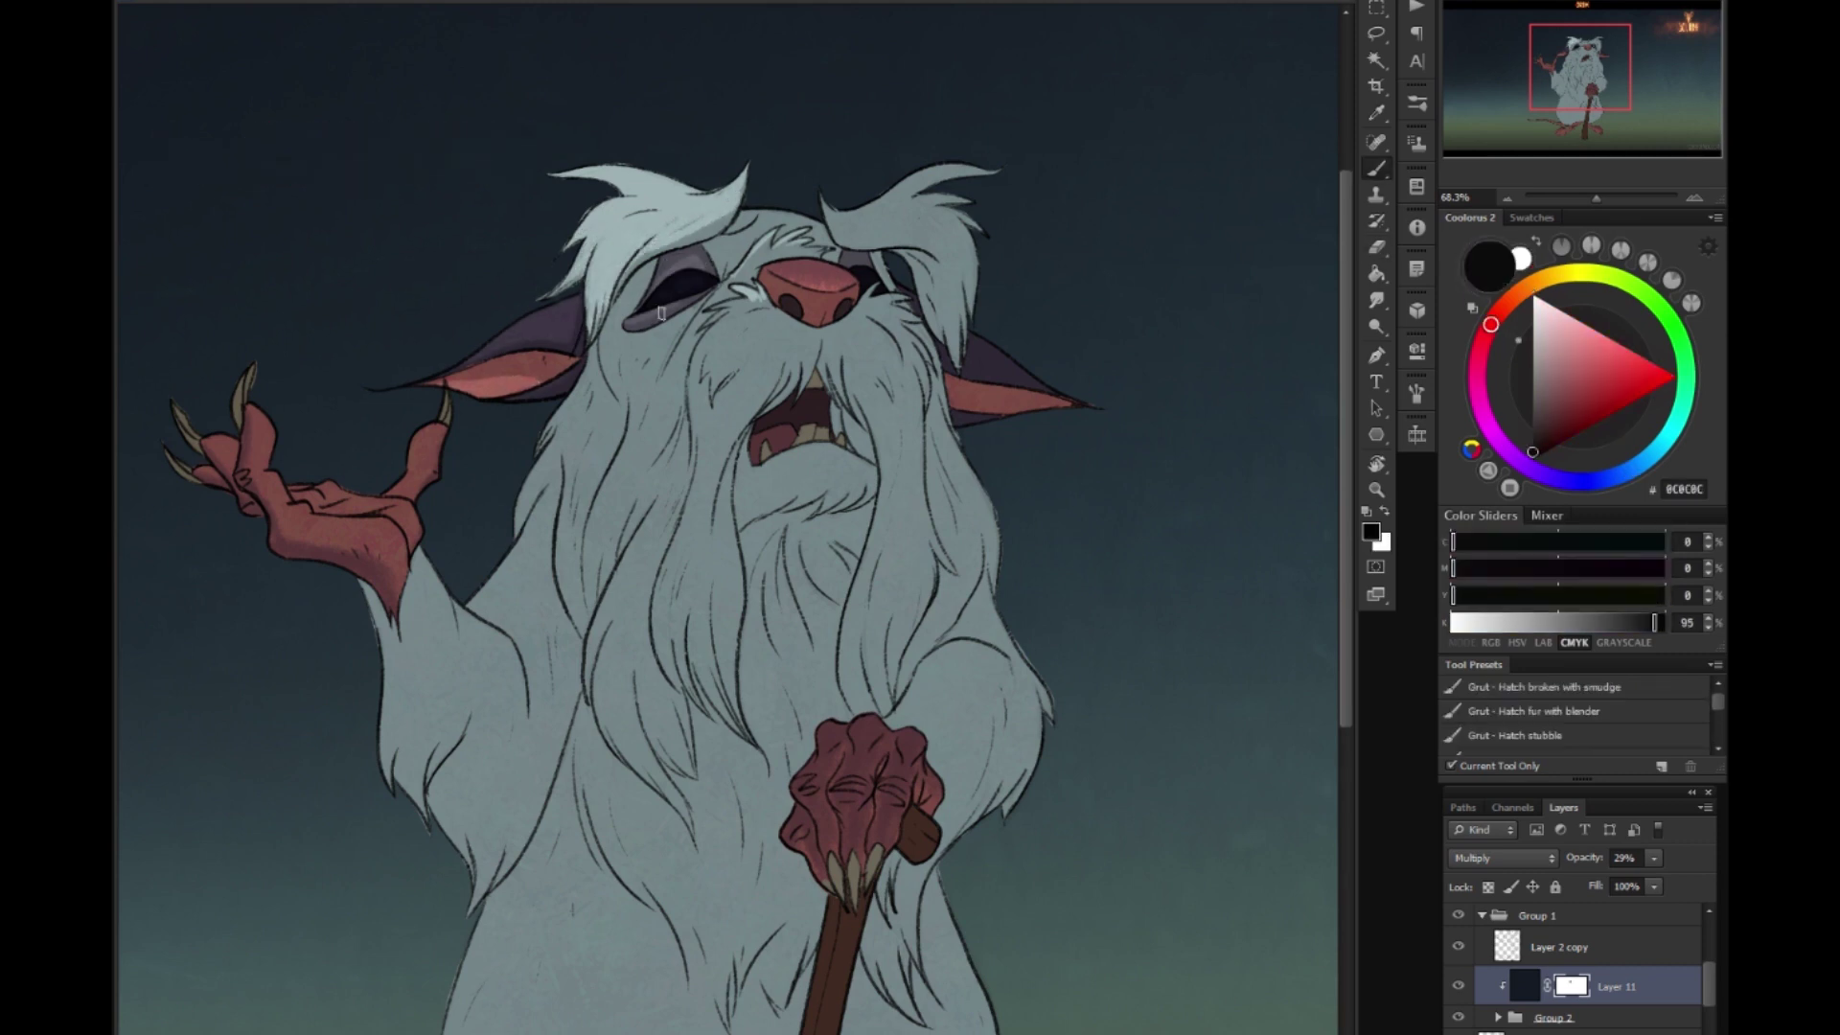
pyautogui.press('x')
pyautogui.press('x')
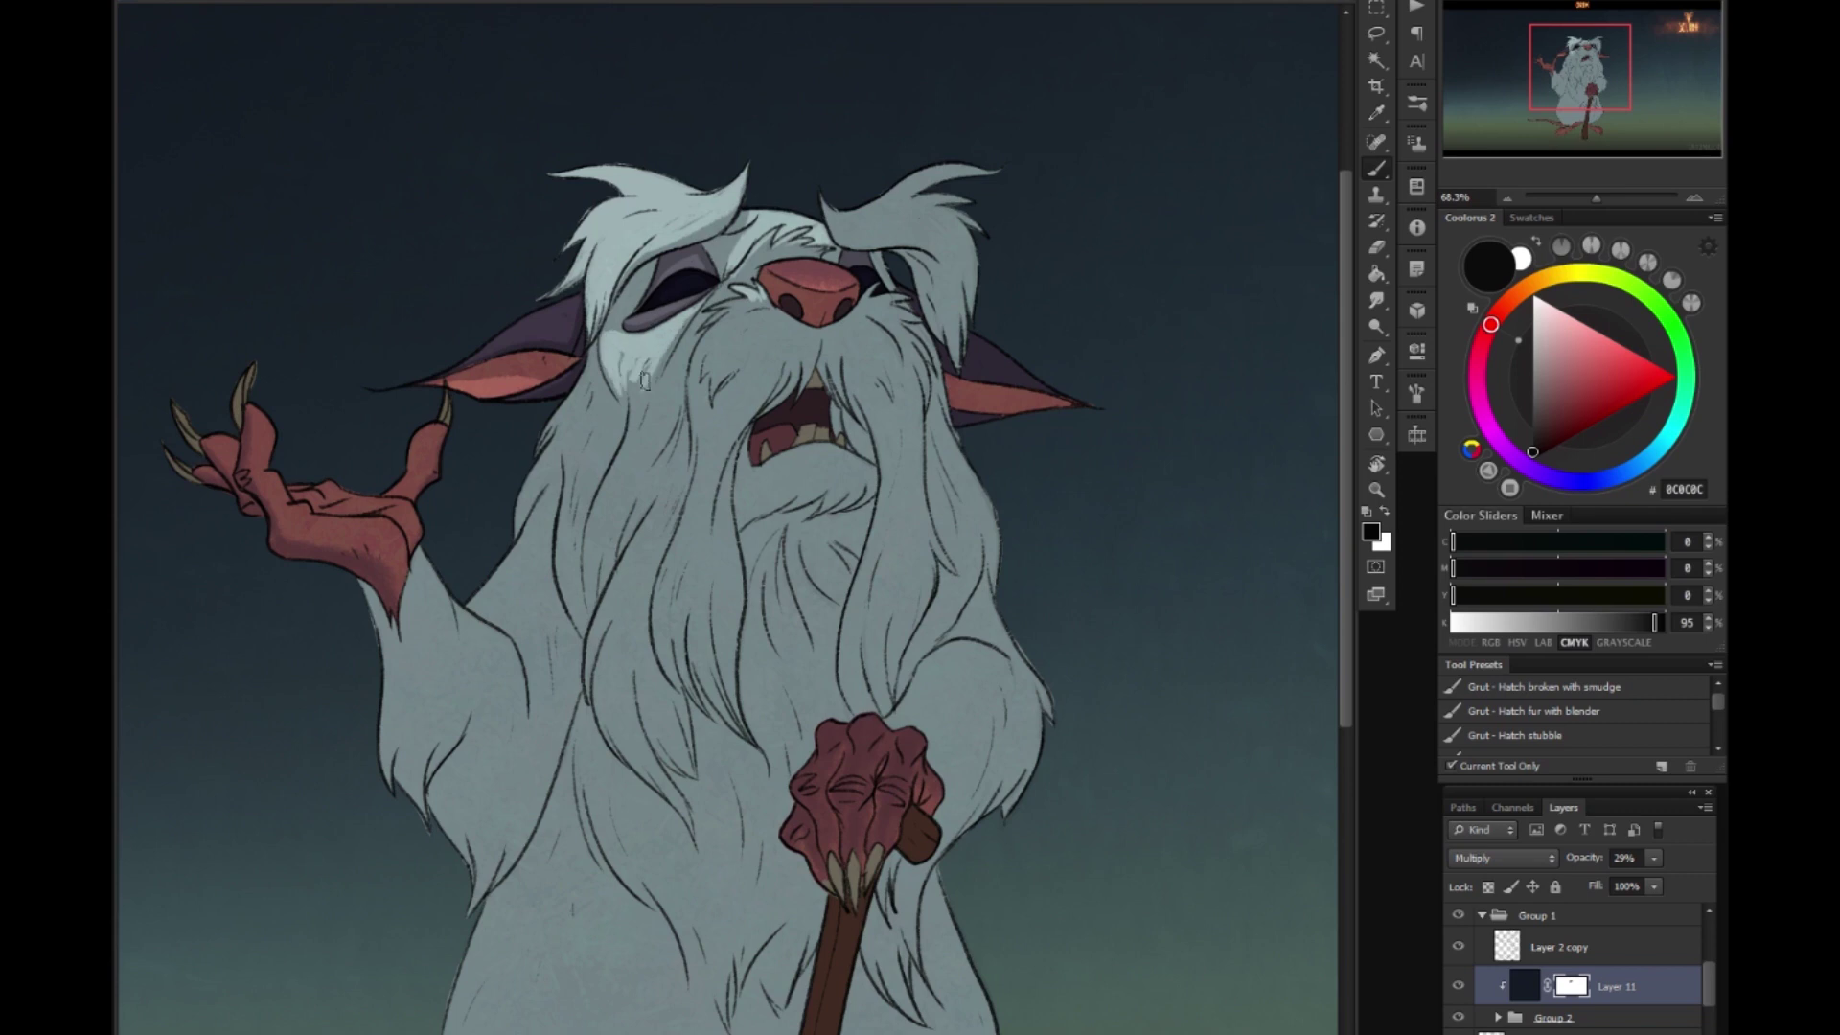
# Mask the shadow off the cheek fur beneath the left eye patch, alternating black and white to refine the edge.
pyautogui.press('x')
pyautogui.press('x')
pyautogui.moveTo(675, 330); pyautogui.dragTo(820, 405)
pyautogui.press('x')
pyautogui.press('x')
pyautogui.press('x')
pyautogui.press('x')
# Refine the lit and shaded strands of the right brow tuft on the shadow mask.
pyautogui.moveTo(988, 288); pyautogui.dragTo(1148, 227)
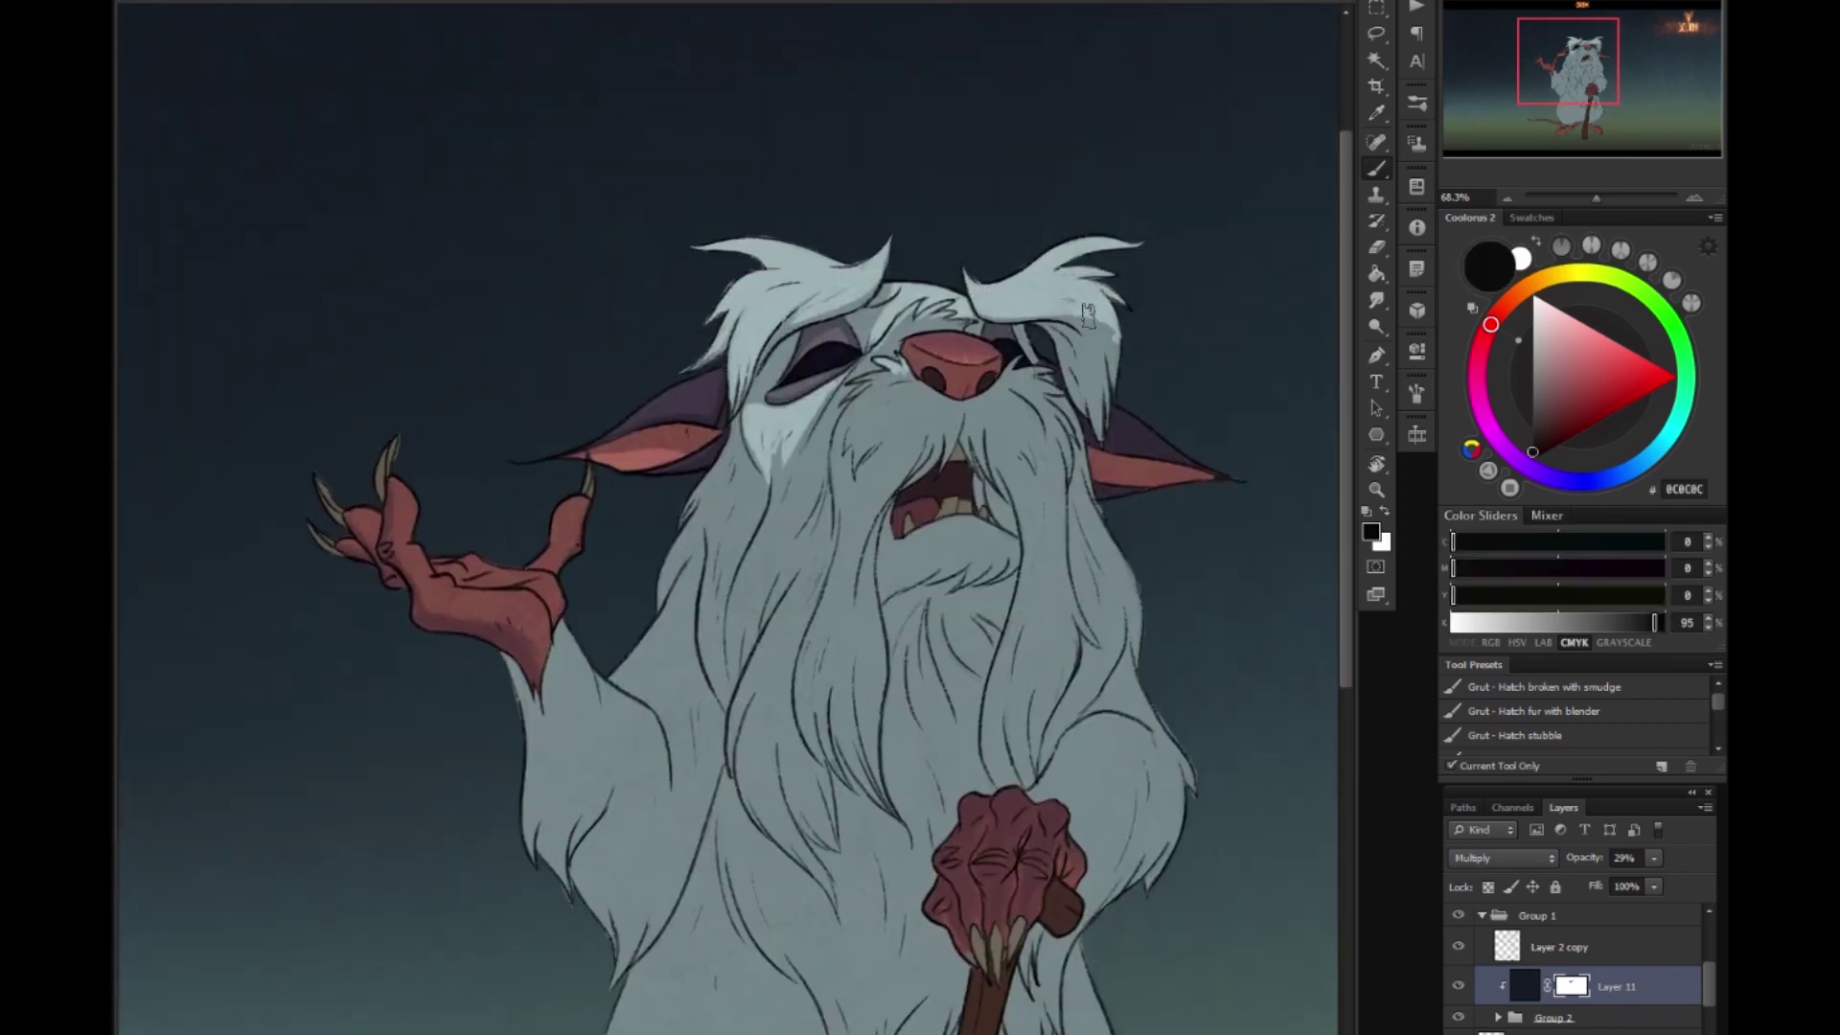
pyautogui.press('x')
pyautogui.press('x')
pyautogui.moveTo(1068, 299); pyautogui.dragTo(992, 318)
pyautogui.press('x')
# Extend the lit area from the cheek down the side hair beside the left ear.
pyautogui.moveTo(826, 407); pyautogui.dragTo(786, 460)
pyautogui.press('x')
pyautogui.moveTo(720, 569); pyautogui.dragTo(733, 433)
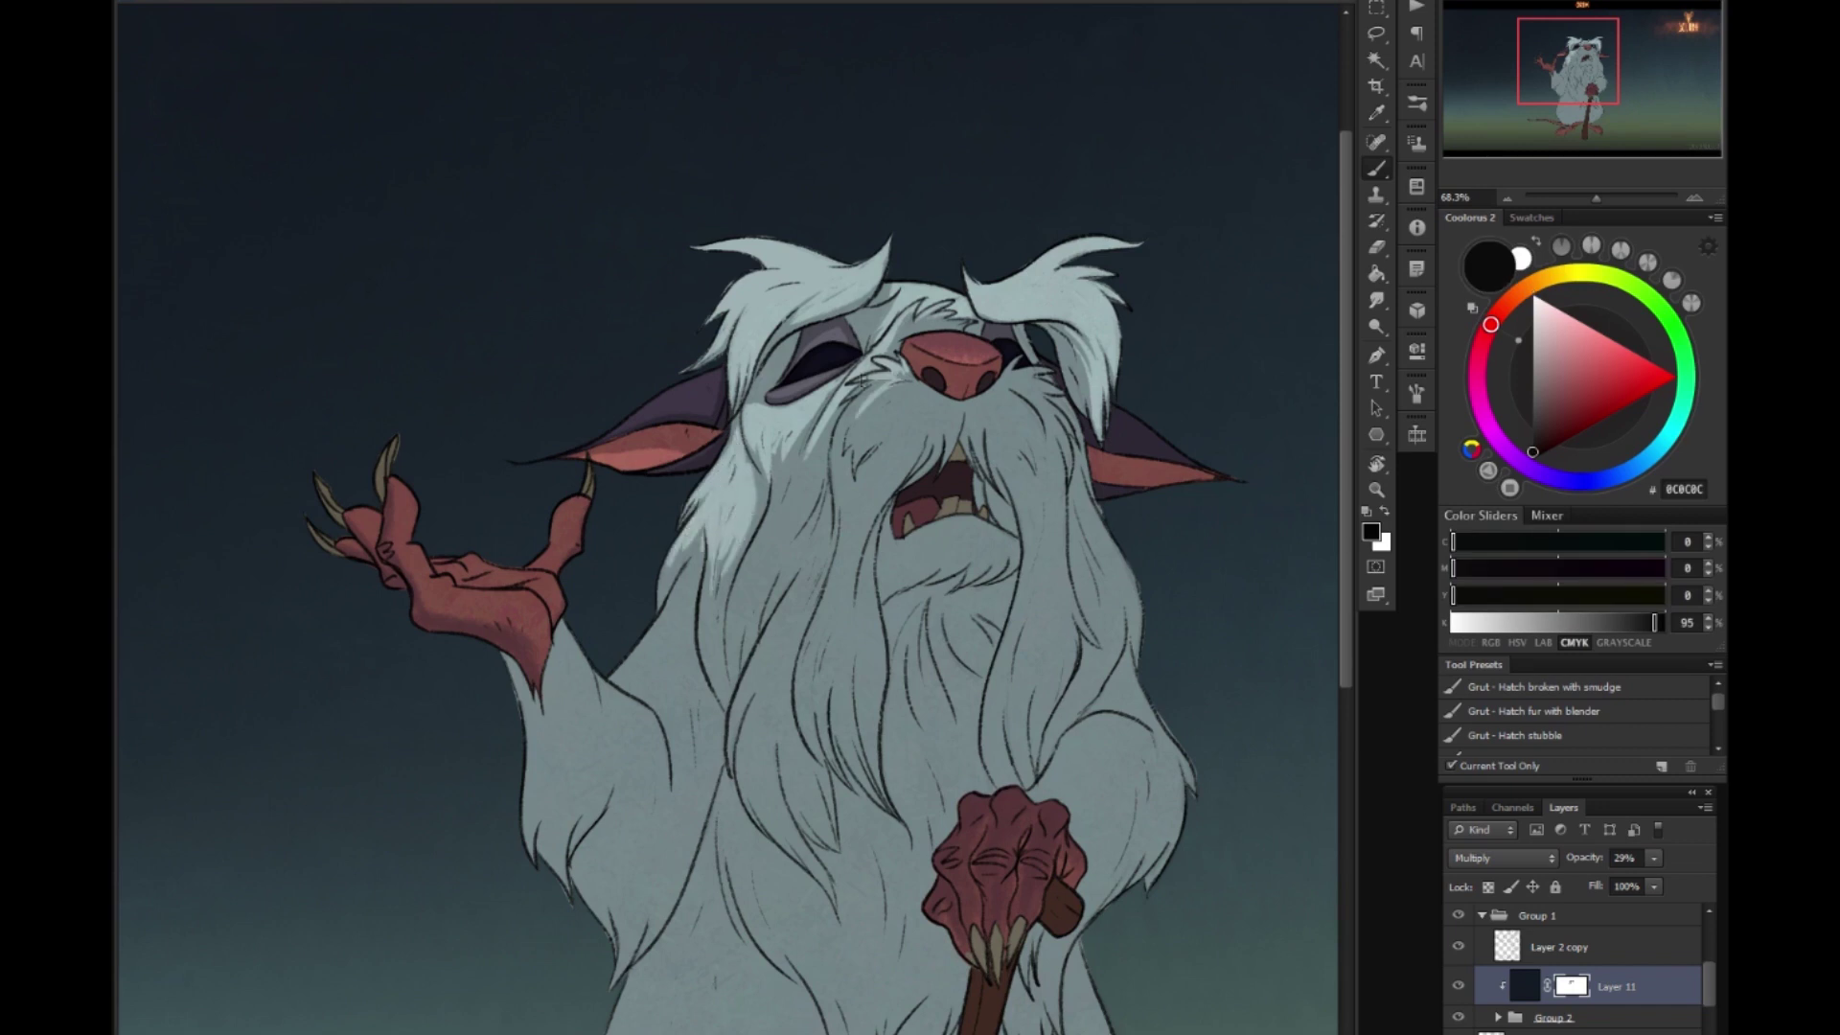
# Reveal lit strands across the left half of the moustache and around the nose on the shadow mask.
pyautogui.moveTo(901, 400)
pyautogui.mouseDown()
pyautogui.moveTo(863, 460)
pyautogui.moveTo(867, 575)
pyautogui.mouseUp()
pyautogui.press('x')
pyautogui.moveTo(899, 446); pyautogui.dragTo(901, 484)
pyautogui.press('x')
pyautogui.press('x')
pyautogui.press('x')
pyautogui.moveTo(830, 412)
pyautogui.mouseDown()
pyautogui.moveTo(762, 503)
pyautogui.moveTo(793, 544)
pyautogui.moveTo(917, 399)
pyautogui.mouseUp()
pyautogui.moveTo(853, 450); pyautogui.dragTo(960, 384)
pyautogui.moveTo(968, 374)
pyautogui.mouseDown()
pyautogui.moveTo(987, 480)
pyautogui.moveTo(943, 488)
pyautogui.moveTo(943, 402)
pyautogui.mouseUp()
# Mask the shadow off the long side hair and the upper edge of the raised arm, alternating black and white.
pyautogui.press('x')
pyautogui.press('x')
pyautogui.press('x')
pyautogui.press('x')
pyautogui.press('x')
pyautogui.press('x')
pyautogui.press('x')
pyautogui.press('x')
pyautogui.moveTo(1493, 298); pyautogui.dragTo(1177, 324)
pyautogui.press('x')
pyautogui.press('x')
pyautogui.press('x')
pyautogui.press('x')
# Paint lit strands down the right half of the moustache beside the mouth on the shadow mask.
pyautogui.moveTo(1050, 388); pyautogui.dragTo(1092, 287)
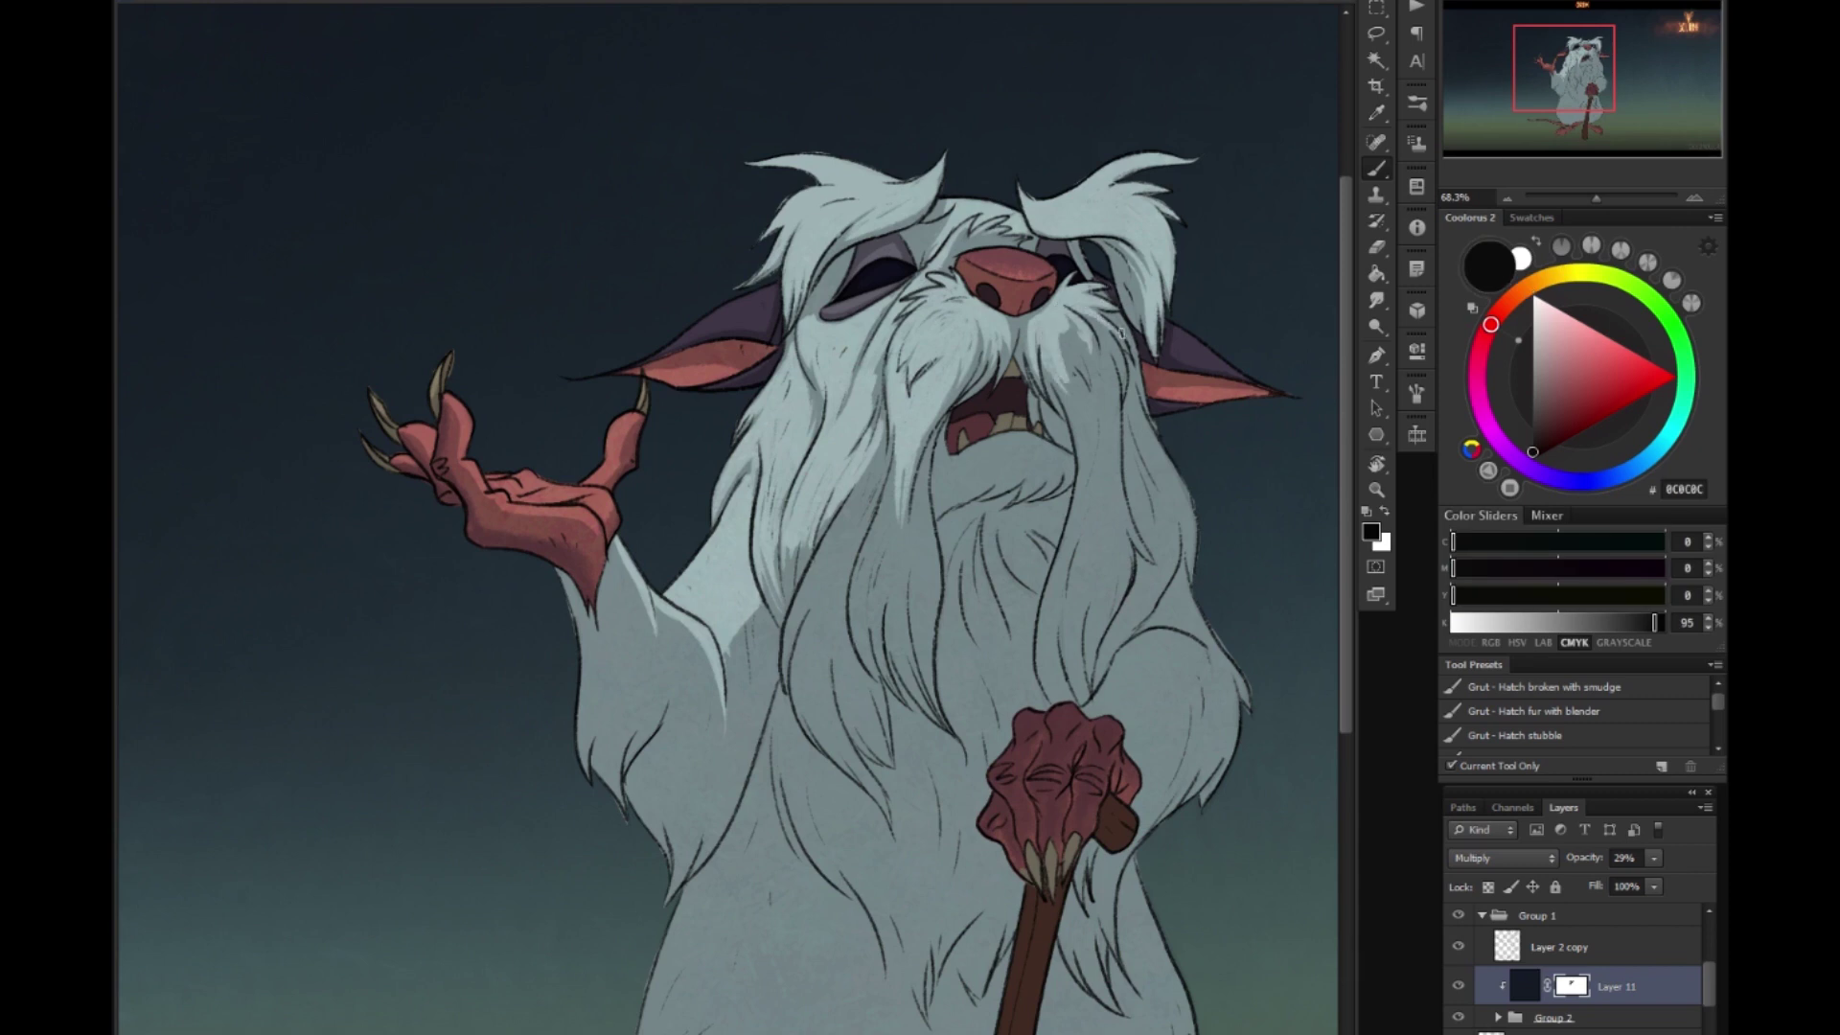
pyautogui.moveTo(1079, 440); pyautogui.dragTo(1068, 355)
pyautogui.press('x')
pyautogui.press('x')
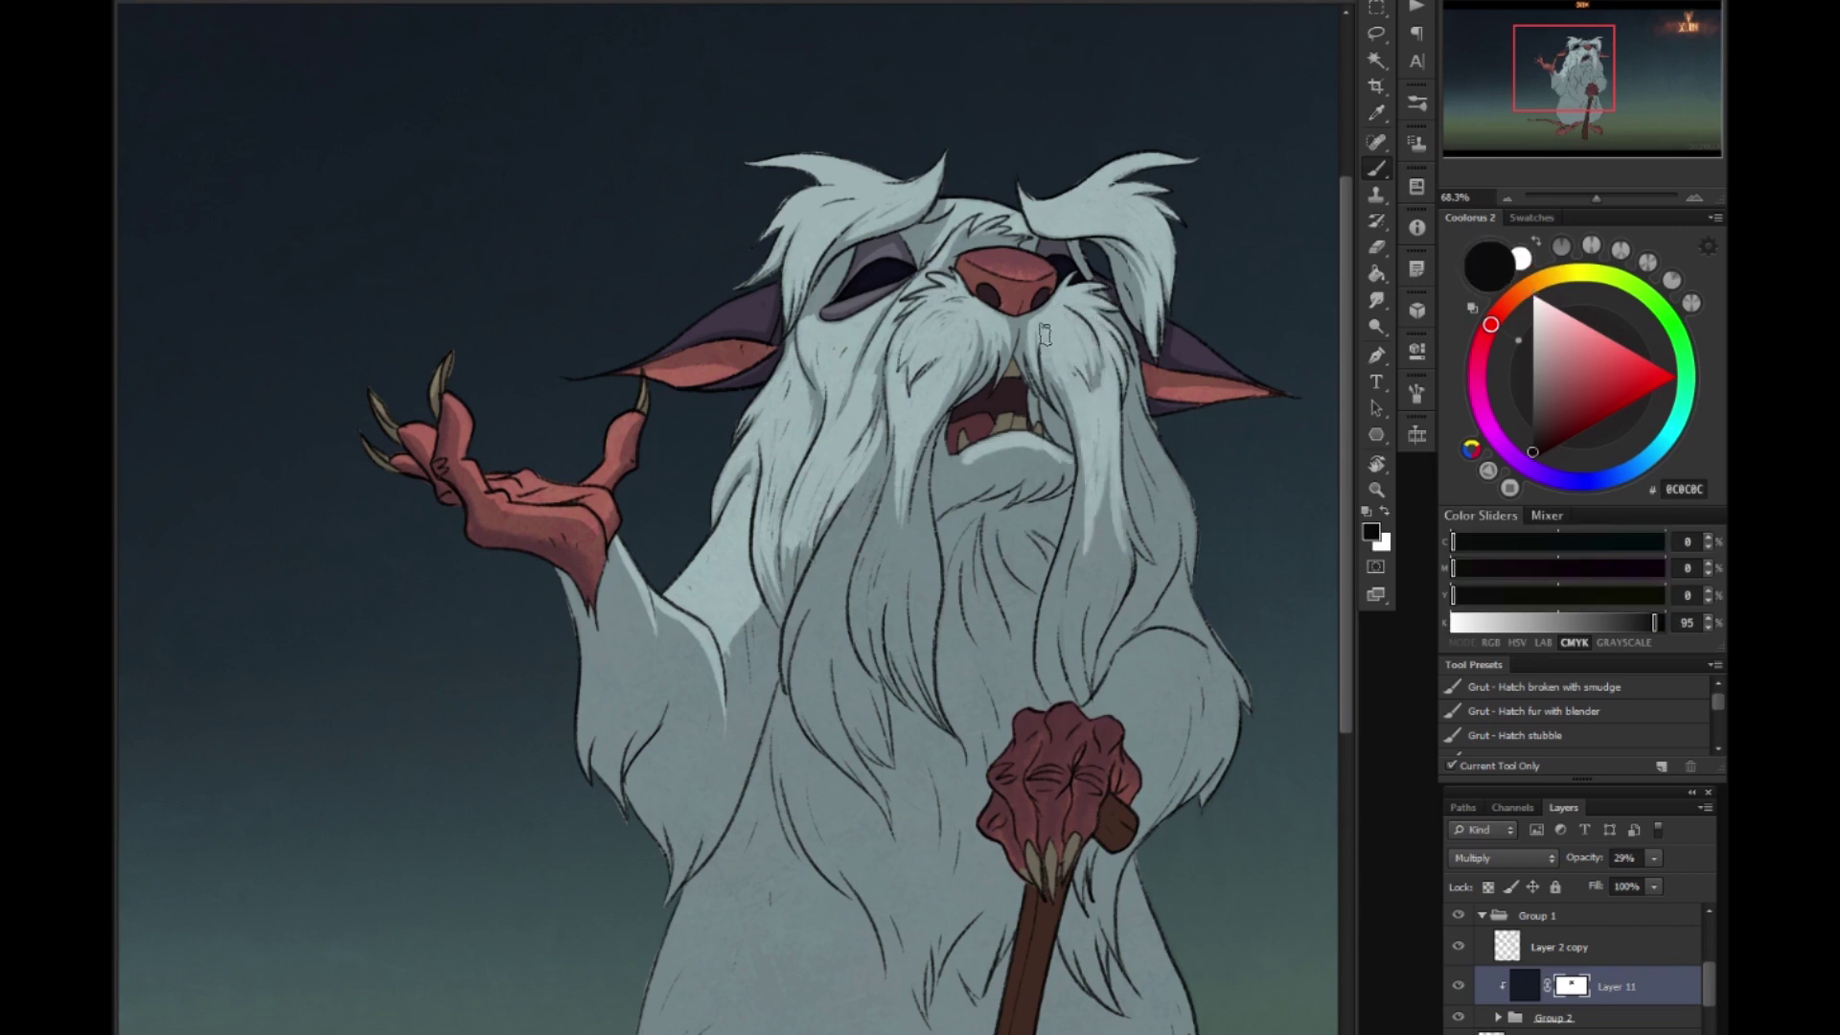
# Reveal lit strands along the long beard lock hanging beside the mouth on the shadow mask.
pyautogui.press('x')
pyautogui.press('x')
pyautogui.press('x')
pyautogui.press('x')
pyautogui.moveTo(896, 662)
pyautogui.mouseDown()
pyautogui.moveTo(853, 465)
pyautogui.moveTo(795, 460)
pyautogui.mouseUp()
pyautogui.moveTo(1108, 310); pyautogui.dragTo(1073, 219)
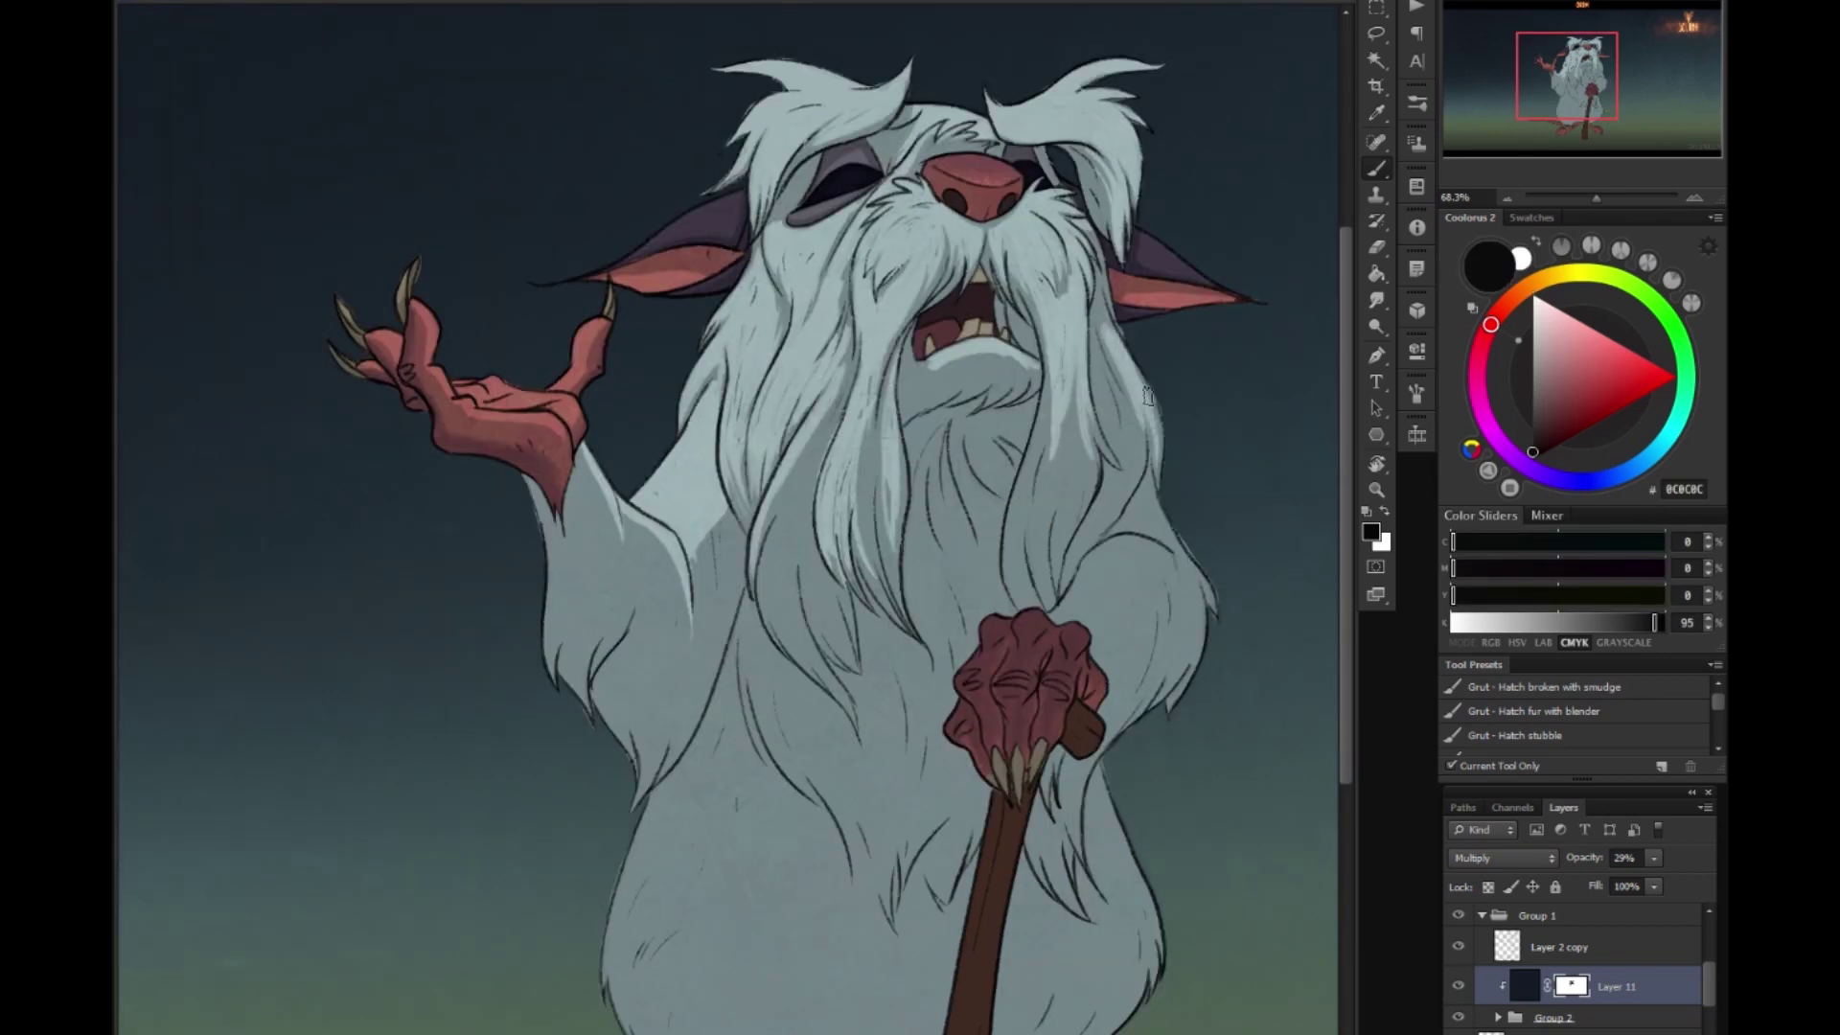
# Mask the shadow off strands of the side hair below the right ear, alternating black and white.
pyautogui.press('x')
pyautogui.press('x')
pyautogui.press('x')
pyautogui.press('x')
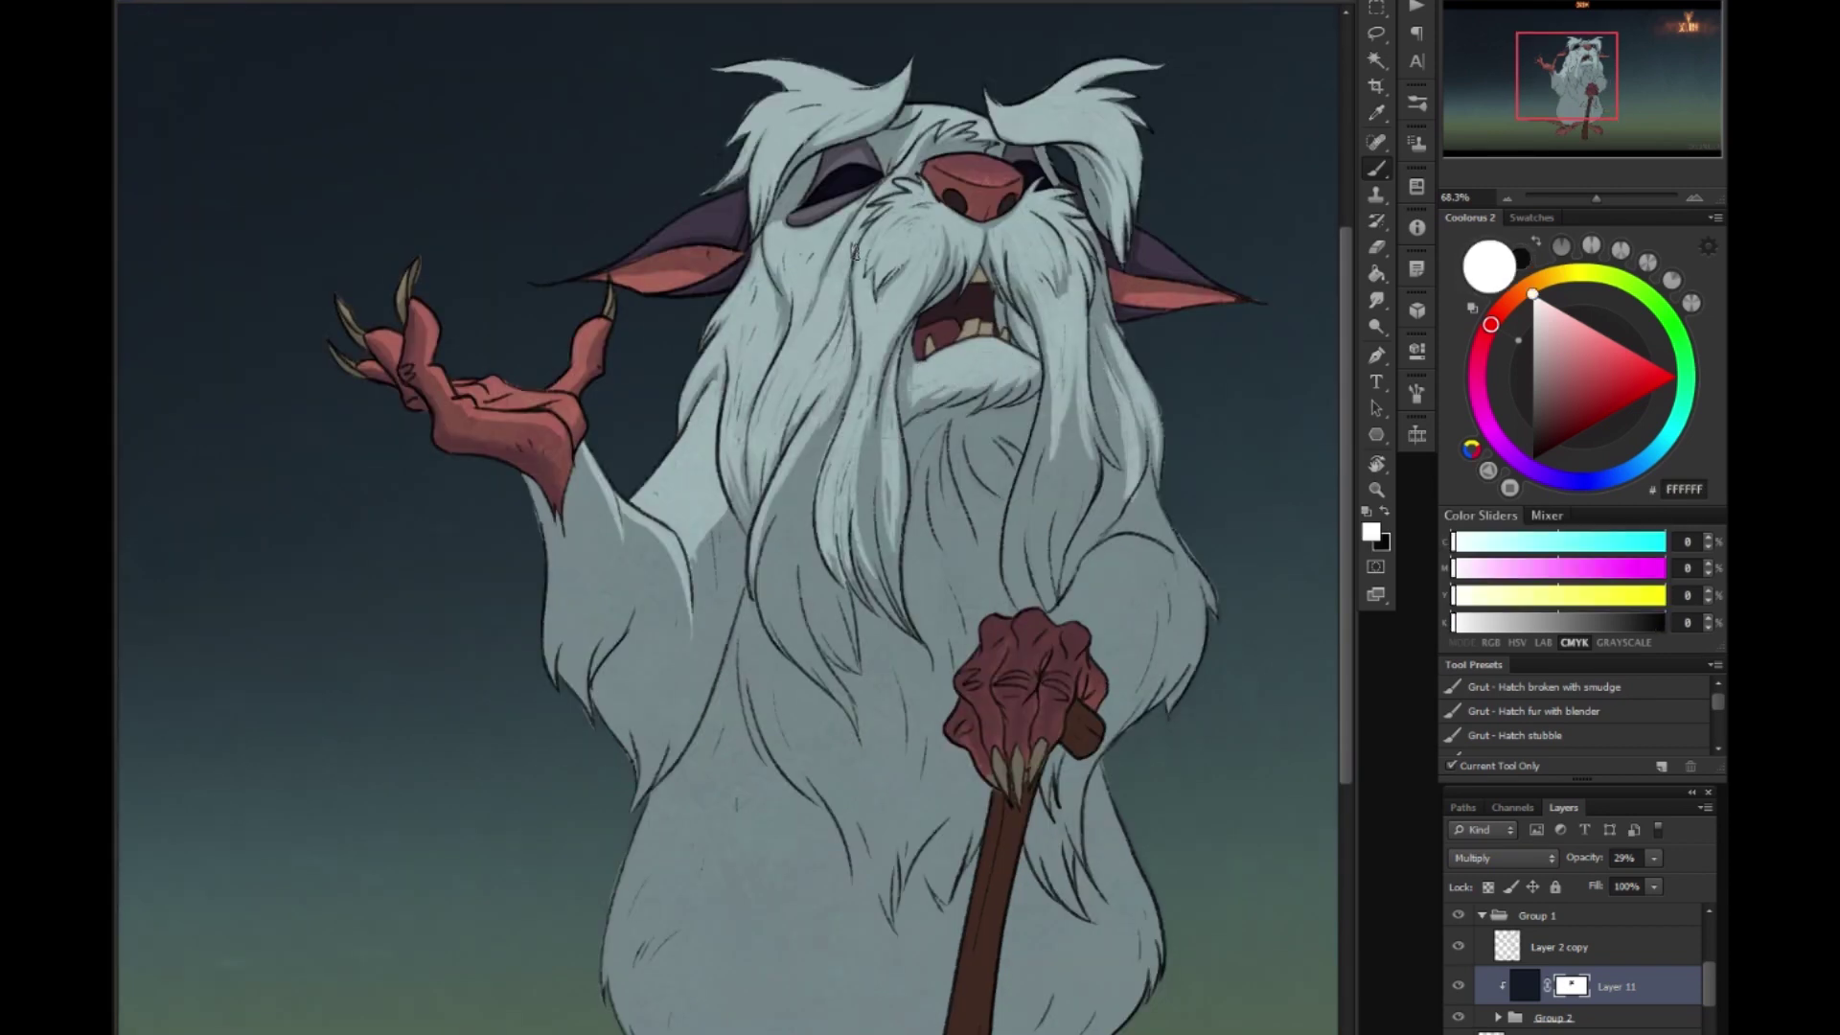
# Clear the shadow from the beard locks that hang lowest left of the mouth.
pyautogui.moveTo(839, 647); pyautogui.dragTo(805, 455)
pyautogui.moveTo(819, 659); pyautogui.dragTo(767, 424)
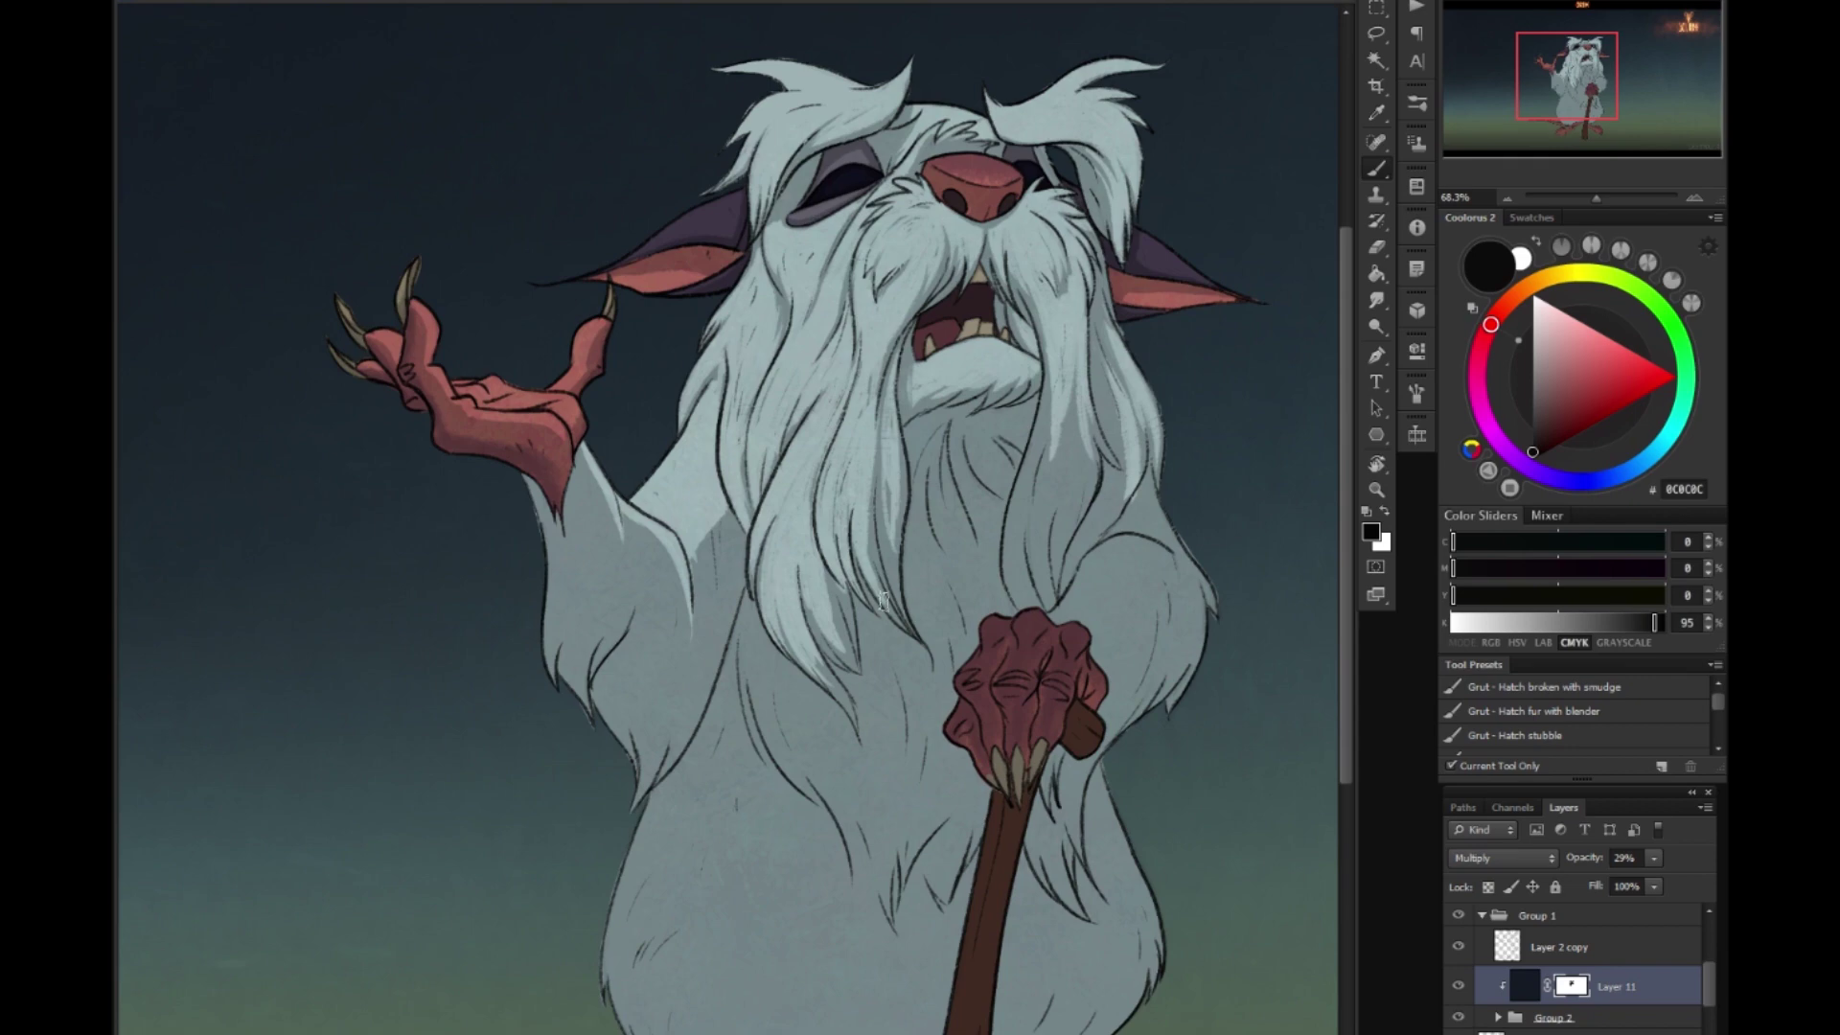
pyautogui.press('x')
# Reveal light on the chest above the staff hand and block in a lit patch on the left of the belly.
pyautogui.moveTo(896, 470); pyautogui.dragTo(982, 191)
pyautogui.press('x')
pyautogui.moveTo(805, 748); pyautogui.dragTo(728, 527)
pyautogui.moveTo(862, 460); pyautogui.dragTo(748, 671)
pyautogui.moveTo(929, 571); pyautogui.dragTo(901, 441)
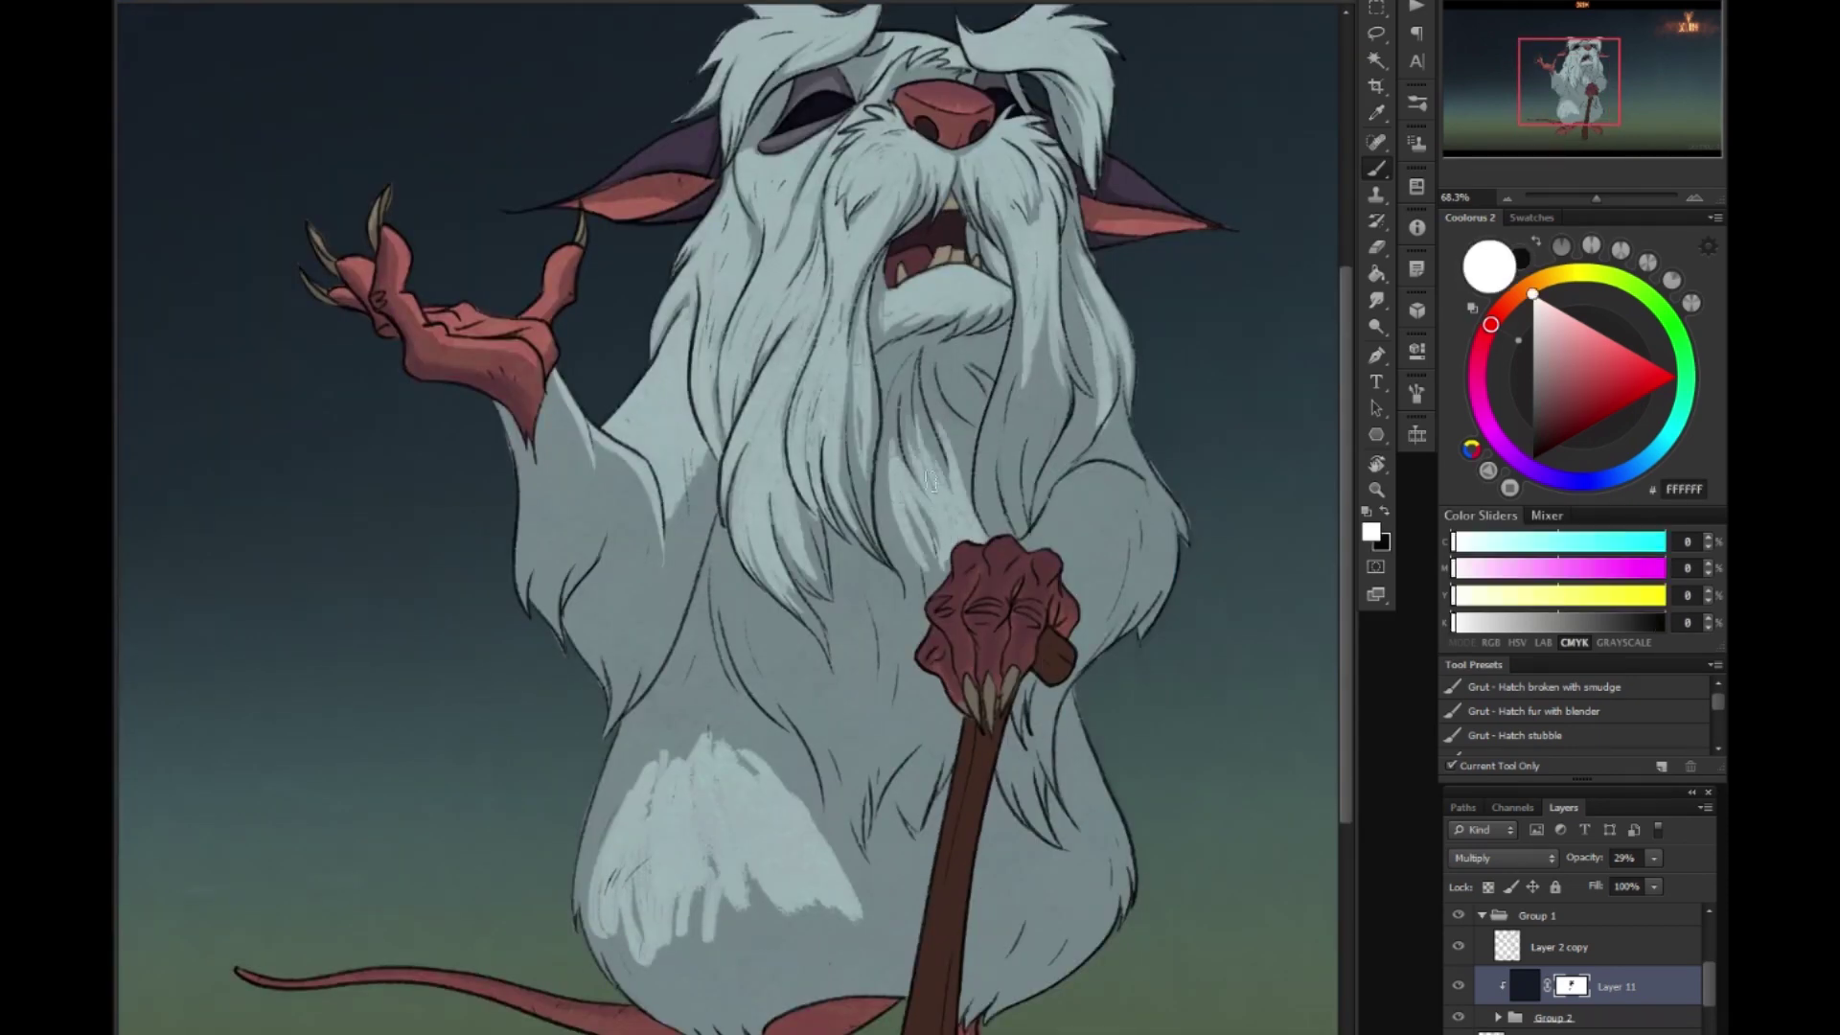
# Extend the lit strands to the tip of the right beard lock and light the top of the staff arm's sleeve.
pyautogui.moveTo(1002, 526); pyautogui.dragTo(1020, 314)
pyautogui.moveTo(1040, 532); pyautogui.dragTo(1064, 291)
pyautogui.press('x')
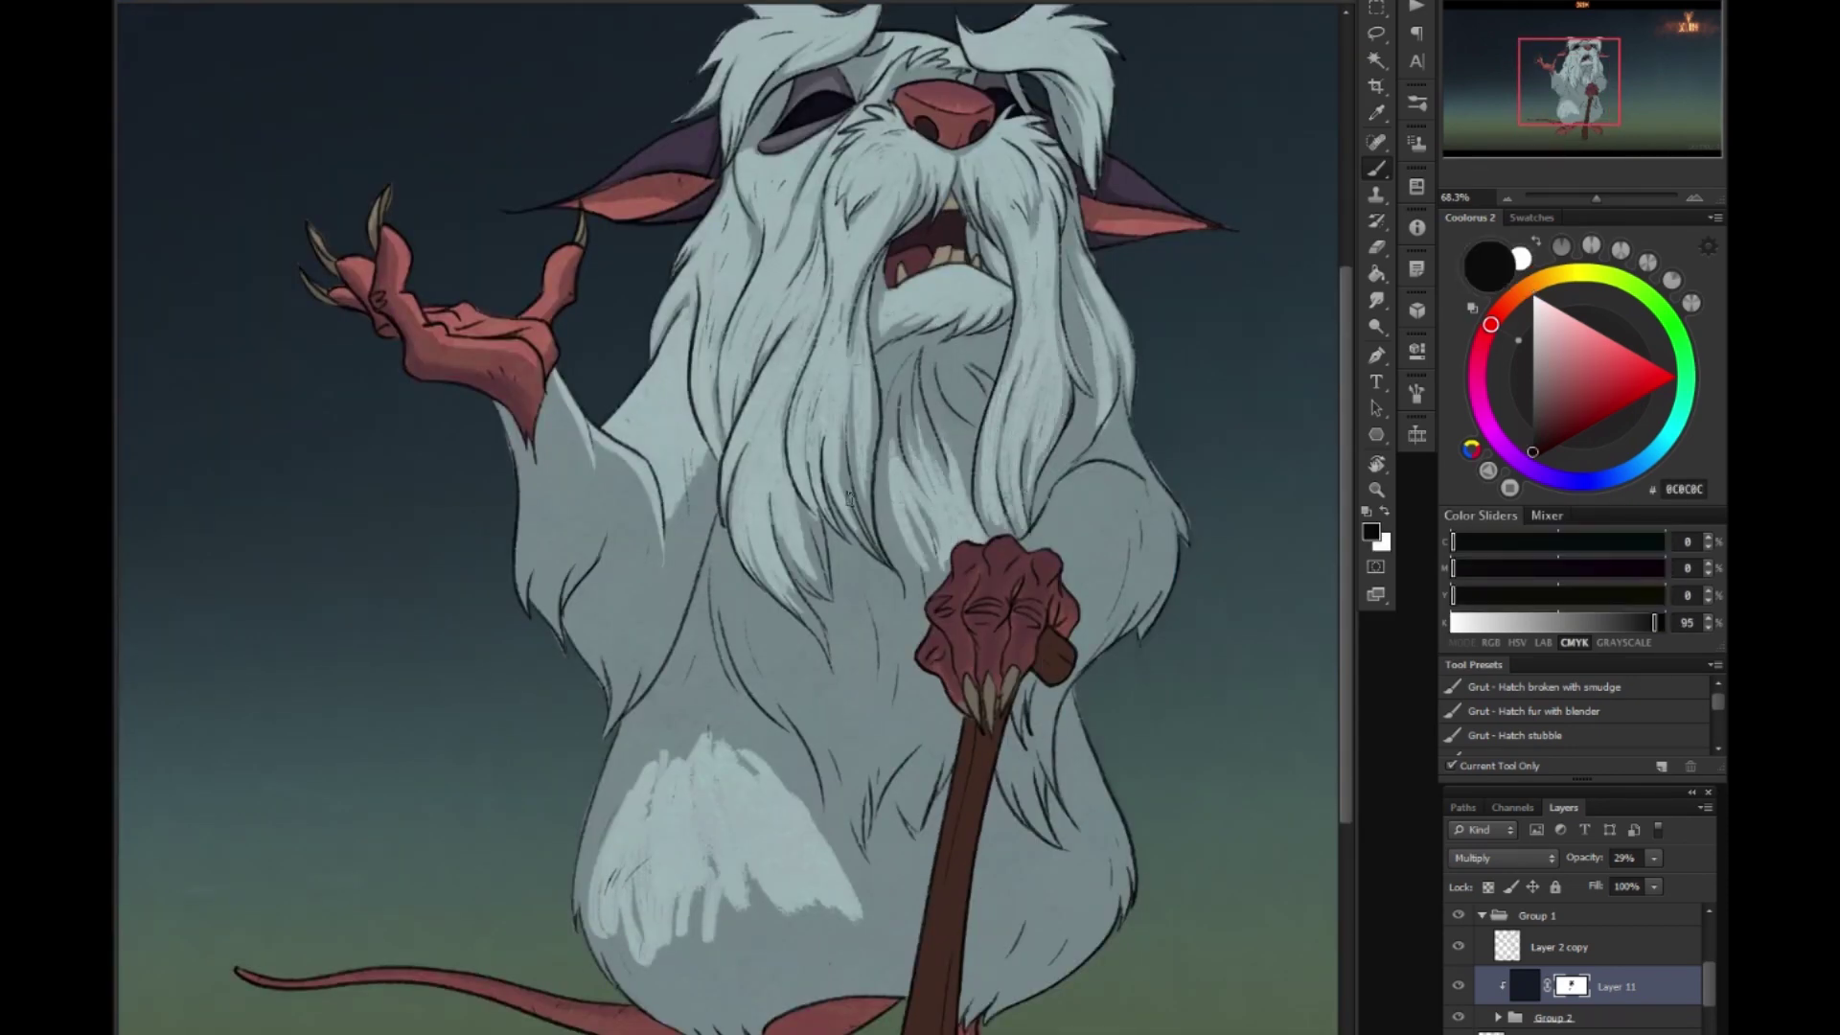
pyautogui.scroll(-3, 810, 563)
pyautogui.hscroll(2, 971, 378)
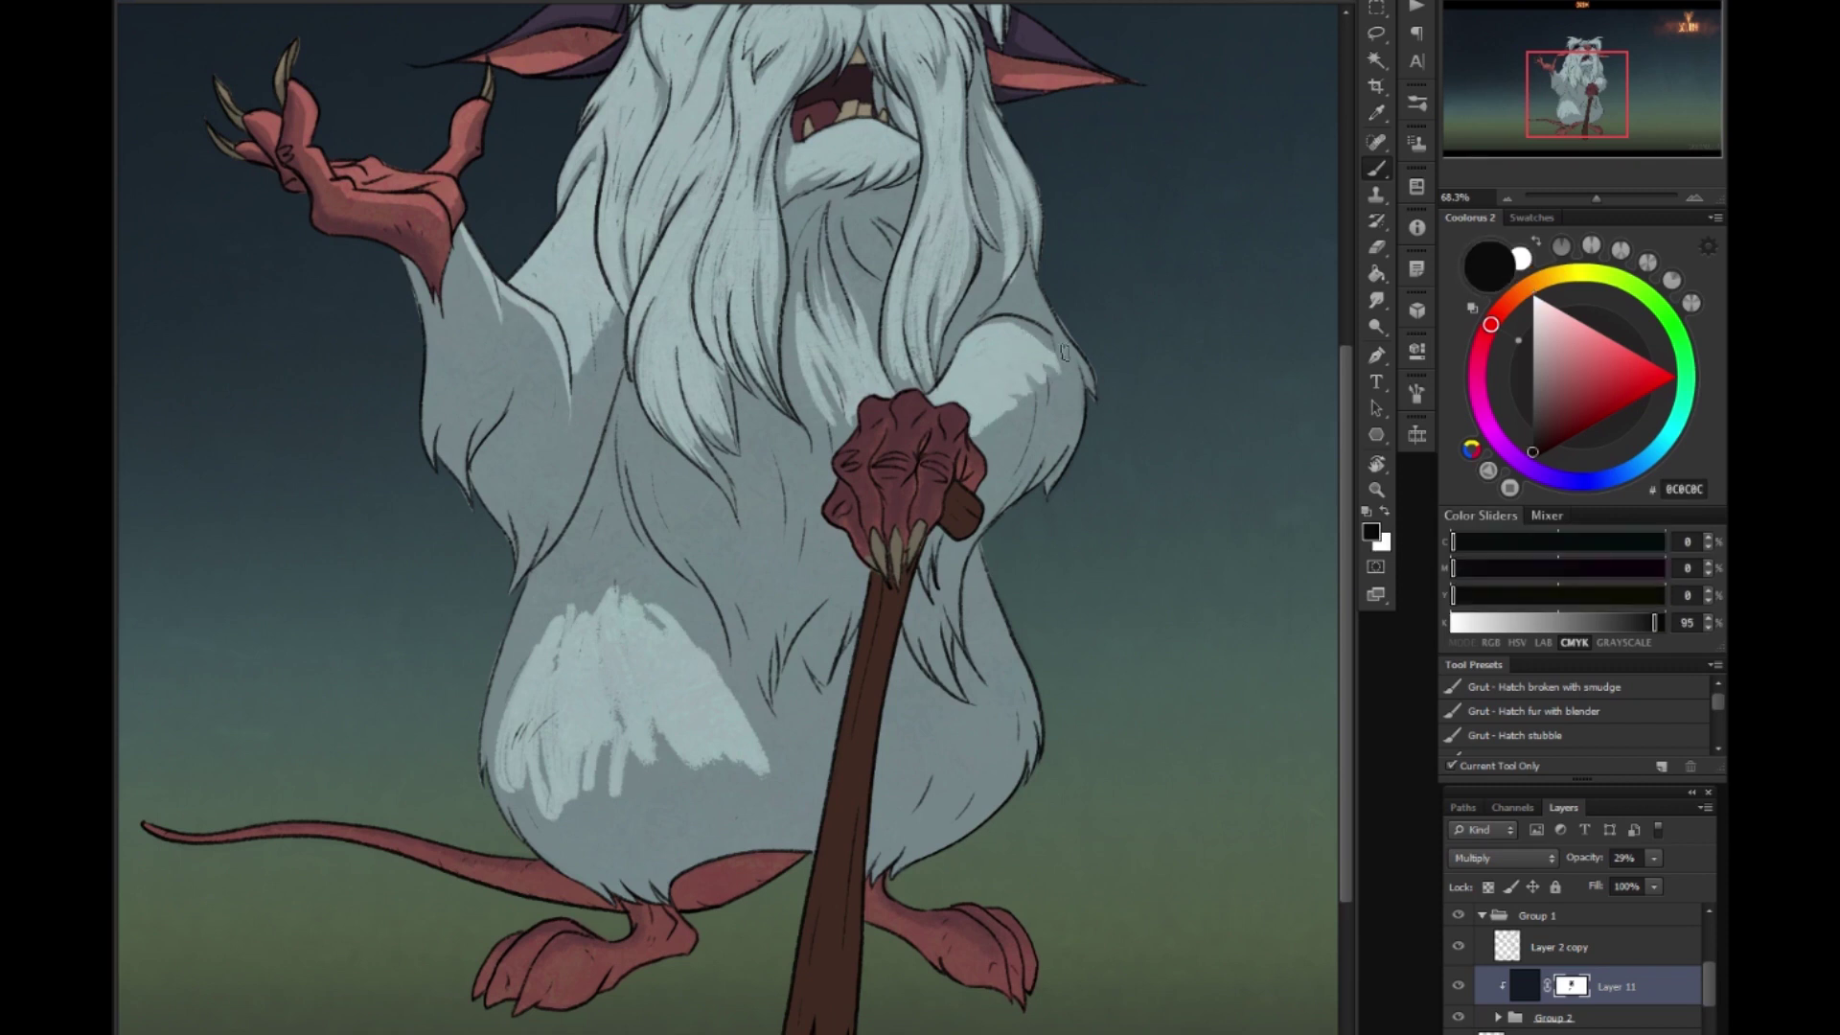
# Reveal lit areas on the staff-holding hand and along the wooden staff on the shadow mask.
pyautogui.scroll(2, 1002, 406)
pyautogui.hscroll(-2, 1003, 407)
pyautogui.press('x')
pyautogui.press('x')
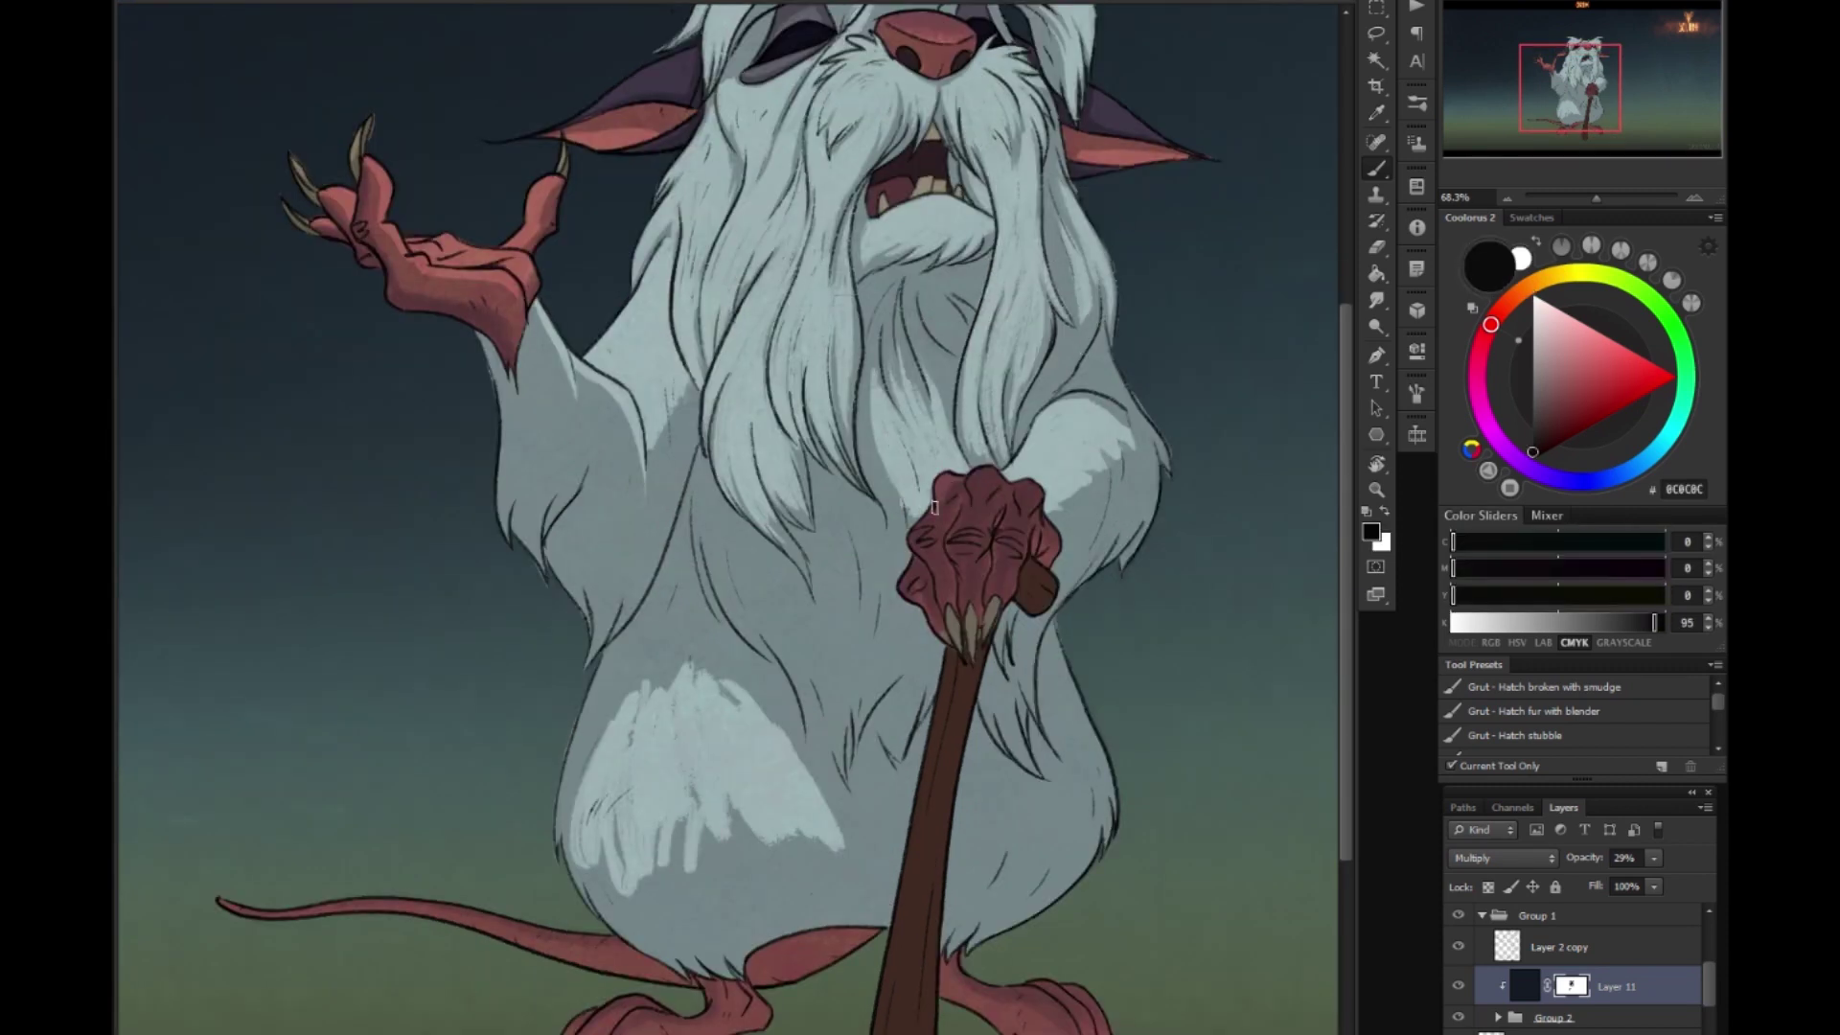
pyautogui.scroll(-1, 987, 479)
pyautogui.hscroll(1, 983, 521)
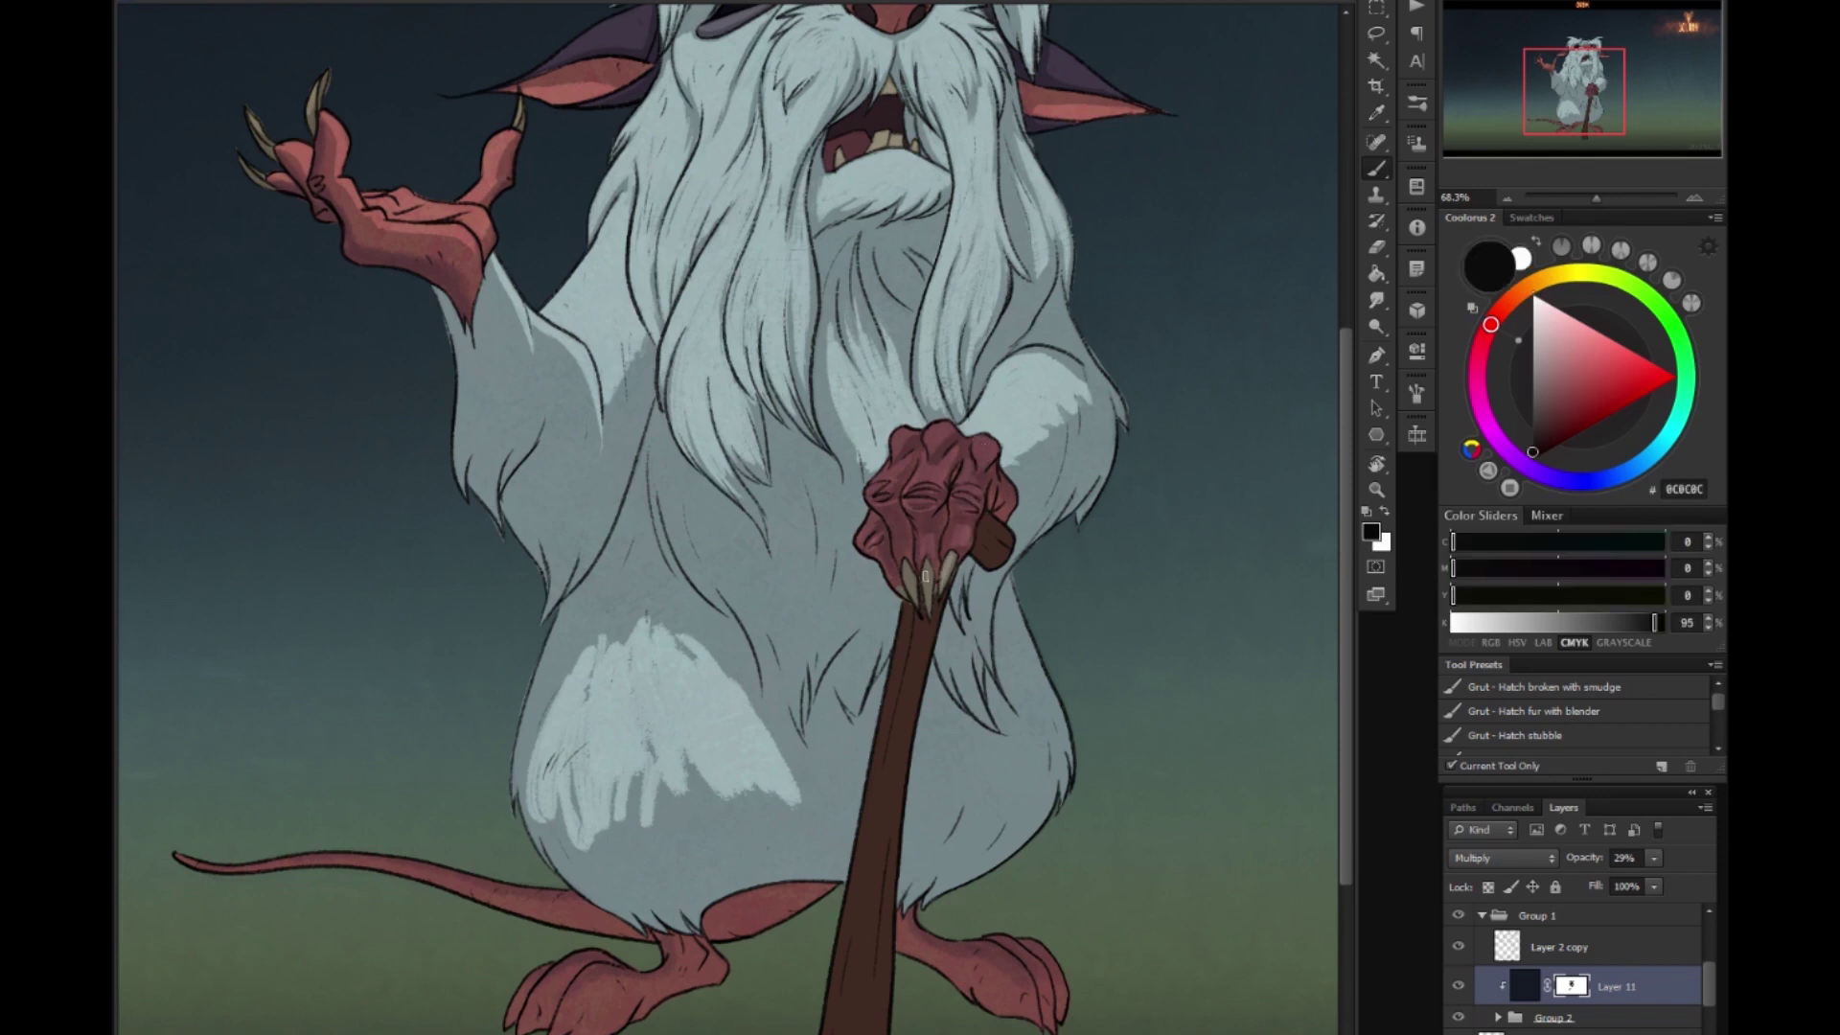
pyautogui.scroll(-3, 1008, 448)
pyautogui.hscroll(1, 1009, 447)
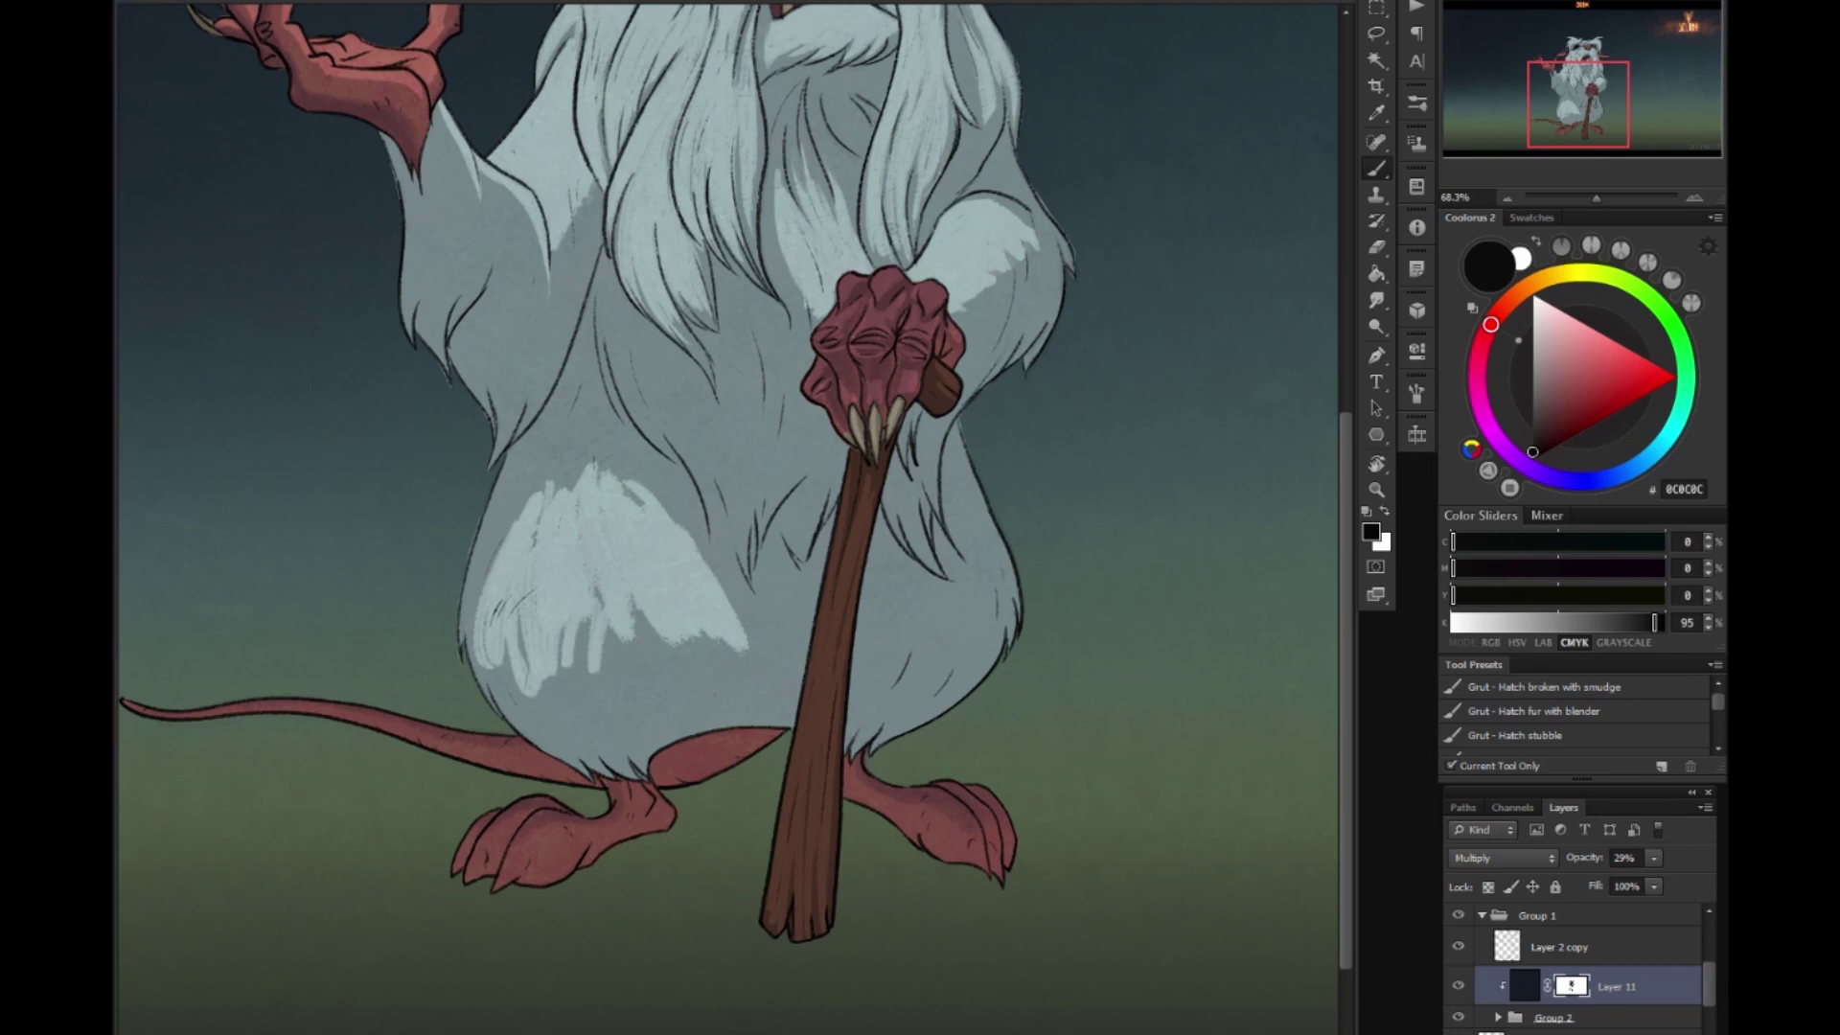
# Paint lit strands through the lower central beard beside the staff hand, swapping black and white.
pyautogui.moveTo(676, 316); pyautogui.dragTo(729, 440)
pyautogui.moveTo(728, 306); pyautogui.dragTo(767, 460)
pyautogui.press('x')
pyautogui.press('x')
pyautogui.moveTo(661, 278); pyautogui.dragTo(618, 421)
pyautogui.press('x')
# Extend the lit patch on the belly upward beneath the beard and raised arm.
pyautogui.moveTo(729, 317)
pyautogui.mouseDown()
pyautogui.moveTo(762, 402)
pyautogui.moveTo(565, 561)
pyautogui.moveTo(479, 666)
pyautogui.moveTo(499, 709)
pyautogui.mouseUp()
pyautogui.press('x')
pyautogui.press('x')
pyautogui.press('x')
pyautogui.moveTo(604, 579); pyautogui.dragTo(537, 714)
pyautogui.moveTo(619, 434); pyautogui.dragTo(436, 375)
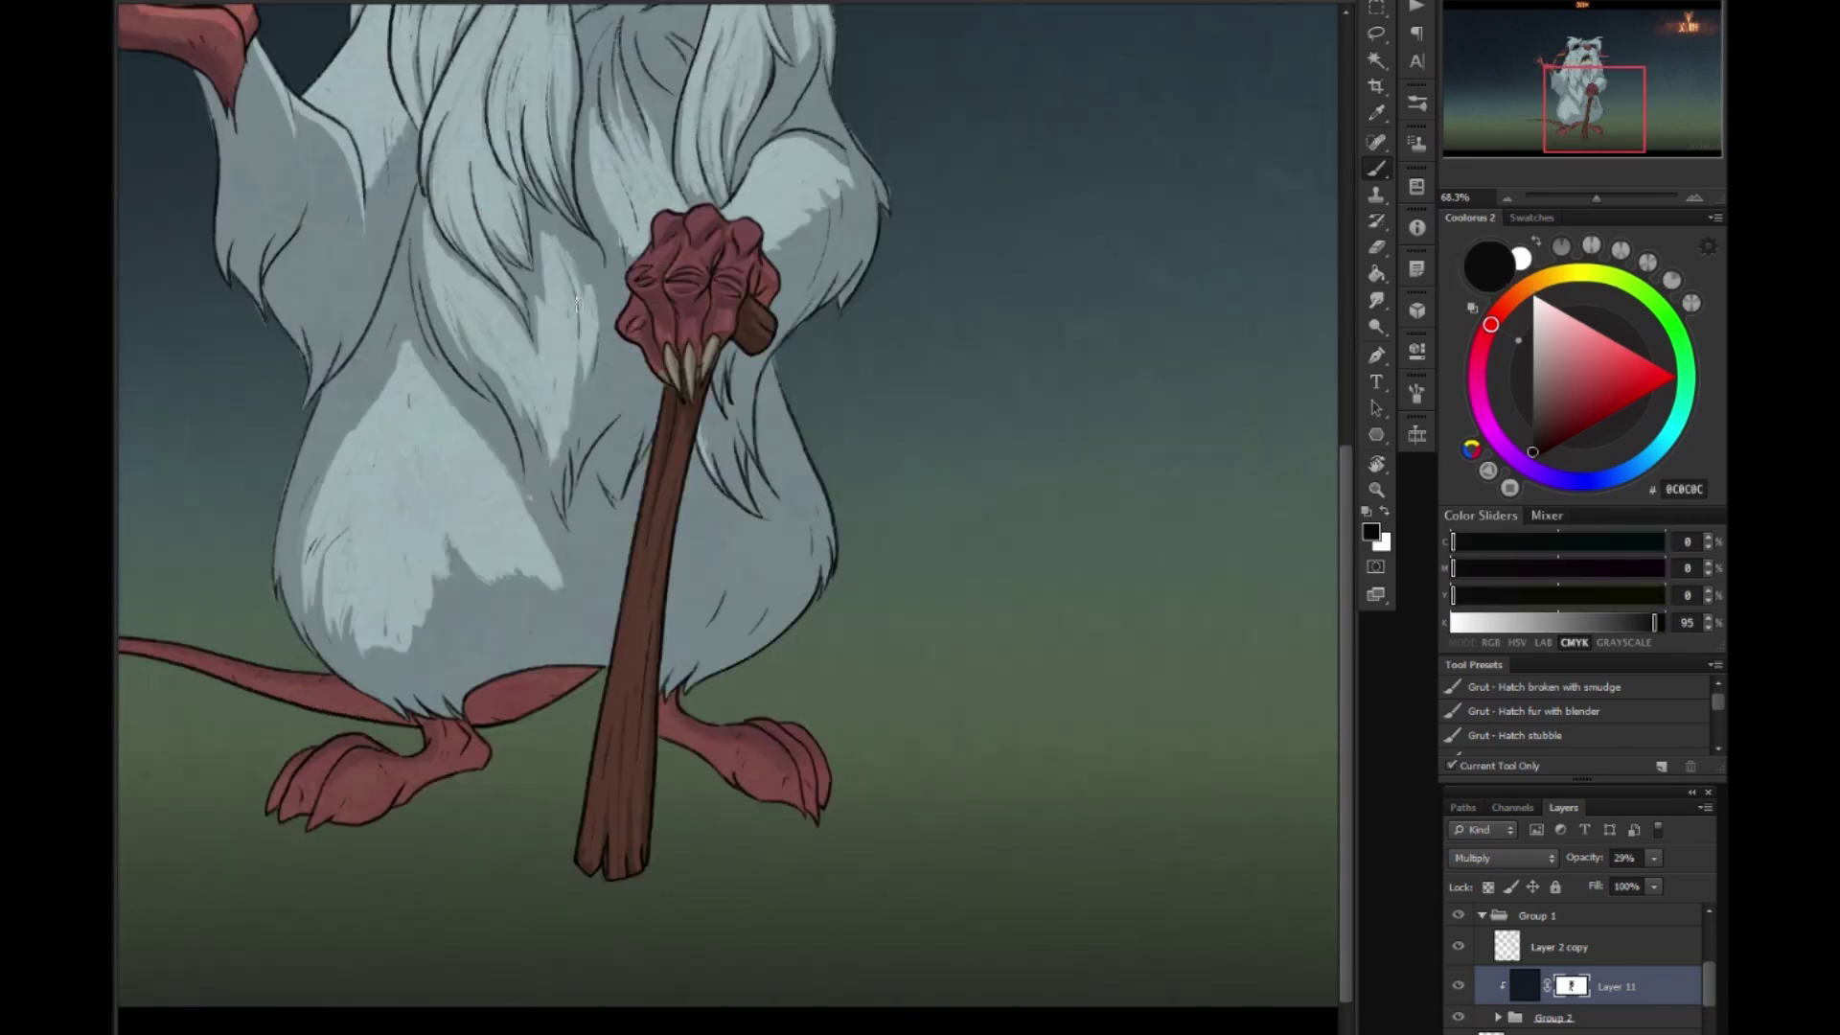
# Widen the belly's lit area toward the staff and light the pointed tip of the beard.
pyautogui.moveTo(581, 357); pyautogui.dragTo(573, 418)
pyautogui.press('x')
pyautogui.press('x')
pyautogui.press('x')
pyautogui.press('x')
pyautogui.moveTo(602, 573); pyautogui.dragTo(533, 458)
# Reveal lit areas along the tail and on top of the left foot.
pyautogui.moveTo(360, 441); pyautogui.dragTo(705, 397)
pyautogui.press('x')
pyautogui.press('x')
pyautogui.press('x')
pyautogui.press('x')
pyautogui.press('x')
pyautogui.press('x')
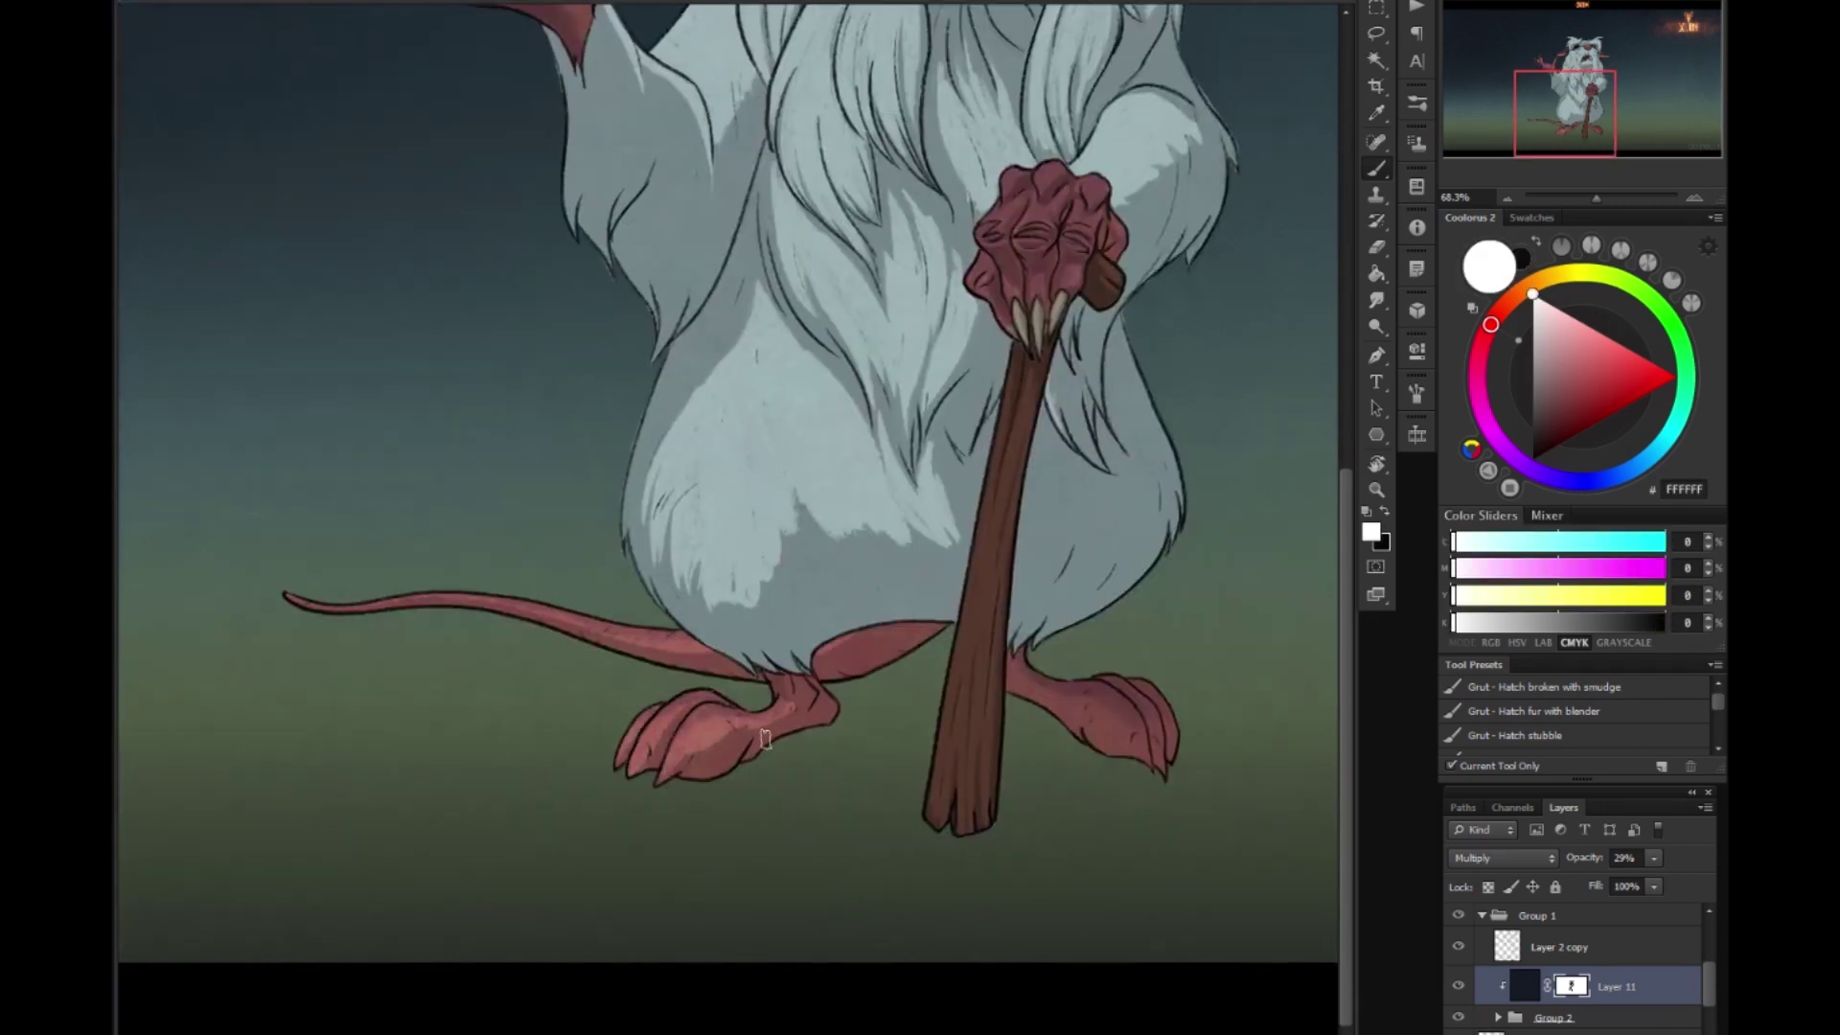
# Light the right foot and shape the lower edge of the belly's lit area with fur-like strokes.
pyautogui.press('x')
pyautogui.press('x')
pyautogui.press('x')
pyautogui.moveTo(824, 656); pyautogui.dragTo(762, 714)
pyautogui.press('x')
pyautogui.press('x')
pyautogui.press('x')
pyautogui.moveTo(758, 503); pyautogui.dragTo(728, 652)
pyautogui.press('x')
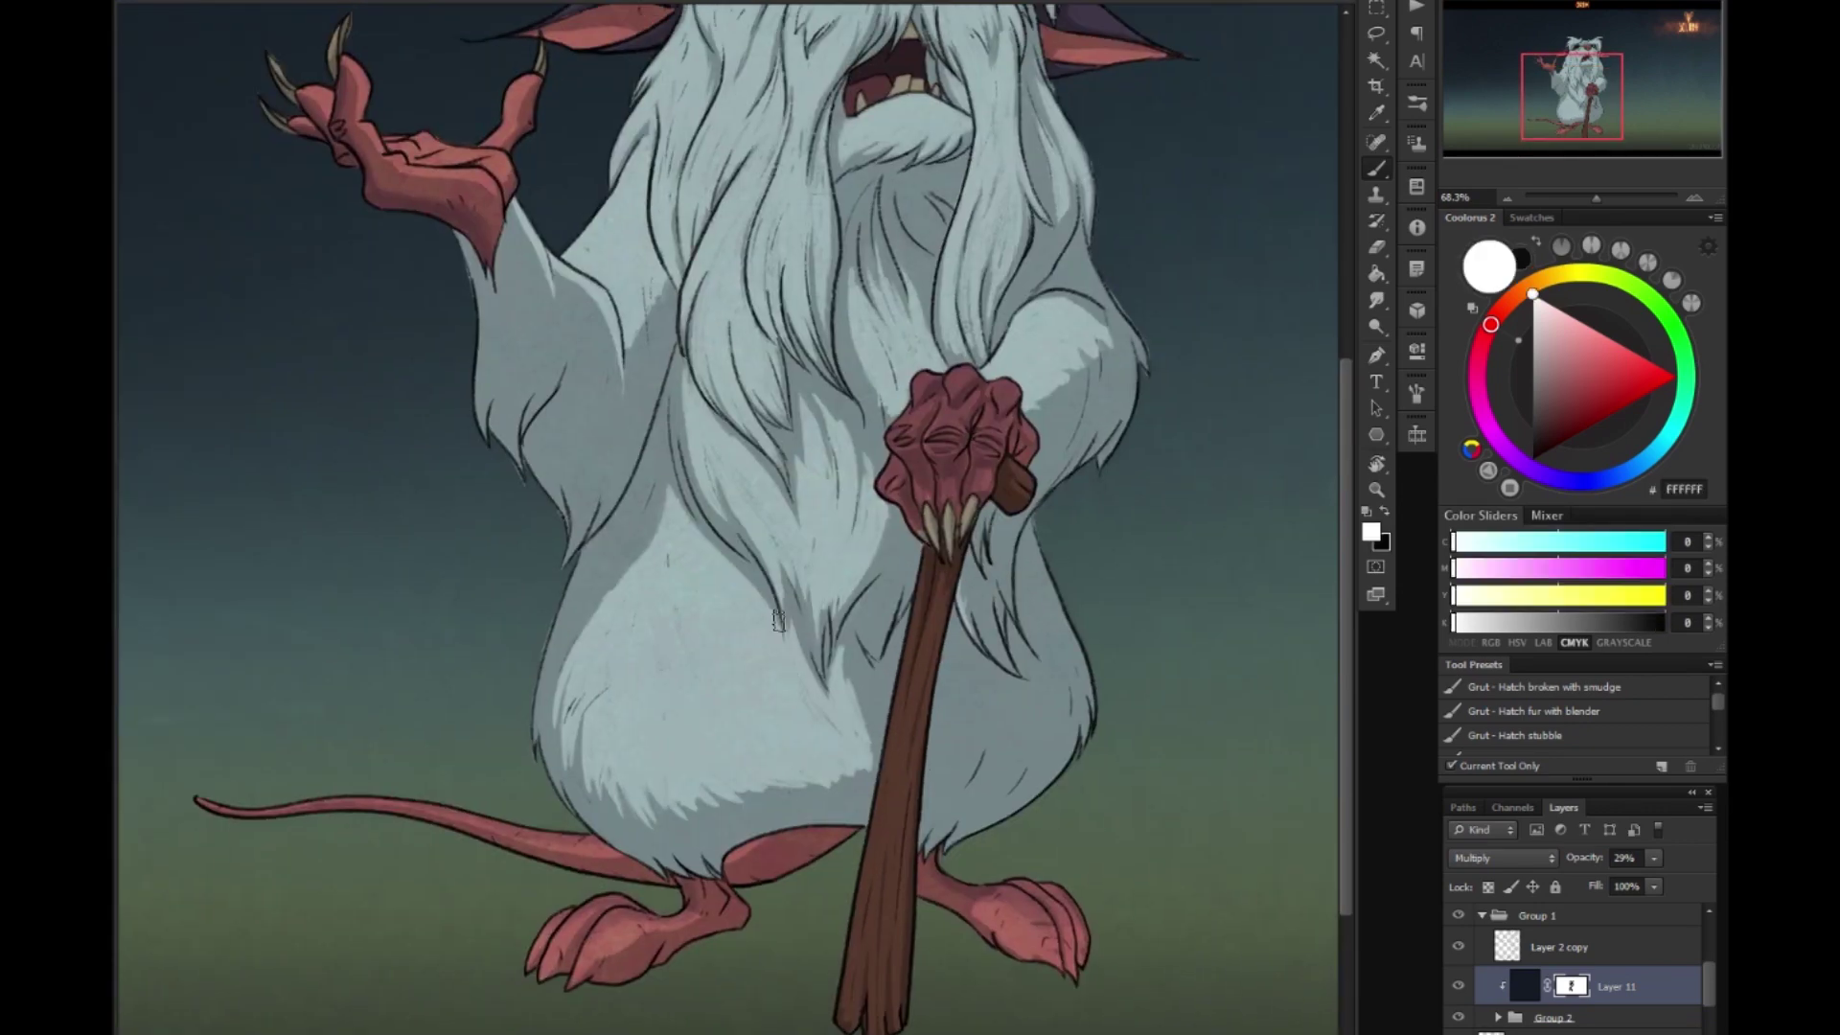
# Refine the light and shadow strands of the lower beard around its tip and beside the staff.
pyautogui.moveTo(742, 158); pyautogui.dragTo(619, 273)
pyautogui.press('x')
pyautogui.press('x')
pyautogui.press('x')
pyautogui.moveTo(735, 911); pyautogui.dragTo(845, 757)
pyautogui.press('x')
pyautogui.moveTo(1016, 360); pyautogui.dragTo(971, 543)
pyautogui.press('x')
pyautogui.press('x')
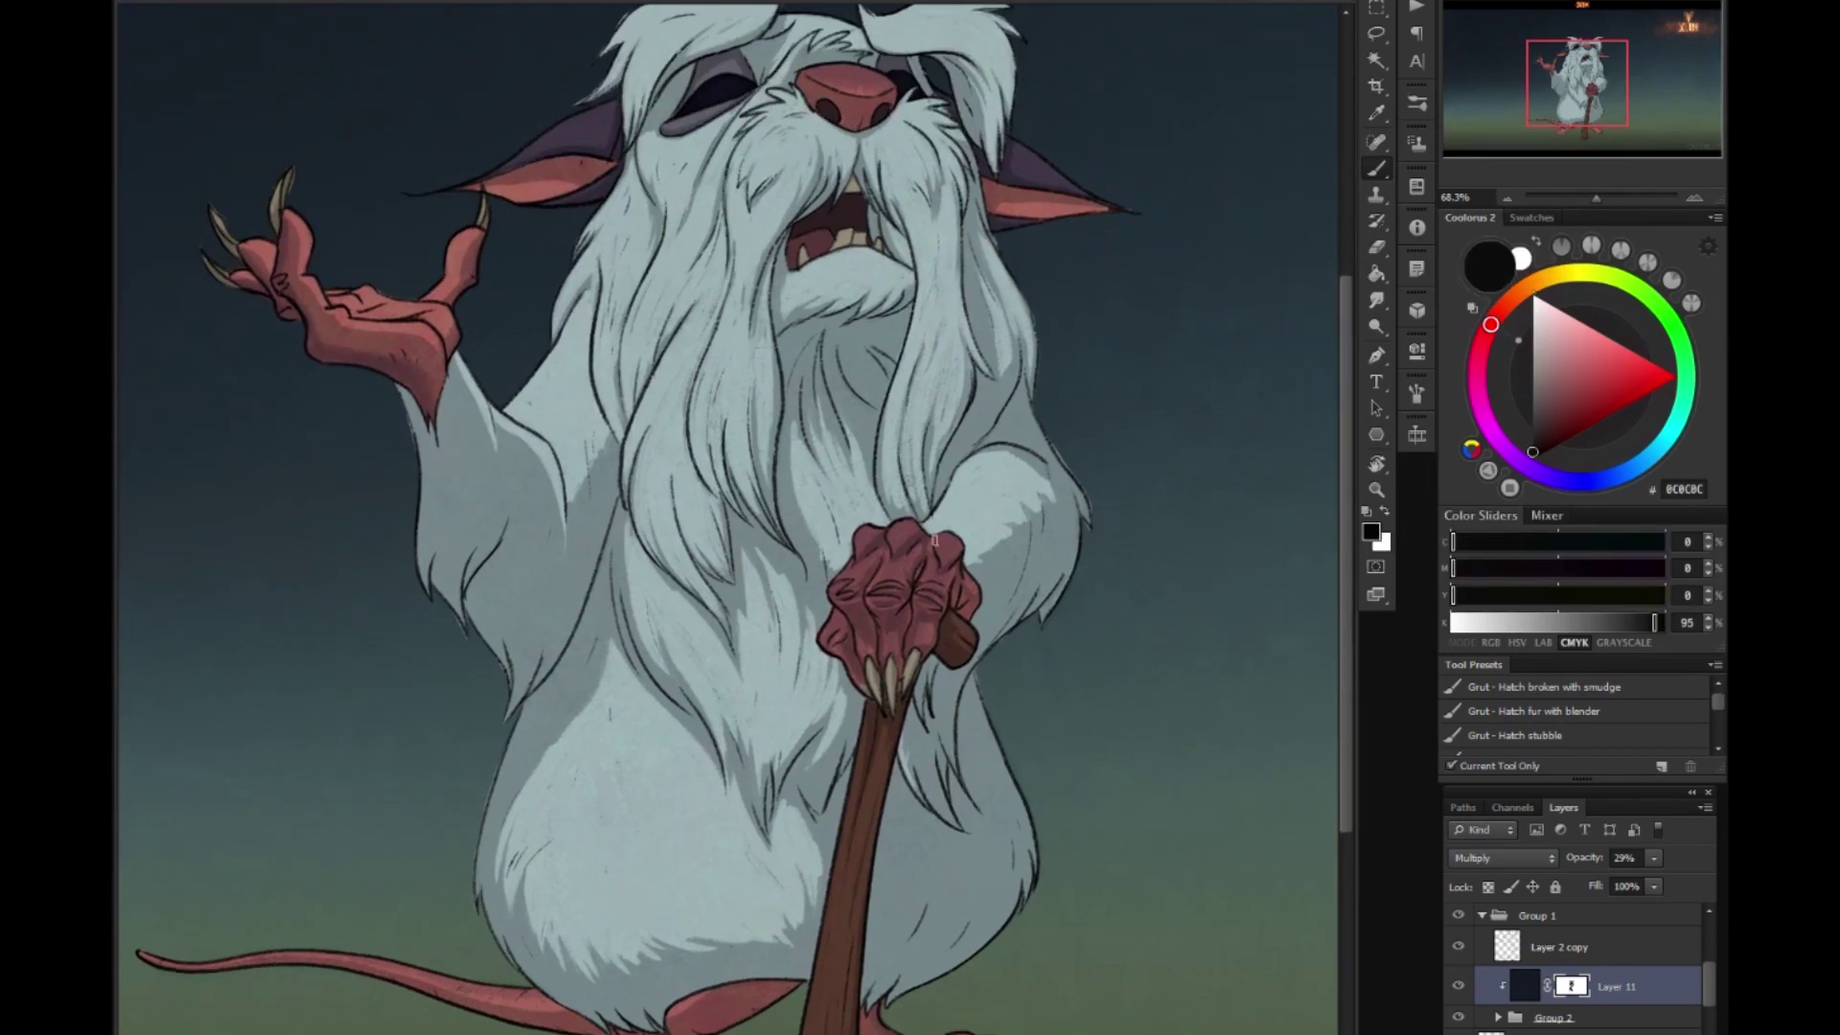
# Touch up the lit knuckles of the staff hand and the nearby chest fur on the shadow mask.
pyautogui.press('x')
pyautogui.press('x')
pyautogui.press('x')
pyautogui.press('x')
pyautogui.moveTo(824, 237); pyautogui.dragTo(968, 438)
pyautogui.press('x')
# Make the shadow layer's colour a richer blue with Hue/Saturation, using saturation +81 and slightly raised lightness.
pyautogui.hotkey('ctrl', 'u')
pyautogui.write('40')
pyautogui.press('Tab')
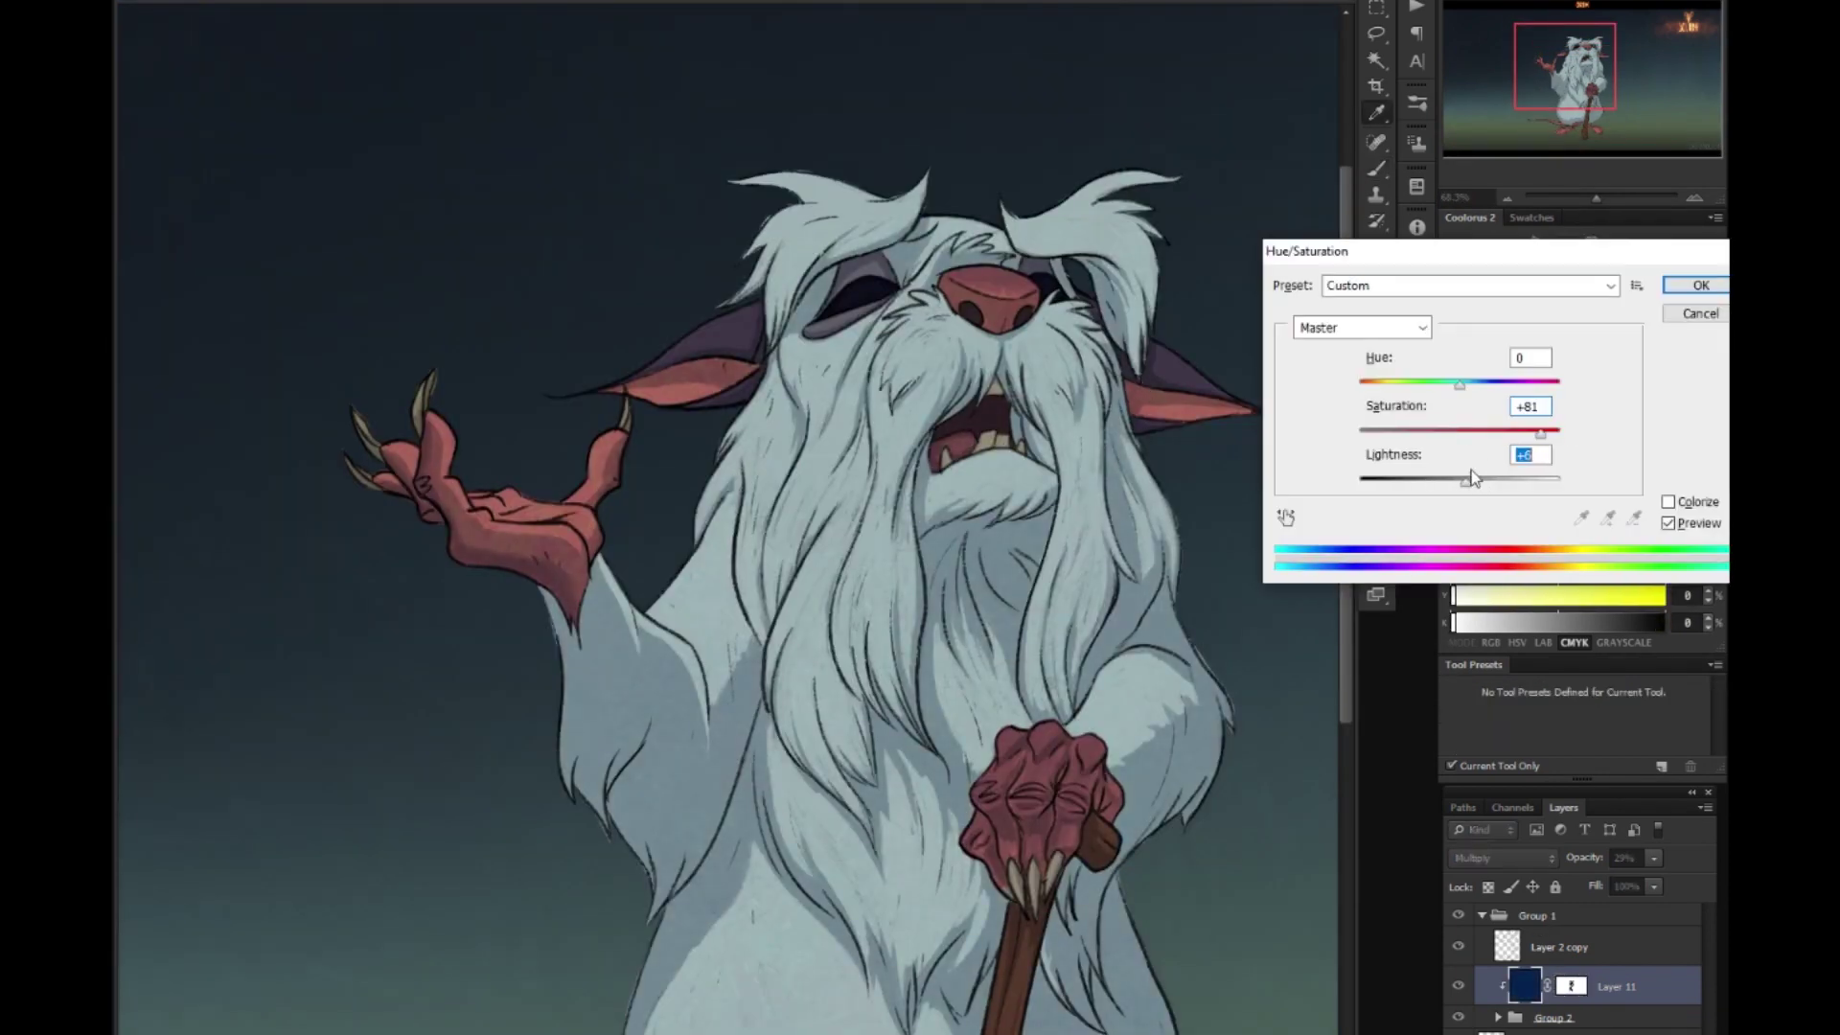
pyautogui.click(1684, 284)
# Draw ragged fur tips under the raised sleeve on the line layer and fill them with the sampled fur colour.
pyautogui.hotkey('alt', ']')
pyautogui.press('d')
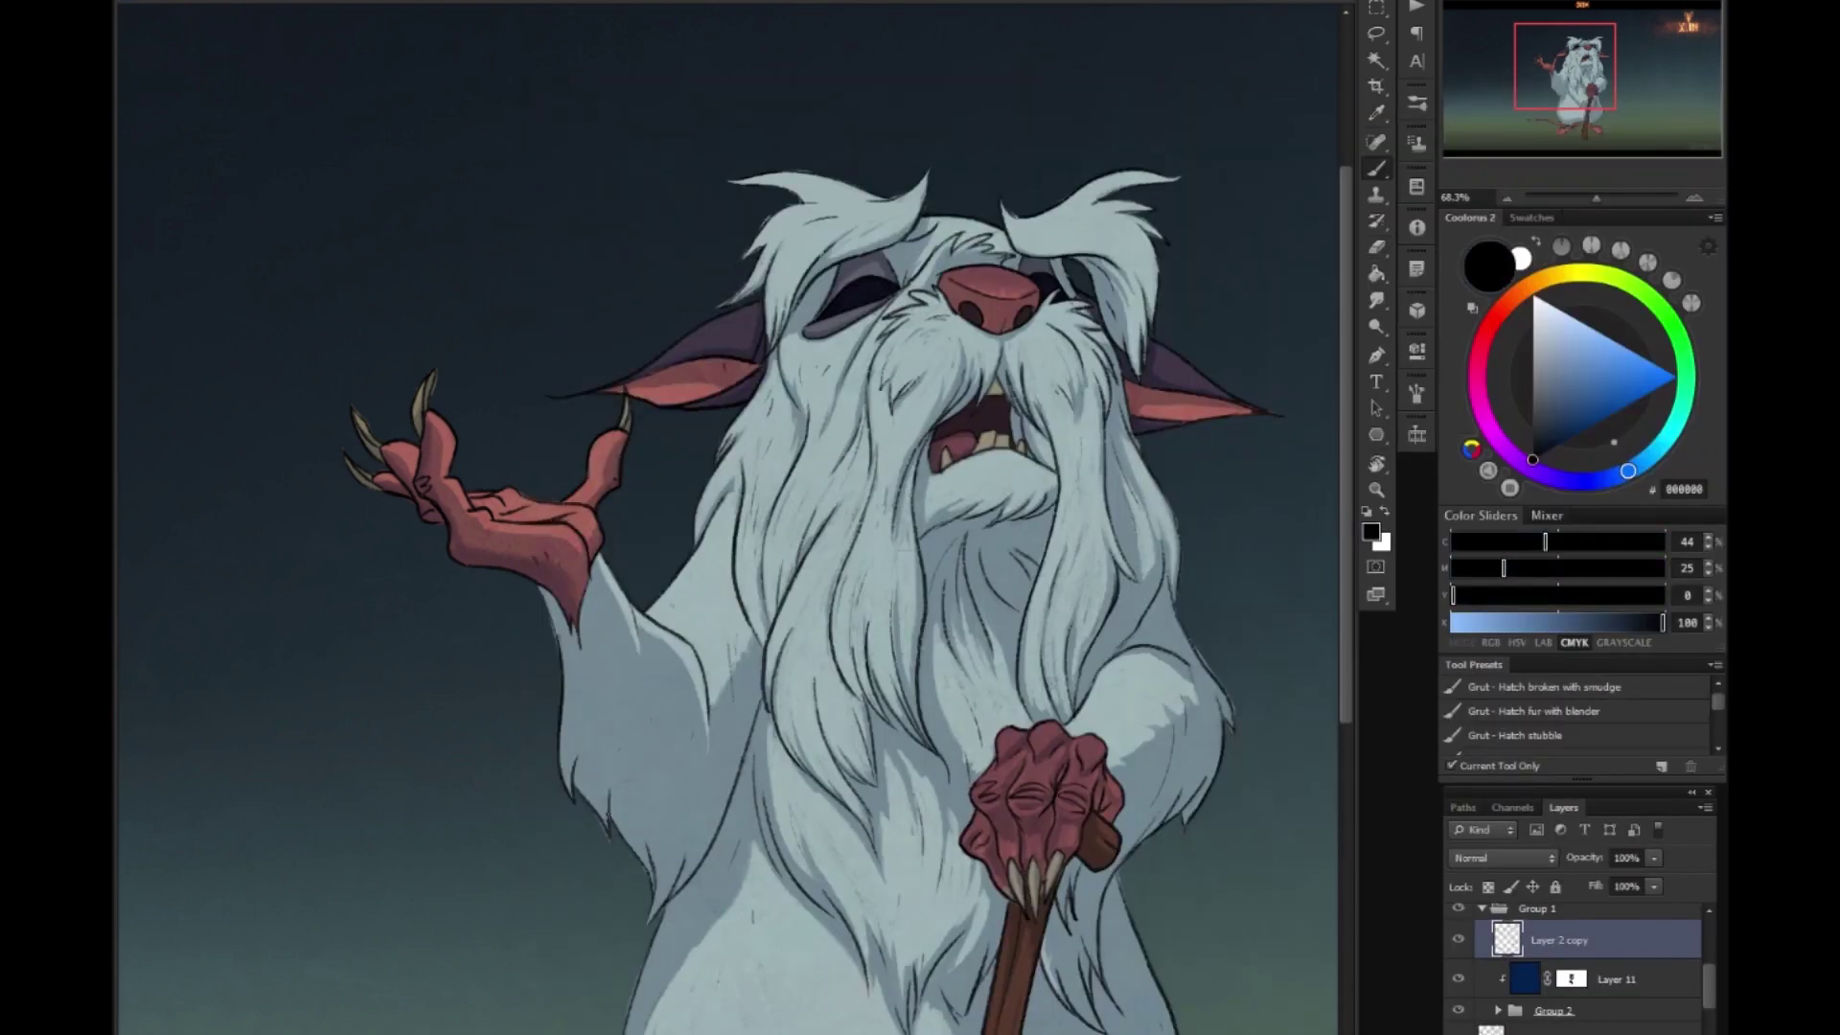
pyautogui.press('e')
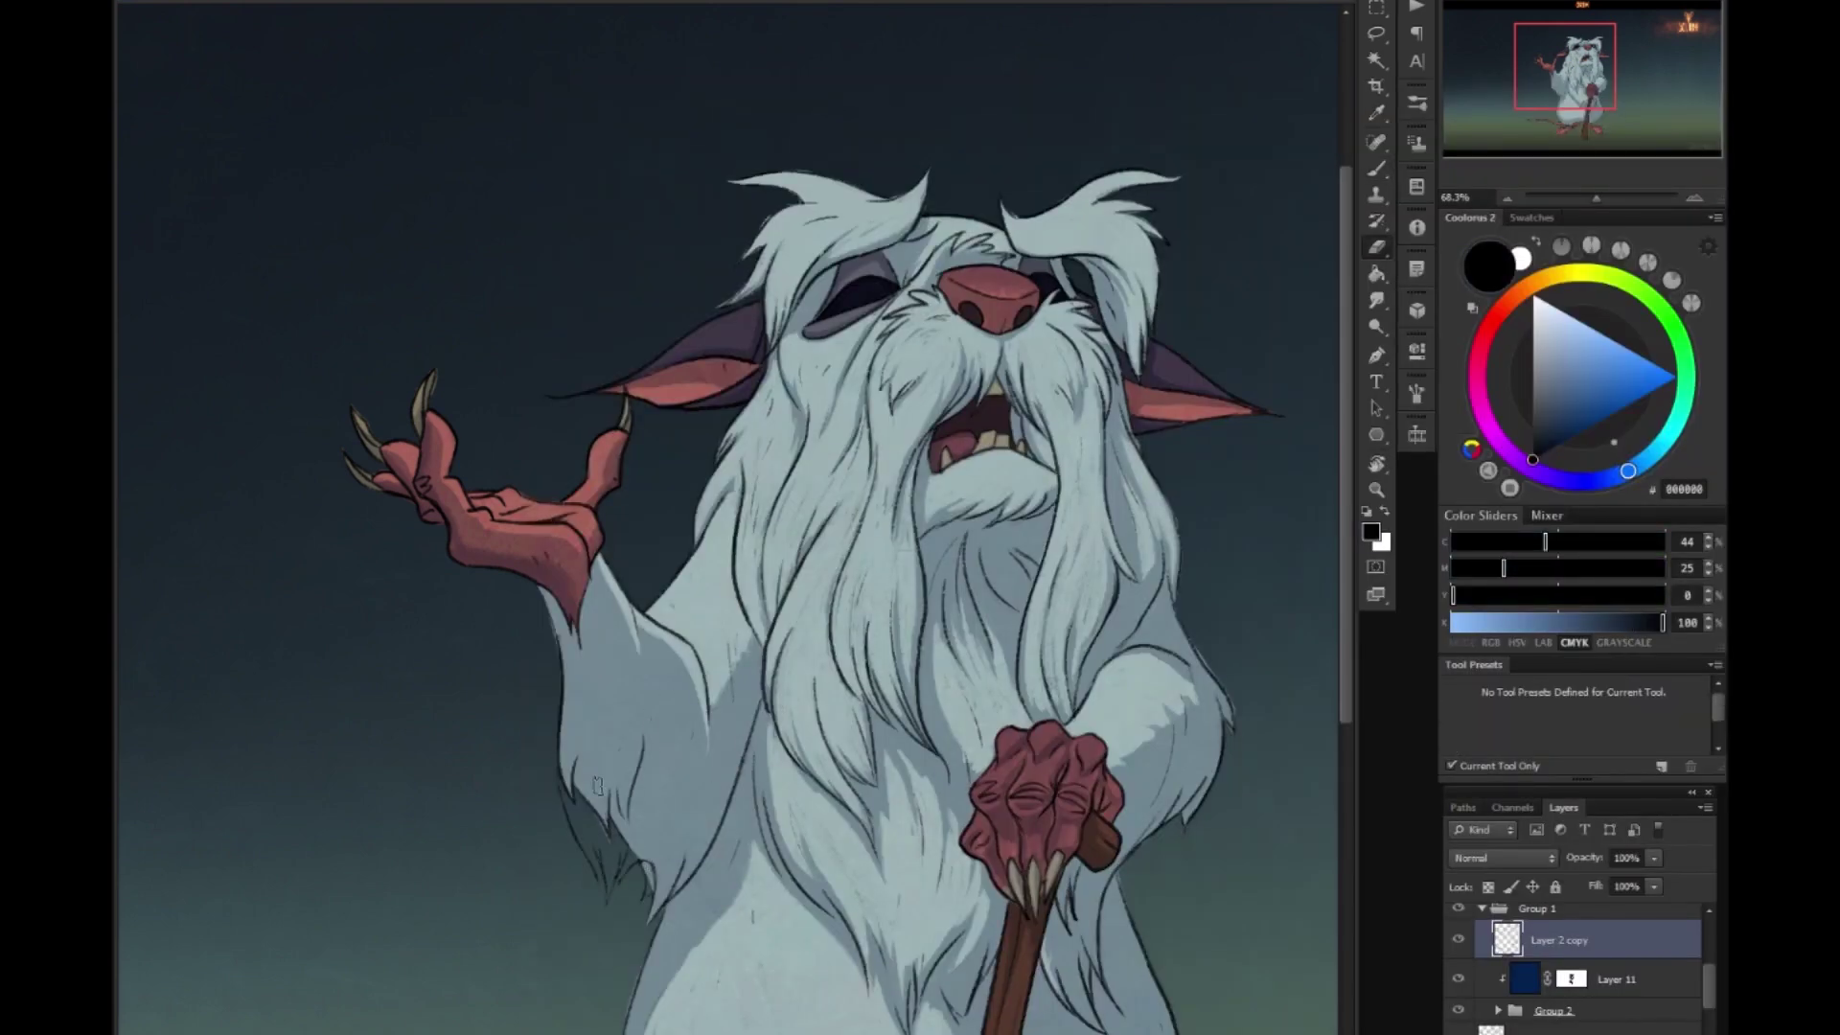
pyautogui.press('b')
pyautogui.keyDown('ctrl'); pyautogui.click(575, 812); pyautogui.keyUp('ctrl')
pyautogui.keyDown('alt'); pyautogui.click(575, 813); pyautogui.keyUp('alt')
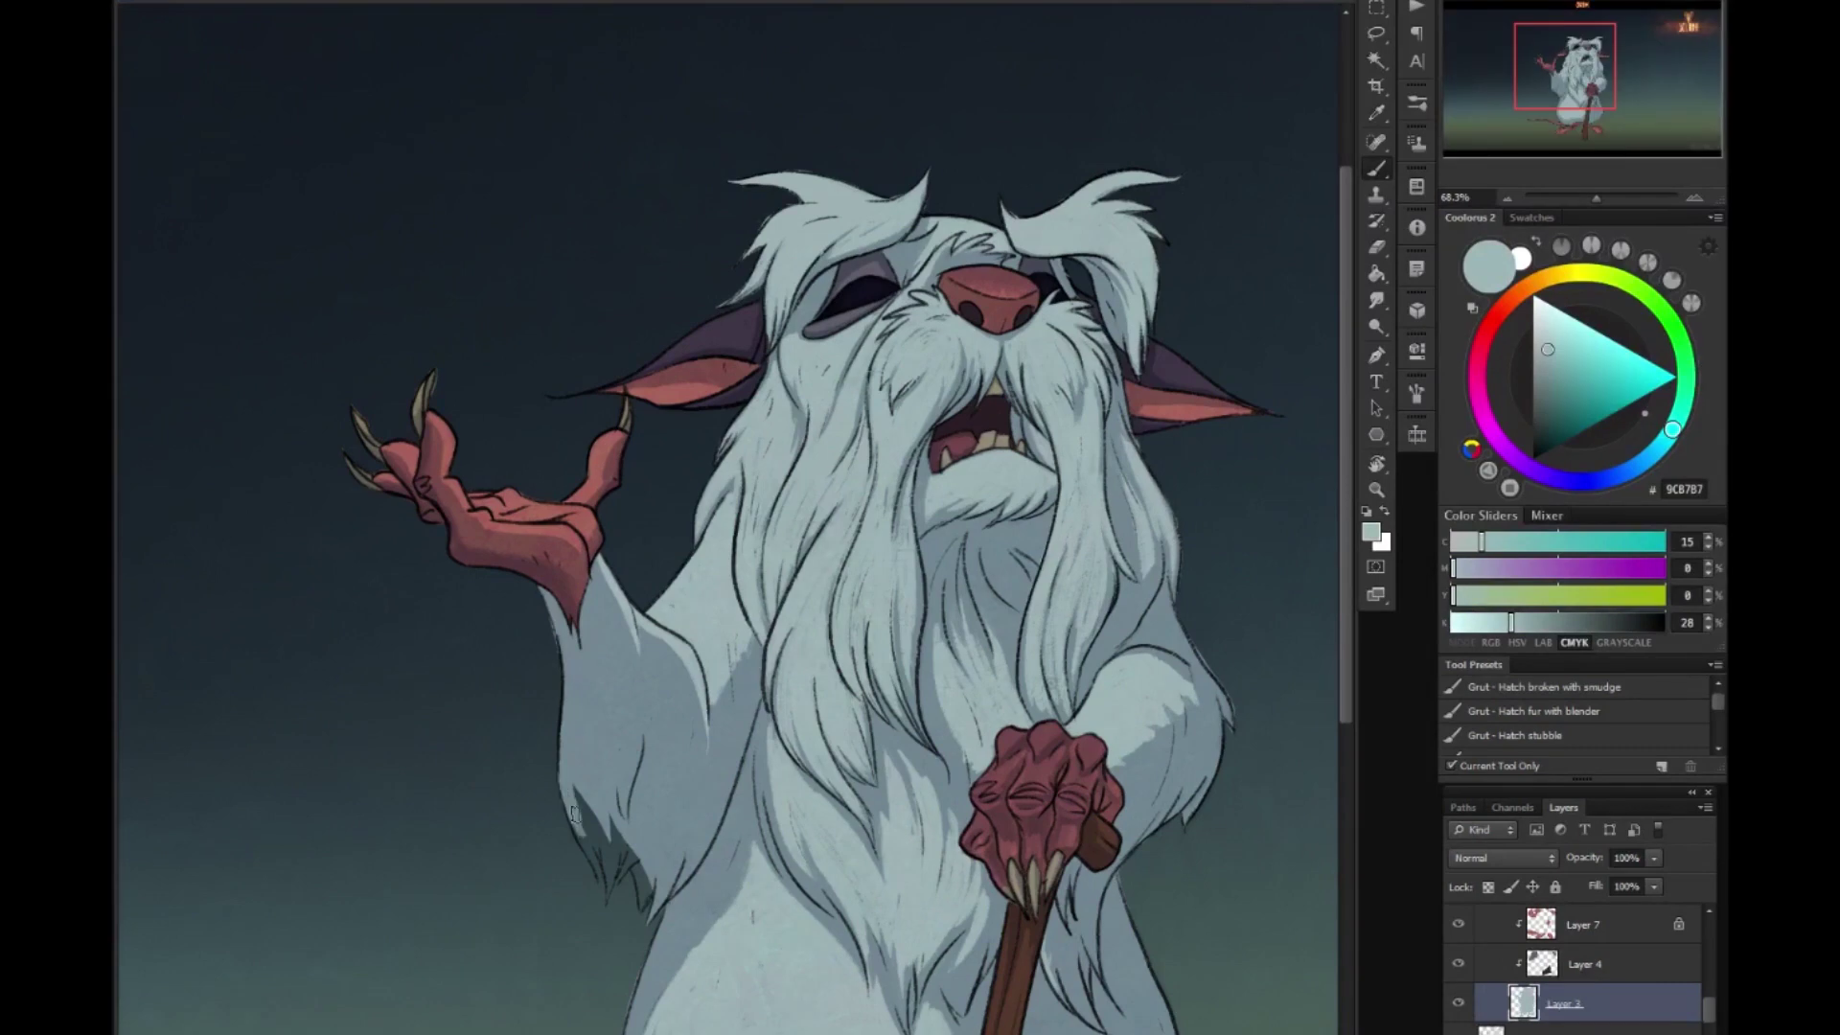
pyautogui.scroll(-4, 624, 736)
# Return to Layer 11's mask and refine the shading around the raised sleeve with black and white.
pyautogui.keyDown('ctrl'); pyautogui.click(624, 736); pyautogui.keyUp('ctrl')
pyautogui.press('d')
pyautogui.press('x')
pyautogui.press('x')
pyautogui.scroll(4, 690, 546)
pyautogui.press('x')
pyautogui.press('x')
pyautogui.press('x')
pyautogui.press('x')
pyautogui.press('x')
pyautogui.press('x')
pyautogui.press('x')
pyautogui.press('x')
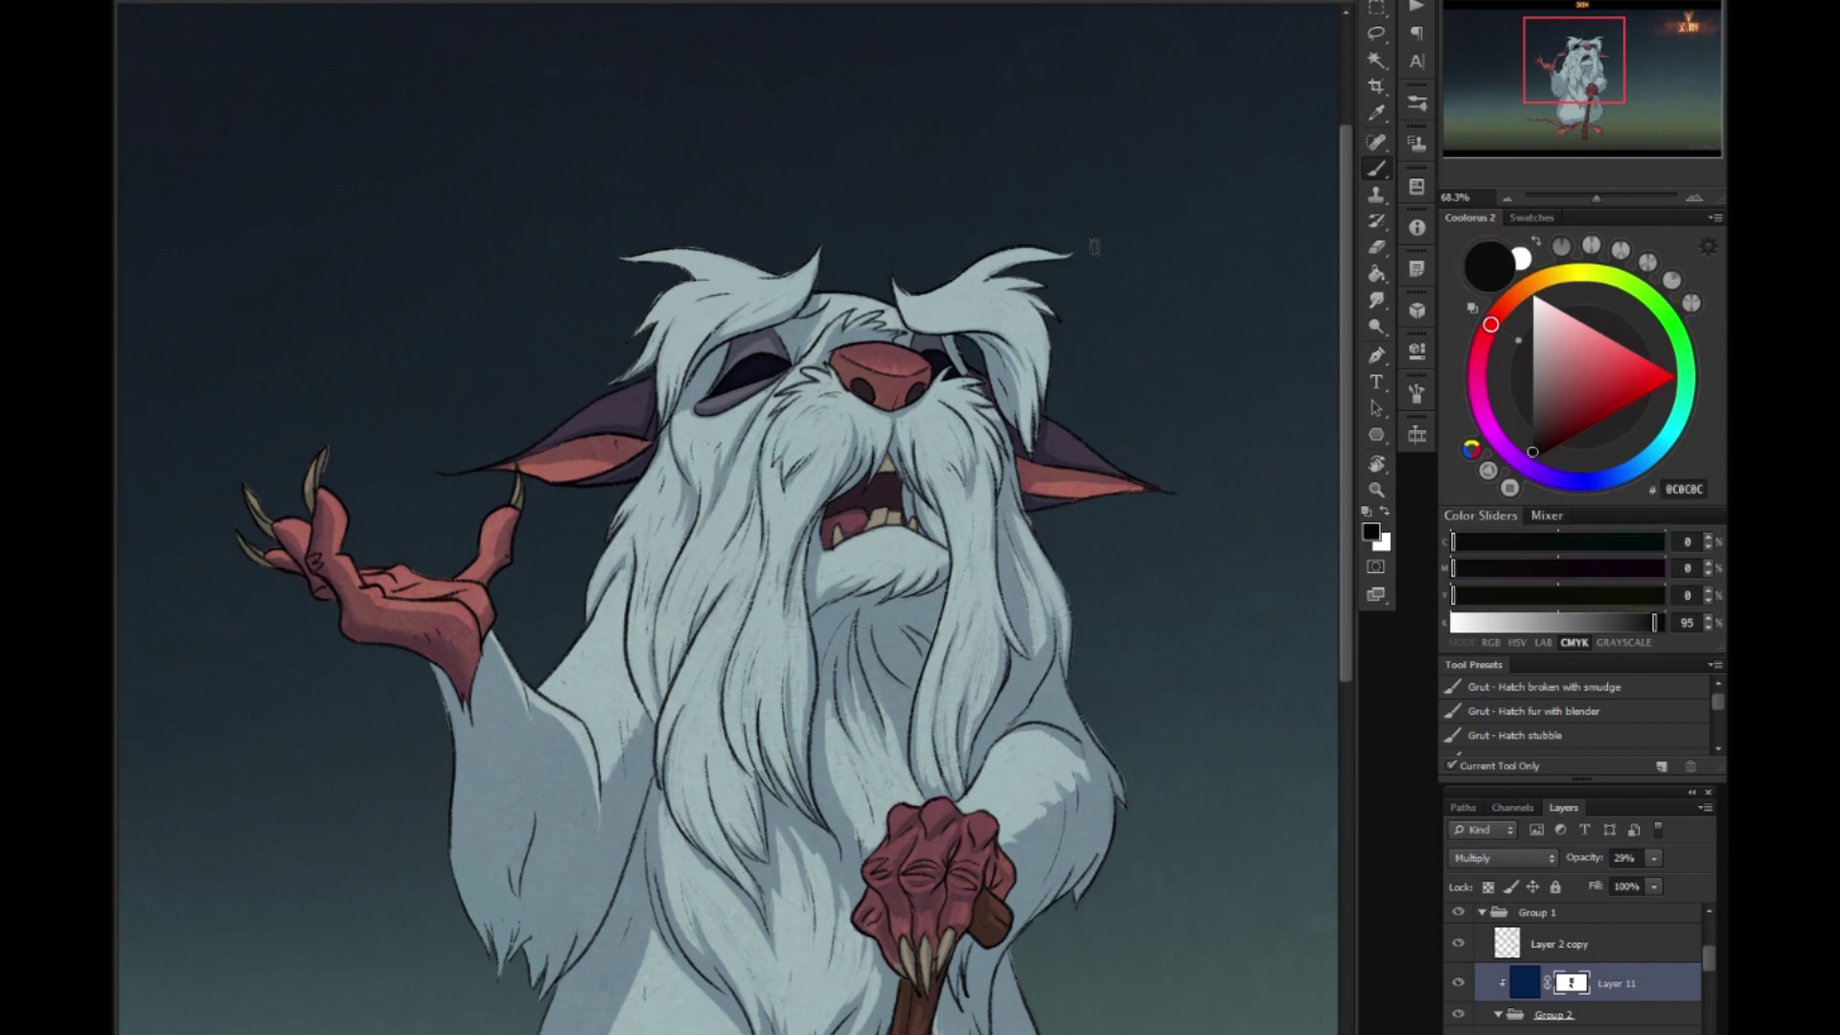
# Extend and soften the lit fur on the staff arm's sleeve on the shadow mask.
pyautogui.press('x')
pyautogui.press('x')
pyautogui.press('x')
pyautogui.press('x')
pyautogui.press('x')
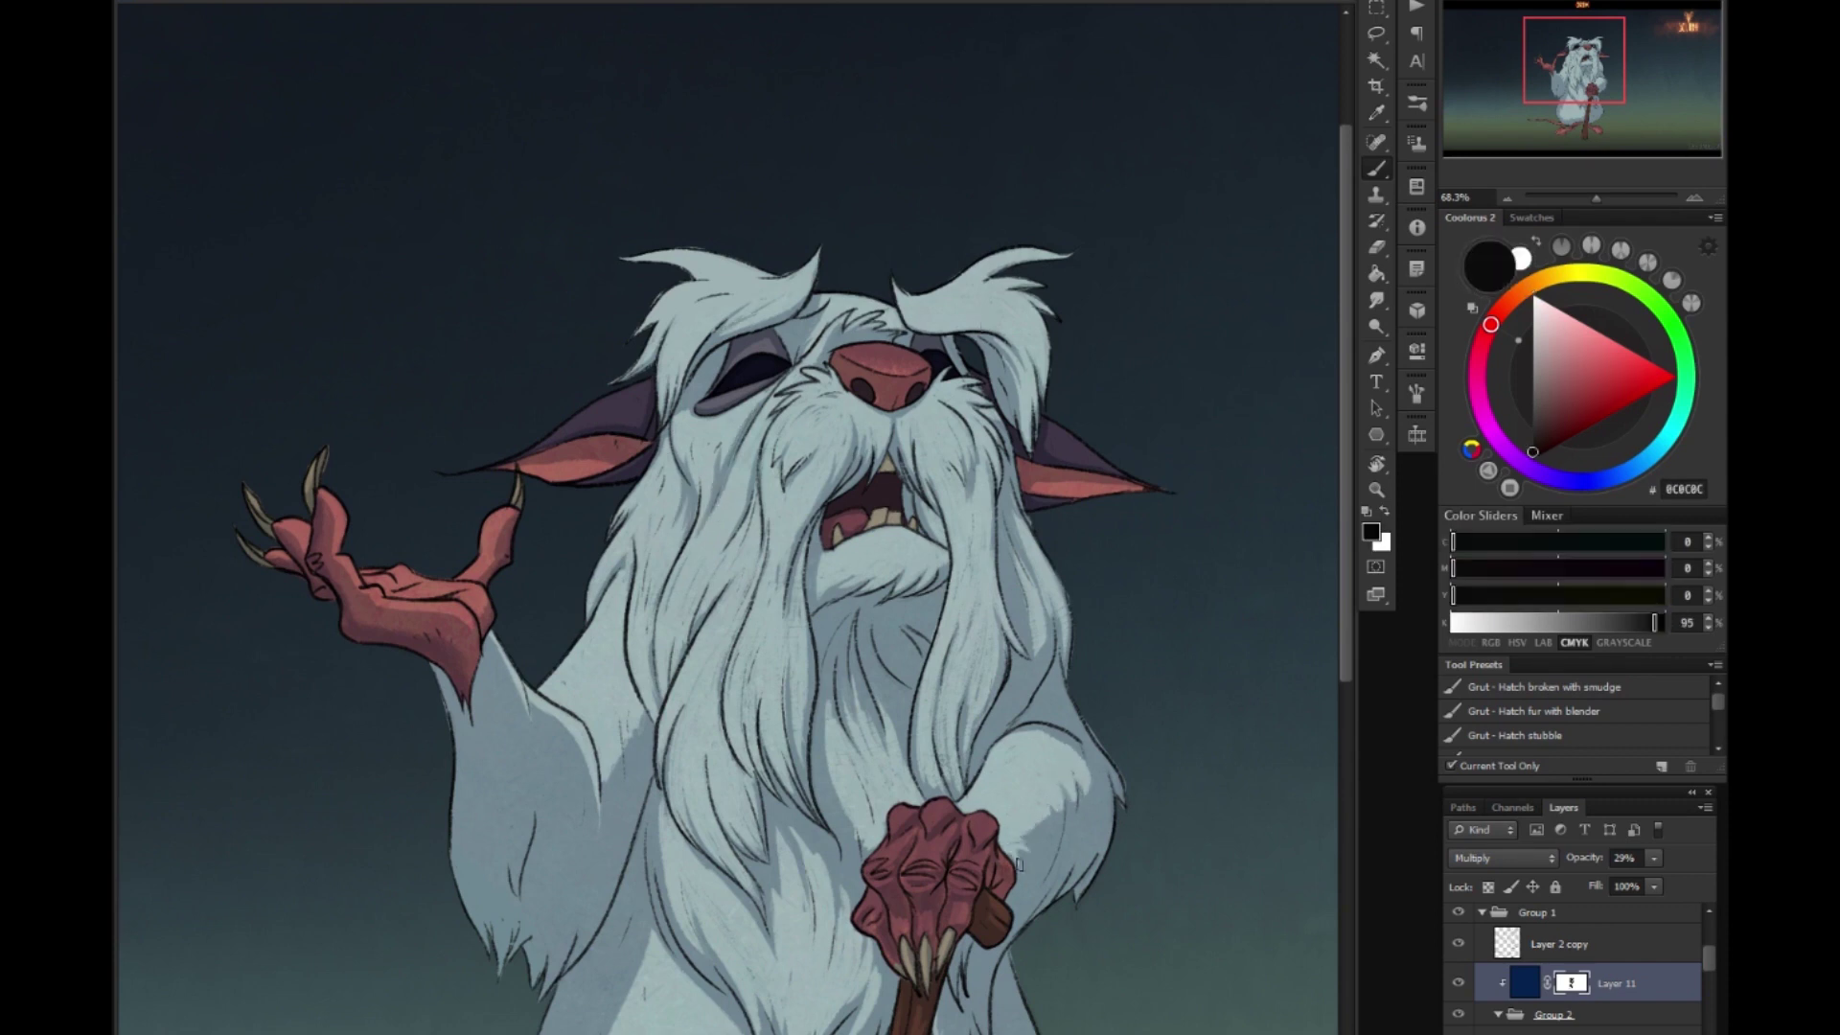
pyautogui.press('x')
pyautogui.press('x')
pyautogui.press('x')
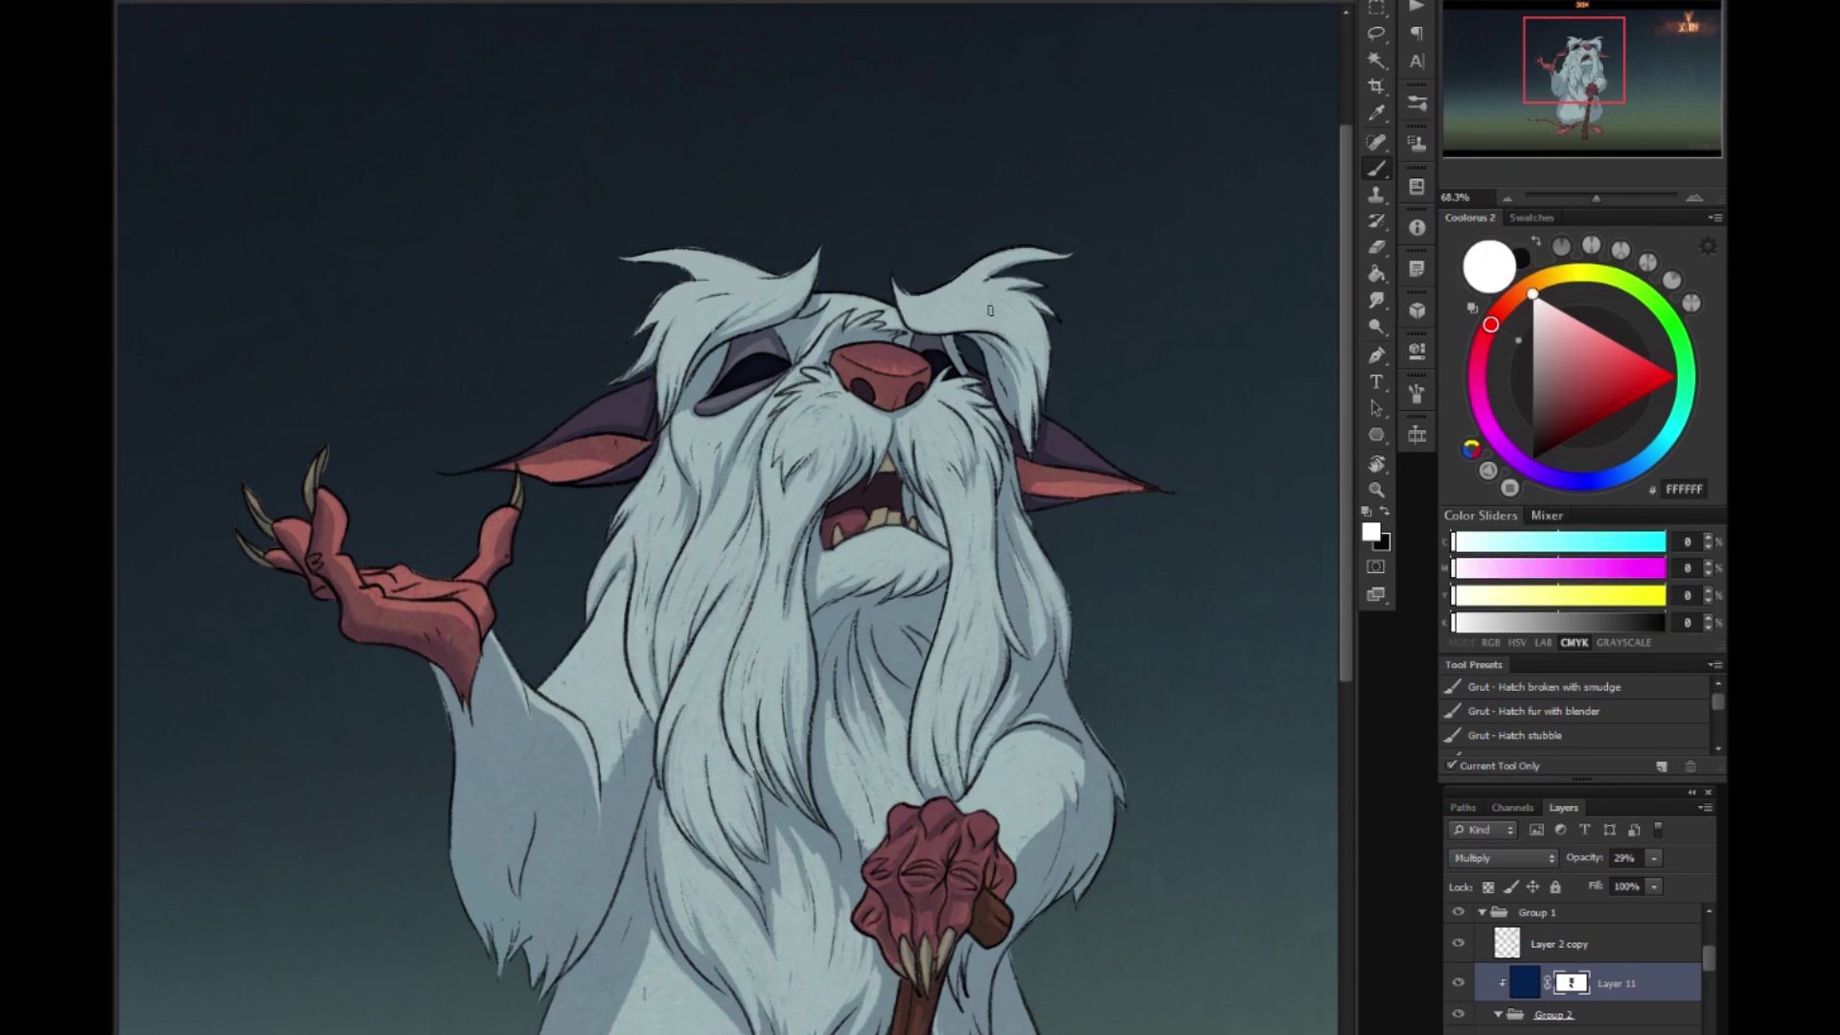
# Restore a fur-edged cast shadow on the belly beneath the raised arm.
pyautogui.press('x')
pyautogui.press('x')
pyautogui.moveTo(886, 316); pyautogui.dragTo(810, 767)
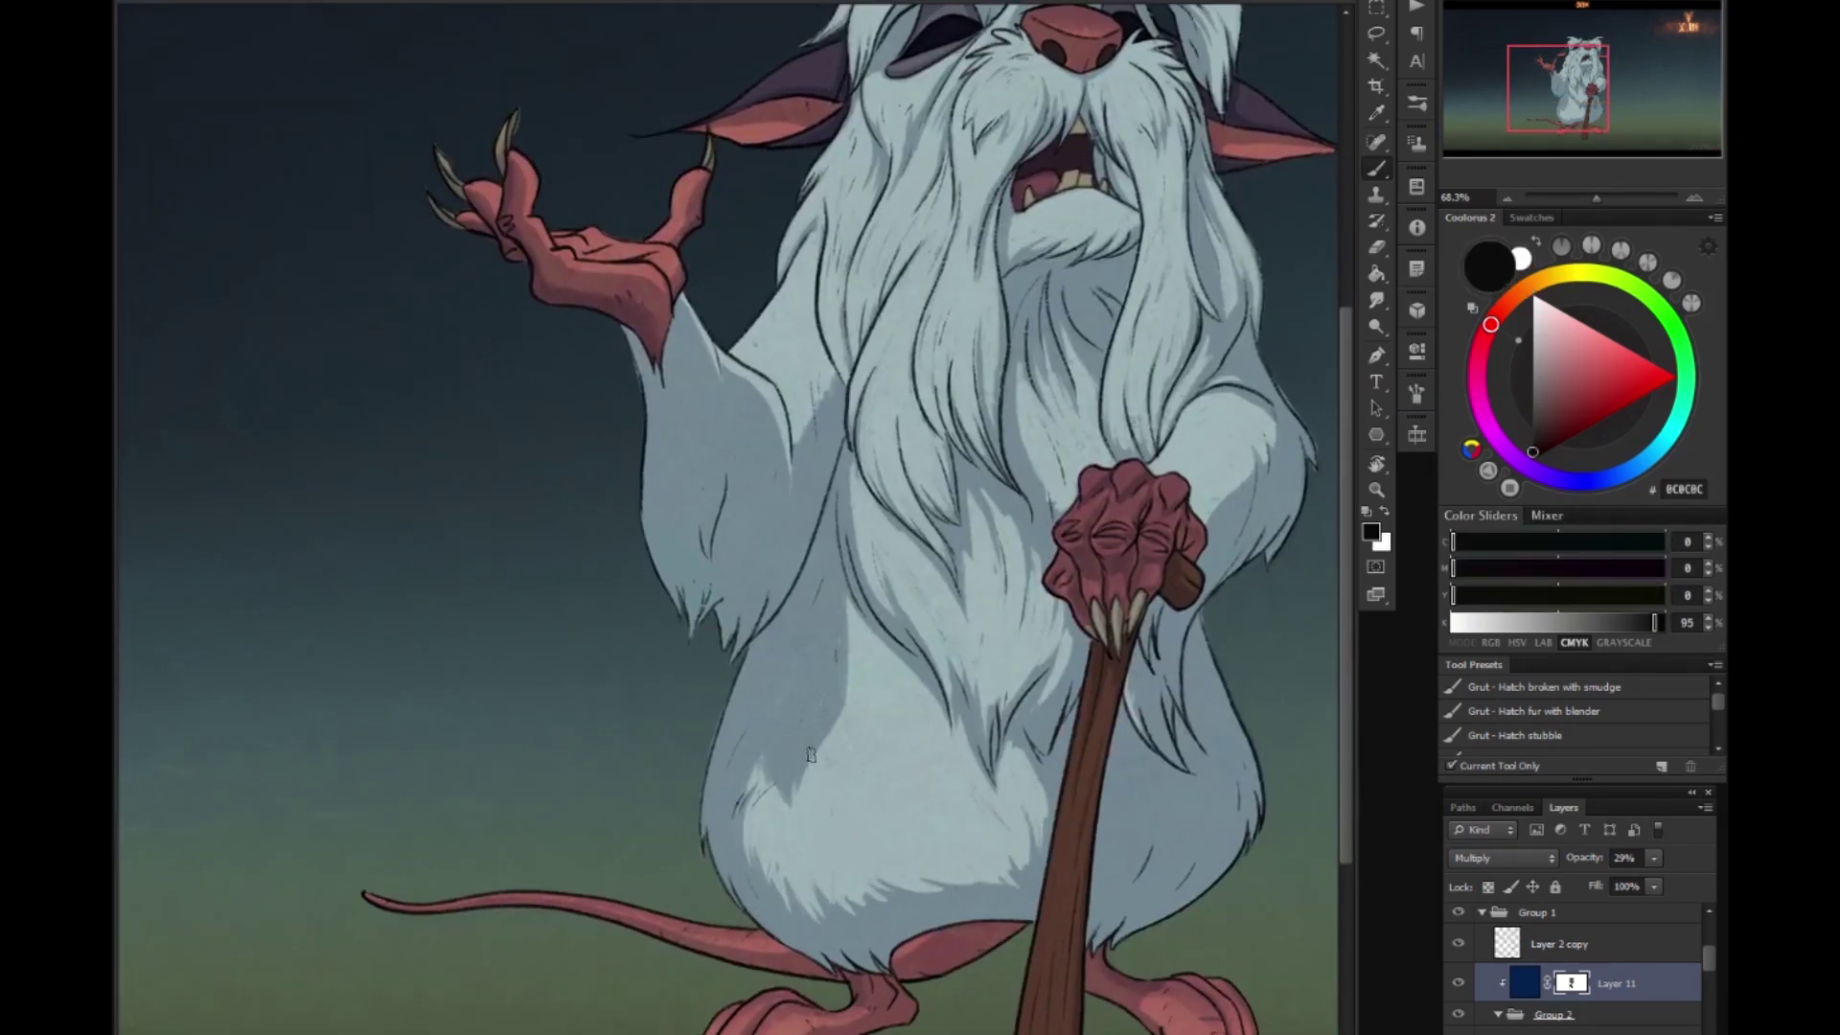
pyautogui.scroll(-2, 796, 766)
pyautogui.press('x')
pyautogui.press('x')
pyautogui.press('x')
pyautogui.press('x')
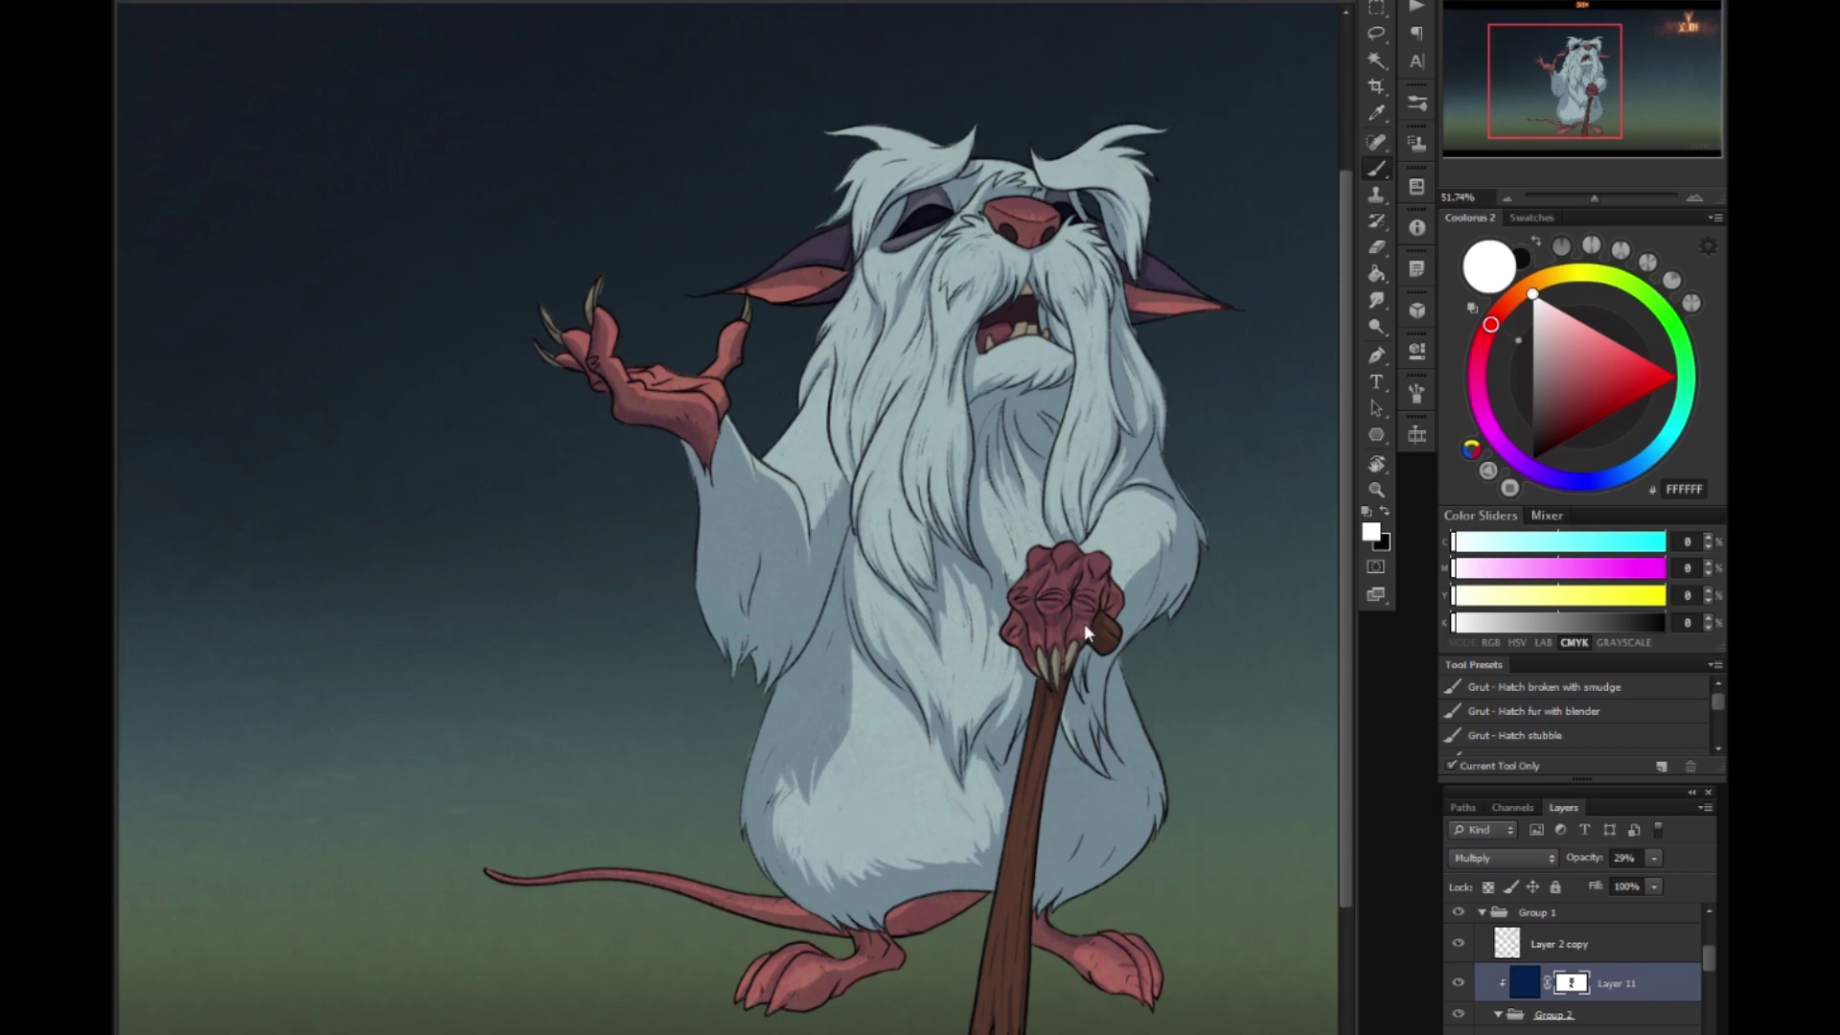
# Paint light blue highlights in both eyes on clipped Layer 12.
pyautogui.press('x')
pyautogui.keyDown('alt'); pyautogui.click(988, 260); pyautogui.keyUp('alt')
pyautogui.scroll(-1, 924, 286)
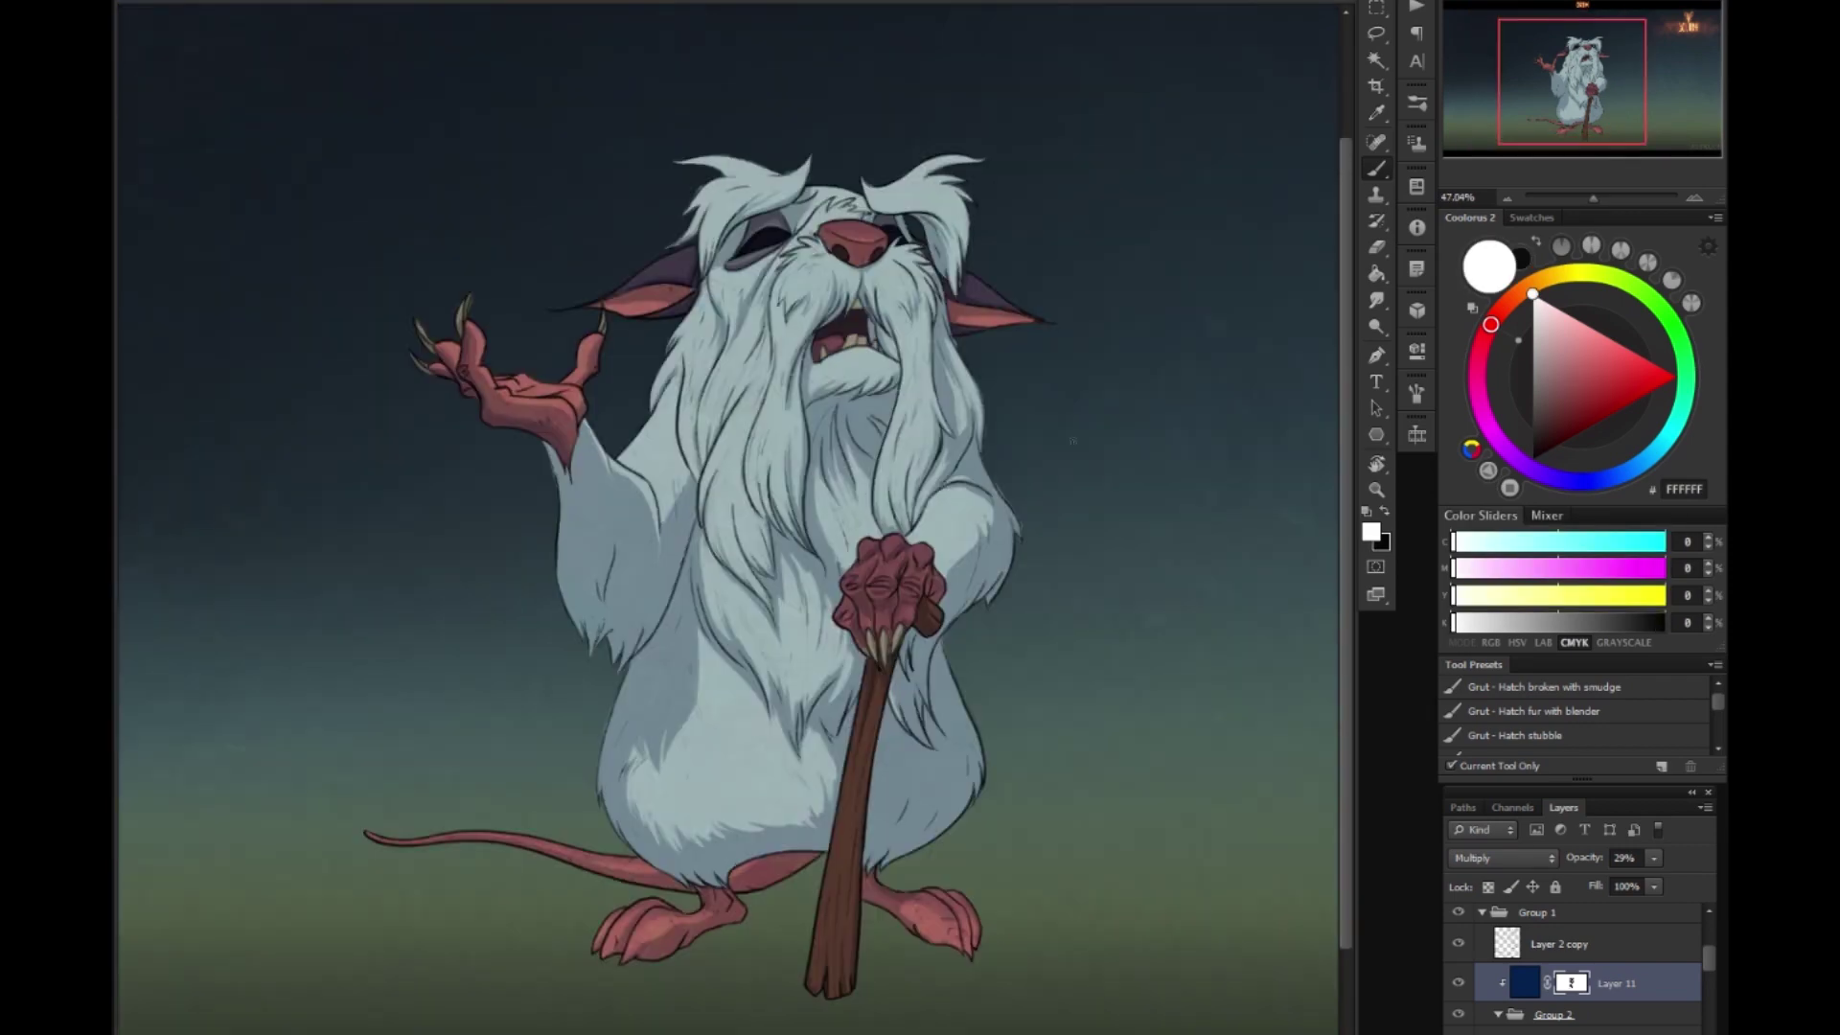
pyautogui.keyDown('ctrl'); pyautogui.click(829, 249); pyautogui.keyUp('ctrl')
pyautogui.press('e')
pyautogui.scroll(3, 828, 224)
pyautogui.press('b')
pyautogui.click(813, 232)
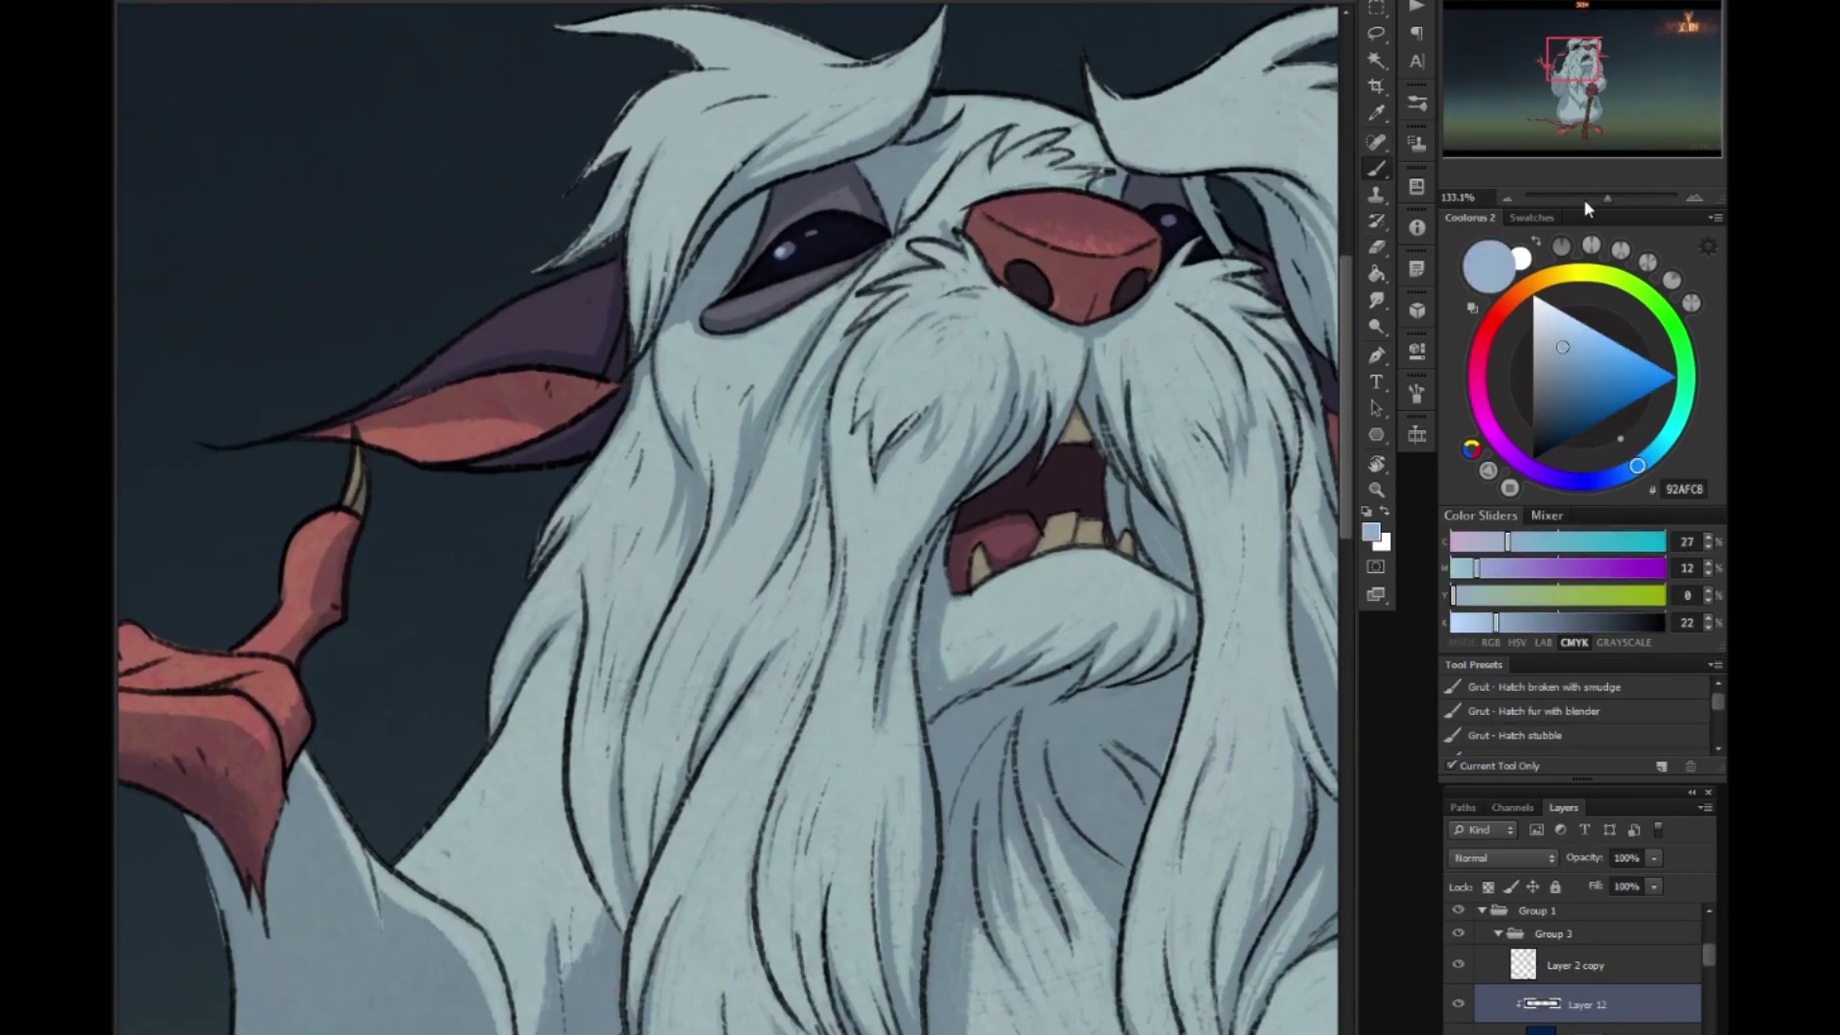
# Colour the irises on Layer 12 and turn them a saturated blue with Hue/Saturation.
pyautogui.scroll(-1, 729, 518)
pyautogui.press('x')
pyautogui.press('e')
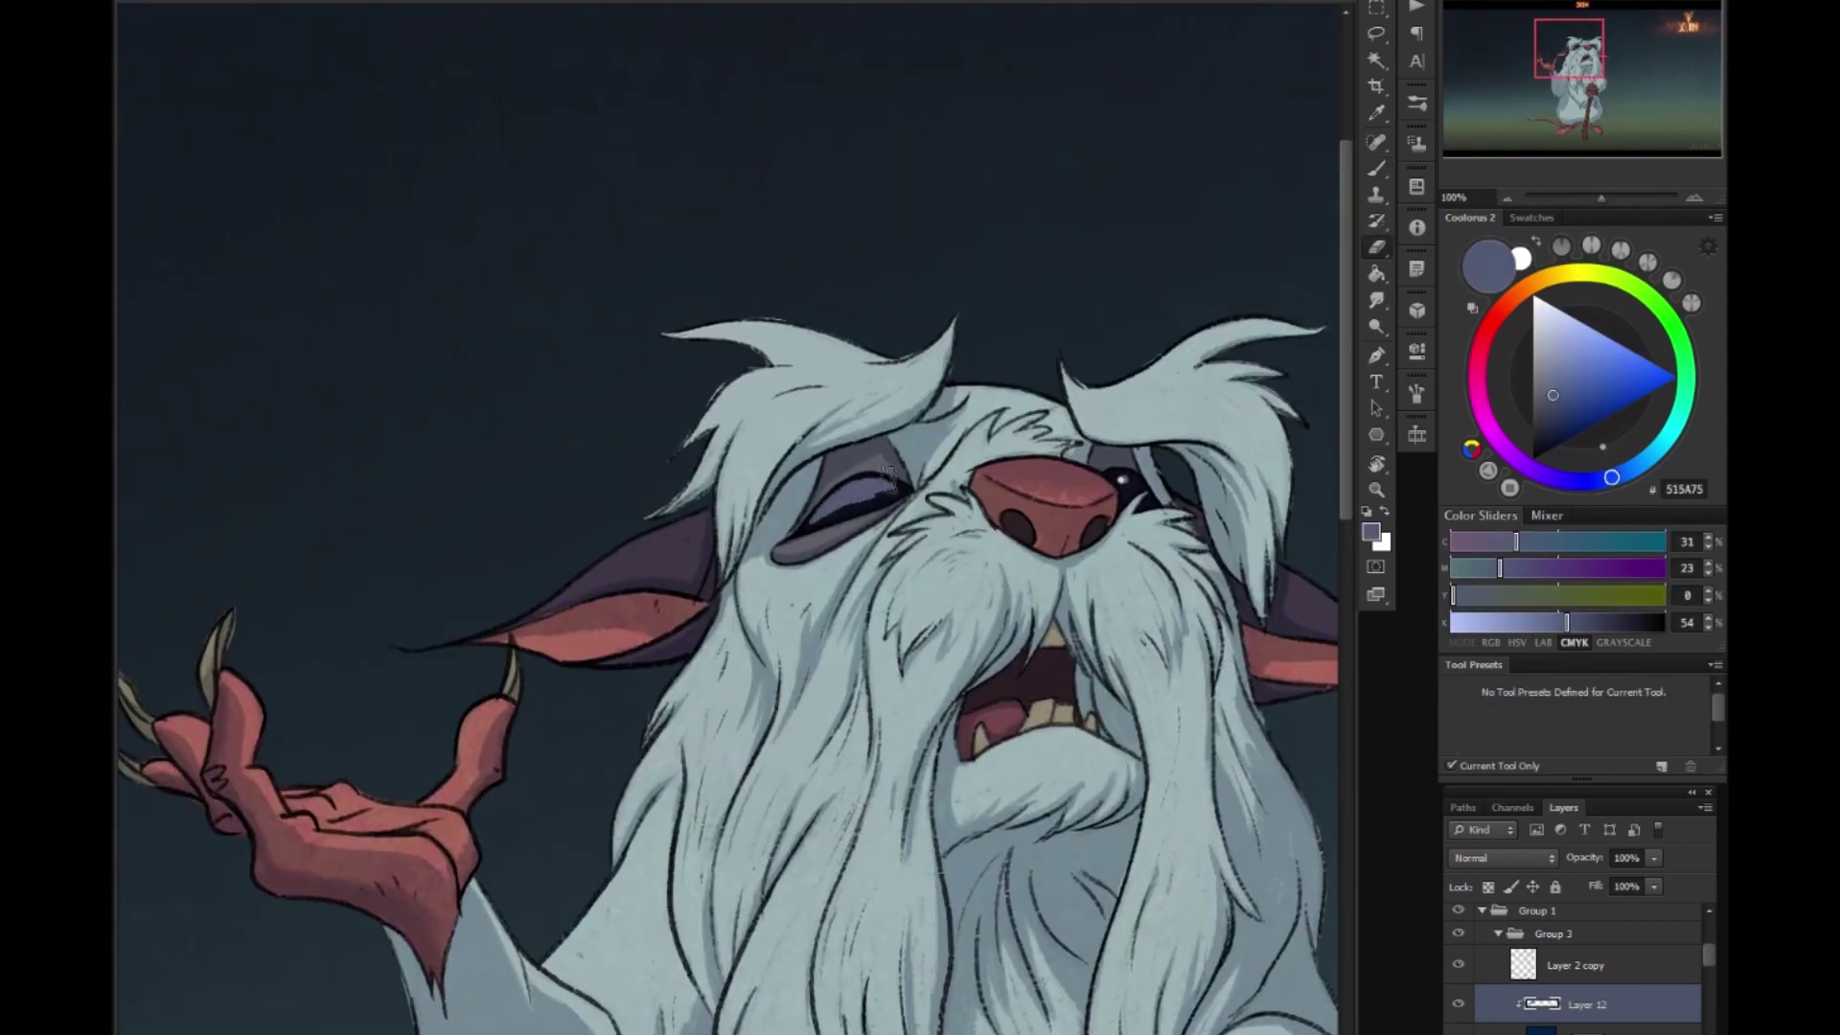
pyautogui.hotkey('ctrl', 'u')
pyautogui.press('Return')
pyautogui.hotkey('ctrl', 'shift', 'alt', 'n')
pyautogui.press('b')
pyautogui.keyDown('alt'); pyautogui.click(1132, 307); pyautogui.keyUp('alt')
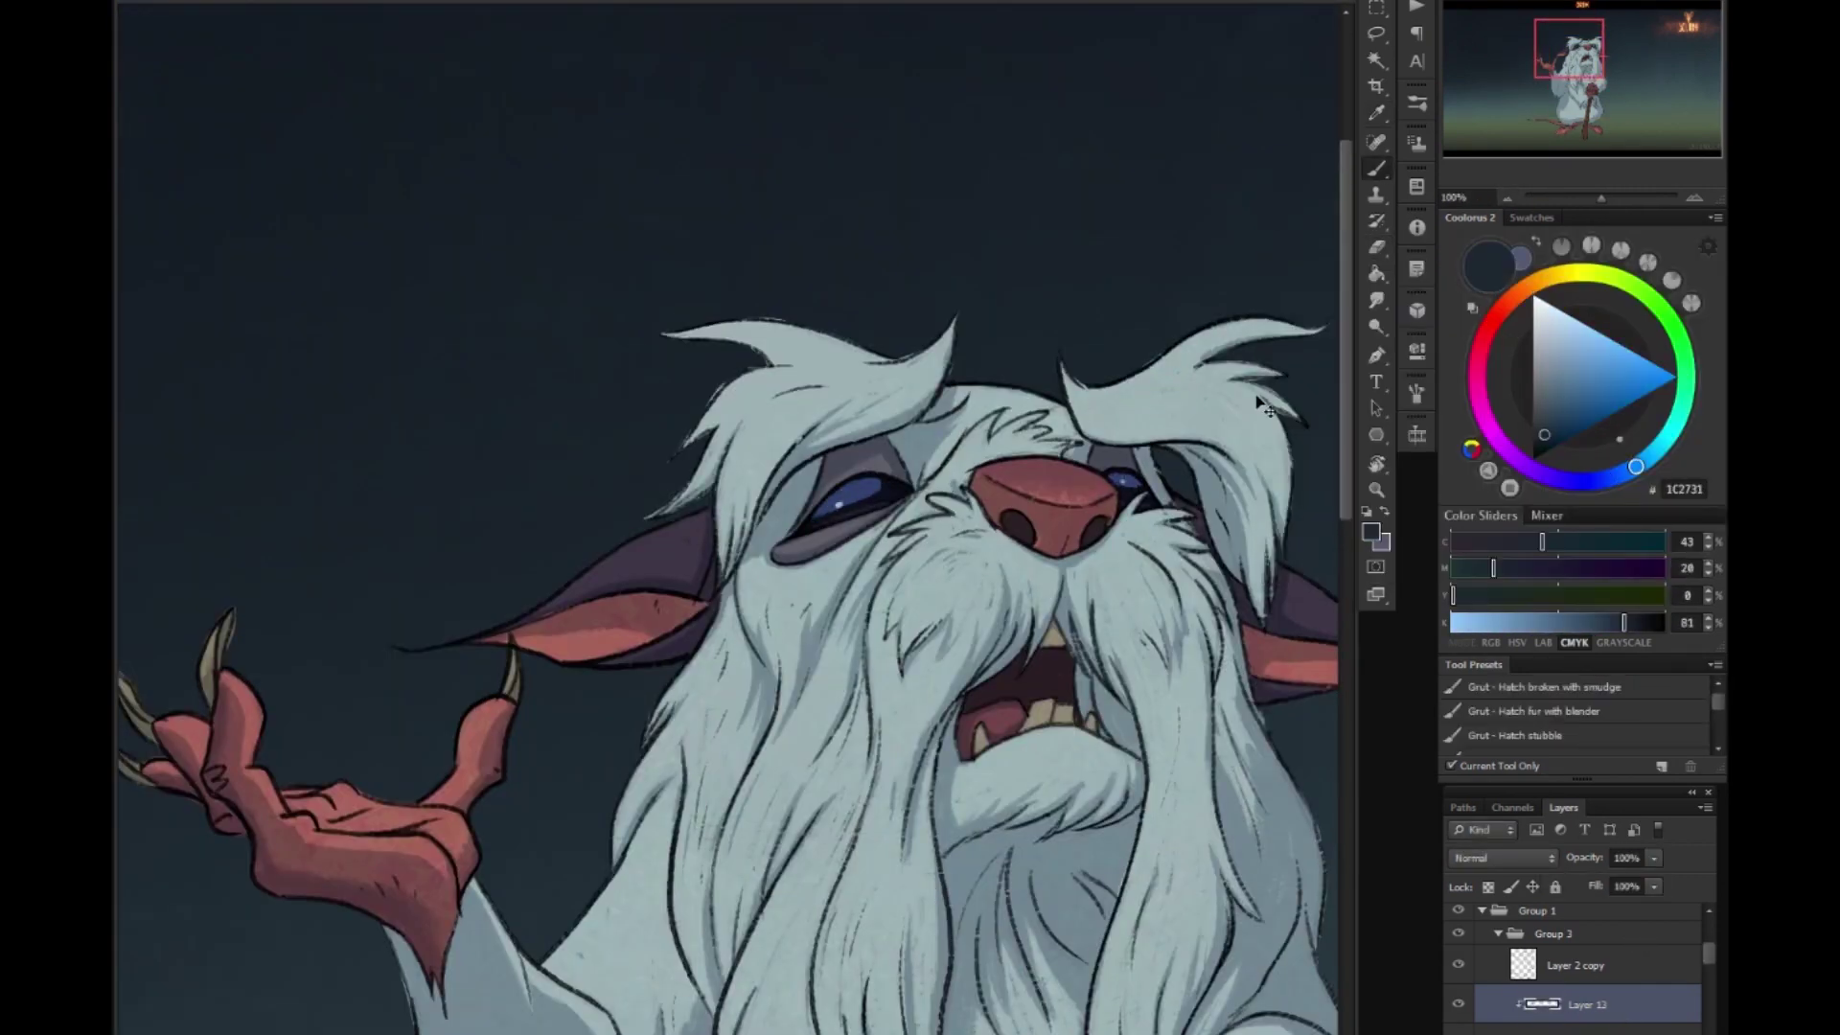
# Adjust the saturation with Hue/Saturation and darken the top of the nose on Layer 8.
pyautogui.hotkey('ctrl', '-')
pyautogui.hotkey('ctrl', 'u')
pyautogui.moveTo(1460, 430); pyautogui.dragTo(1476, 436)
pyautogui.press('Return')
pyautogui.hotkey('ctrl', 'd')
pyautogui.press('b')
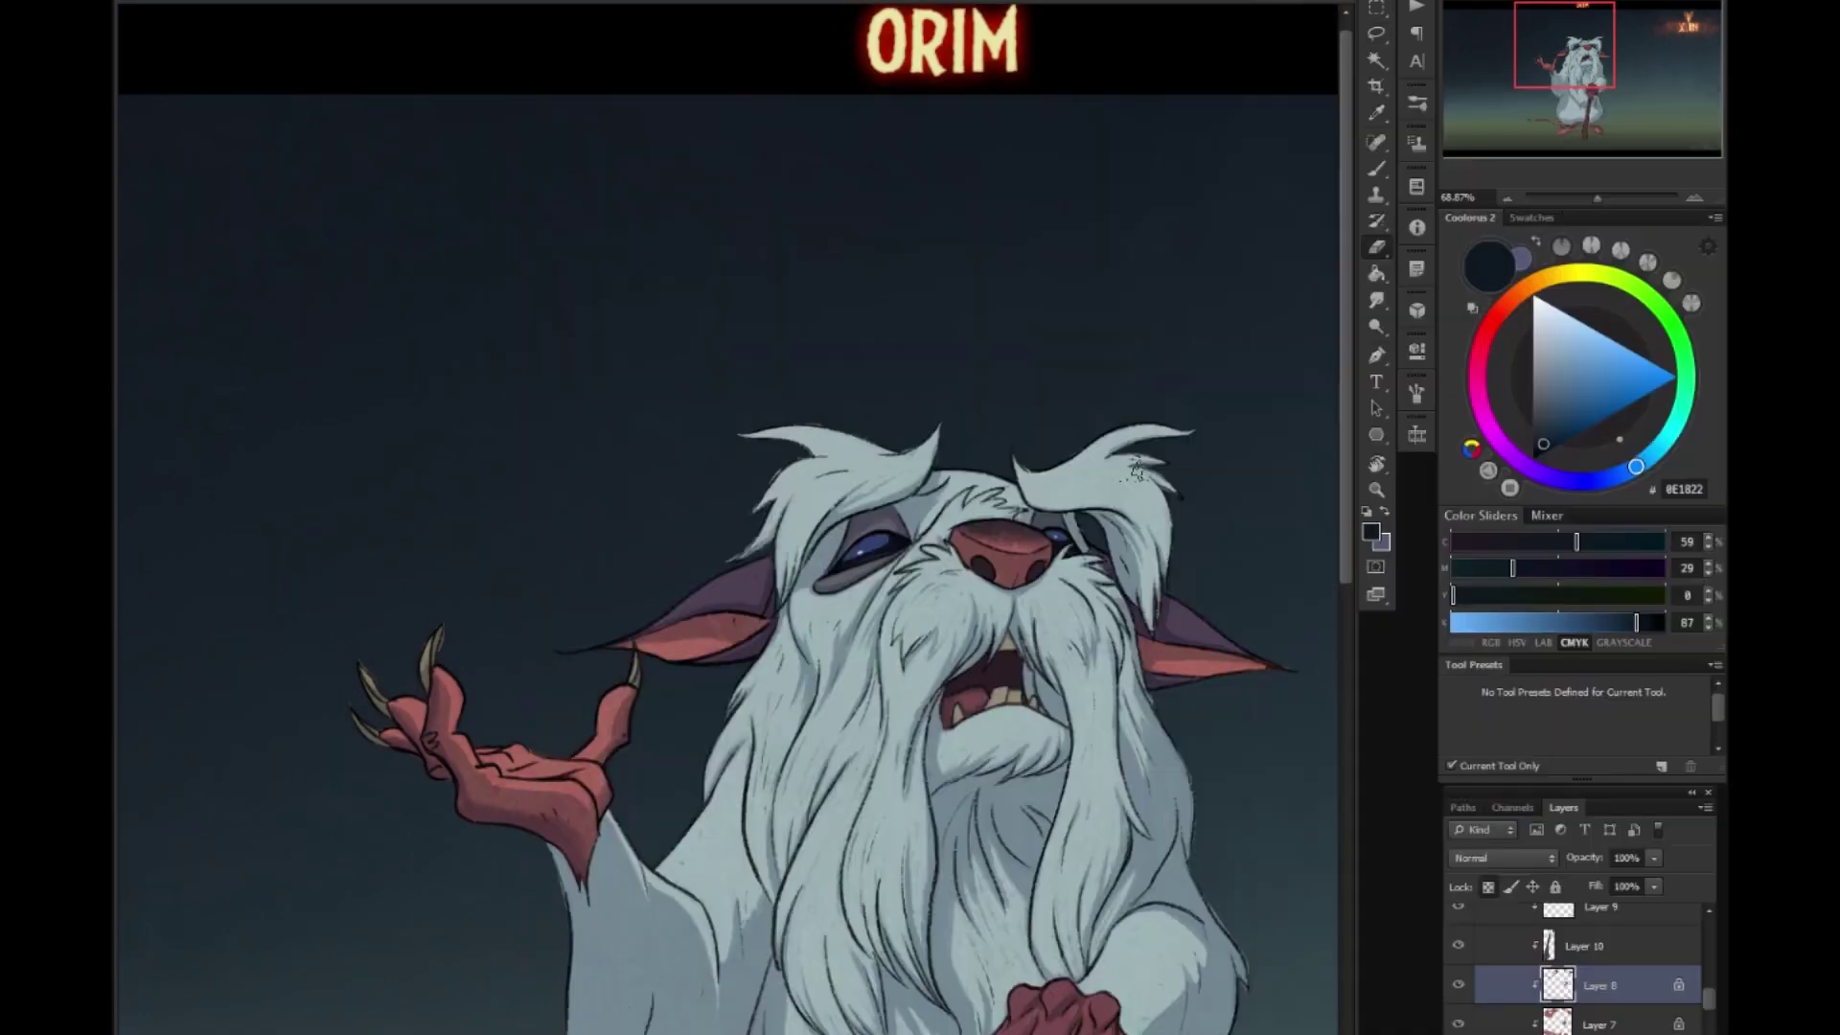
# Mask new clipped Layer 14 to the lit areas and choose pale yellow D8D8AC for a soft main light.
pyautogui.hotkey('ctrl', '-')
pyautogui.hotkey('ctrl', '+')
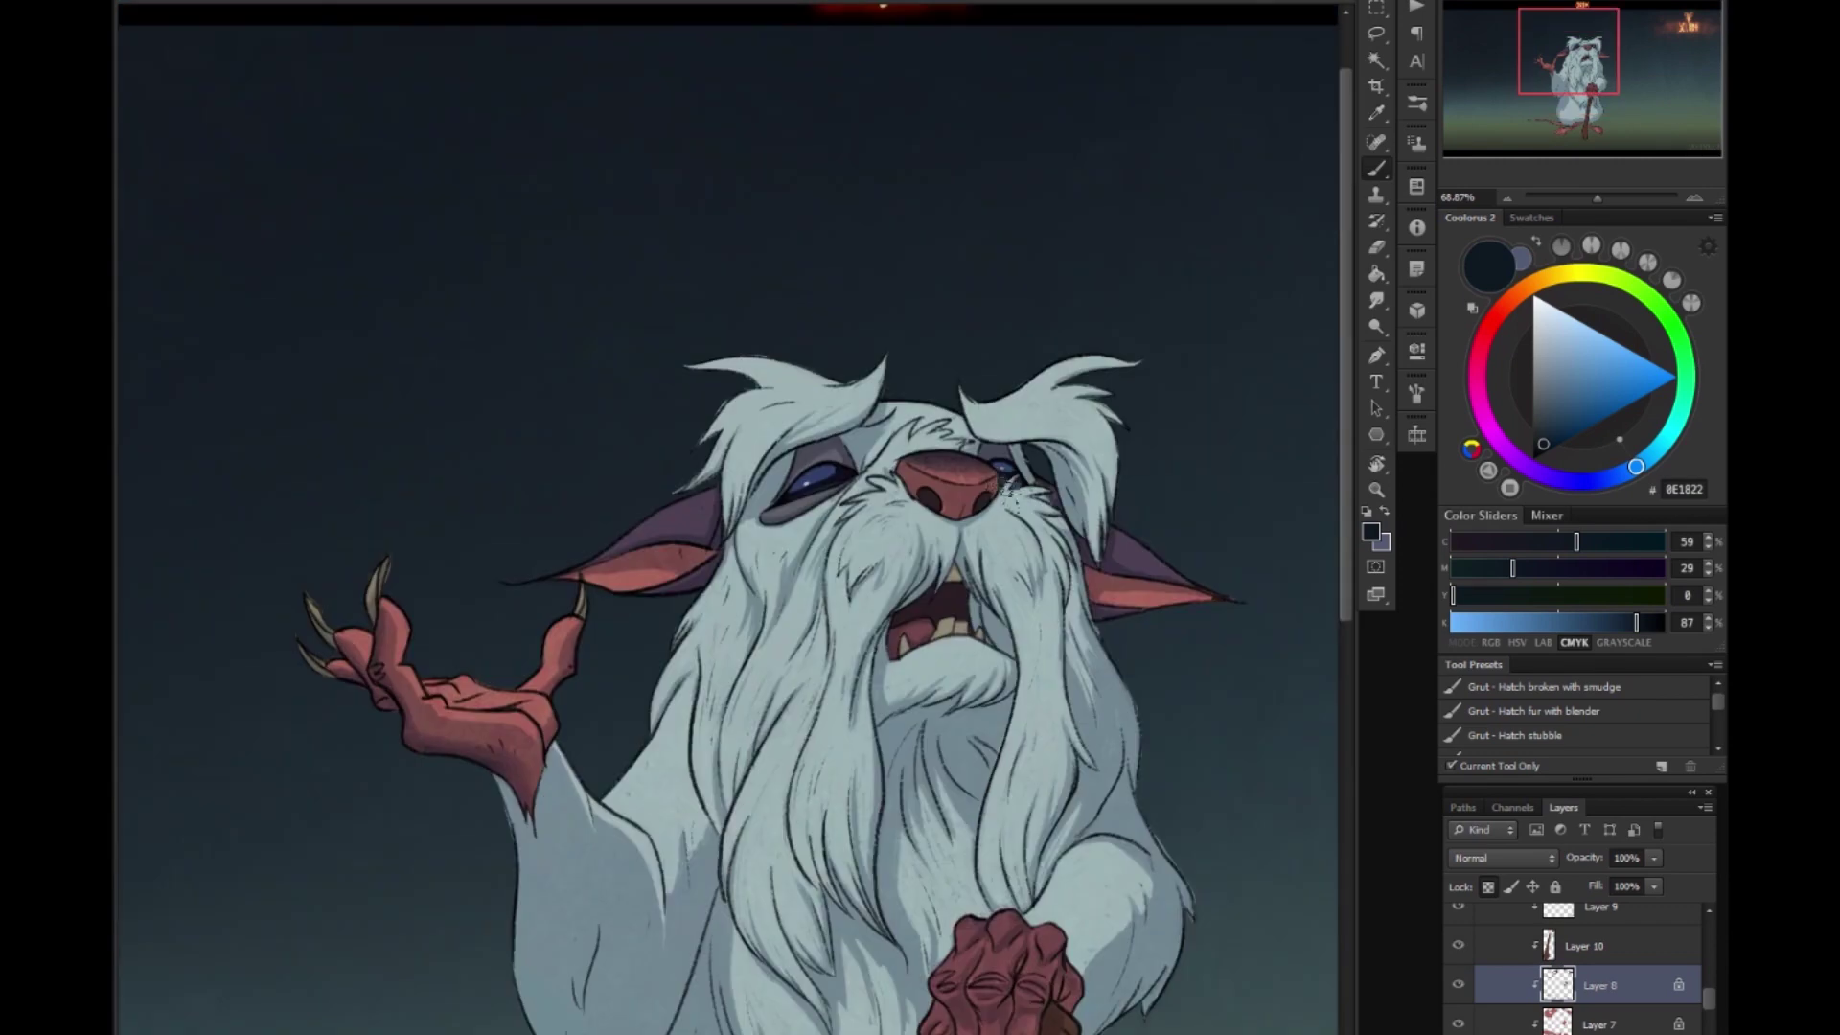
pyautogui.scroll(-5, 728, 518)
pyautogui.hotkey('ctrl', '-')
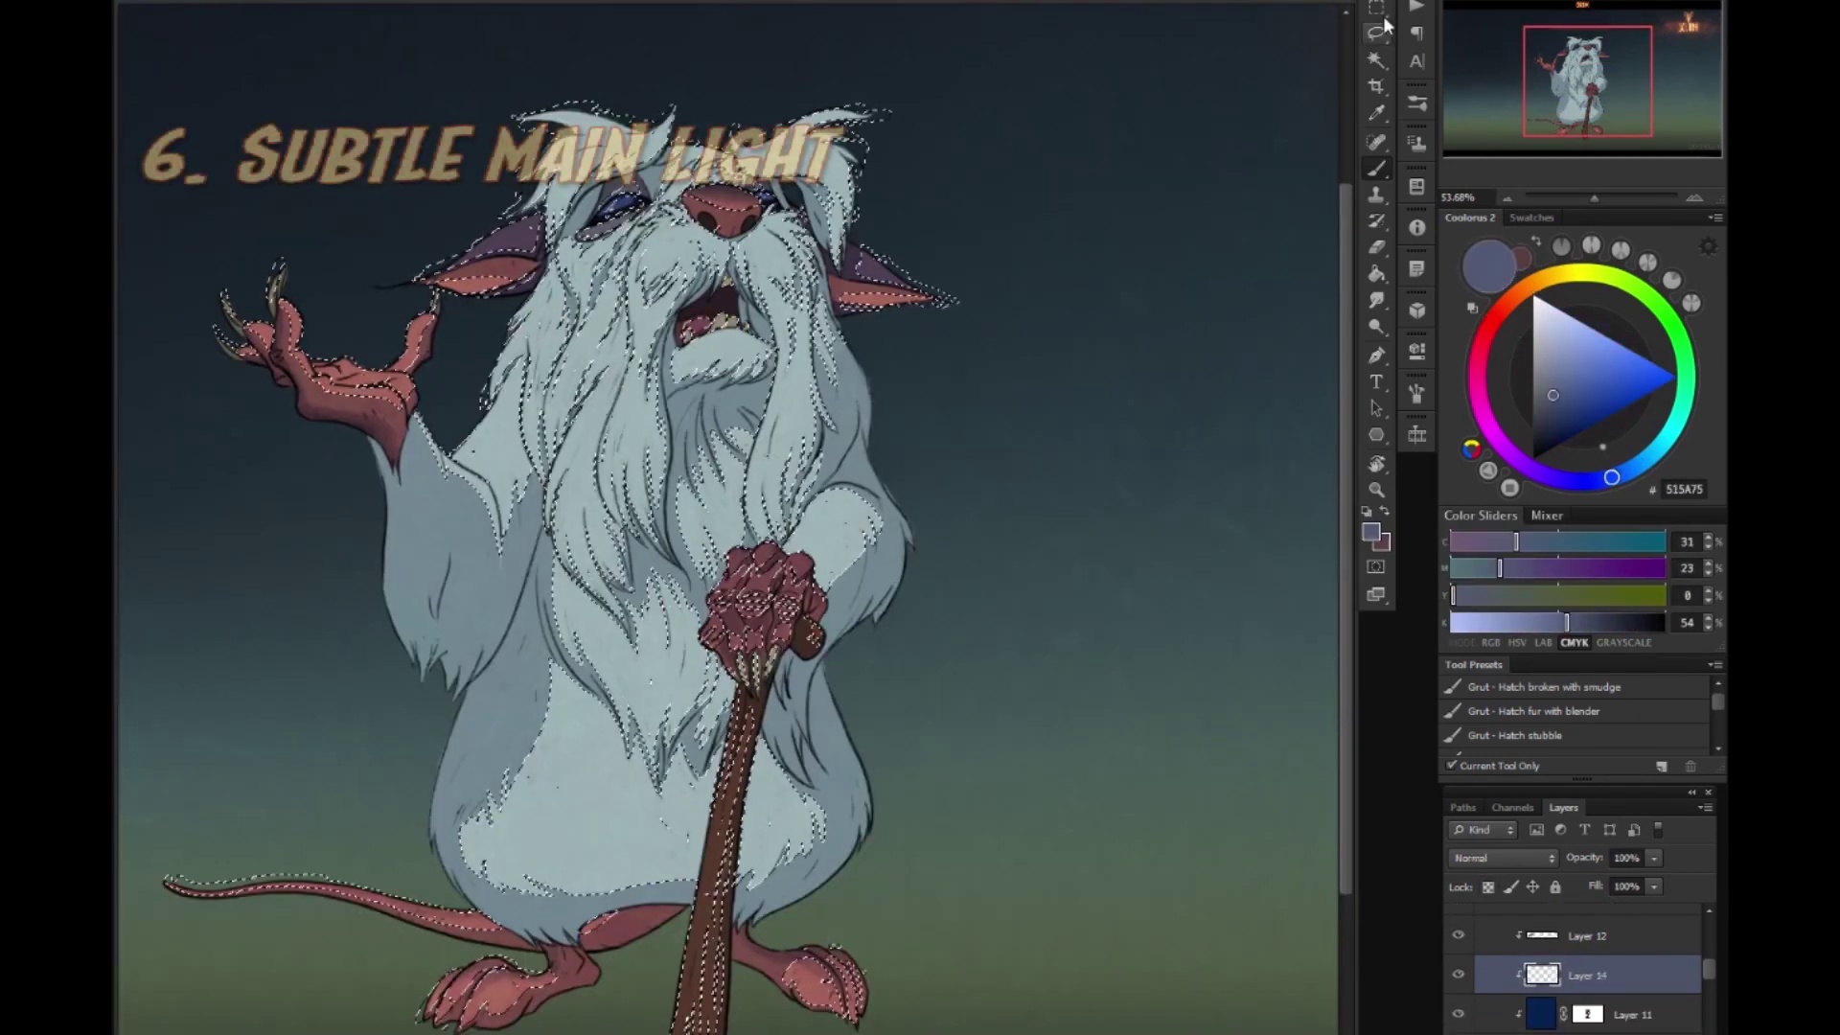
pyautogui.hotkey('ctrl', '+')
pyautogui.rightClick(491, 829)
pyautogui.press('Escape')
pyautogui.hotkey('ctrl', '-')
pyautogui.hotkey('ctrl', '-')
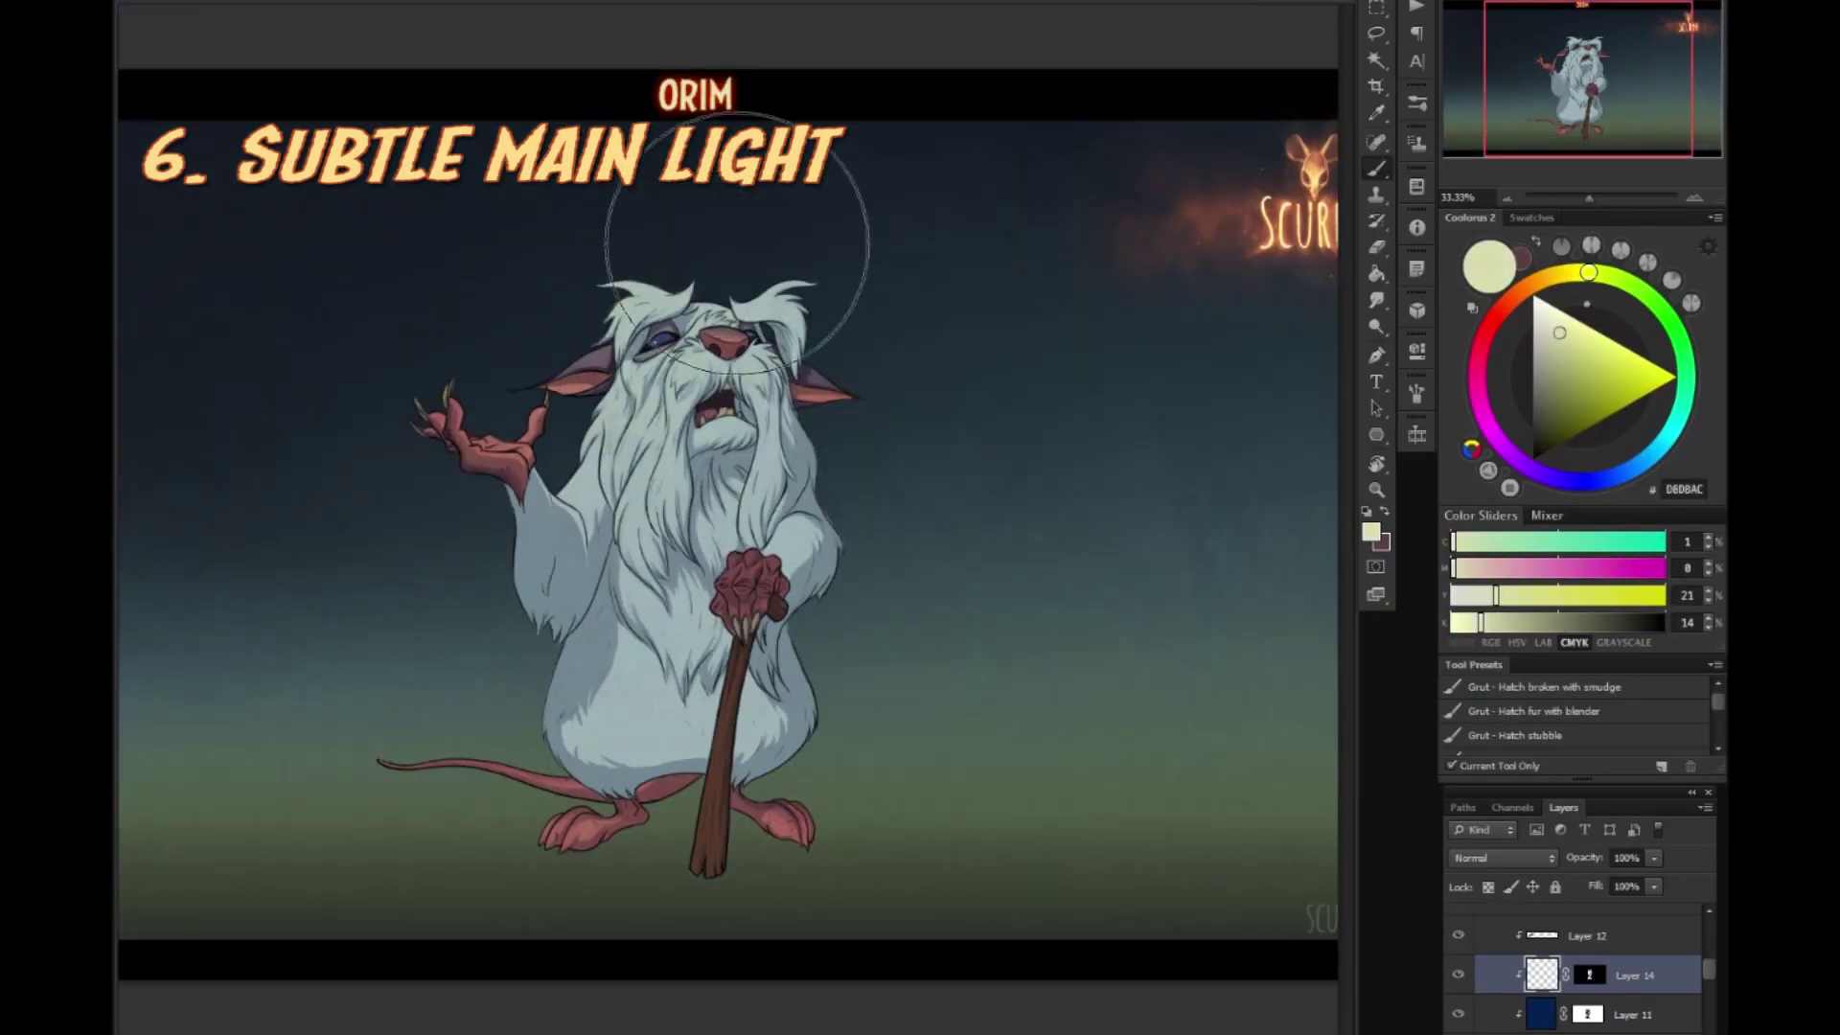
# Lower Layer 12's opacity to 71% and select the mask of Layer 11.
pyautogui.press('Delete')
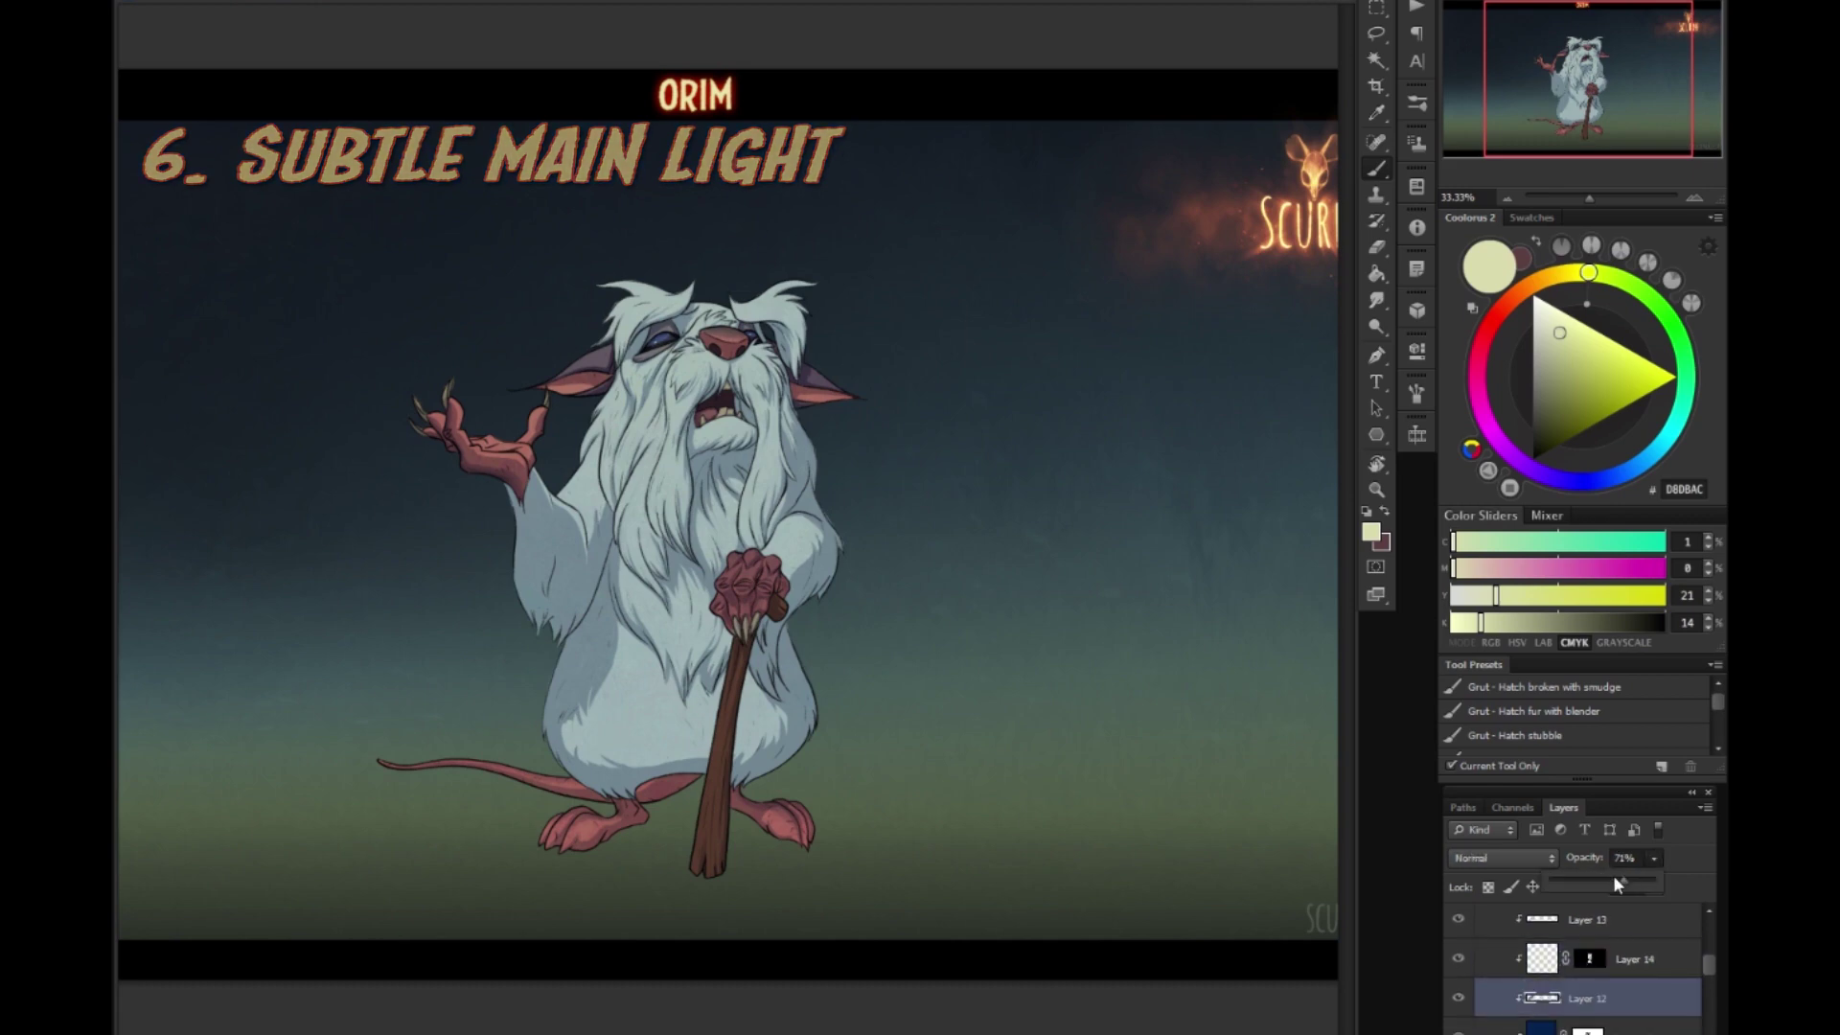
pyautogui.press('d')
pyautogui.press('e')
pyautogui.press('x')
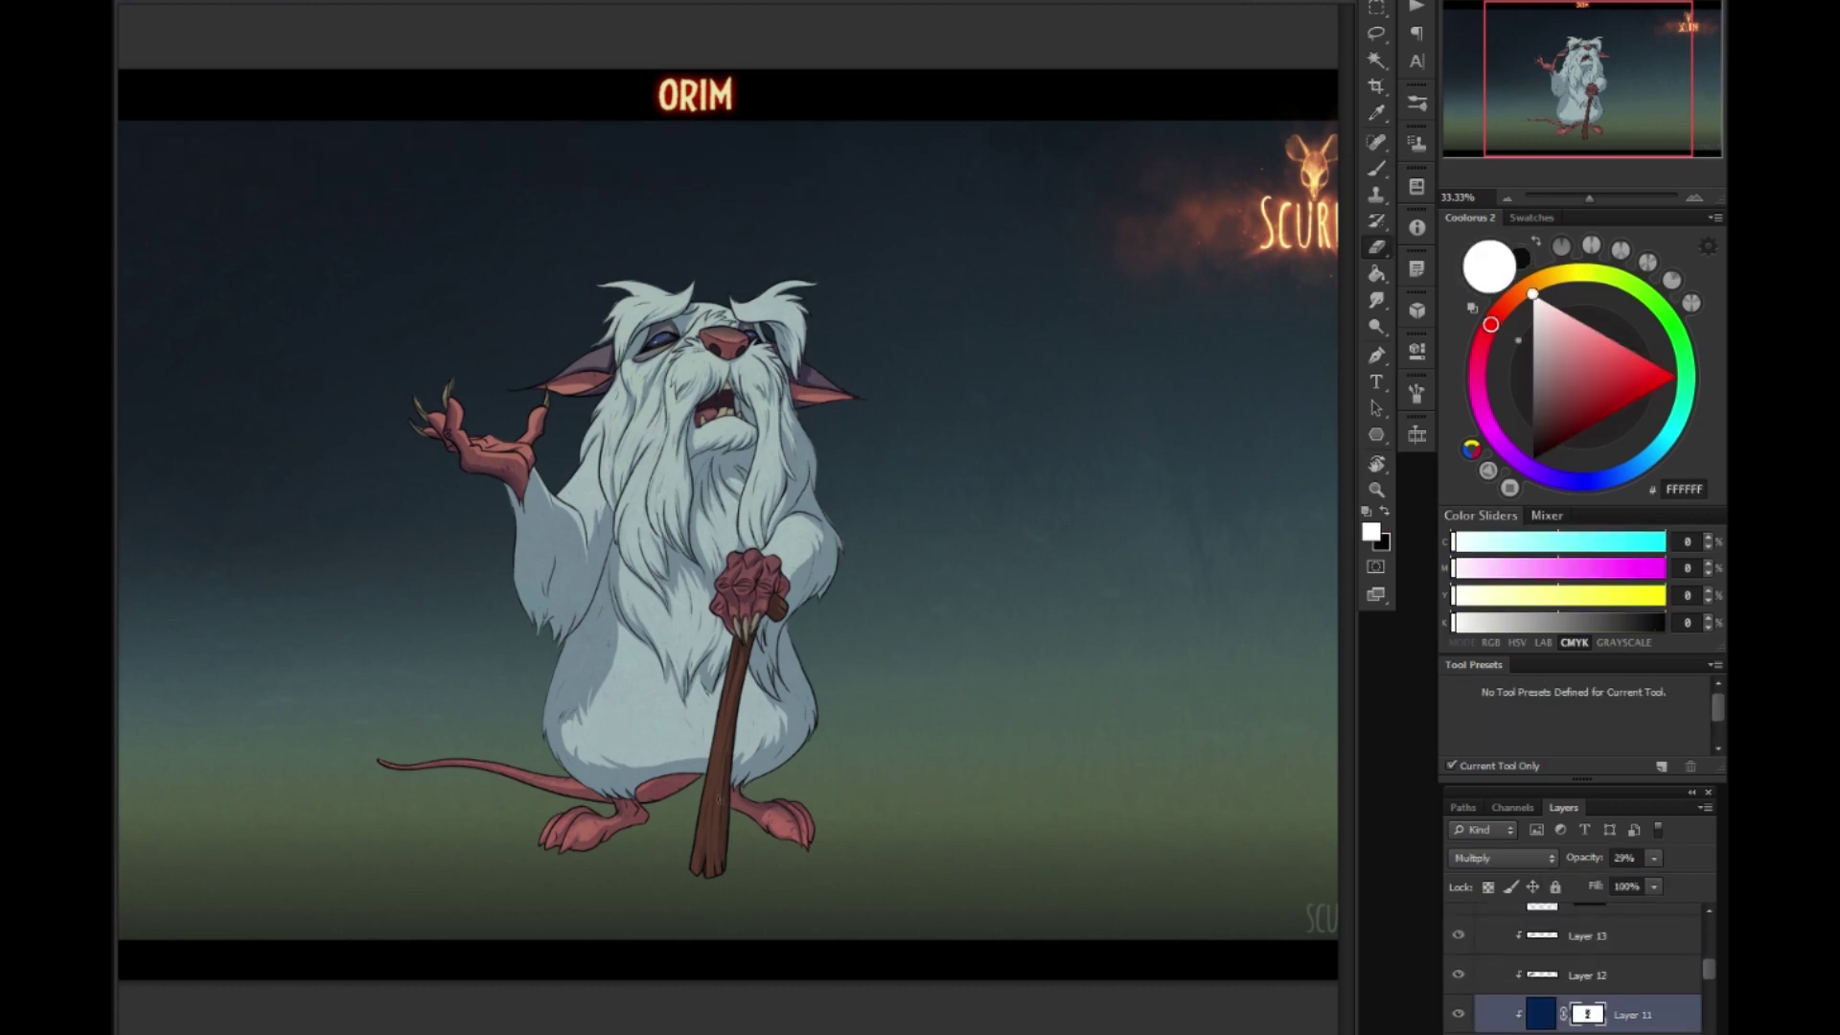
# Adjust the layer opacity and duplicate Group 3.
pyautogui.scroll(-1, 1572, 968)
pyautogui.scroll(-1, 728, 537)
pyautogui.moveTo(1629, 876); pyautogui.dragTo(1649, 876)
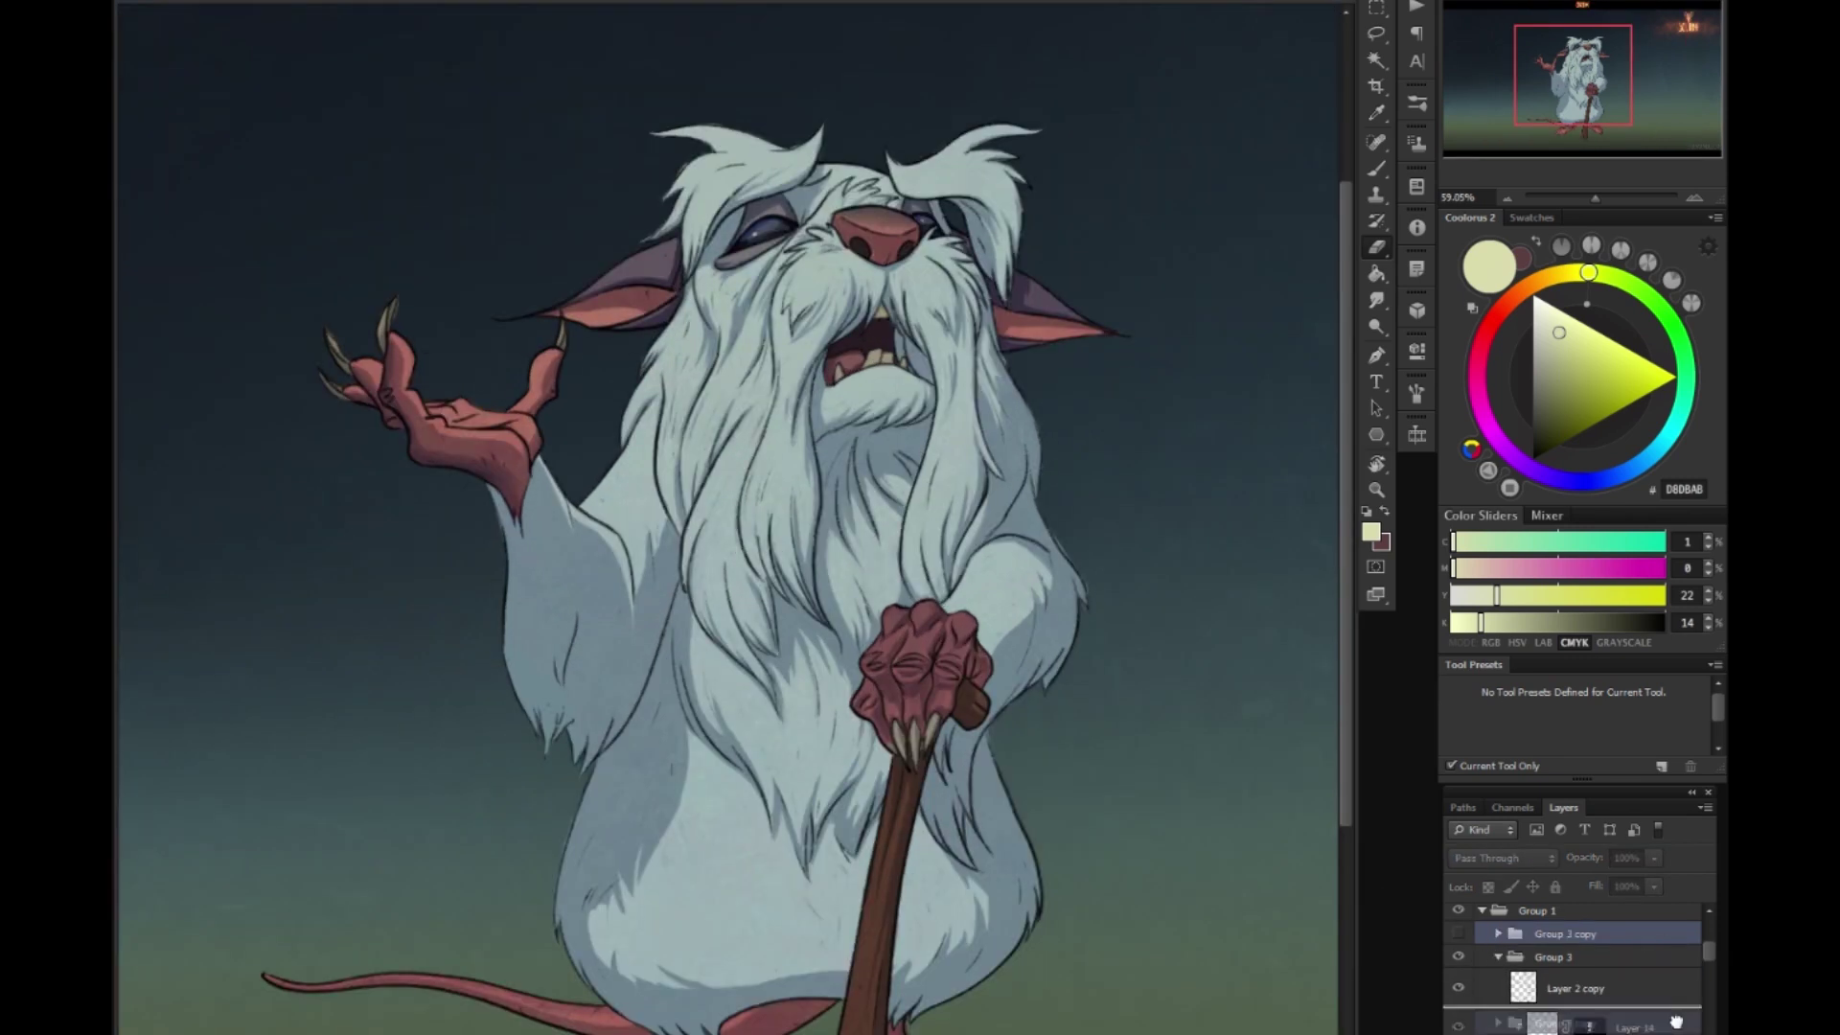
# Colorize the line art on Layer 2 copy blue with Hue/Saturation, using hue 215 and a raised lightness.
pyautogui.hotkey('ctrl', 'u')
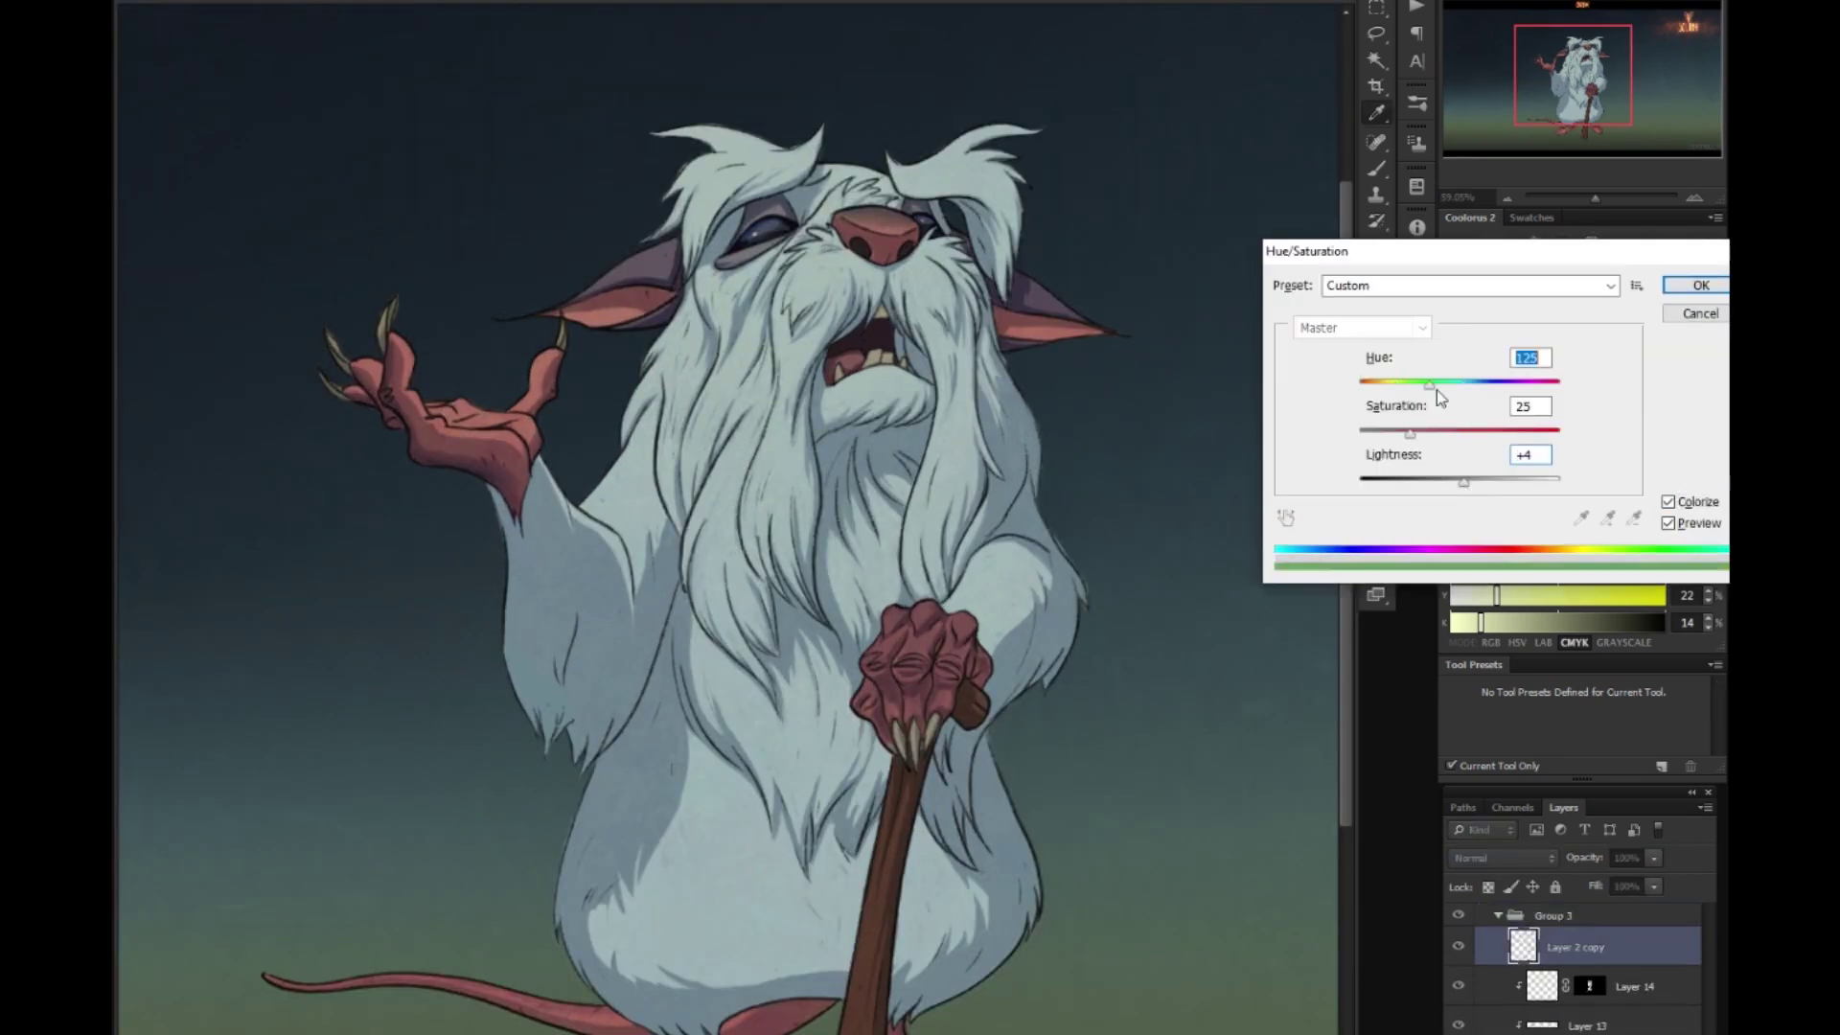
pyautogui.moveTo(1467, 481); pyautogui.dragTo(1476, 485)
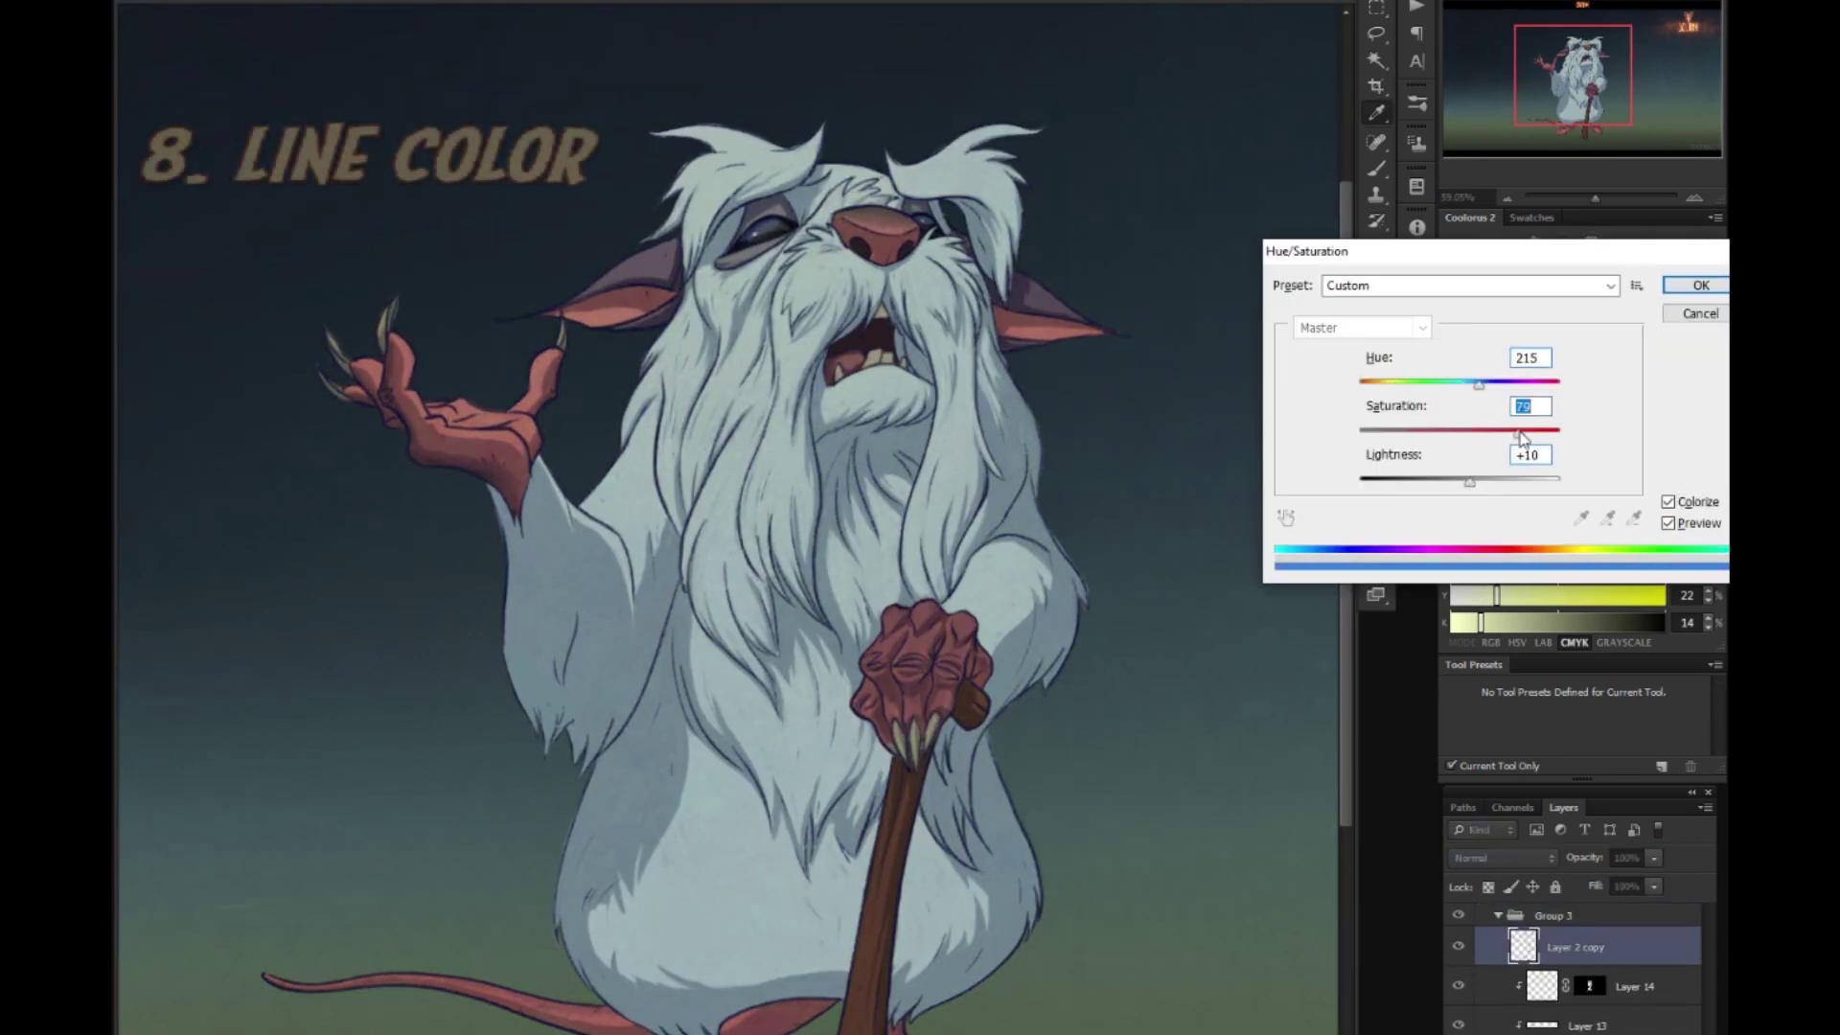
pyautogui.moveTo(1470, 482); pyautogui.dragTo(1493, 493)
pyautogui.hotkey('shift', 'Tab')
pyautogui.click(1723, 280)
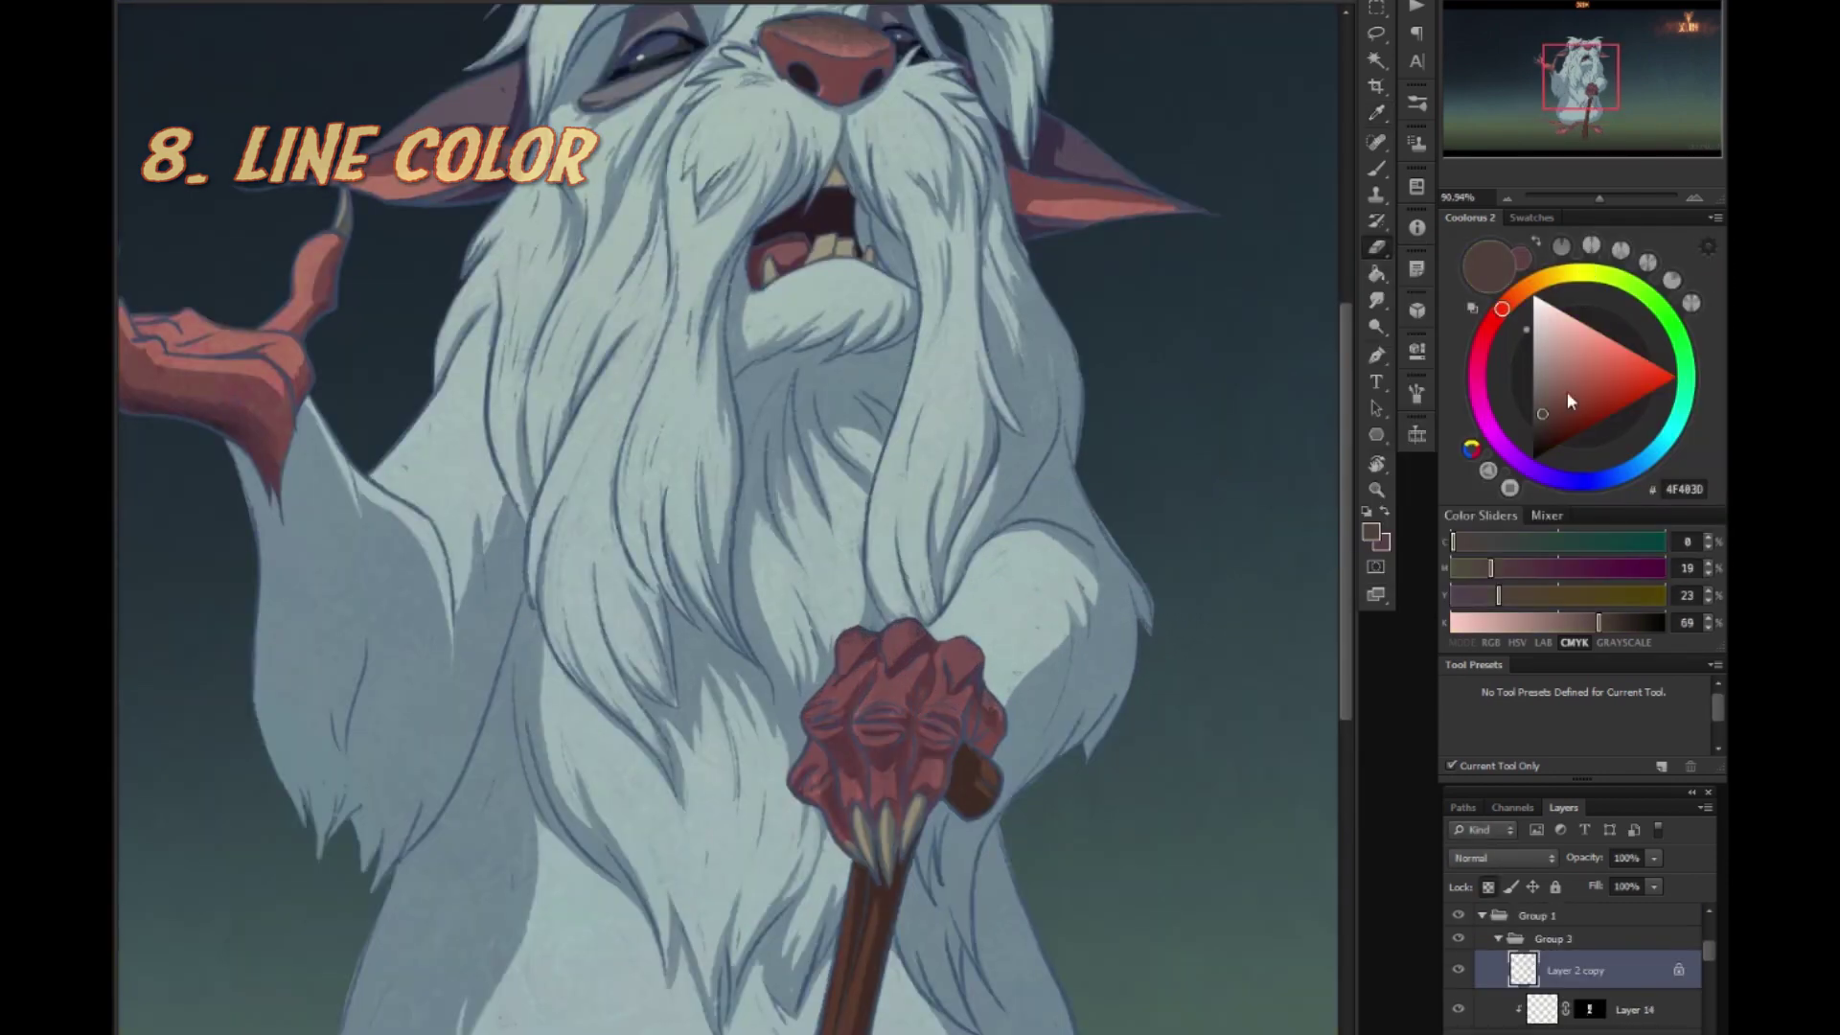
# Choose dark brown 34211C and recolour the outlines of the gripping hand, the staff and the feet on Layer 2 copy.
pyautogui.moveTo(1557, 370); pyautogui.dragTo(1545, 432)
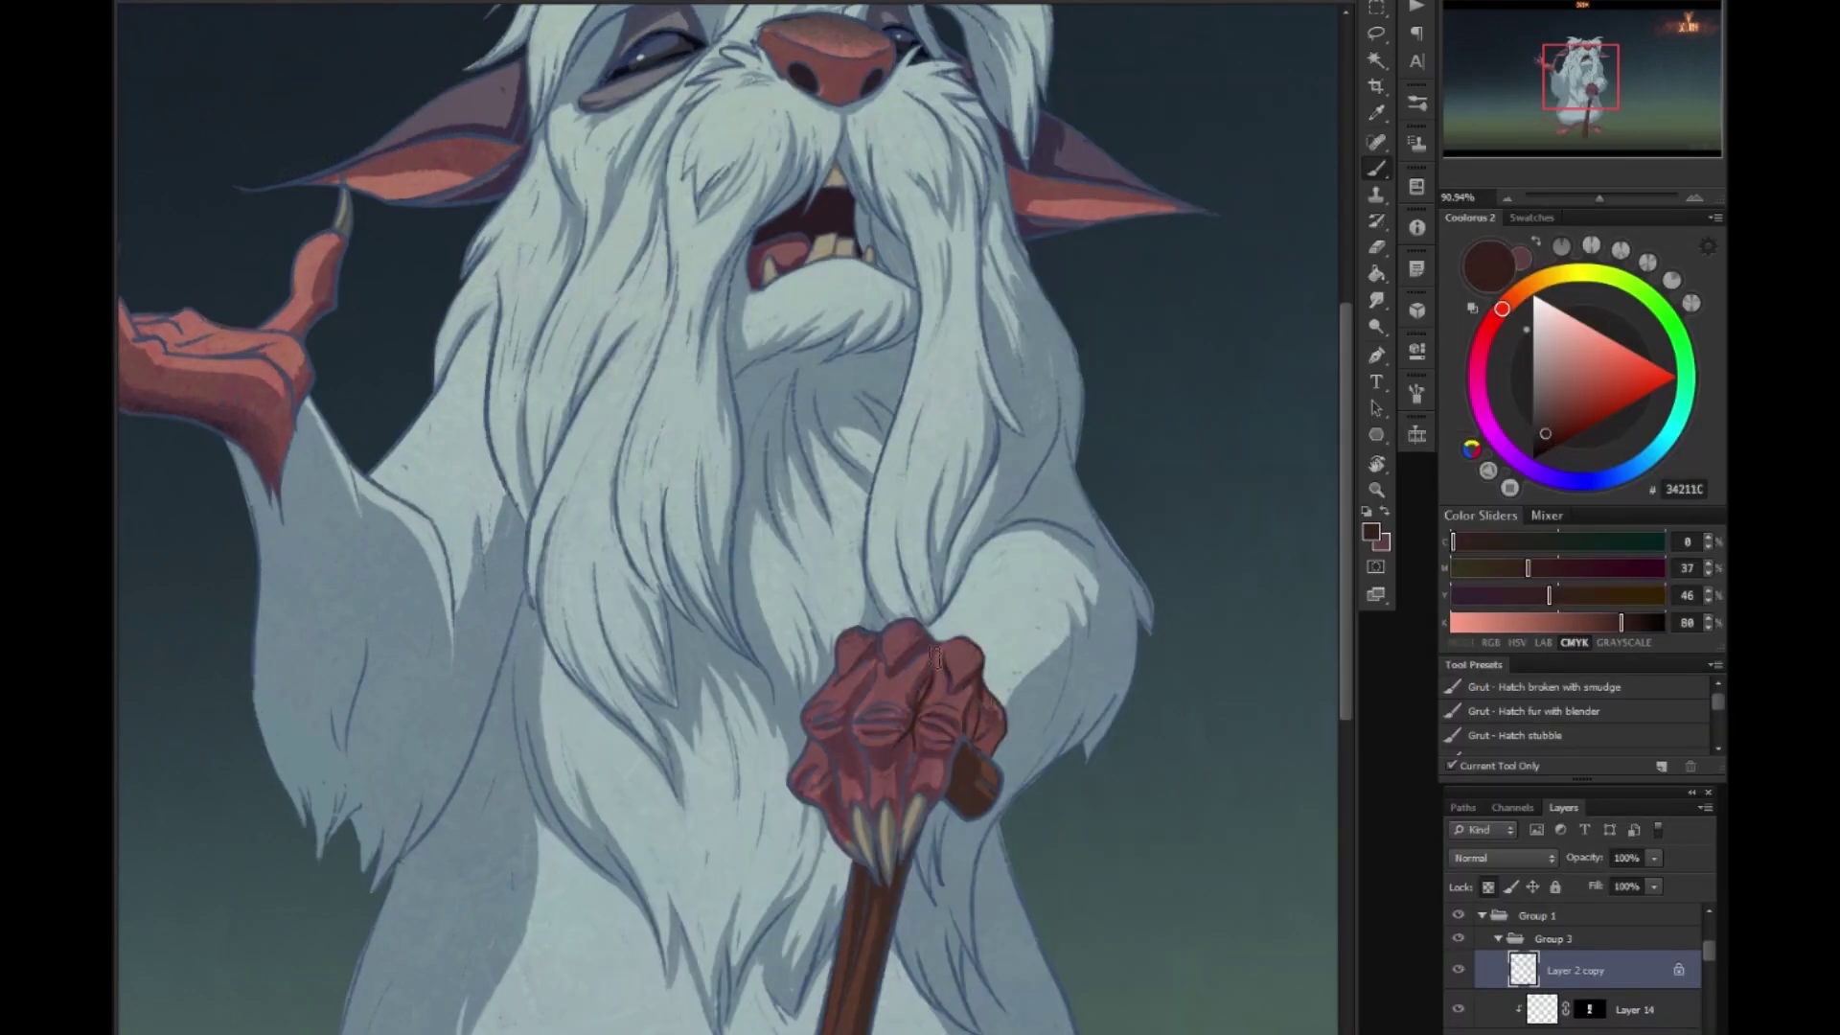
pyautogui.scroll(-5, 984, 781)
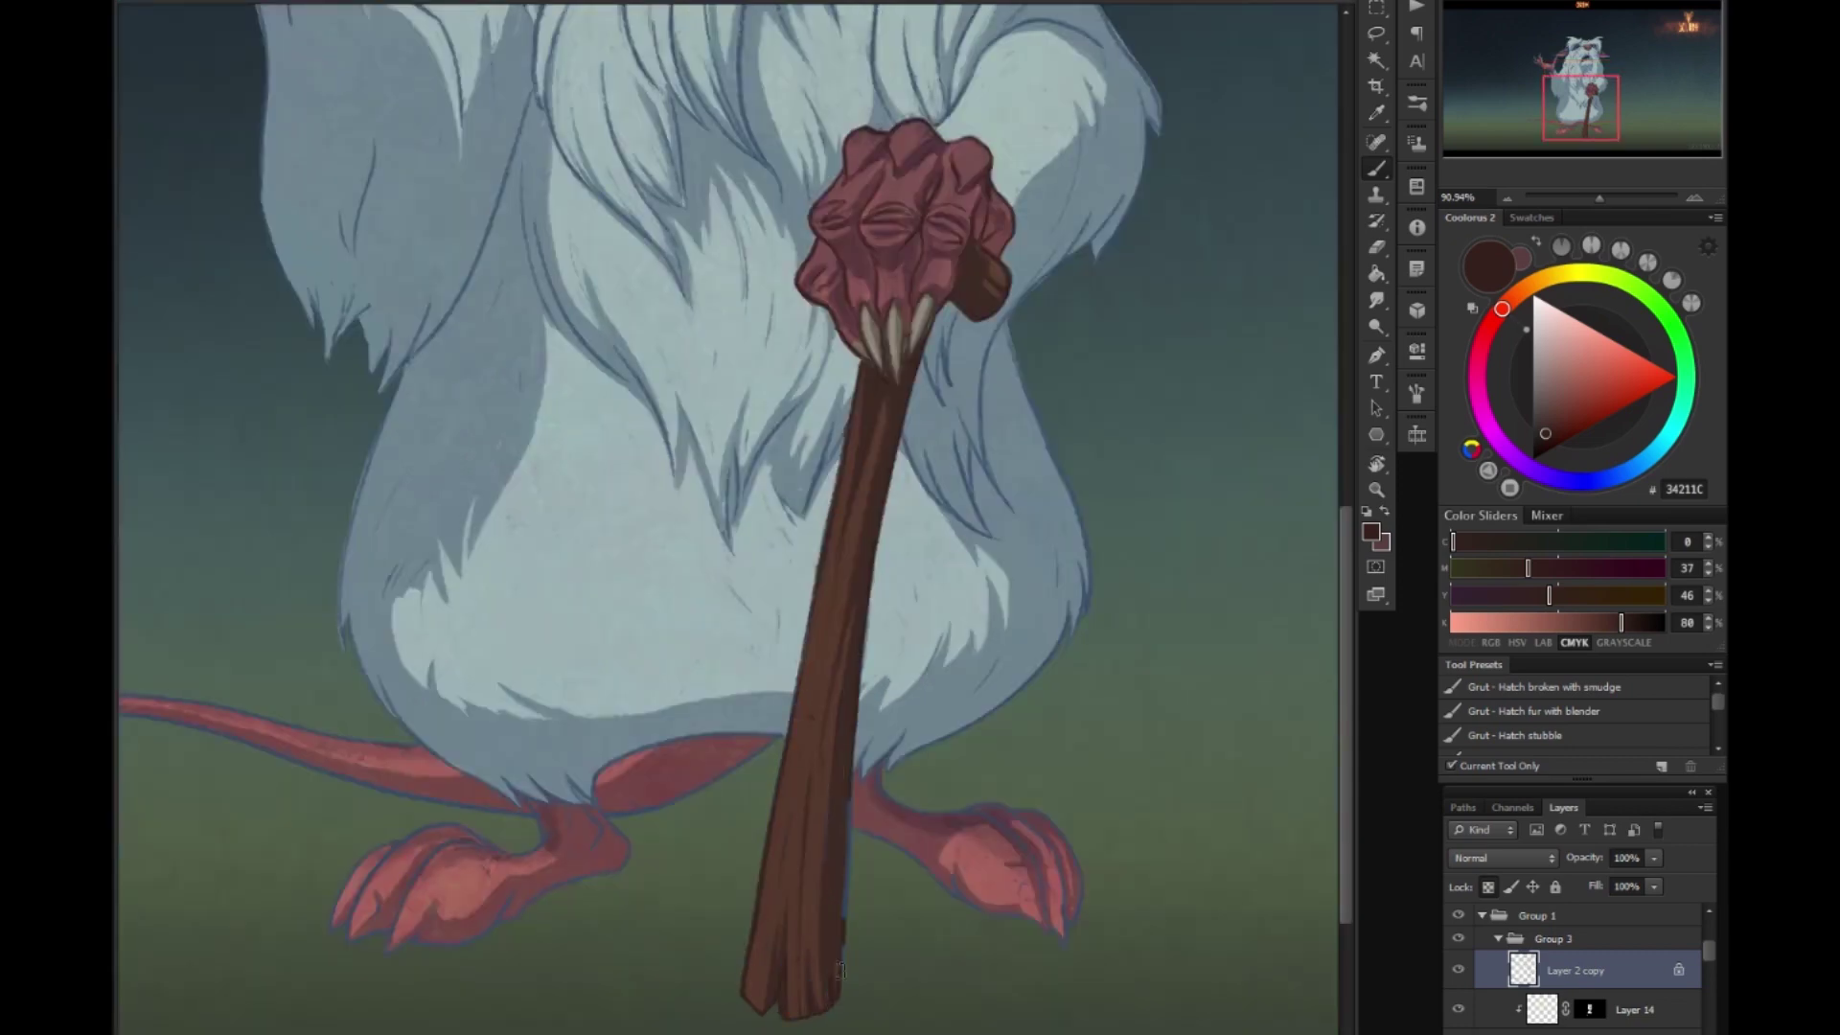
pyautogui.moveTo(563, 810); pyautogui.dragTo(1008, 331)
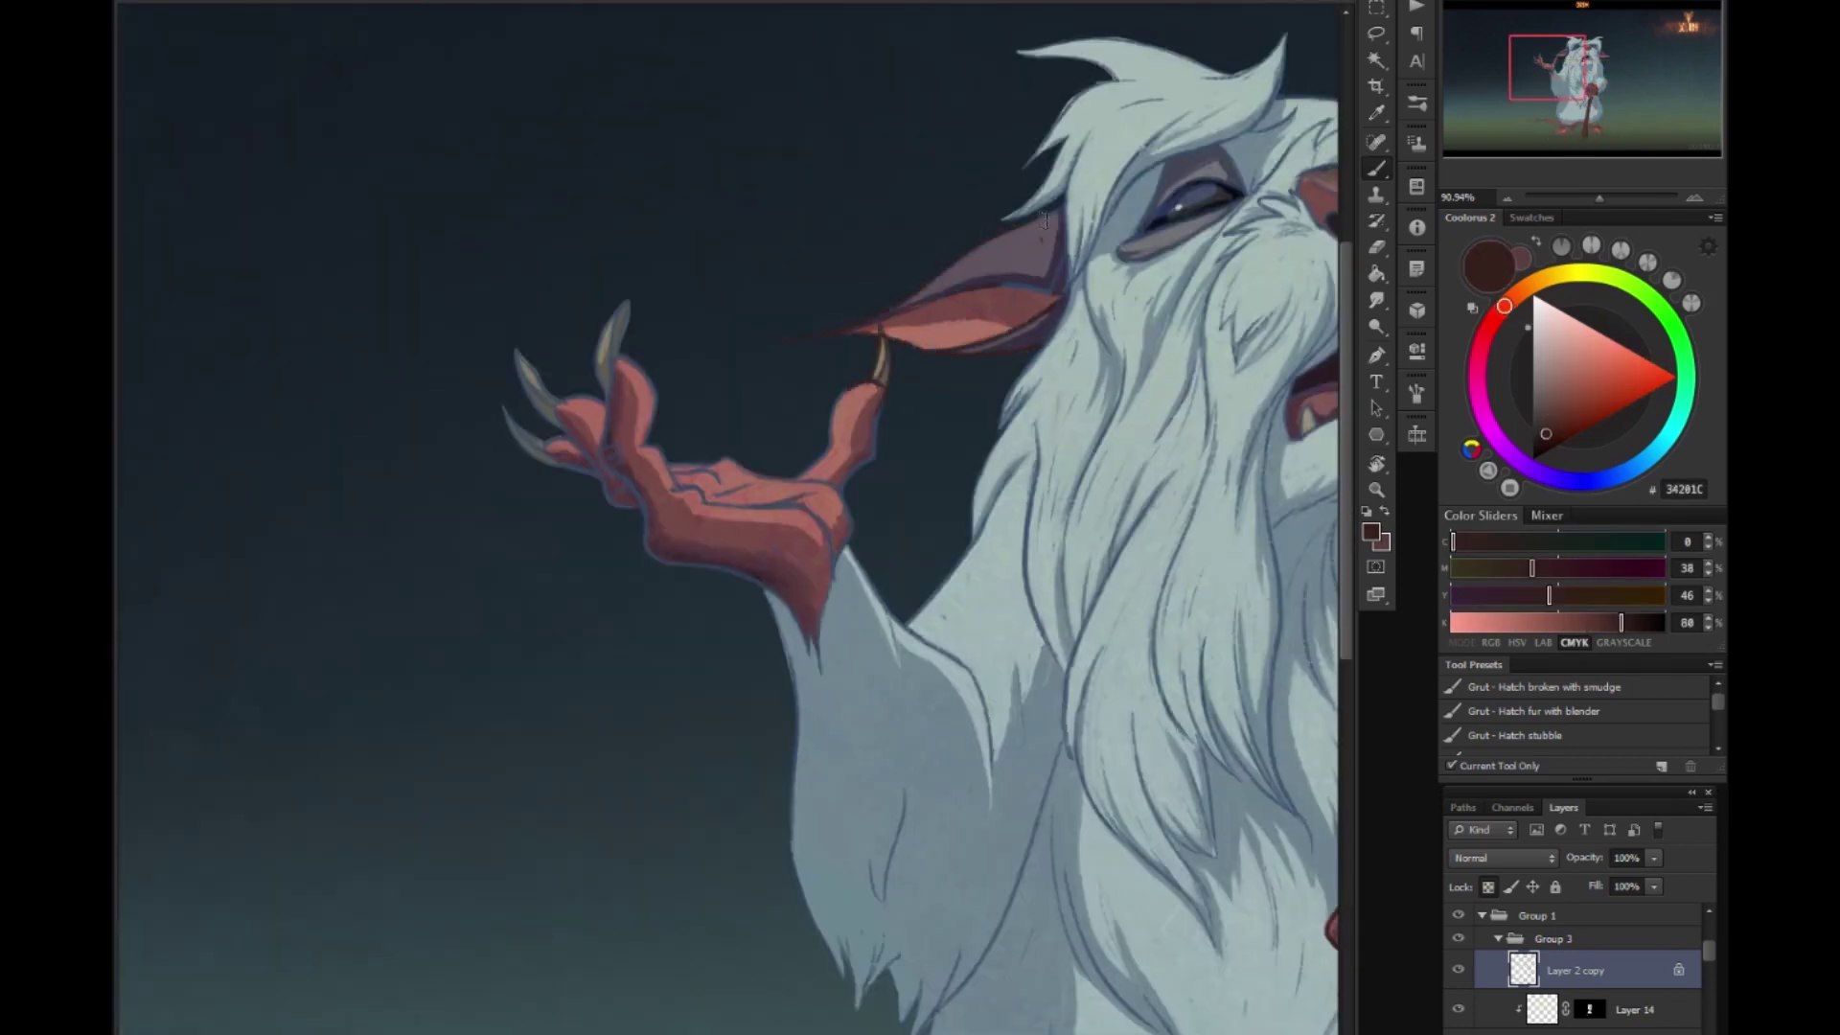
# Recolour the raised hand's outlines dark reddish brown 342128 and the eye outlines near-black 0A0C19.
pyautogui.keyDown('alt'); pyautogui.click(1043, 278); pyautogui.keyUp('alt')
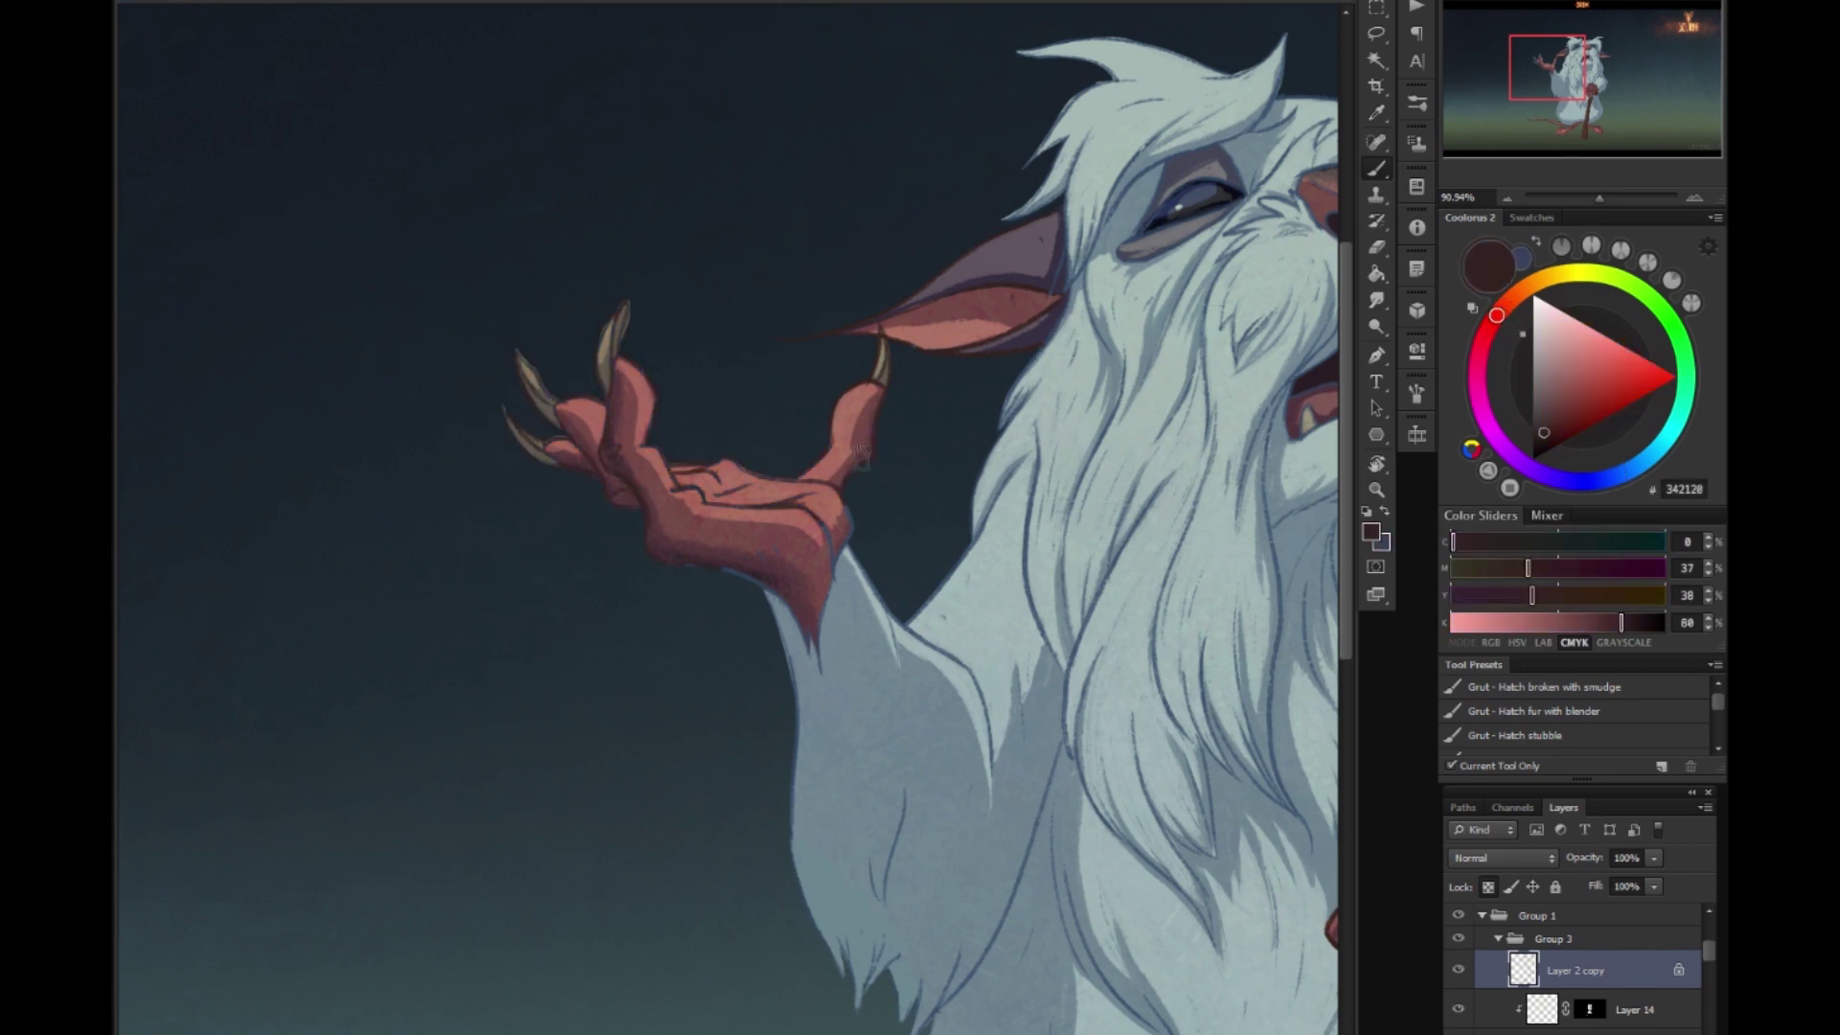
pyautogui.moveTo(1326, 197); pyautogui.dragTo(829, 436)
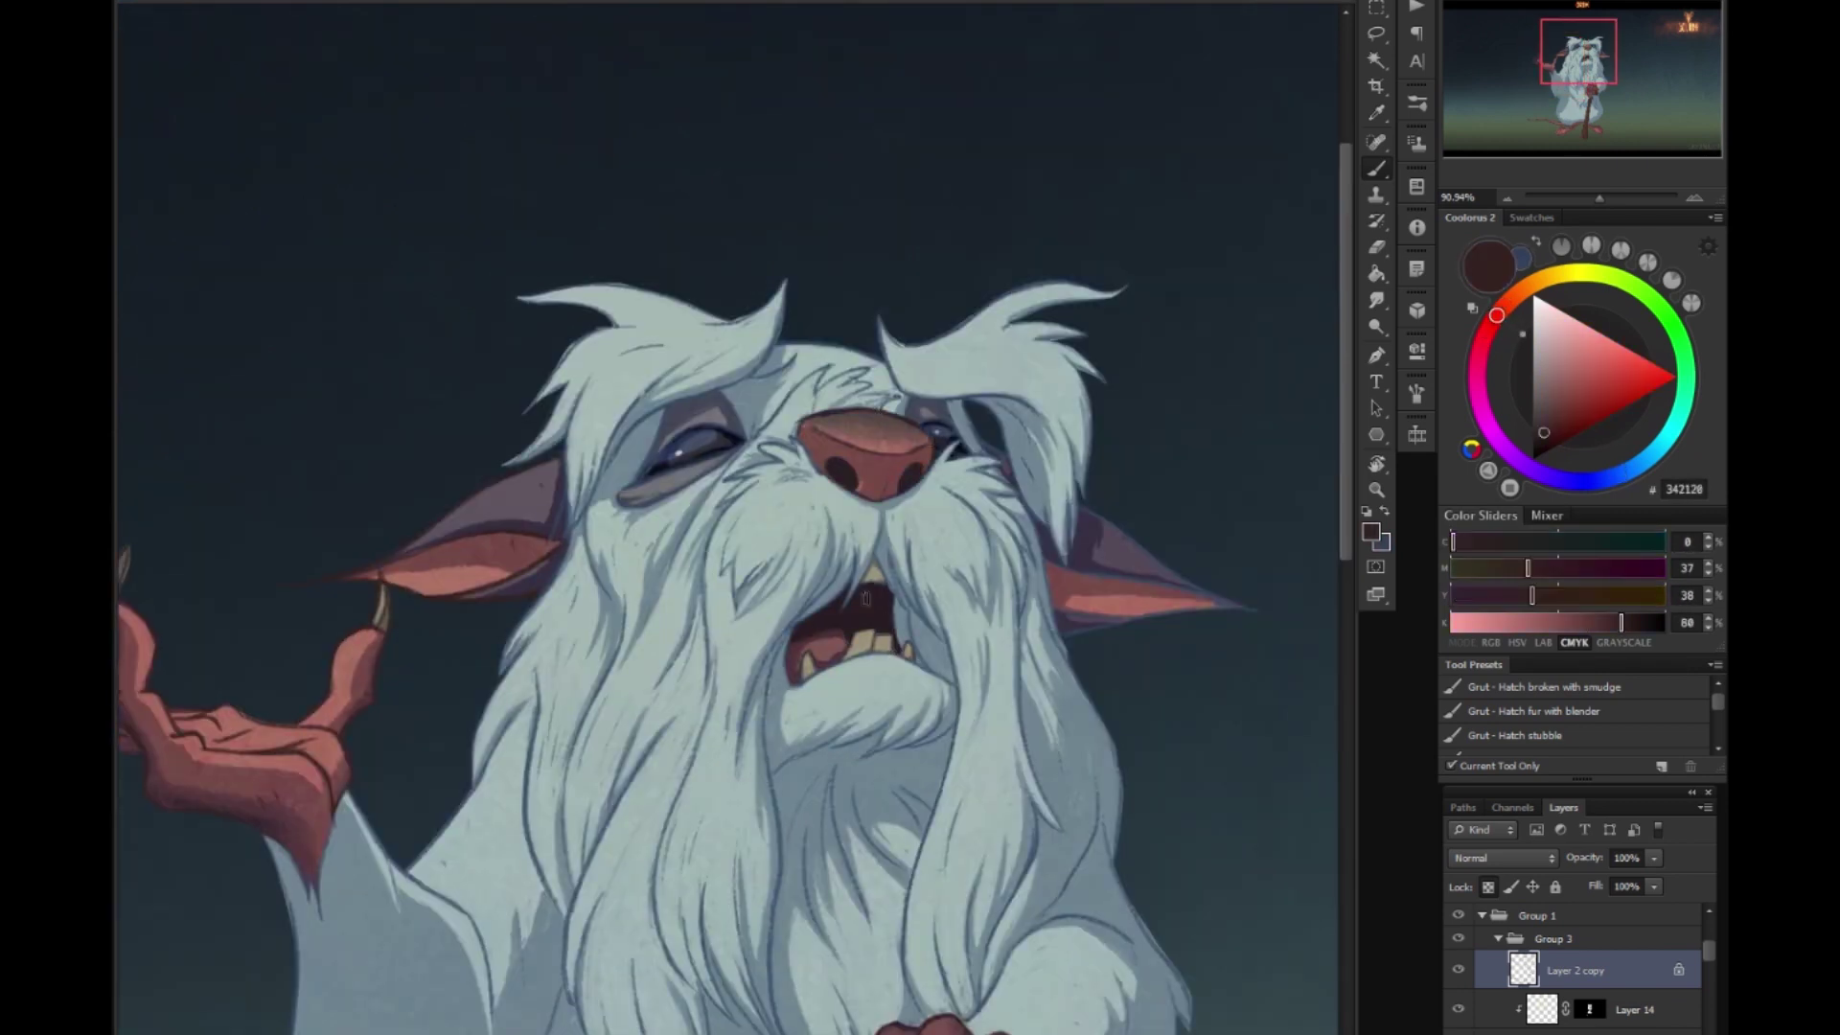
pyautogui.keyDown('alt'); pyautogui.click(714, 395); pyautogui.keyUp('alt')
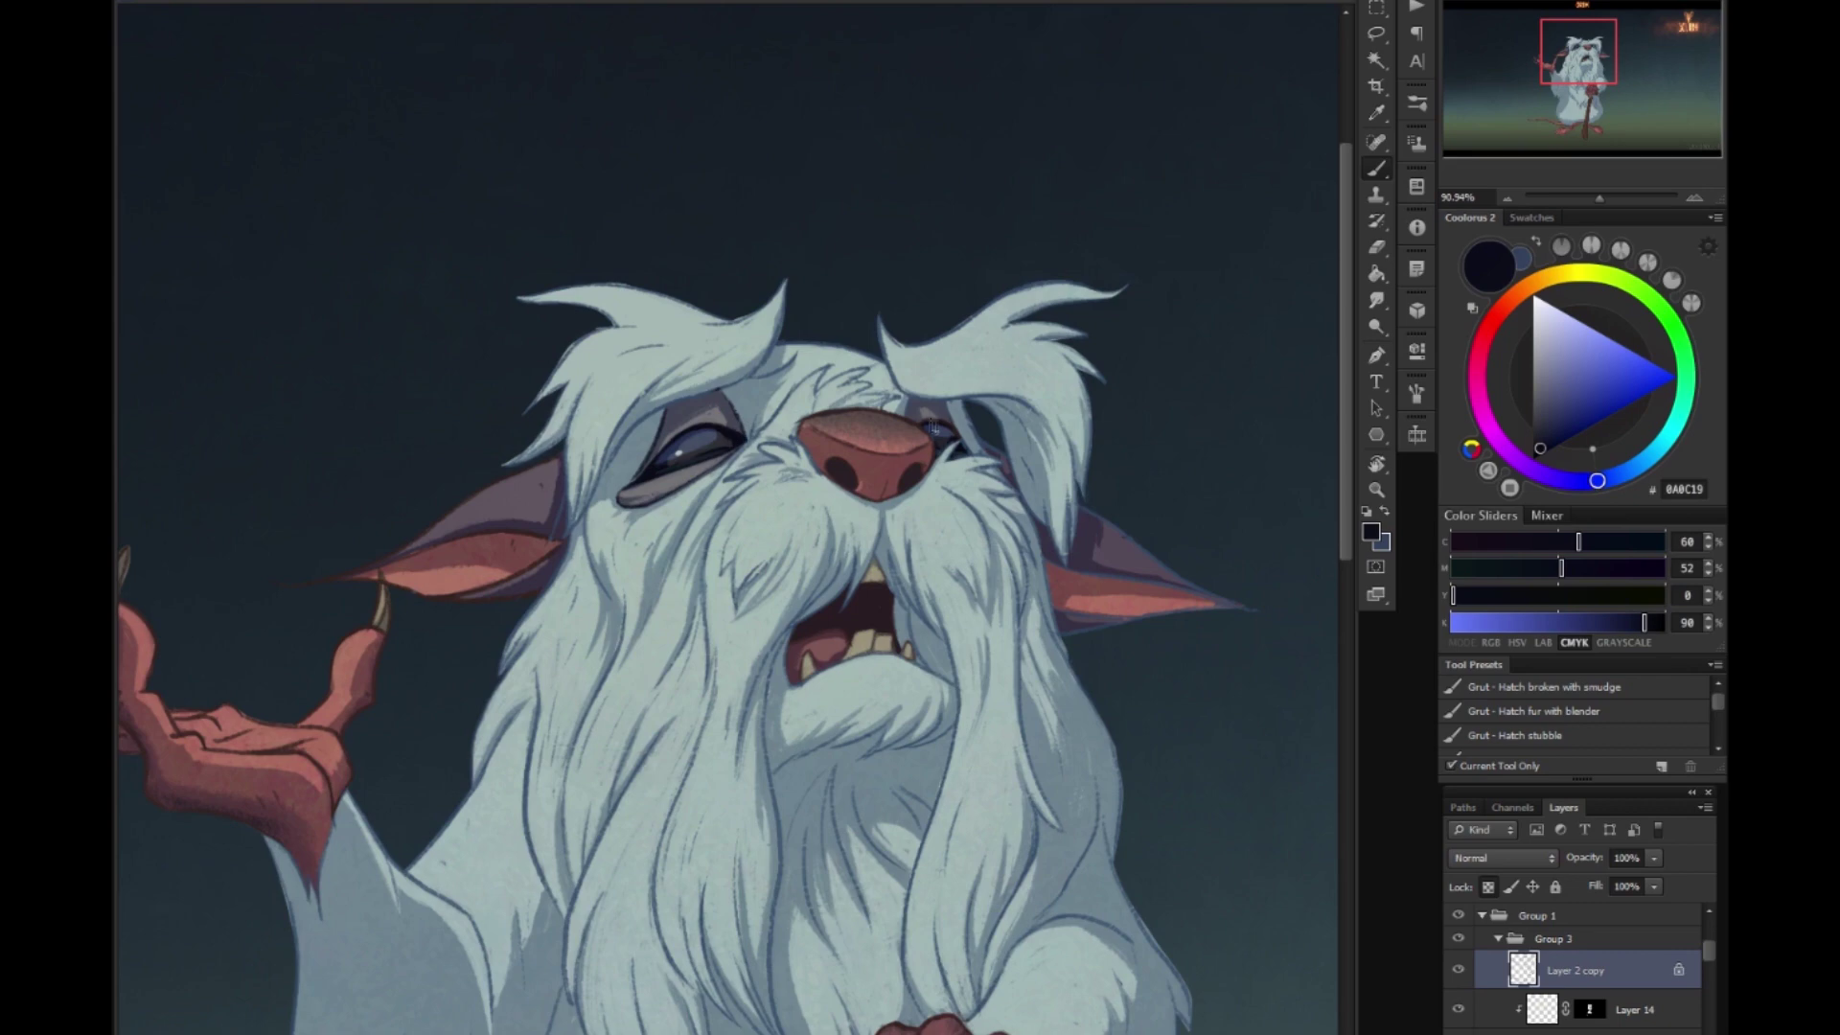
pyautogui.moveTo(321, 544); pyautogui.dragTo(725, 482)
pyautogui.keyDown('alt'); pyautogui.click(726, 482); pyautogui.keyUp('alt')
# Recolour the claw outlines on the staff-holding hand with dark olive 393420.
pyautogui.moveTo(1558, 59); pyautogui.dragTo(1599, 88)
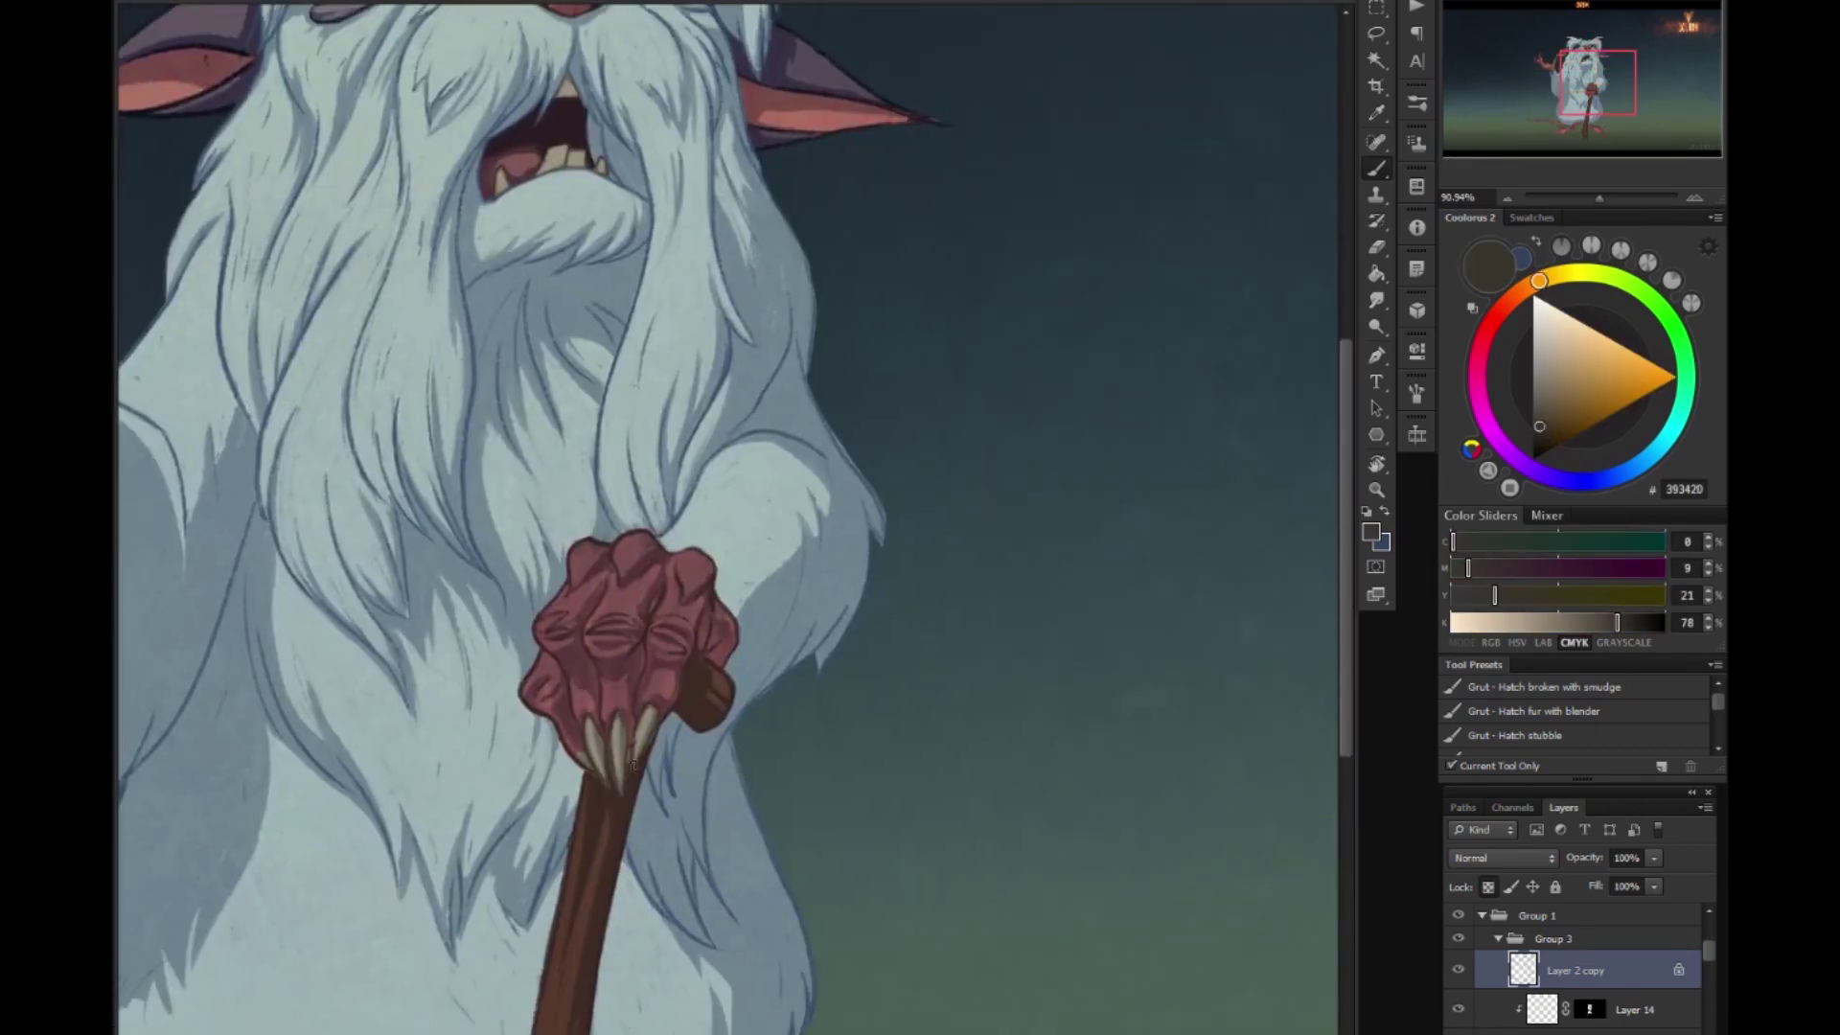
pyautogui.moveTo(937, 357); pyautogui.dragTo(1019, 583)
pyautogui.hotkey('ctrl', '-')
pyautogui.hotkey('ctrl', '-')
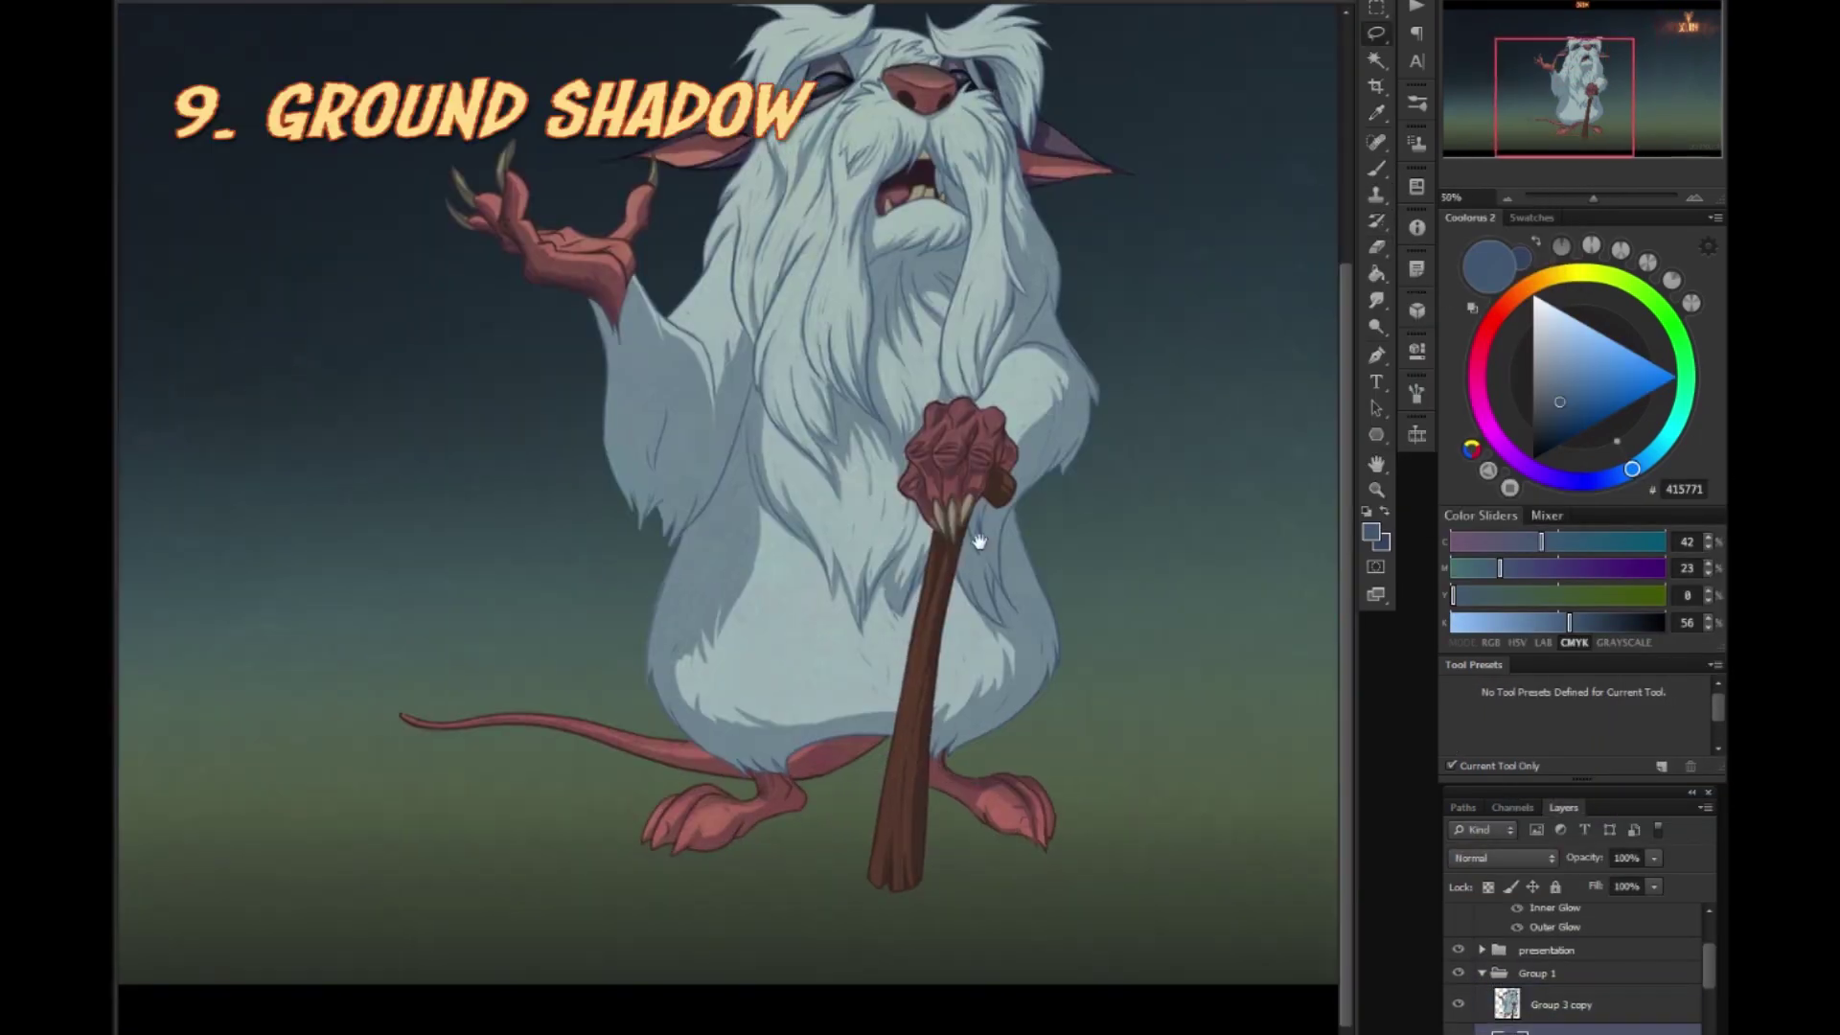
# Outline a ground shadow beneath the tail, feet and staff with the Lasso and fill it with black.
pyautogui.moveTo(979, 542); pyautogui.dragTo(990, 551)
pyautogui.moveTo(805, 782); pyautogui.dragTo(810, 796)
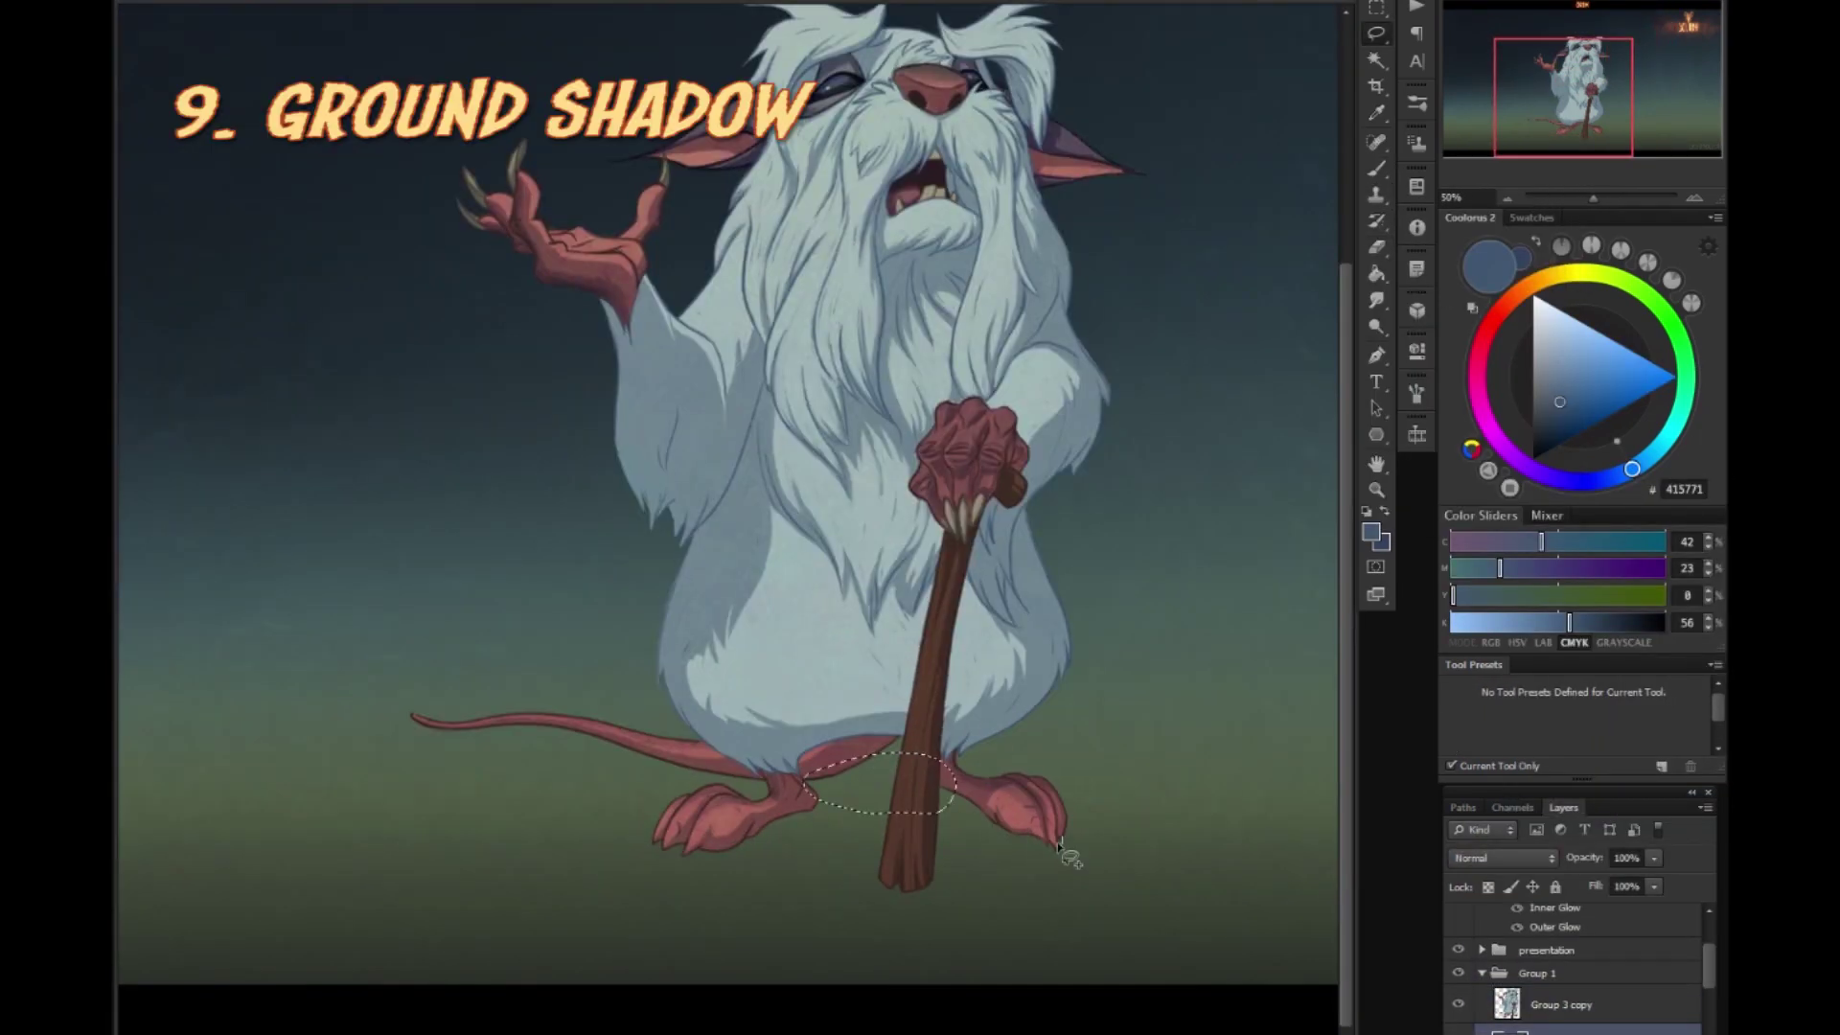
pyautogui.moveTo(530, 730)
pyautogui.mouseDown()
pyautogui.moveTo(757, 778)
pyautogui.moveTo(705, 810)
pyautogui.moveTo(757, 851)
pyautogui.moveTo(1091, 801)
pyautogui.moveTo(1107, 827)
pyautogui.mouseUp()
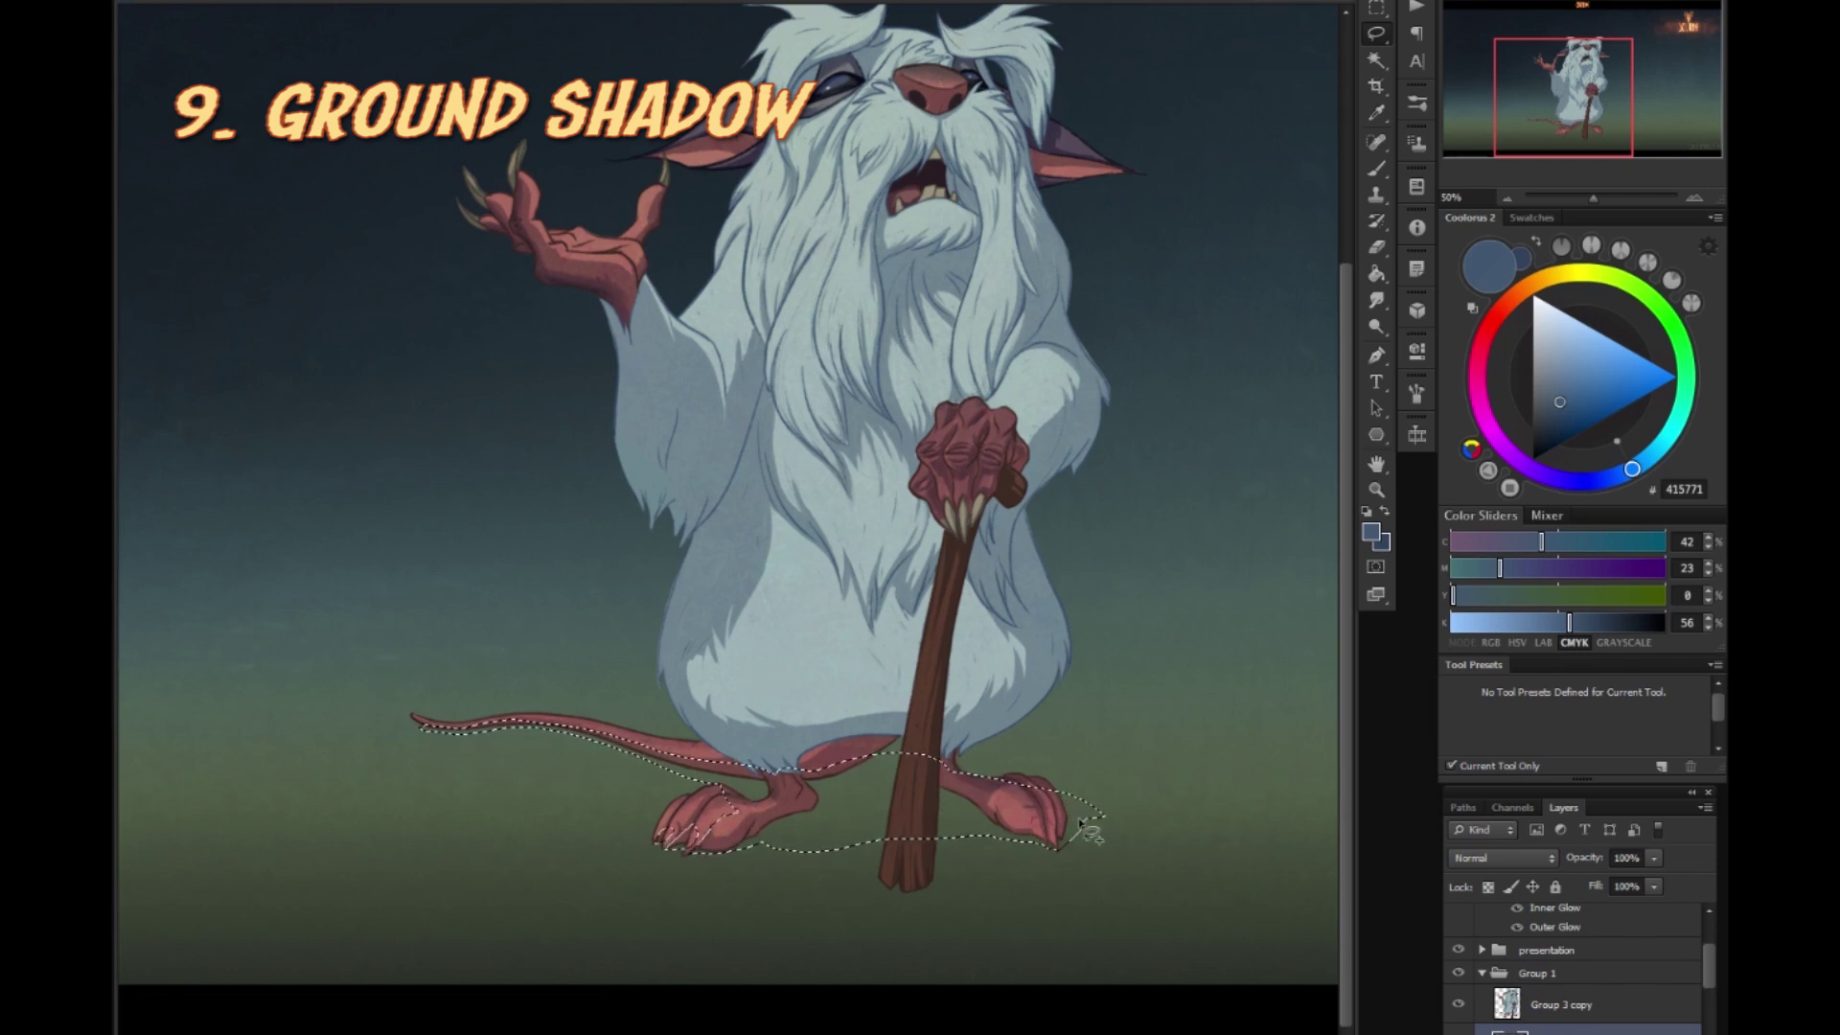
pyautogui.press('d')
pyautogui.hotkey('alt', 'BackSpace')
pyautogui.hotkey('ctrl', 'd')
# Lower the ground shadow layer's opacity to 39% and touch up the shadow's outer edge.
pyautogui.moveTo(1654, 858); pyautogui.dragTo(1585, 880)
pyautogui.press('3')
pyautogui.press('9')
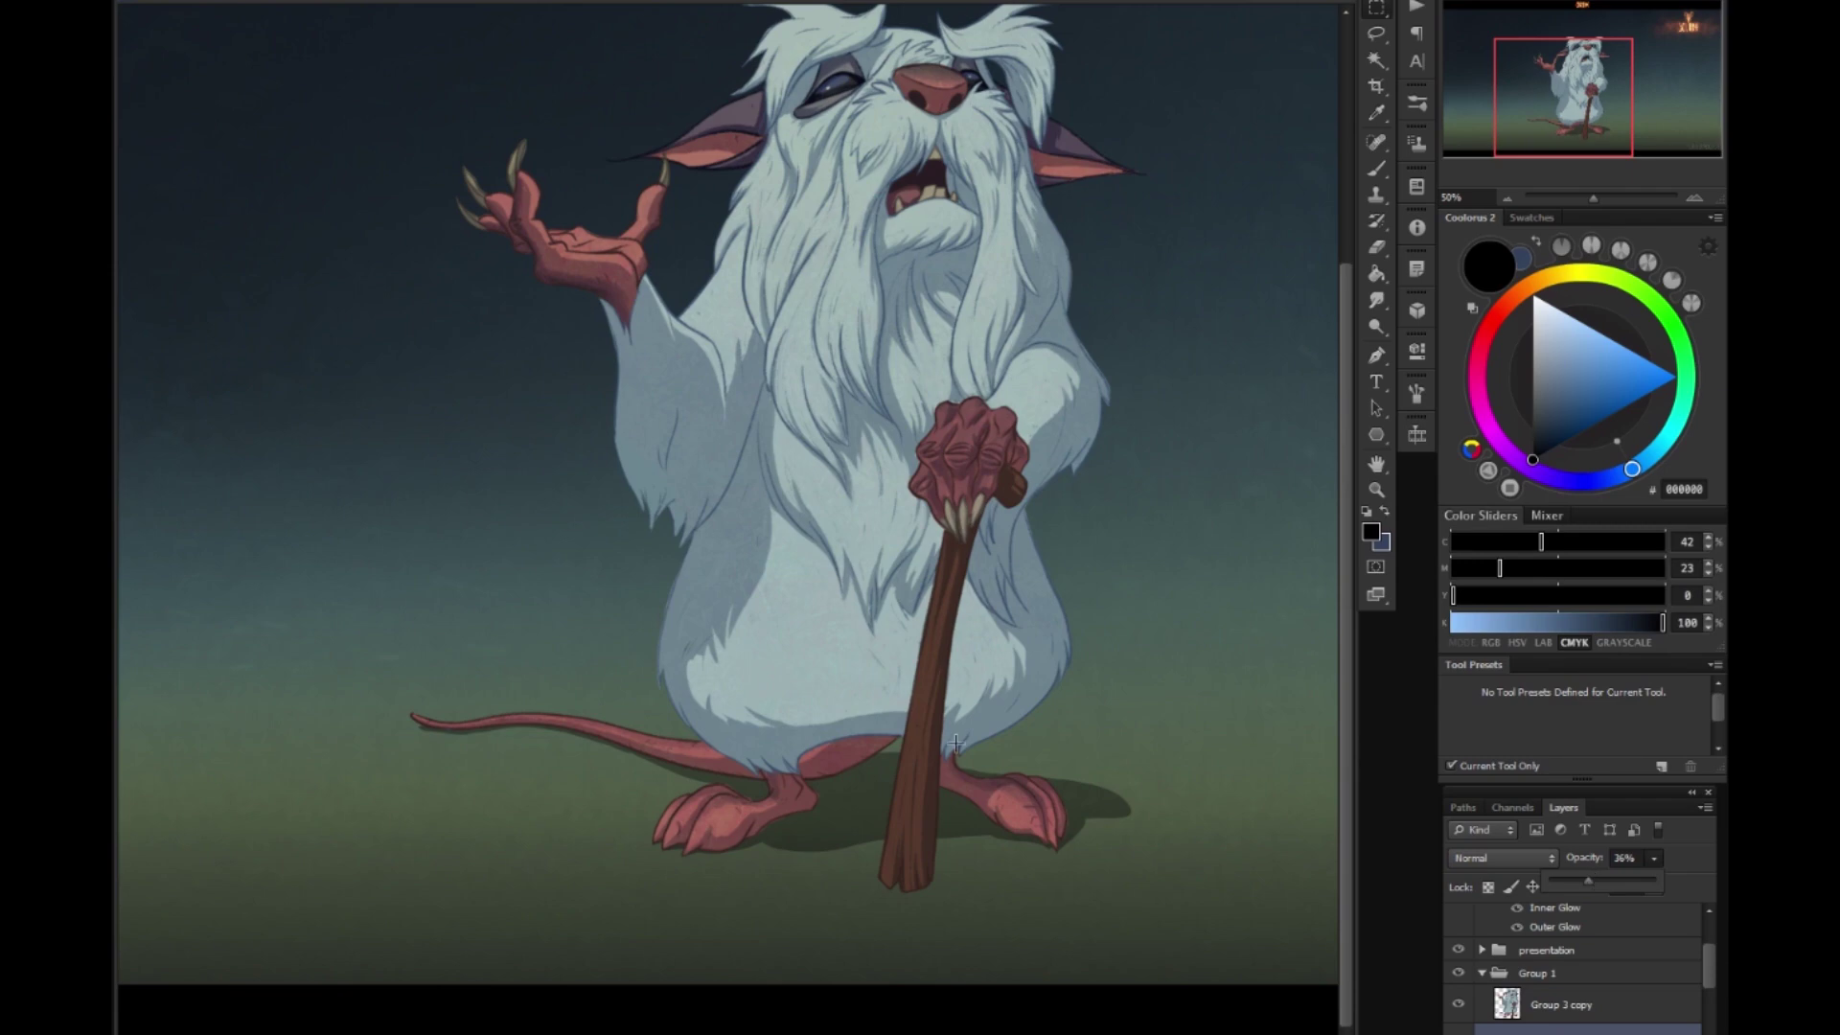
pyautogui.press('e')
pyautogui.press('b')
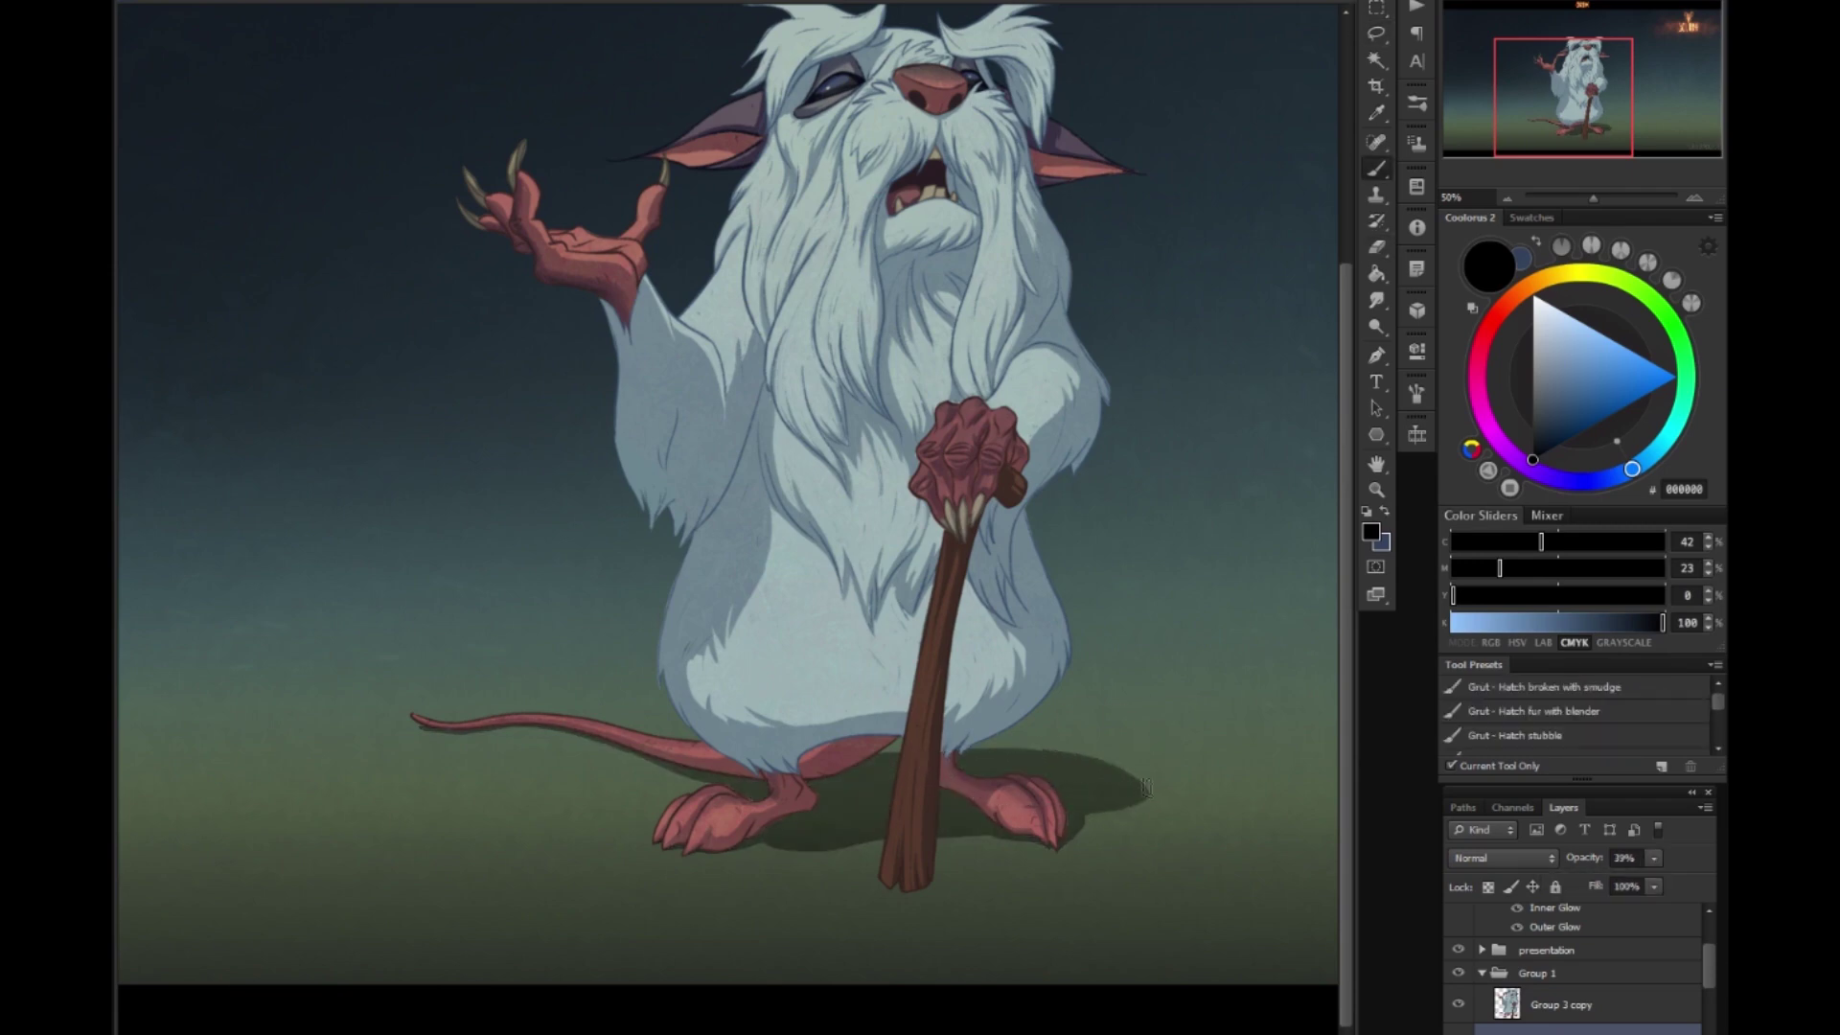
pyautogui.hotkey('ctrl', '-')
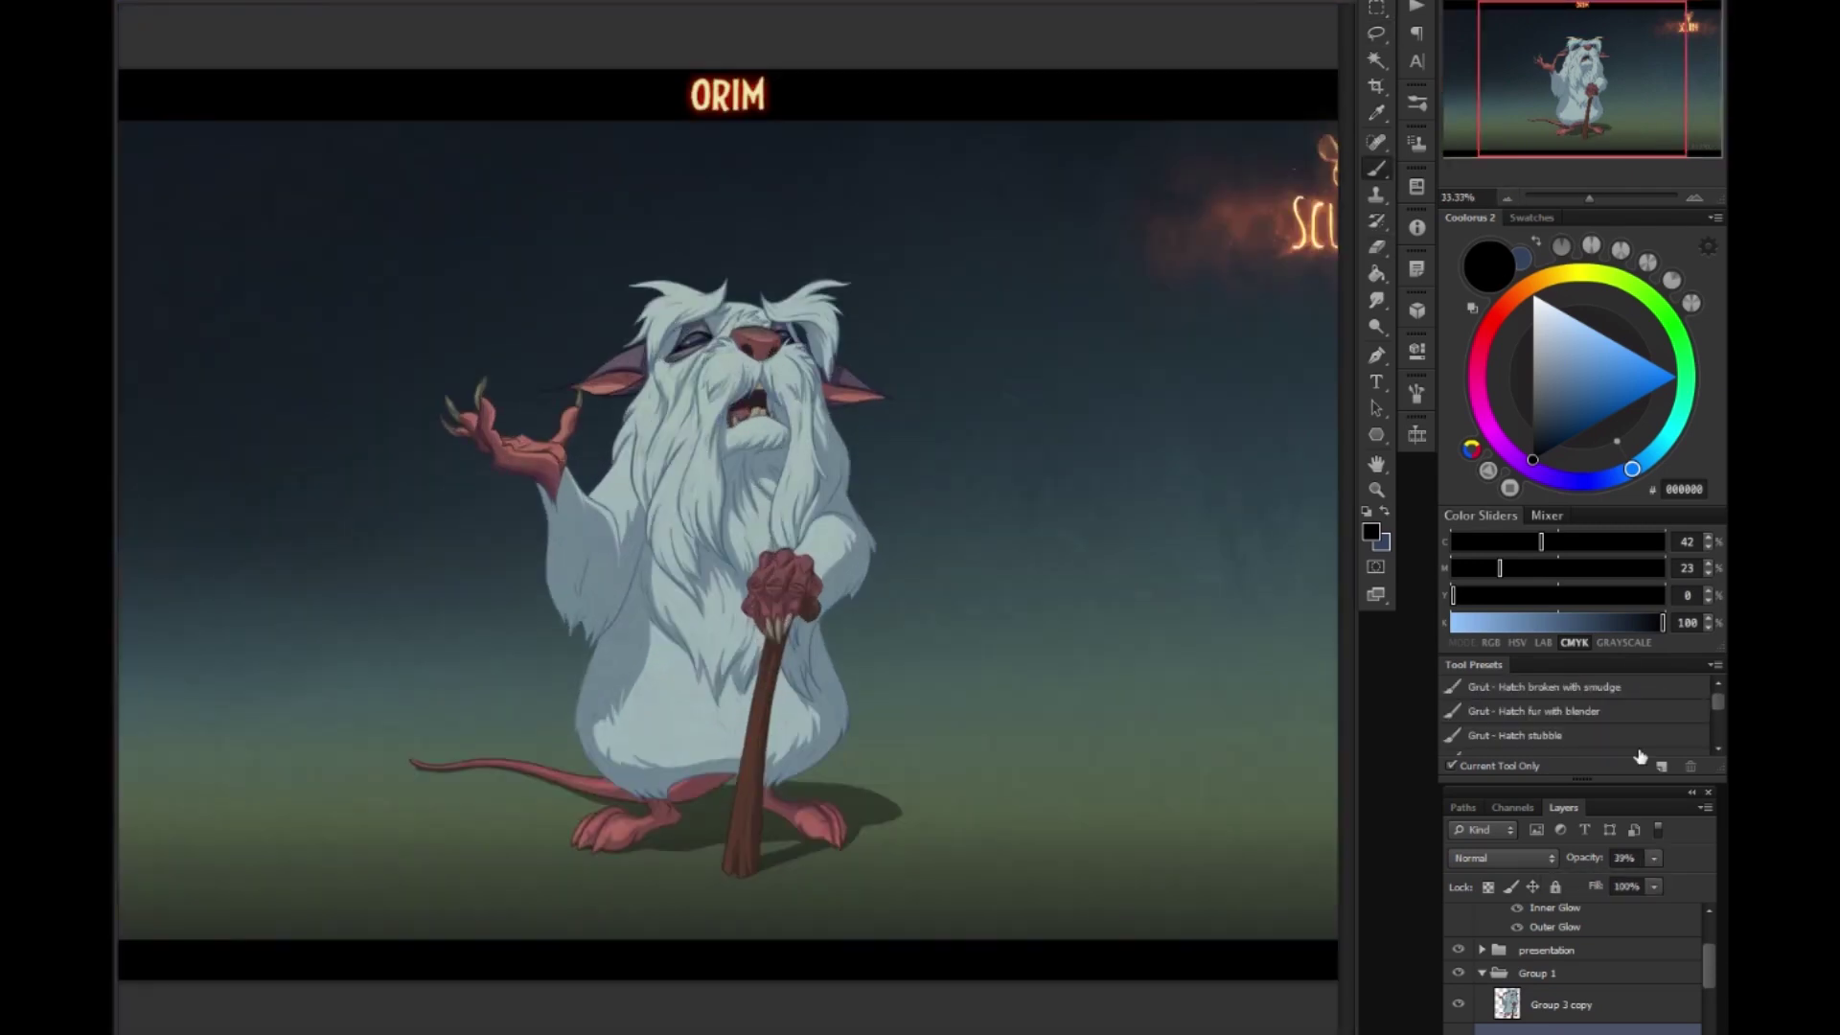